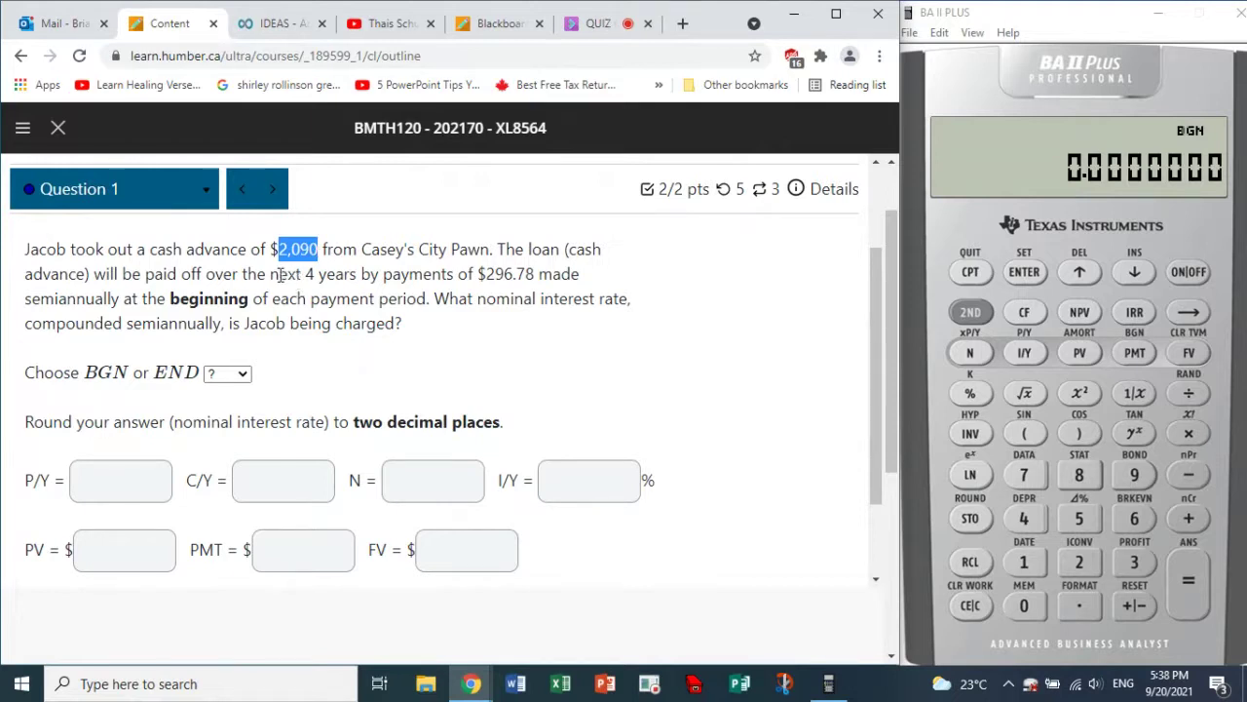
Highlight Question 1's loan term, payment amount and the word 'beginning'.
drag(280, 275, 535, 272)
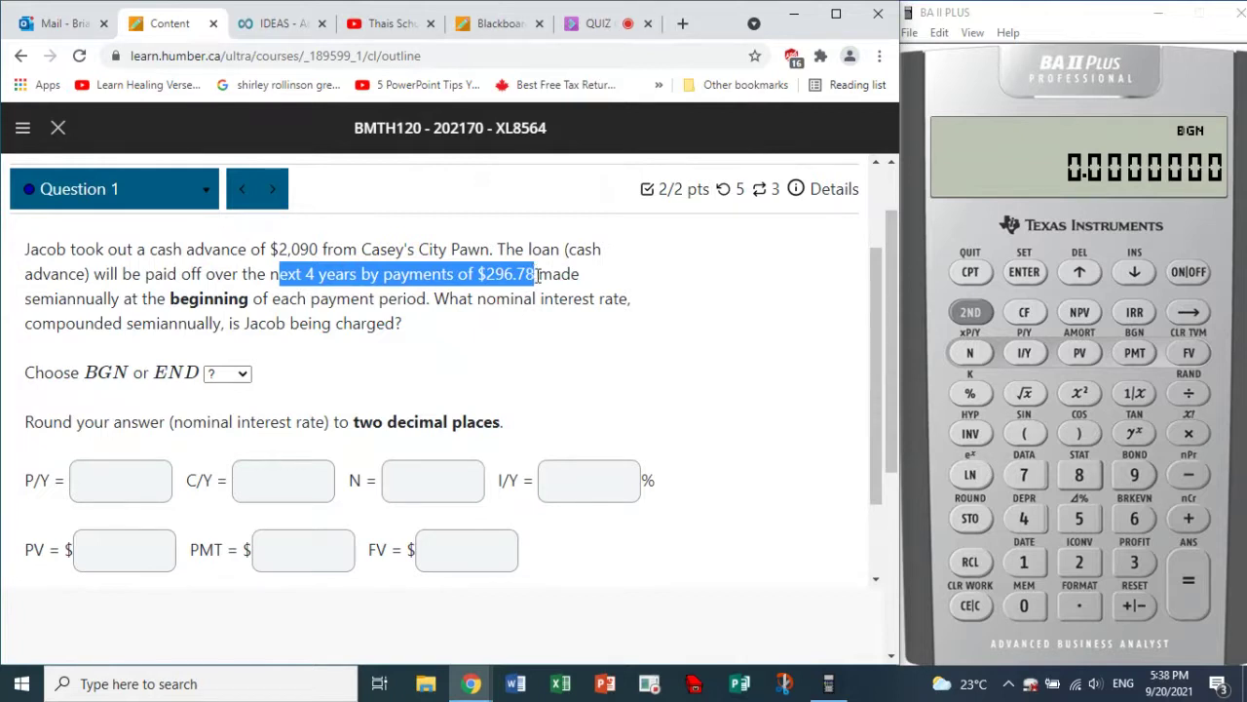
drag(537, 275, 380, 335)
click(492, 362)
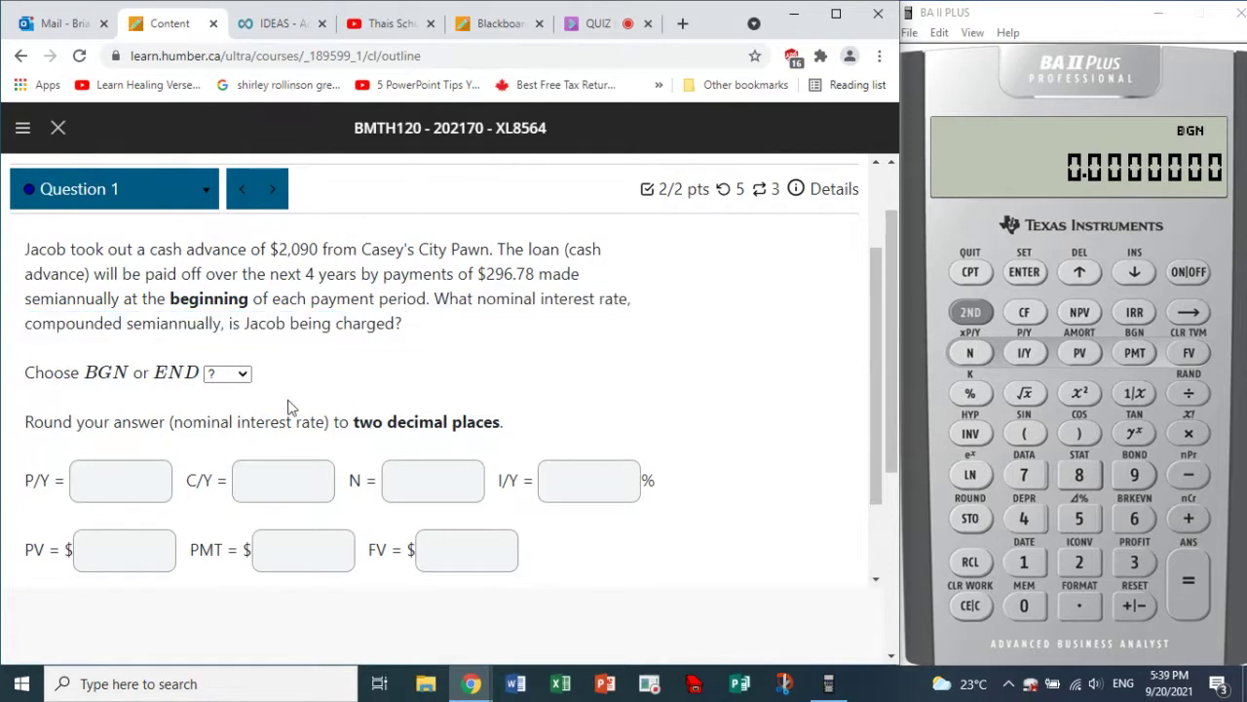
double_click(200, 303)
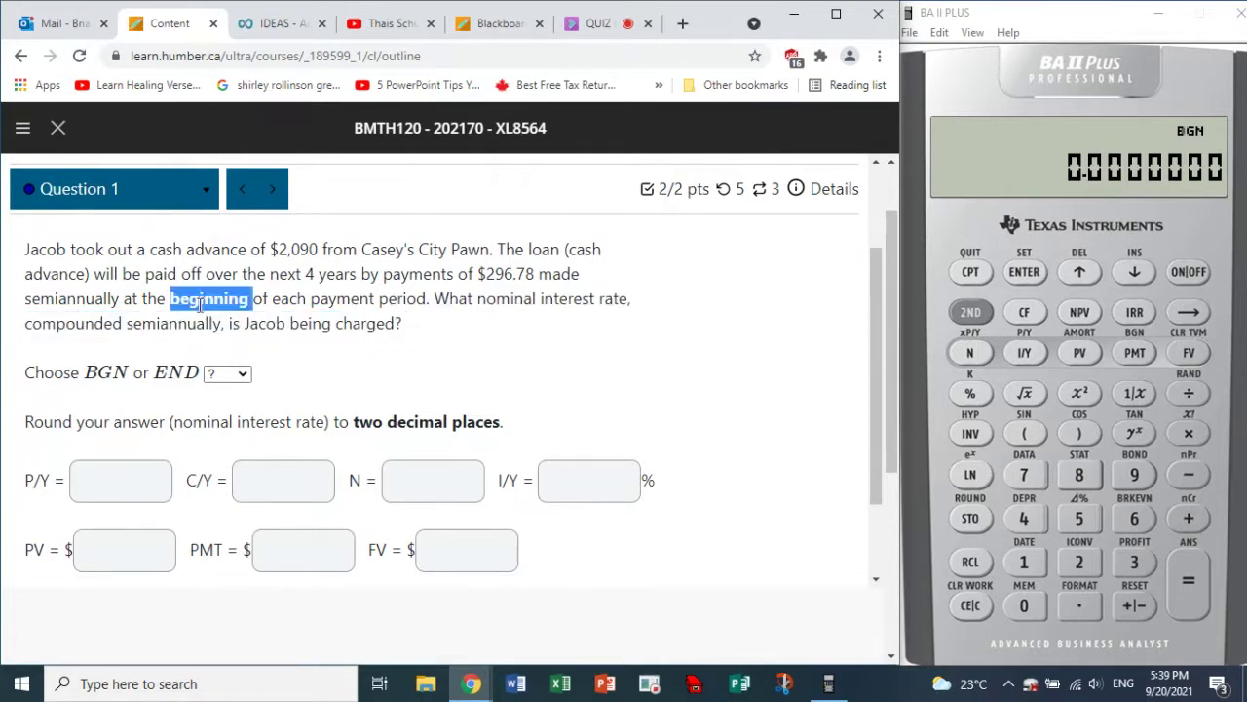
Choose BGN as the payment timing and fill P/Y with 2 for semiannual payments.
click(244, 376)
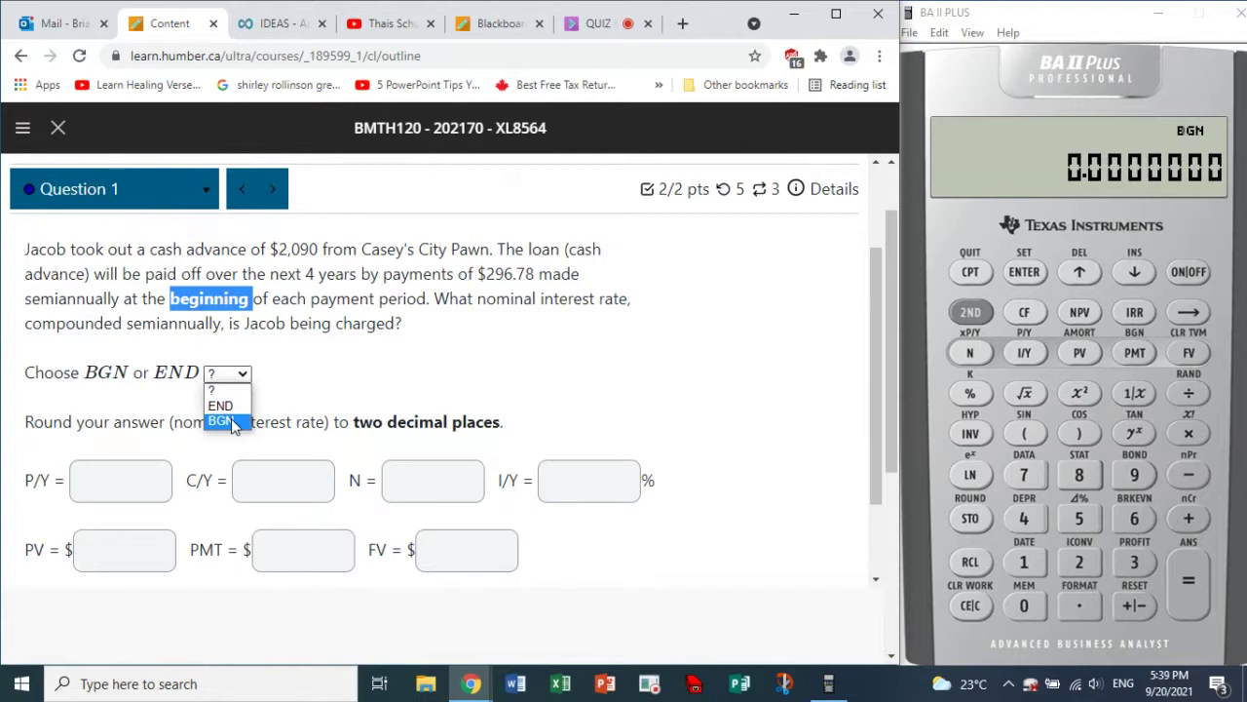
click(226, 420)
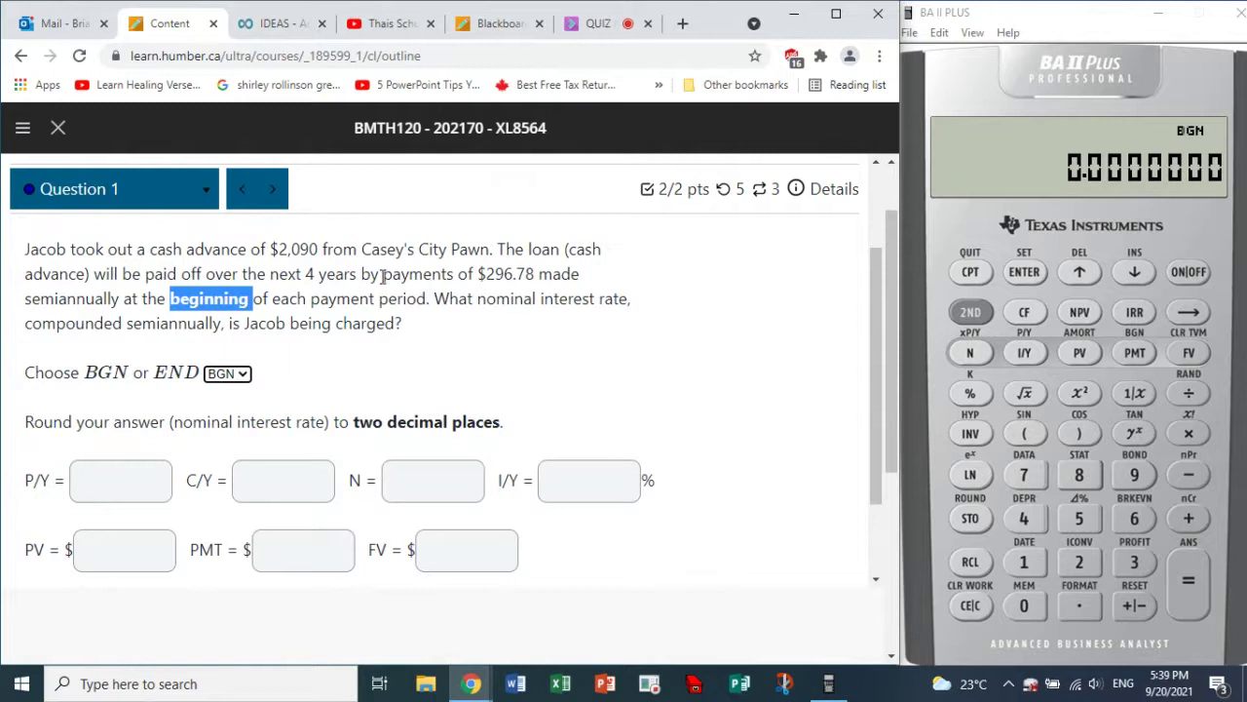
drag(382, 275, 127, 303)
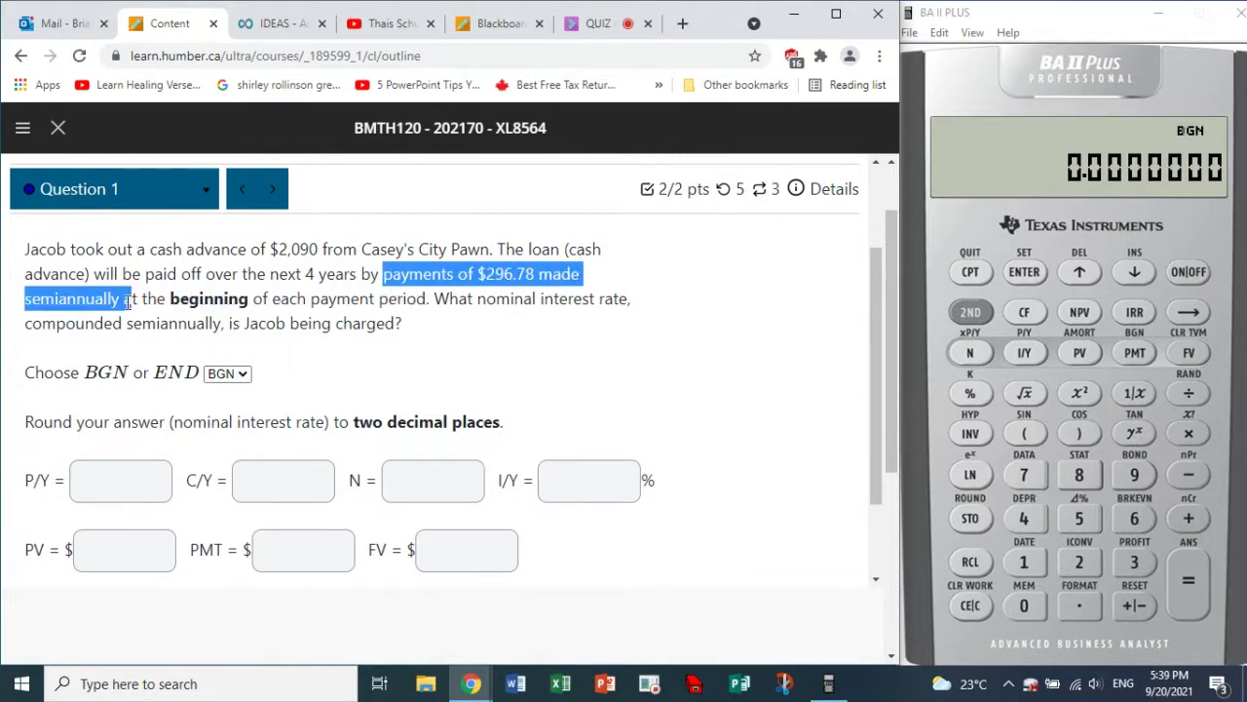
click(128, 473)
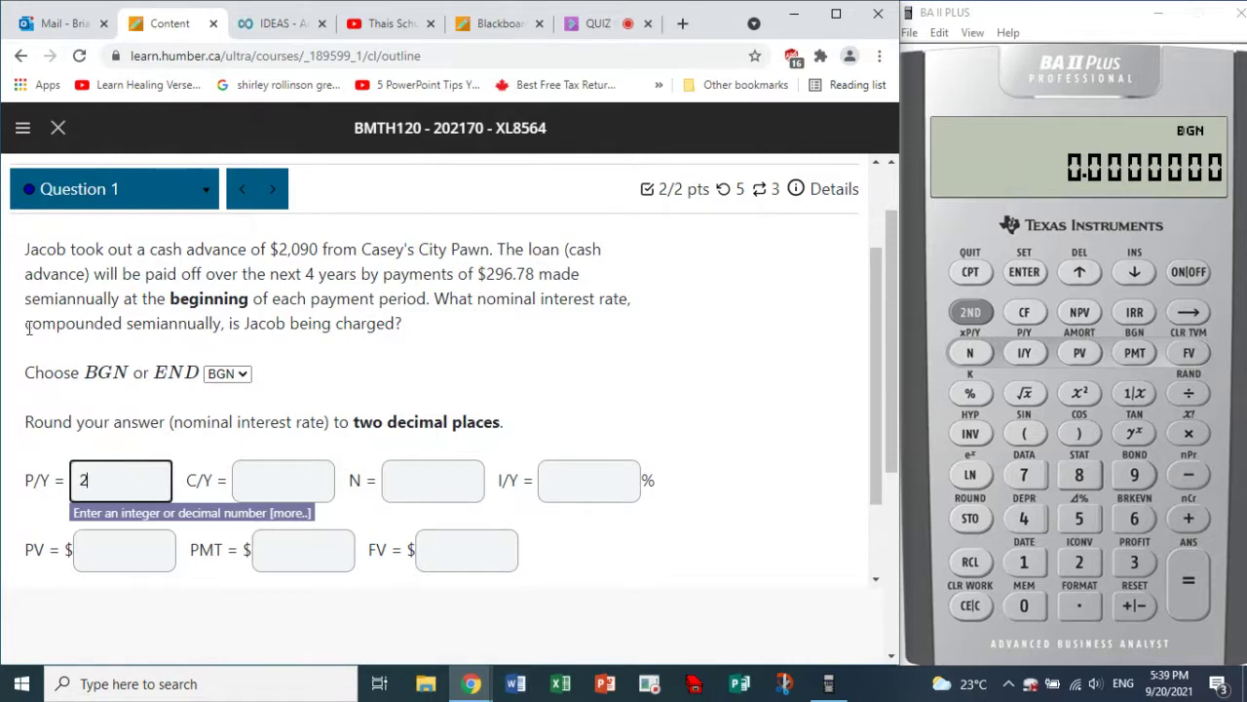
Enter 2 for C/Y and CPT for I/Y in Question 1.
drag(25, 325, 229, 333)
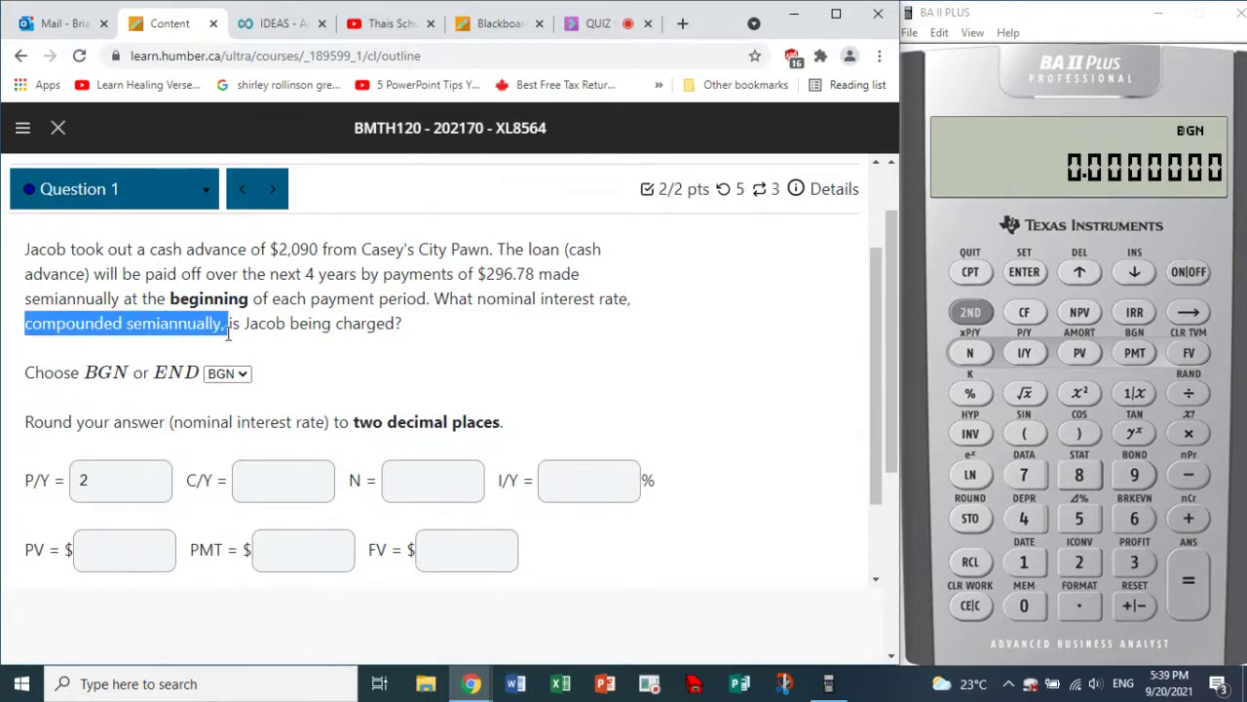
click(263, 478)
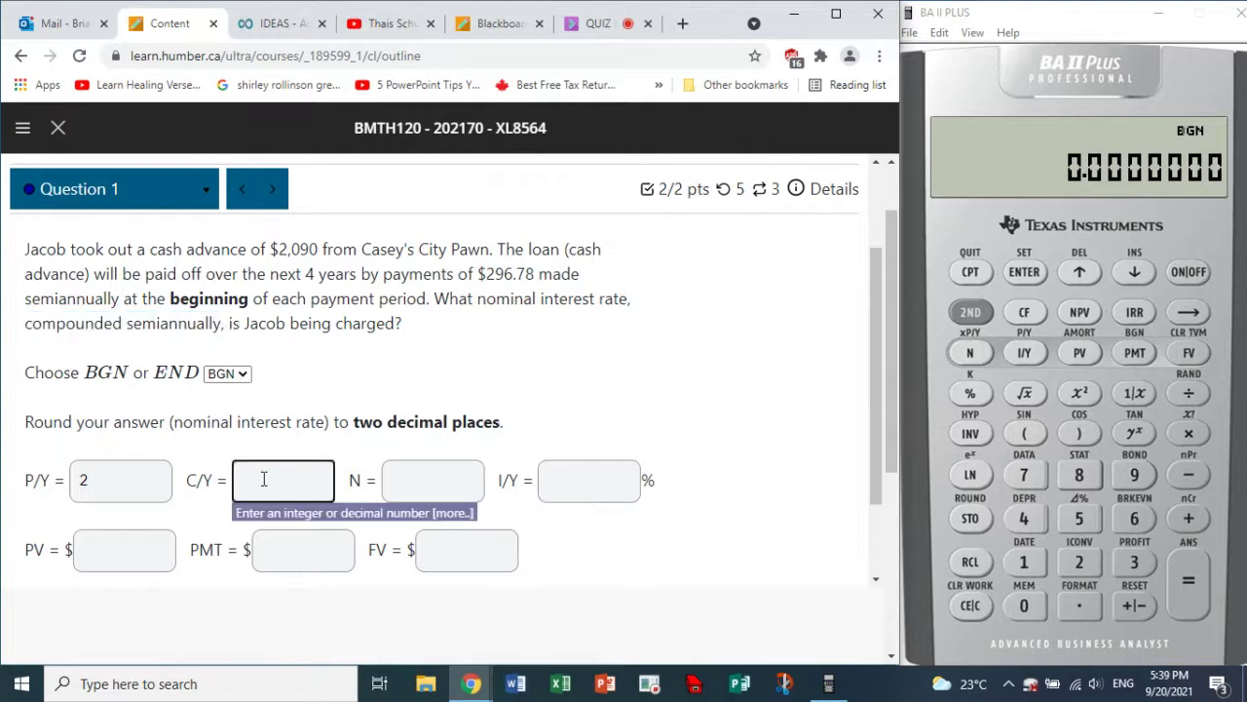
text(2)
click(439, 482)
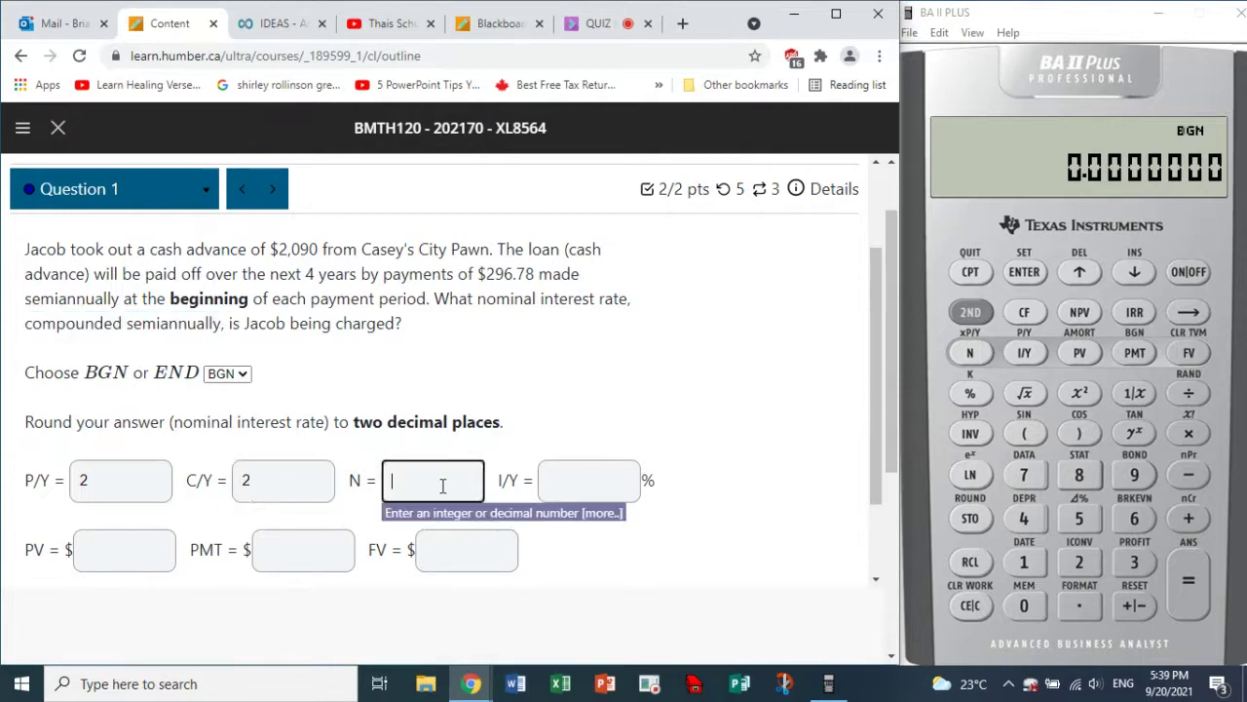
click(587, 482)
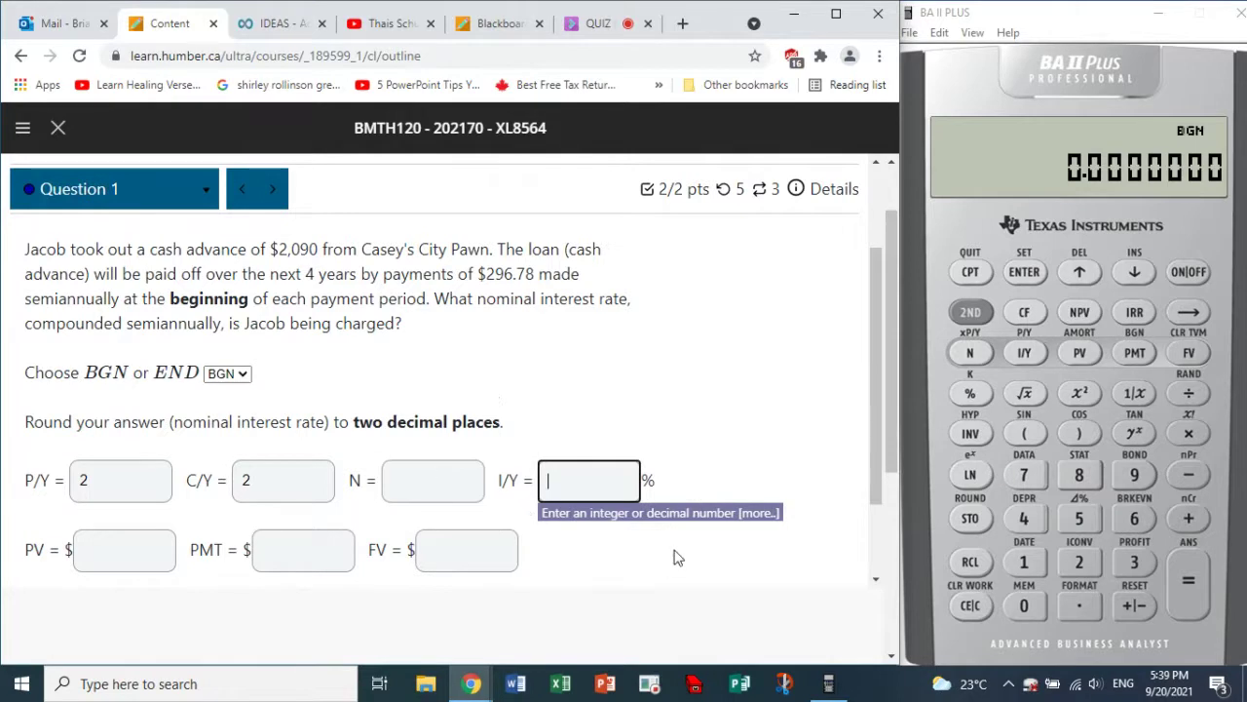
text(CPT)
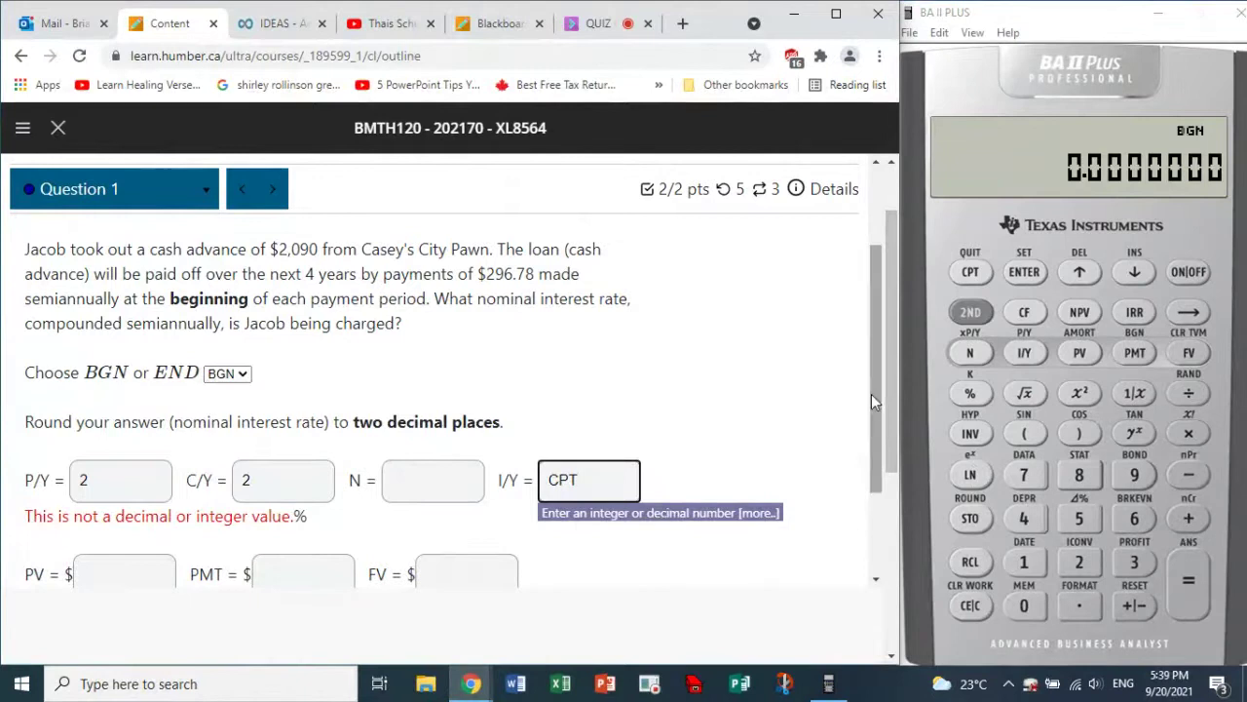
drag(875, 394, 875, 414)
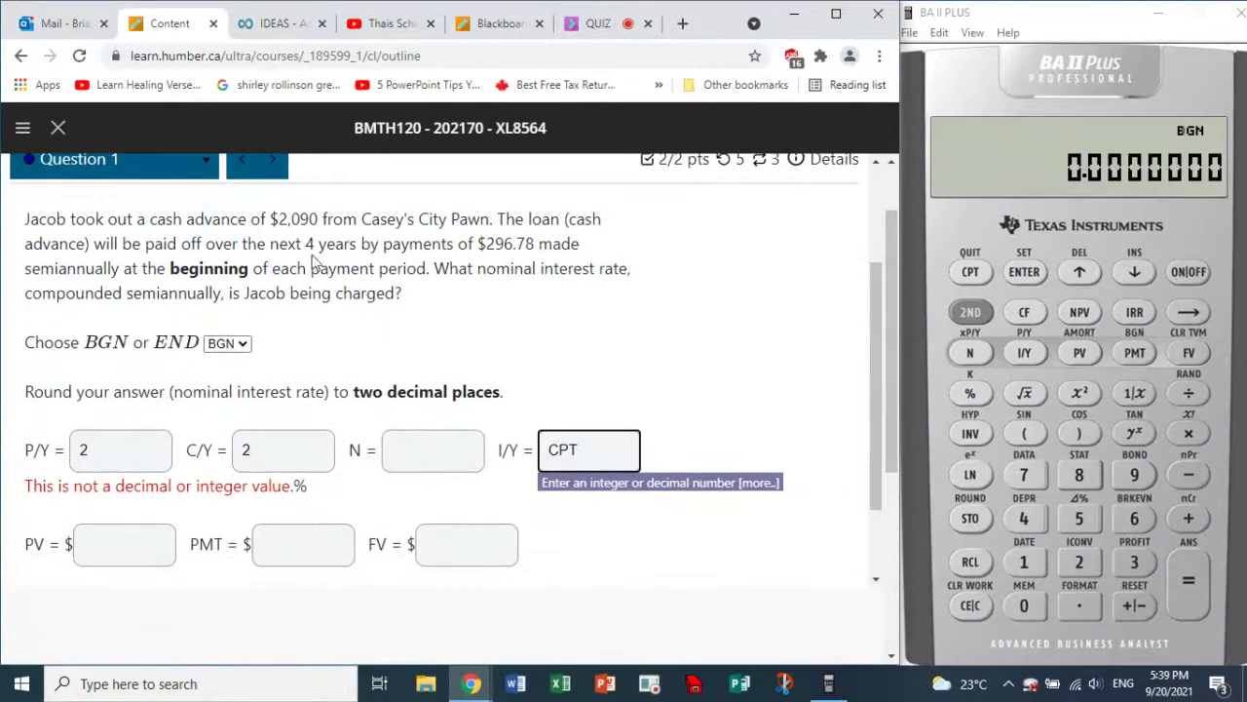
Fill in PV 2090, PMT 296.78 and FV 0 for Question 1.
drag(279, 219, 319, 222)
click(137, 542)
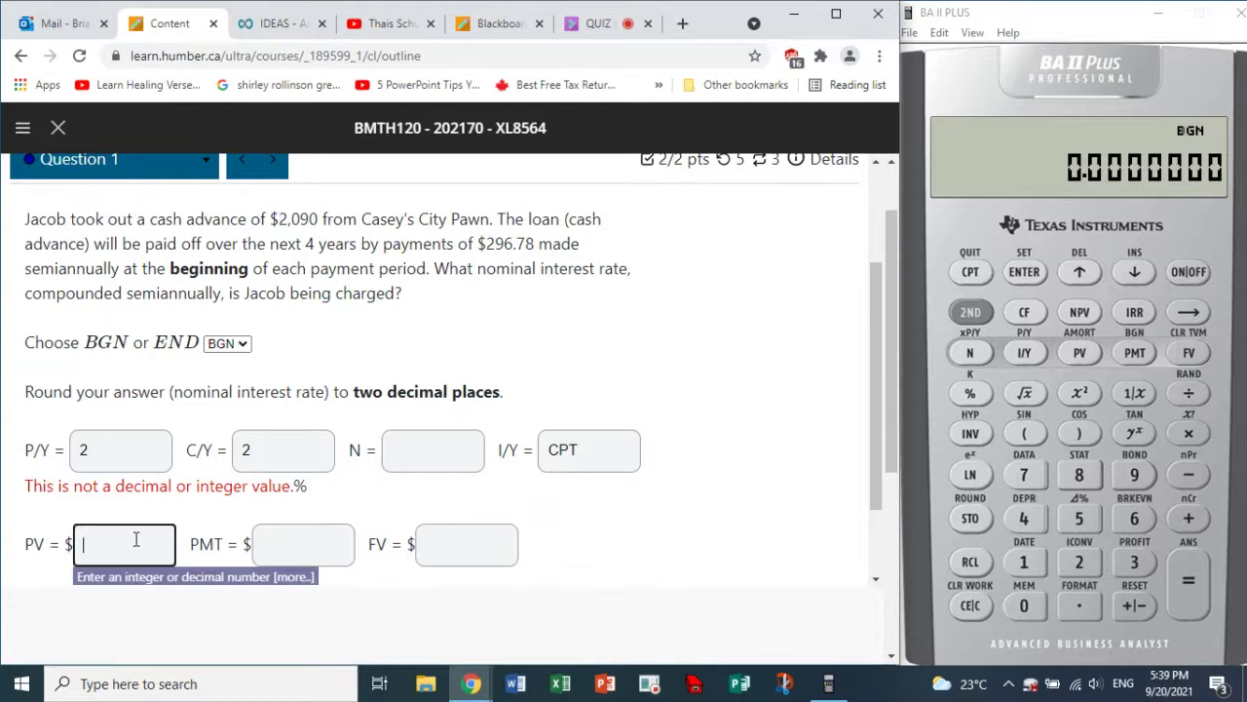
text(2090)
click(290, 557)
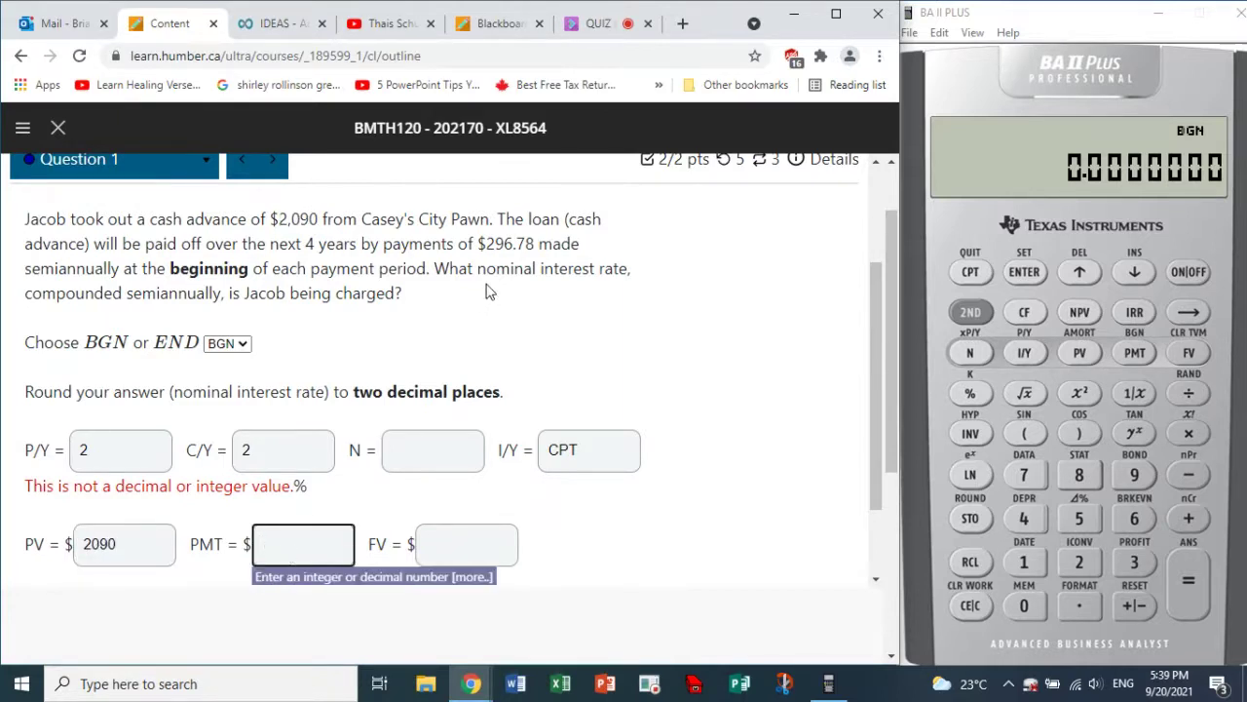
drag(488, 243, 536, 243)
click(300, 533)
text(296.78)
click(463, 552)
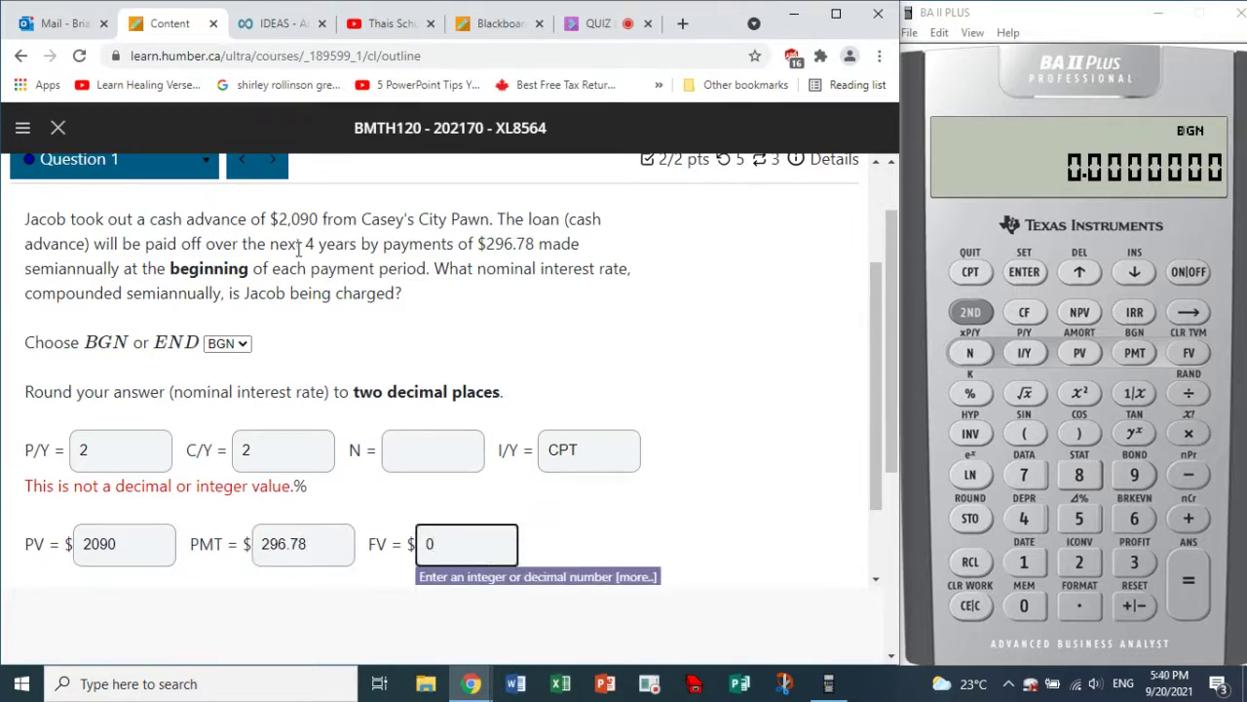
drag(280, 221, 317, 220)
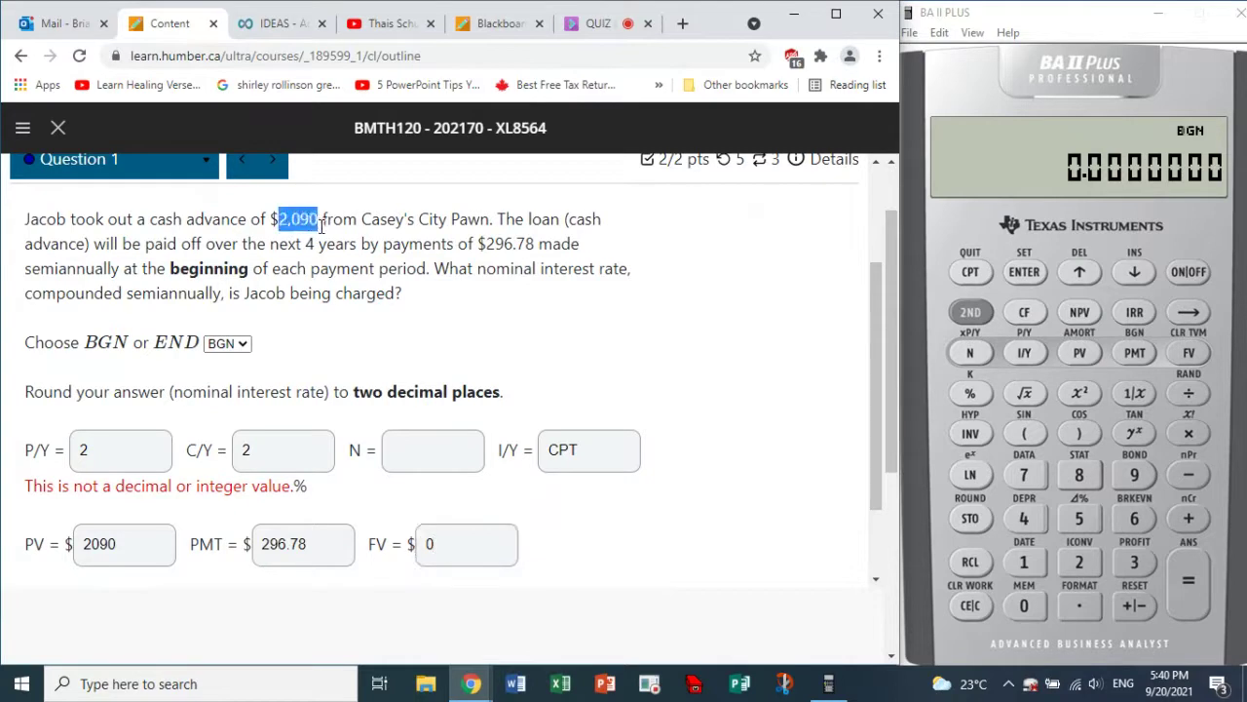
click(648, 581)
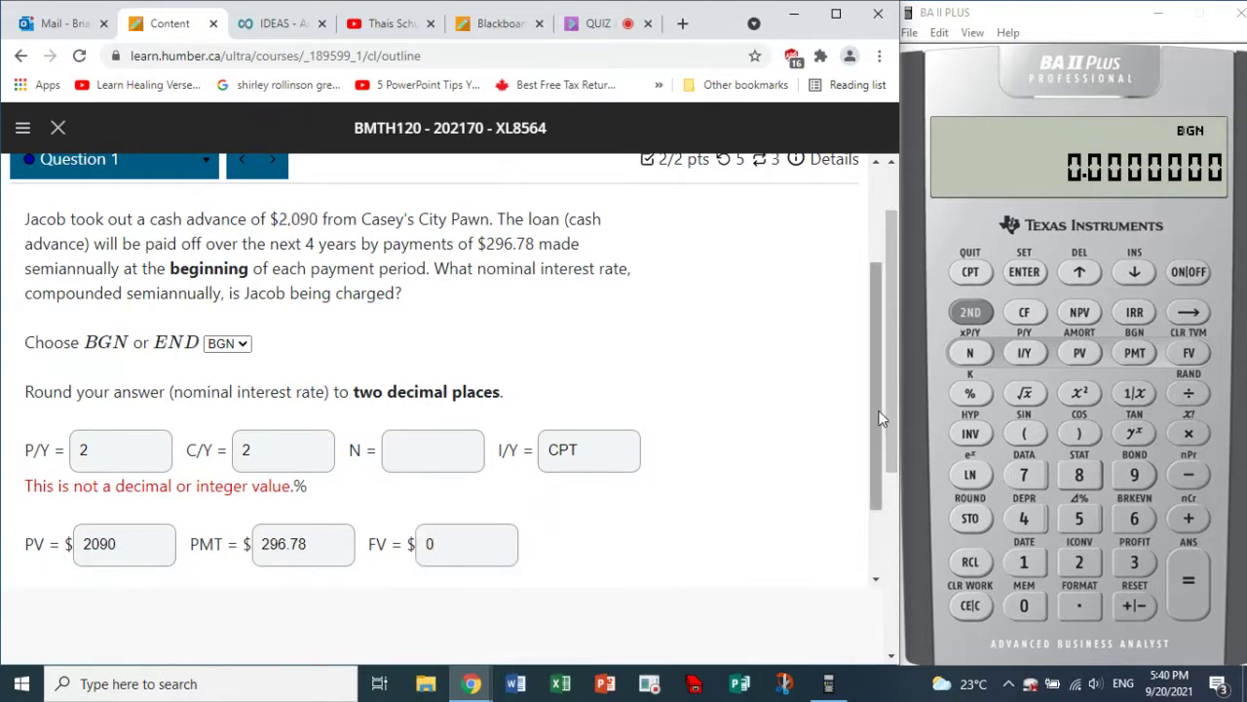
Set the calculator's P/Y to 2, confirm C/Y is also 2, and quit.
click(970, 312)
click(1024, 353)
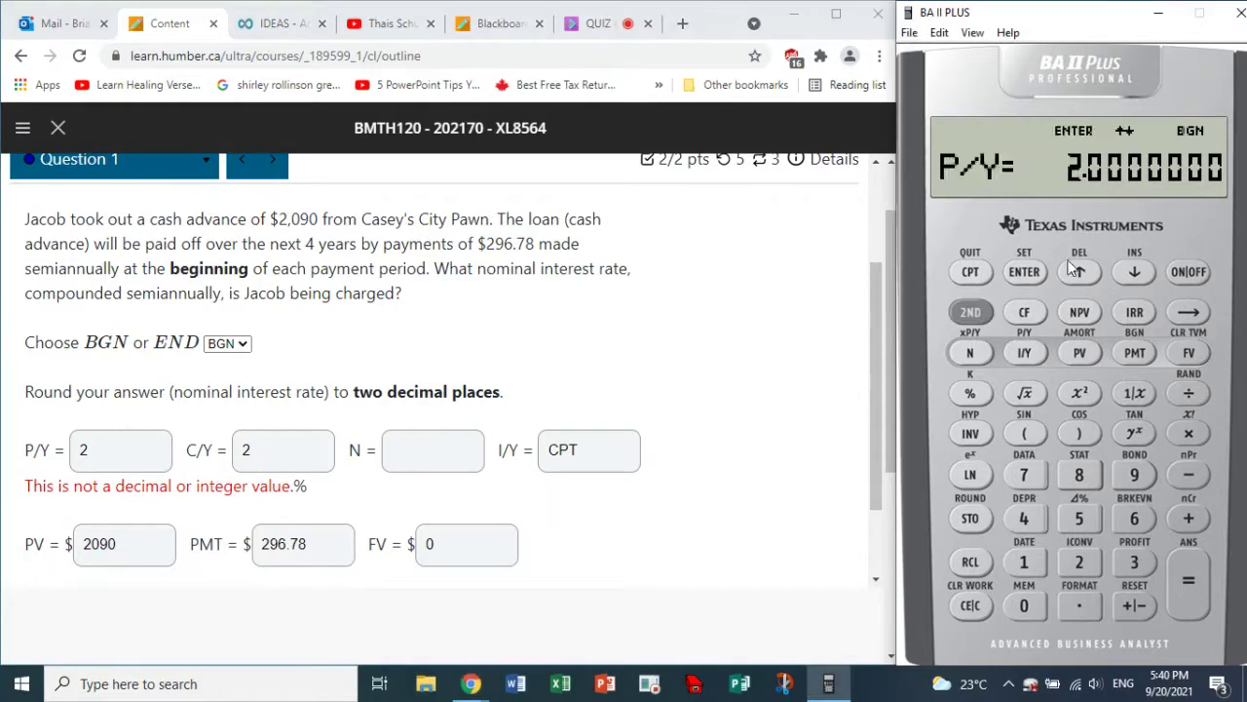
click(1073, 564)
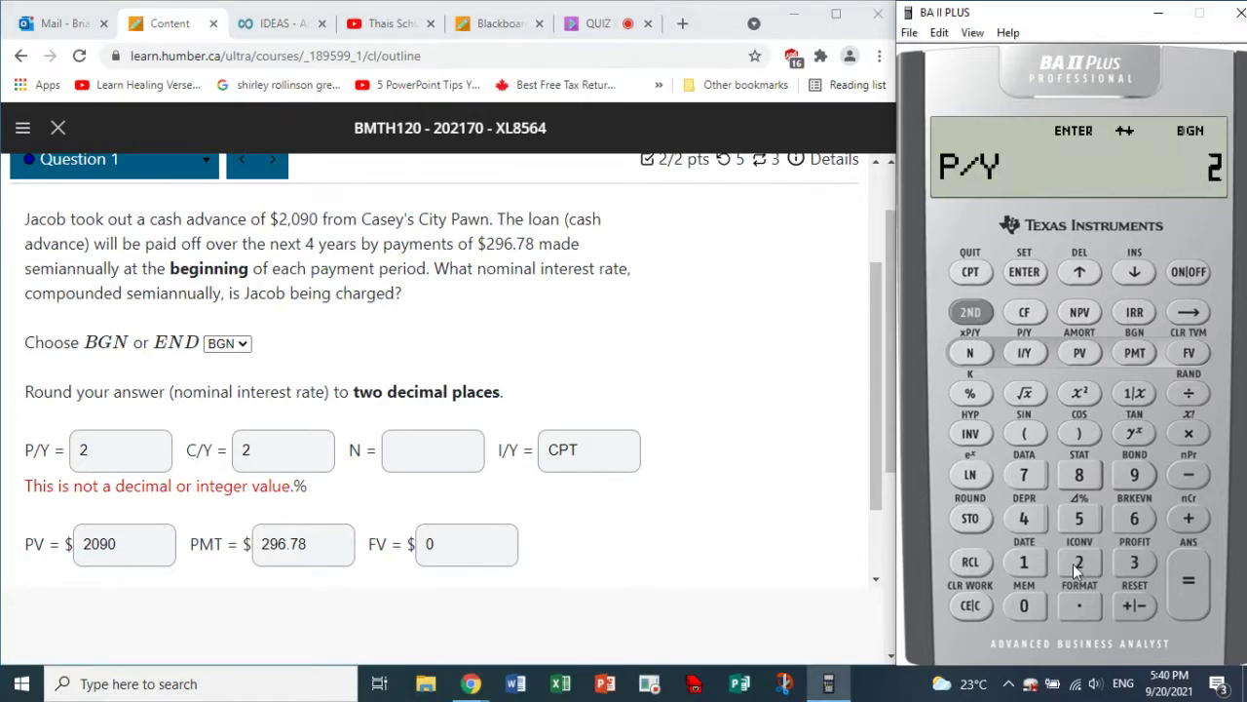
click(1024, 273)
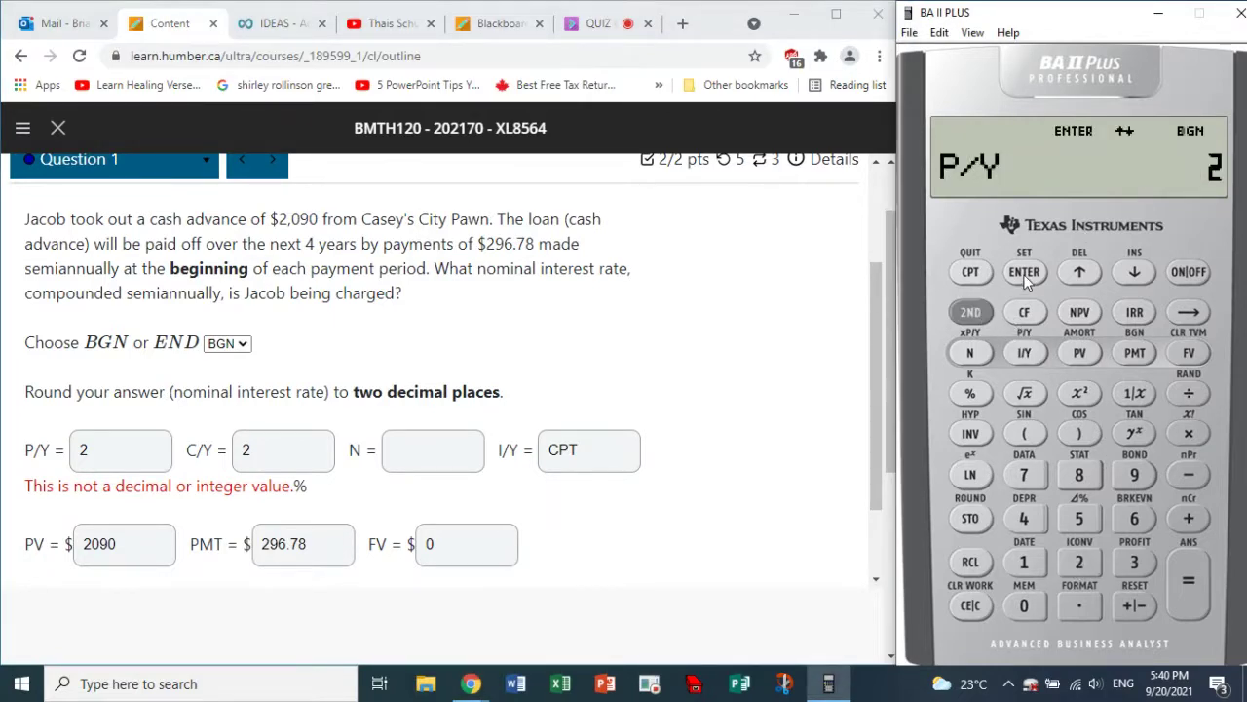
click(1136, 276)
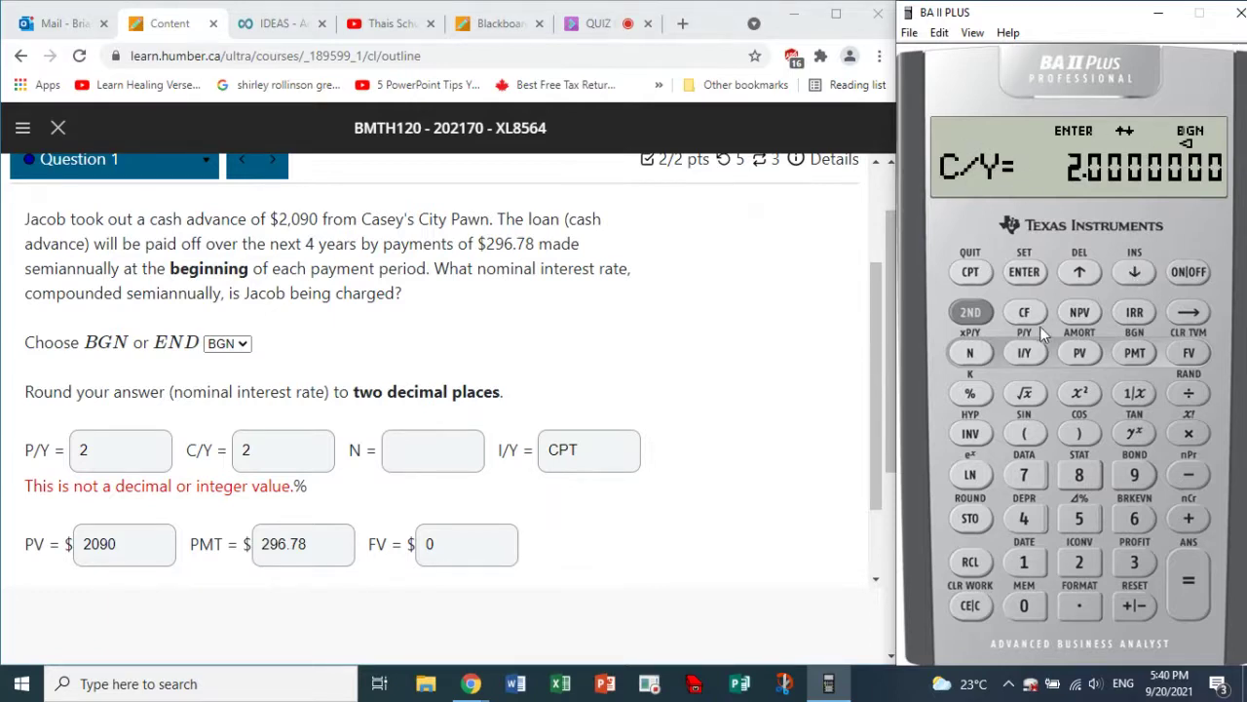
click(970, 312)
click(972, 272)
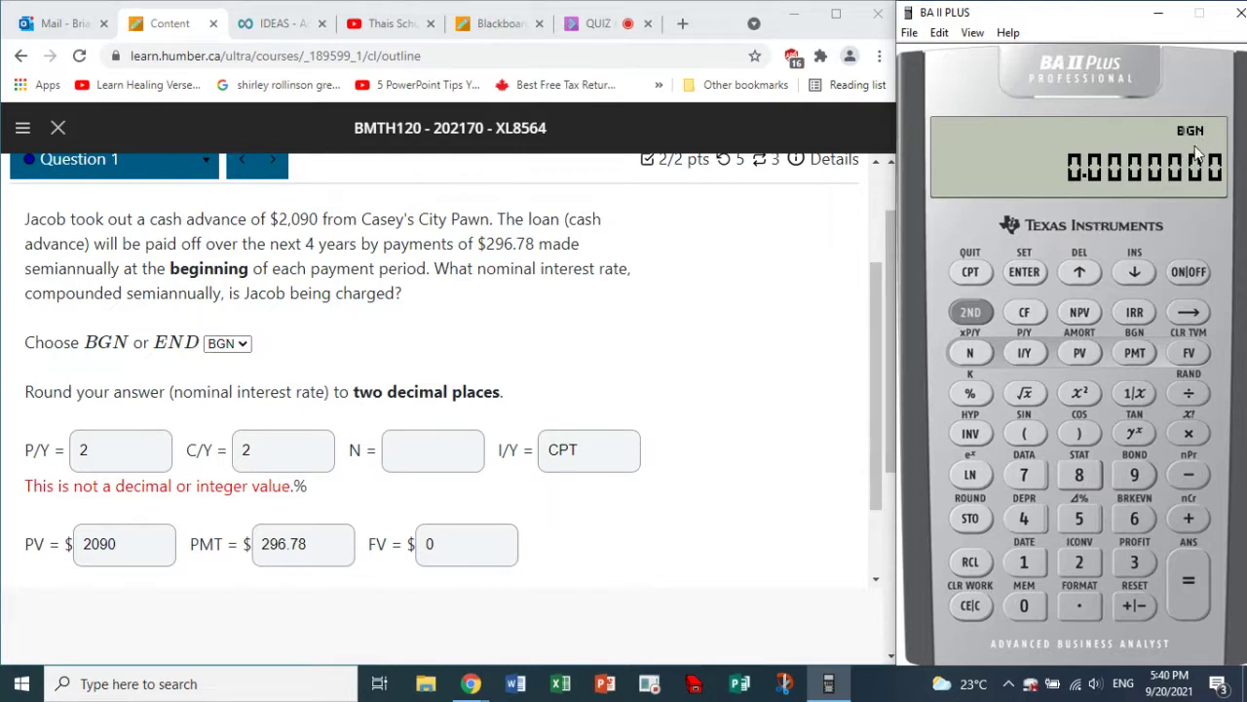
Set the calculator's payment timing to BGN mode and quit the setting.
click(971, 313)
click(1138, 353)
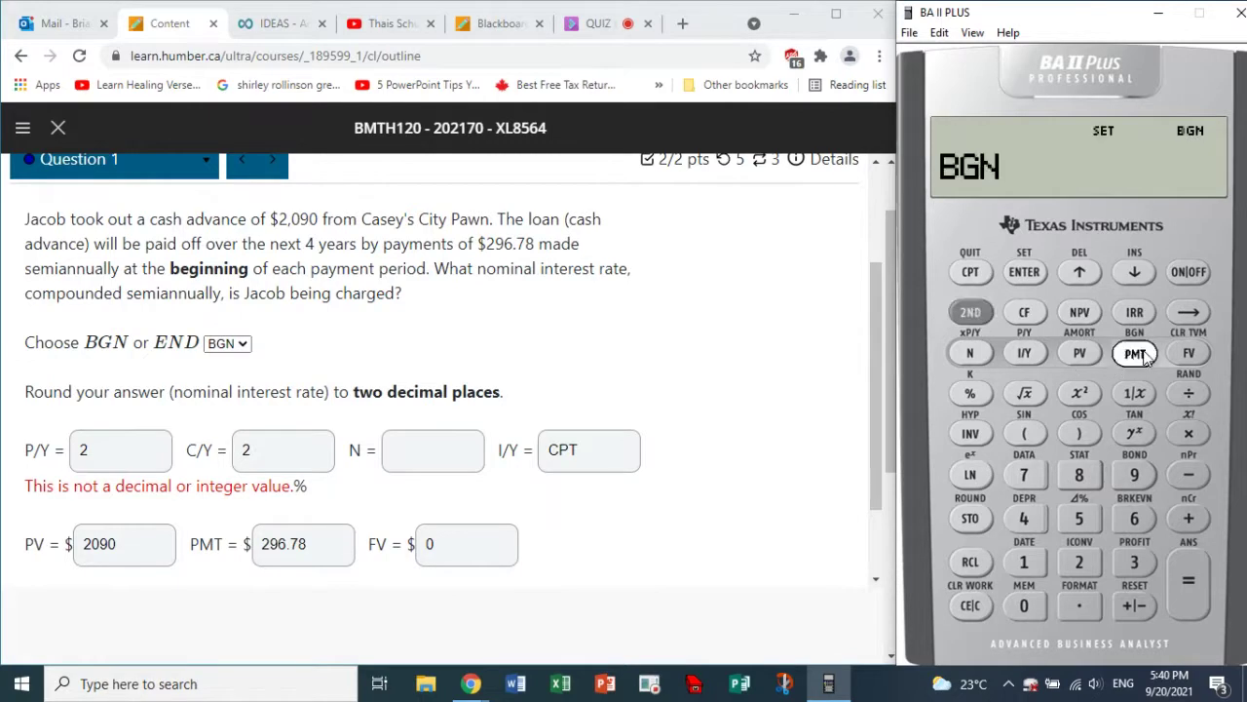
click(977, 312)
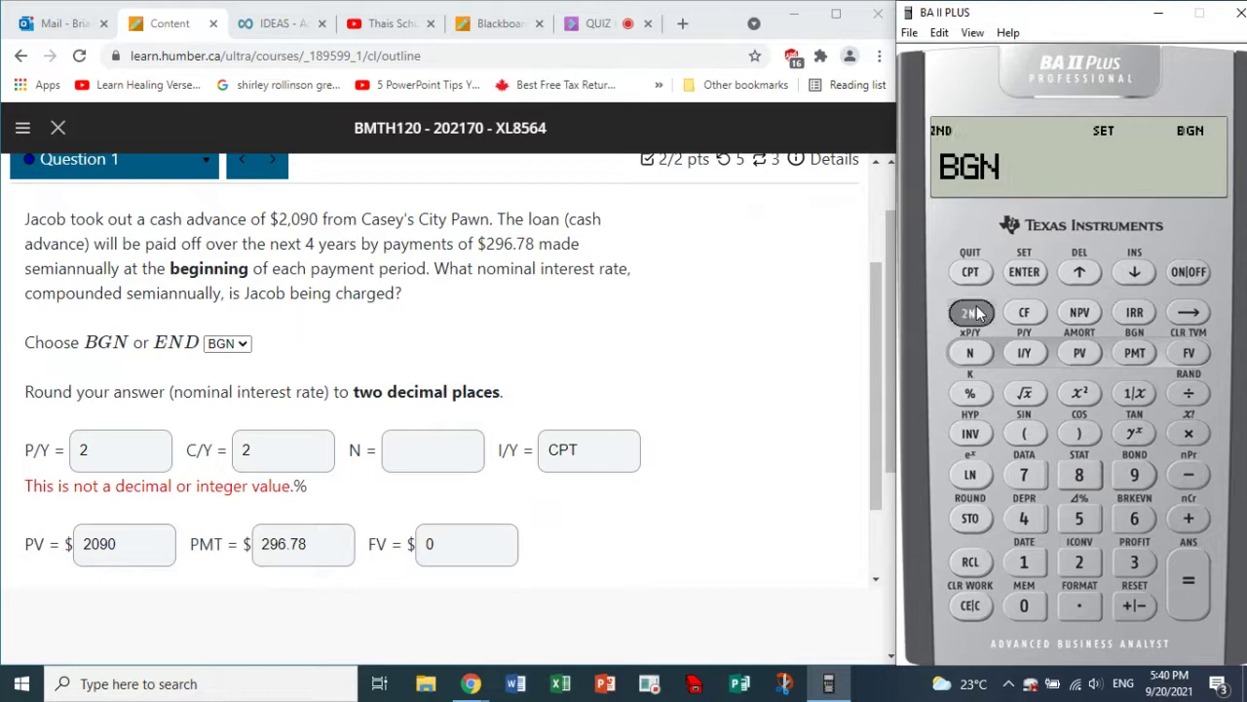
click(1033, 273)
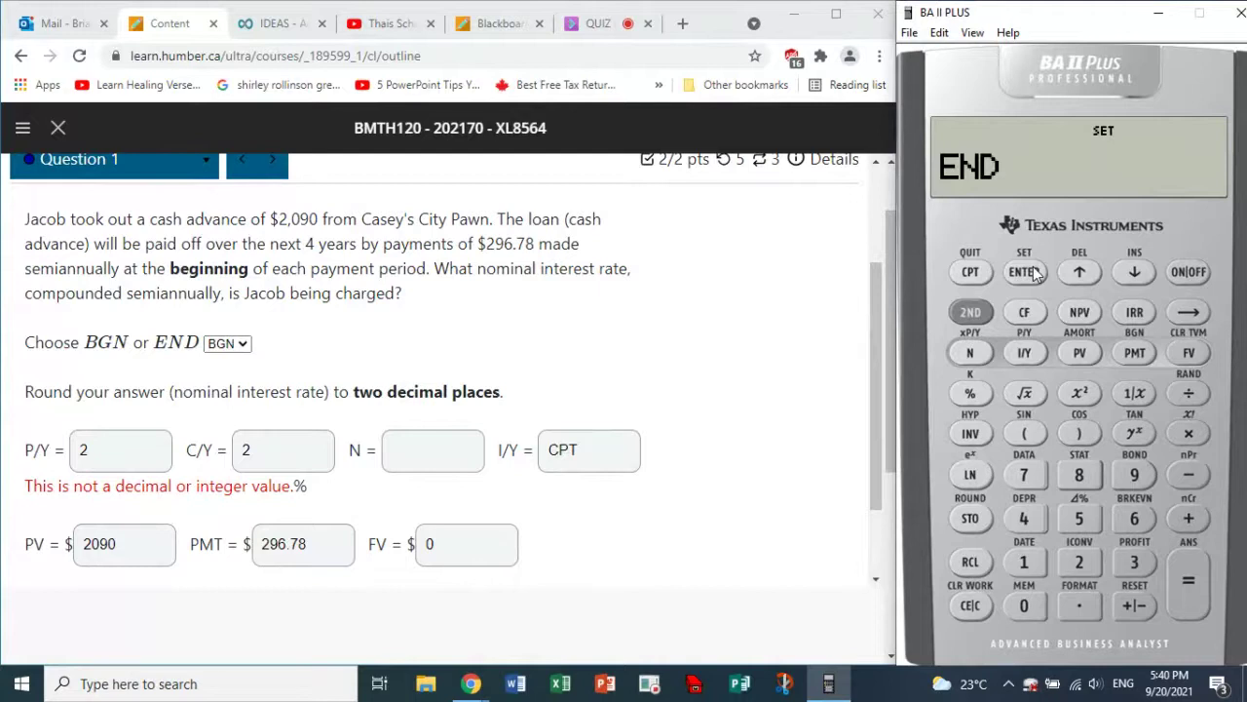
click(978, 314)
click(1022, 273)
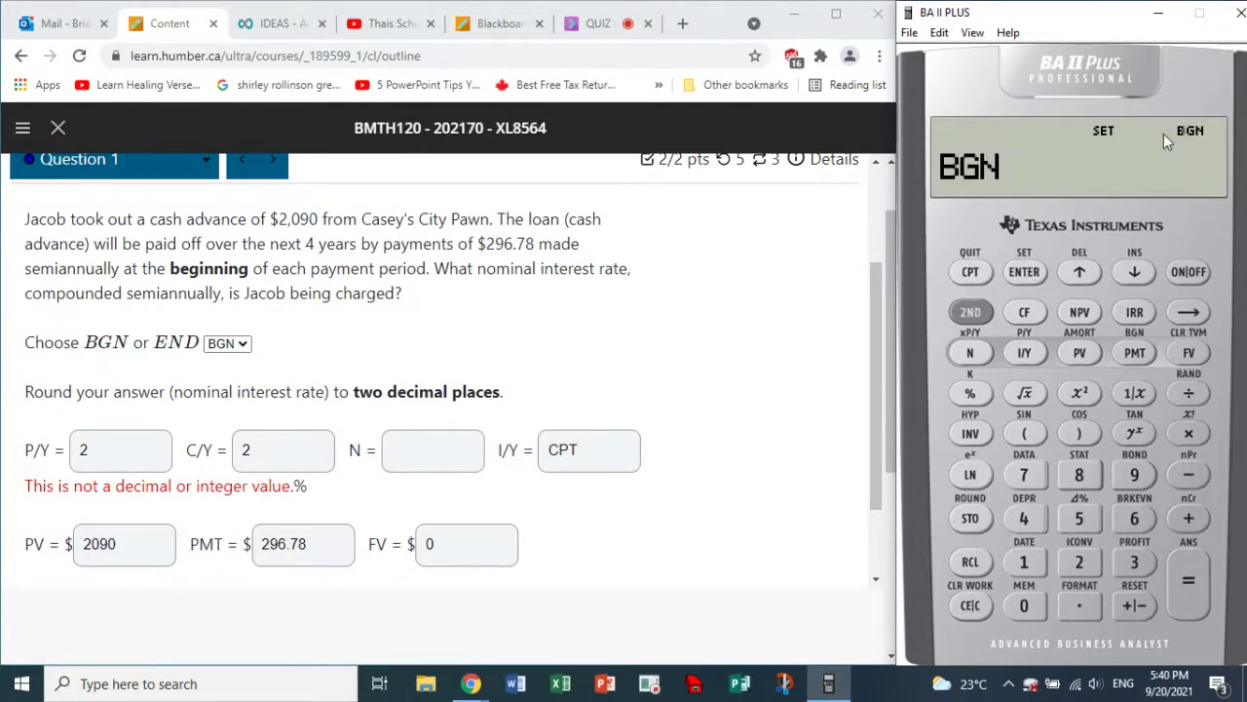
click(973, 312)
click(979, 274)
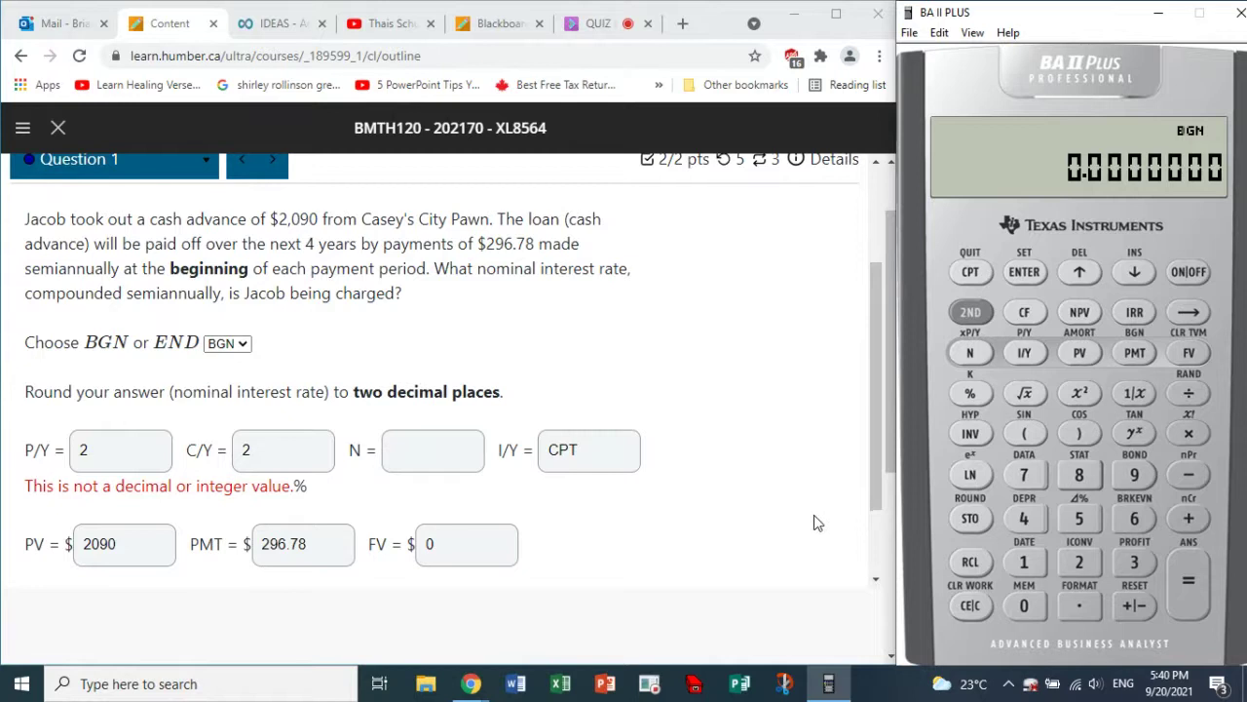
Convert 4 years into 8 periods on the calculator and enter N as 8 in the quiz.
click(307, 243)
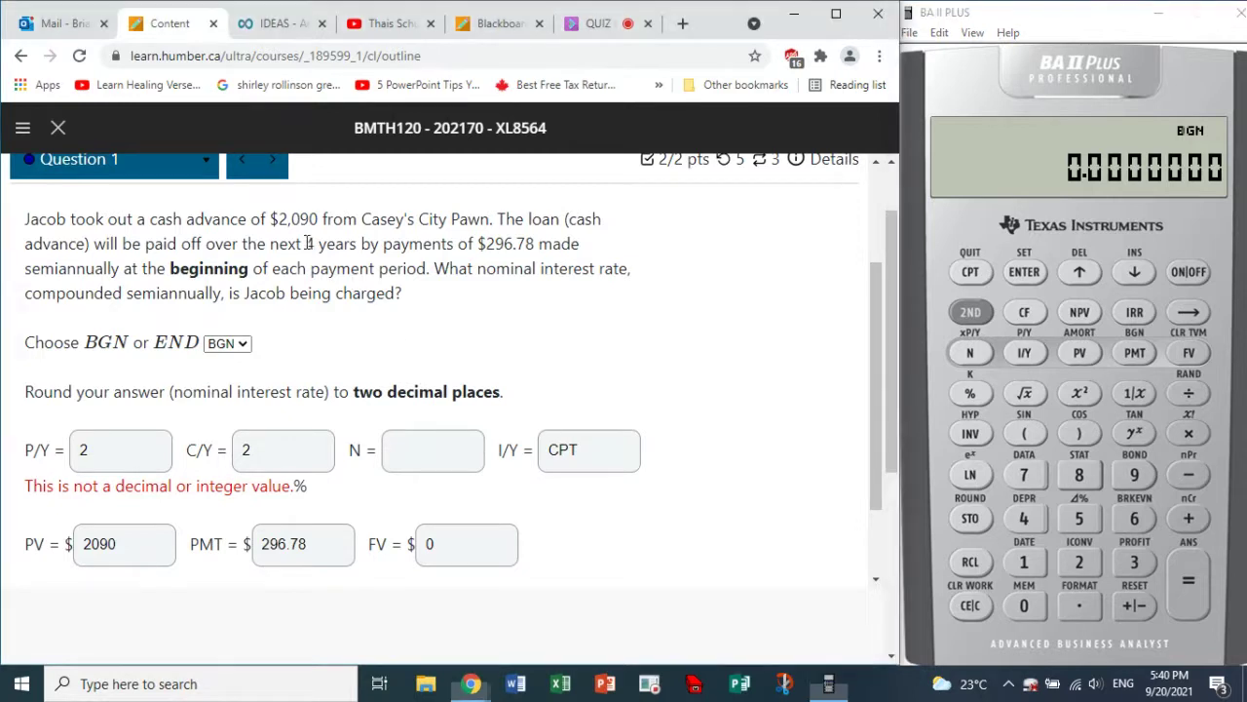
drag(307, 242, 359, 243)
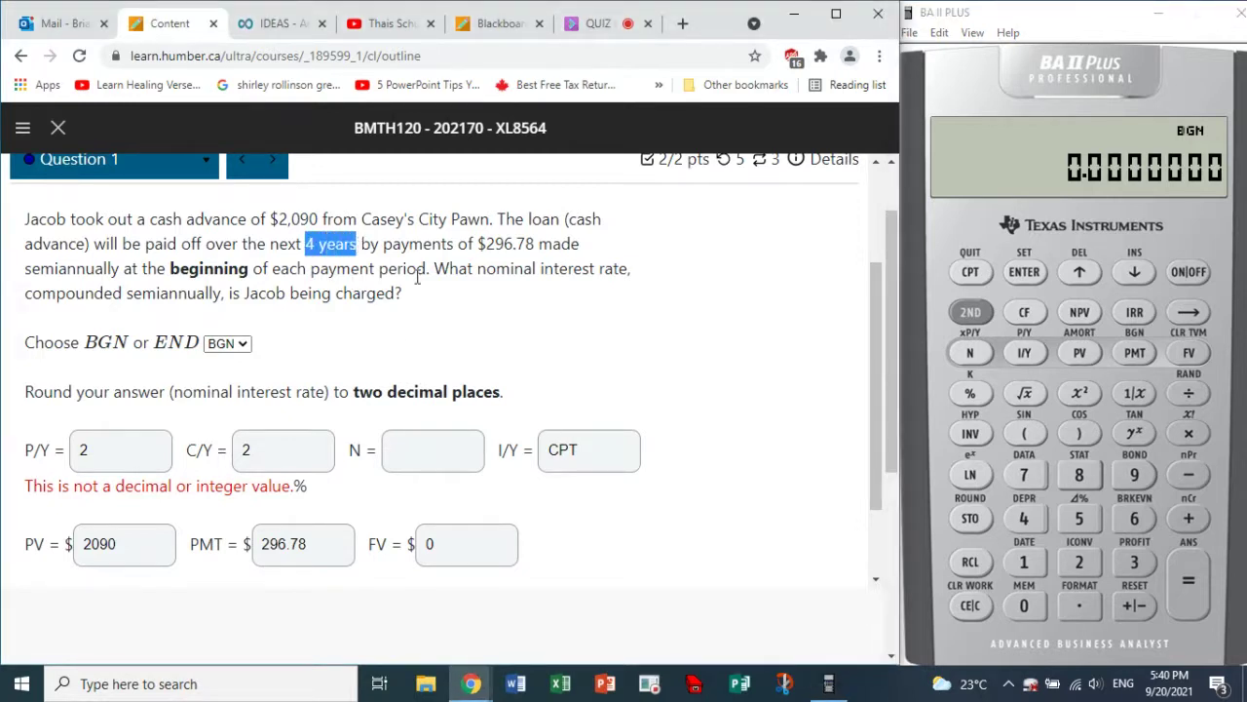
click(1038, 519)
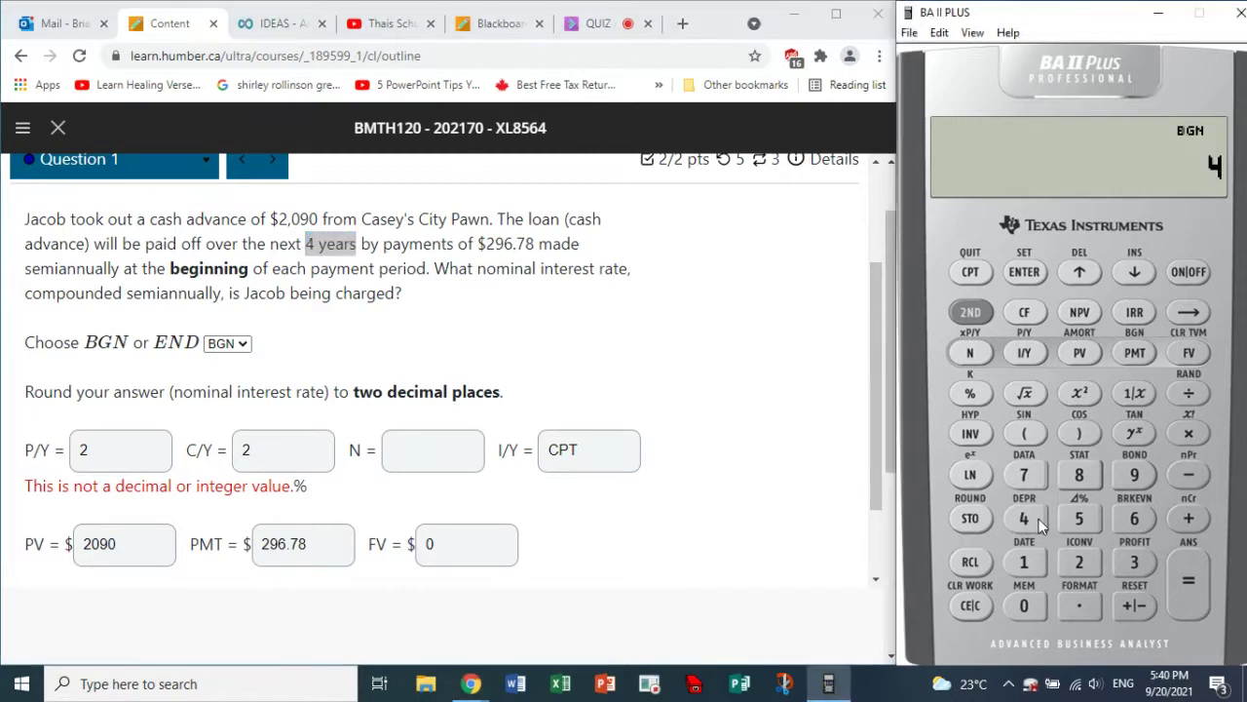
click(971, 313)
click(976, 353)
click(417, 448)
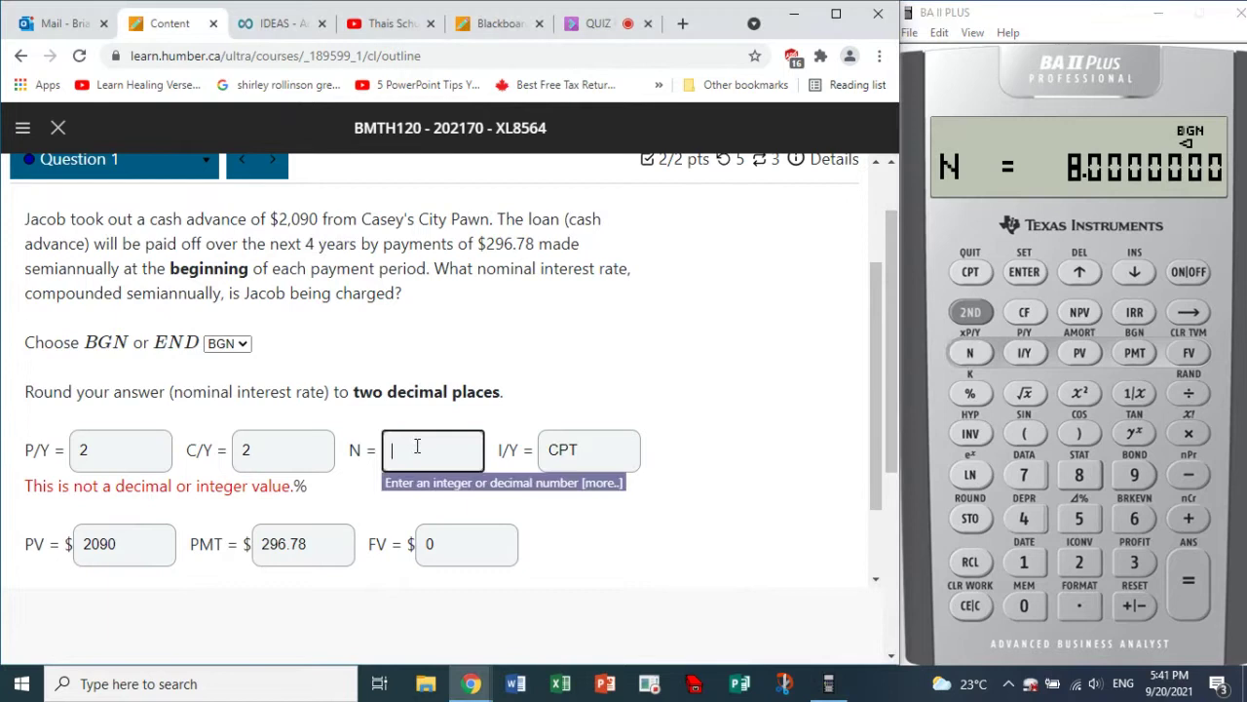
click(650, 533)
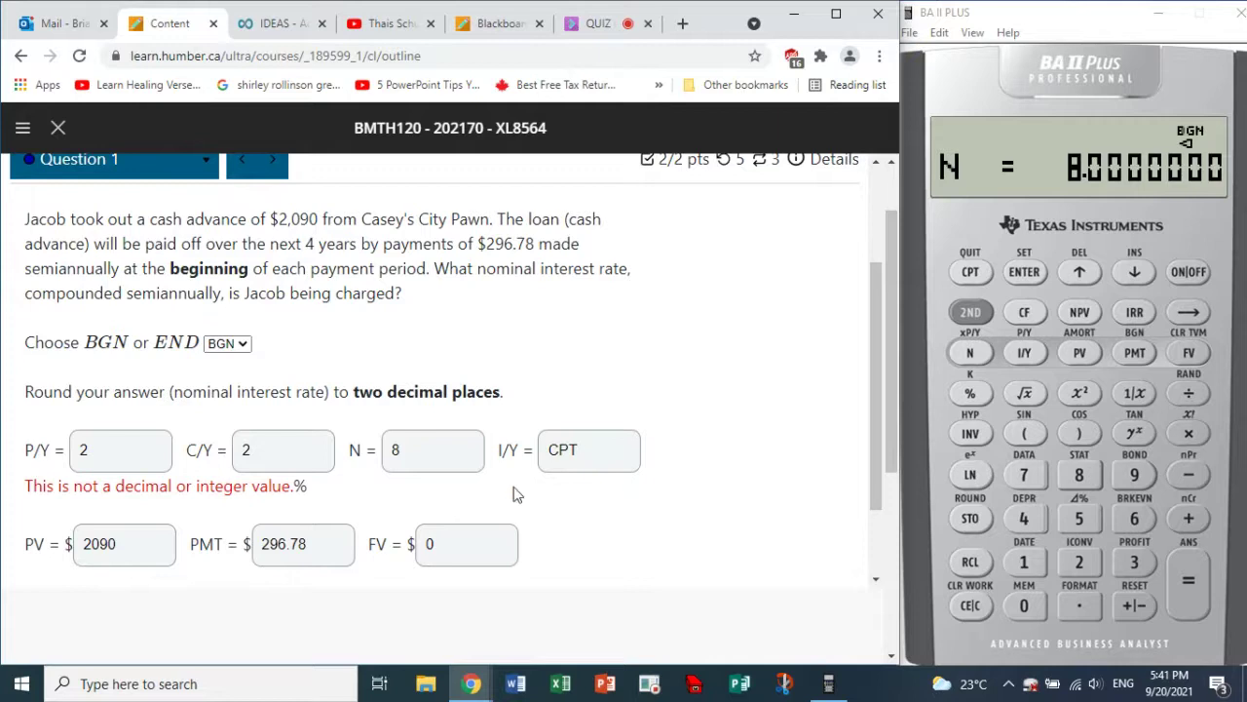
Store 2,090 as the calculator's present value.
drag(131, 545, 43, 544)
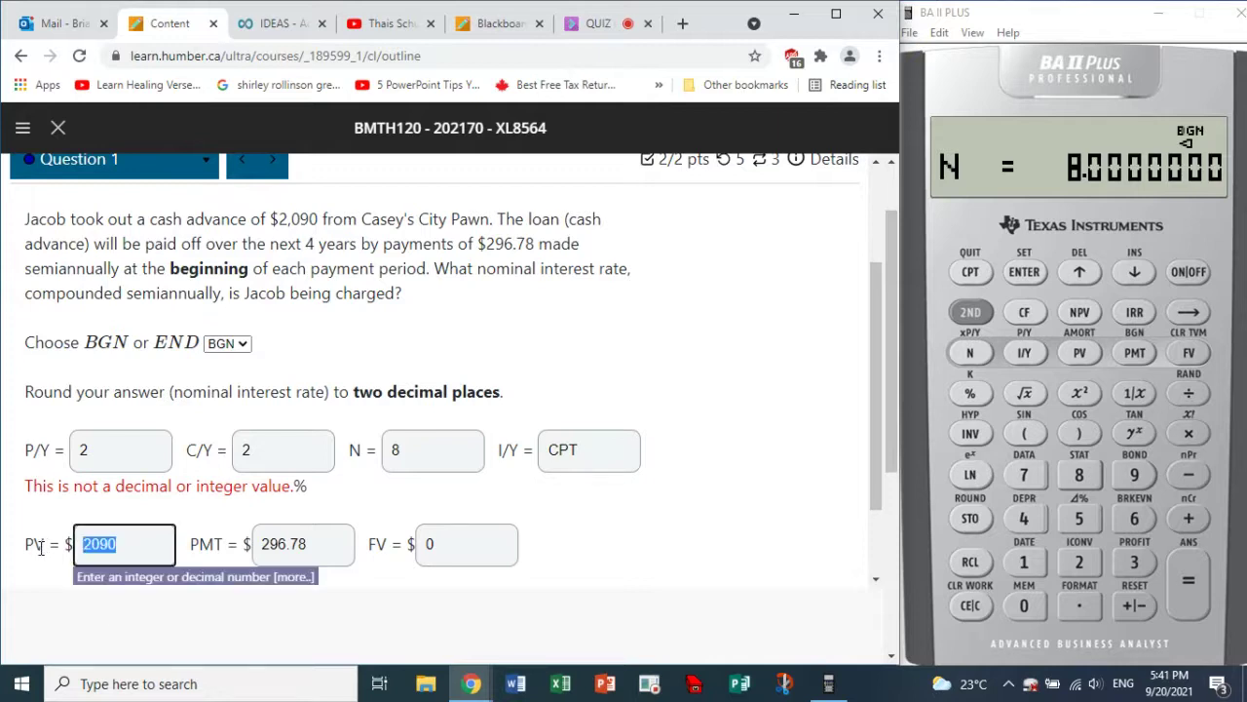
click(1090, 563)
click(1032, 602)
click(1125, 478)
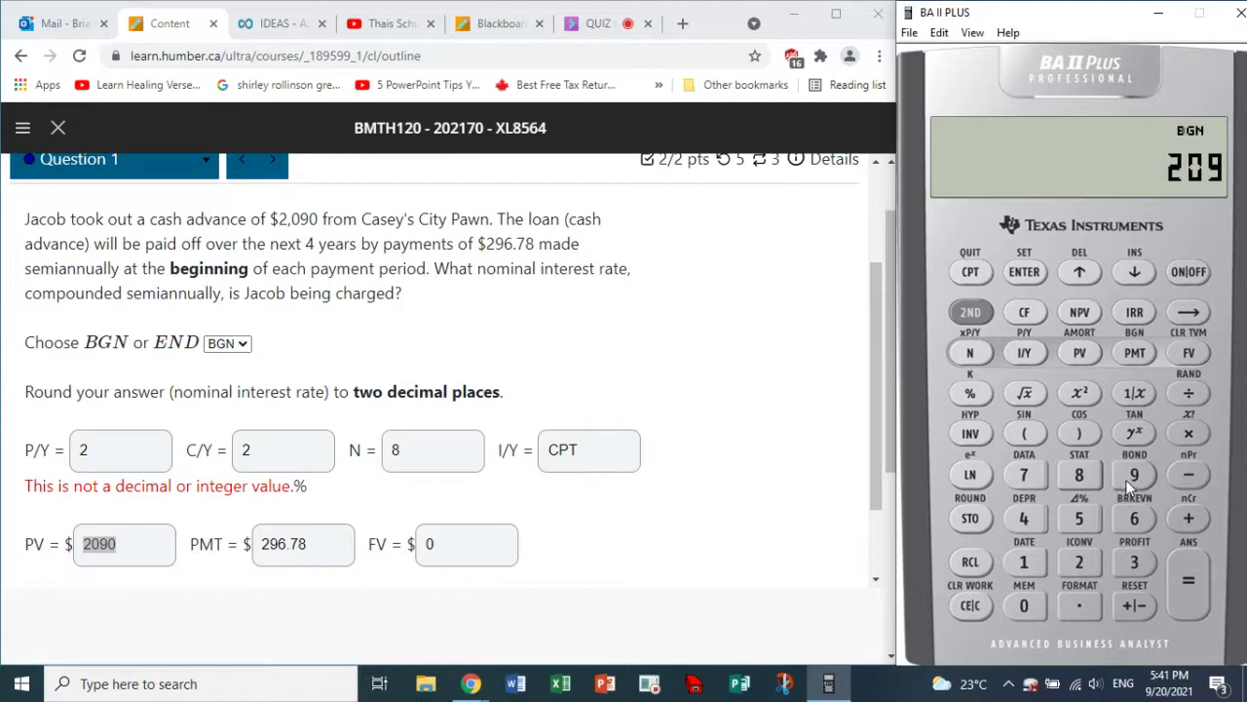
click(1025, 607)
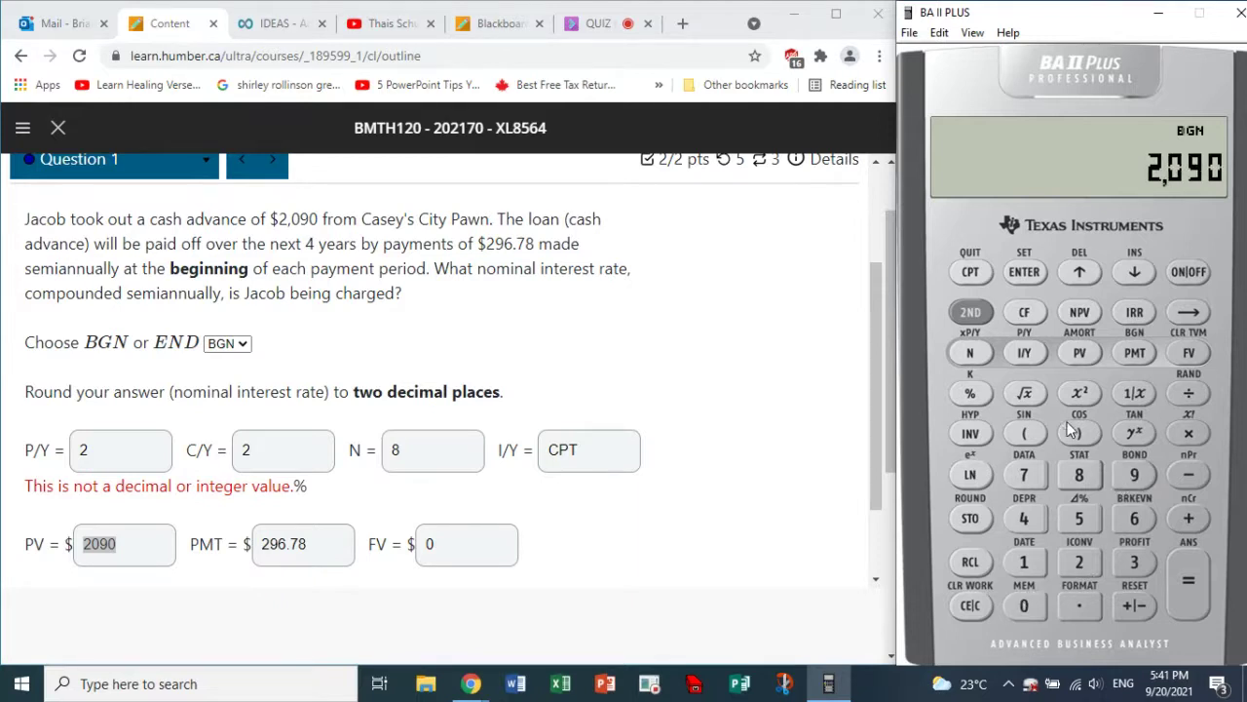
click(1078, 354)
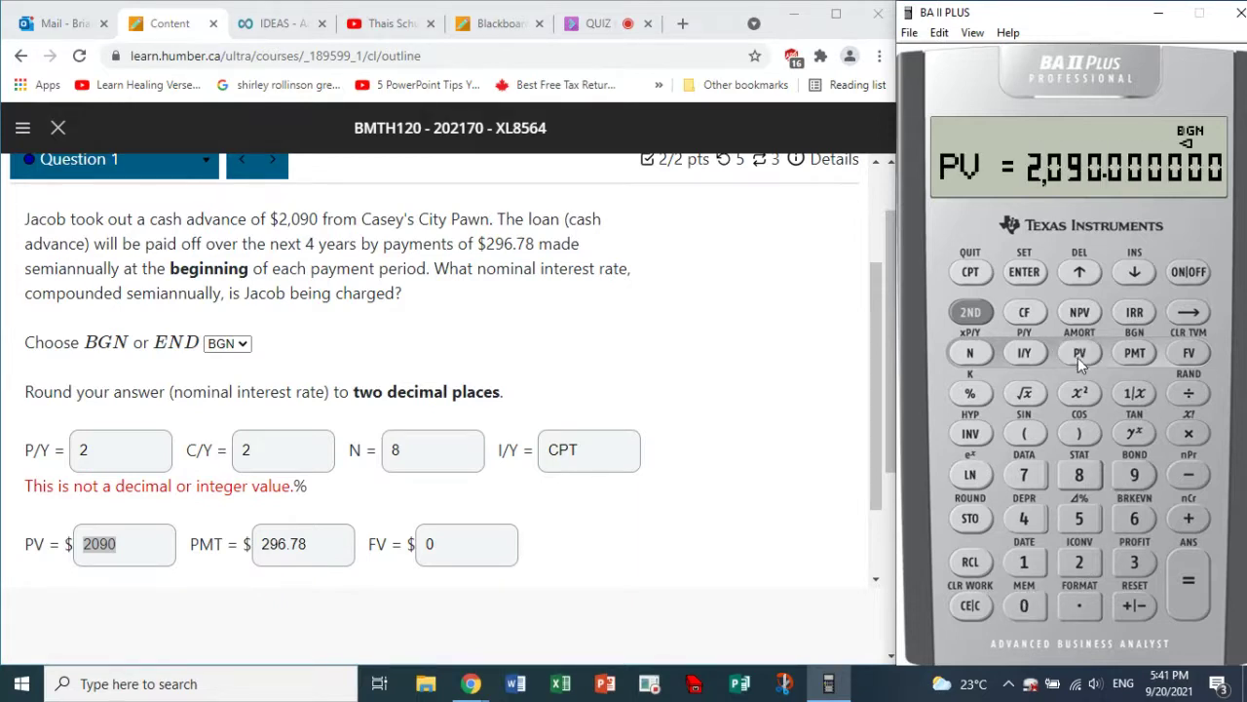
Make the quiz PMT -296.78 and store PMT -296.78 on the calculator.
click(265, 543)
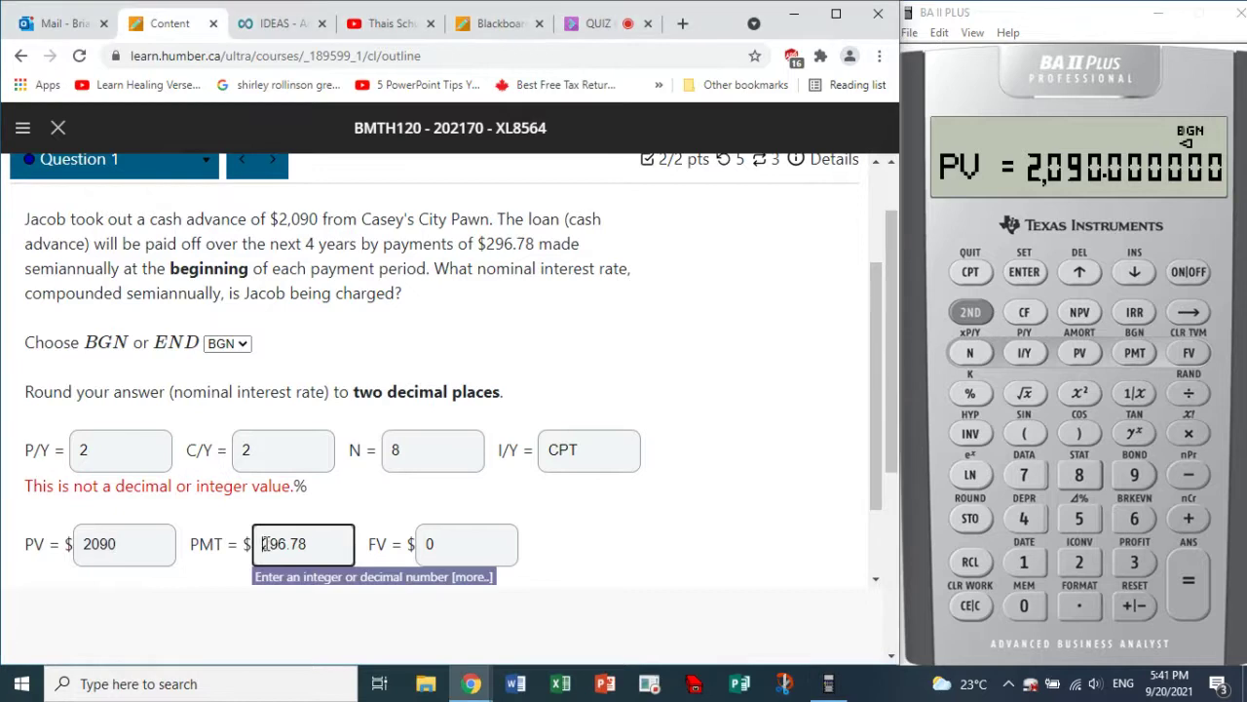
text(-)
drag(330, 543, 231, 542)
click(1088, 568)
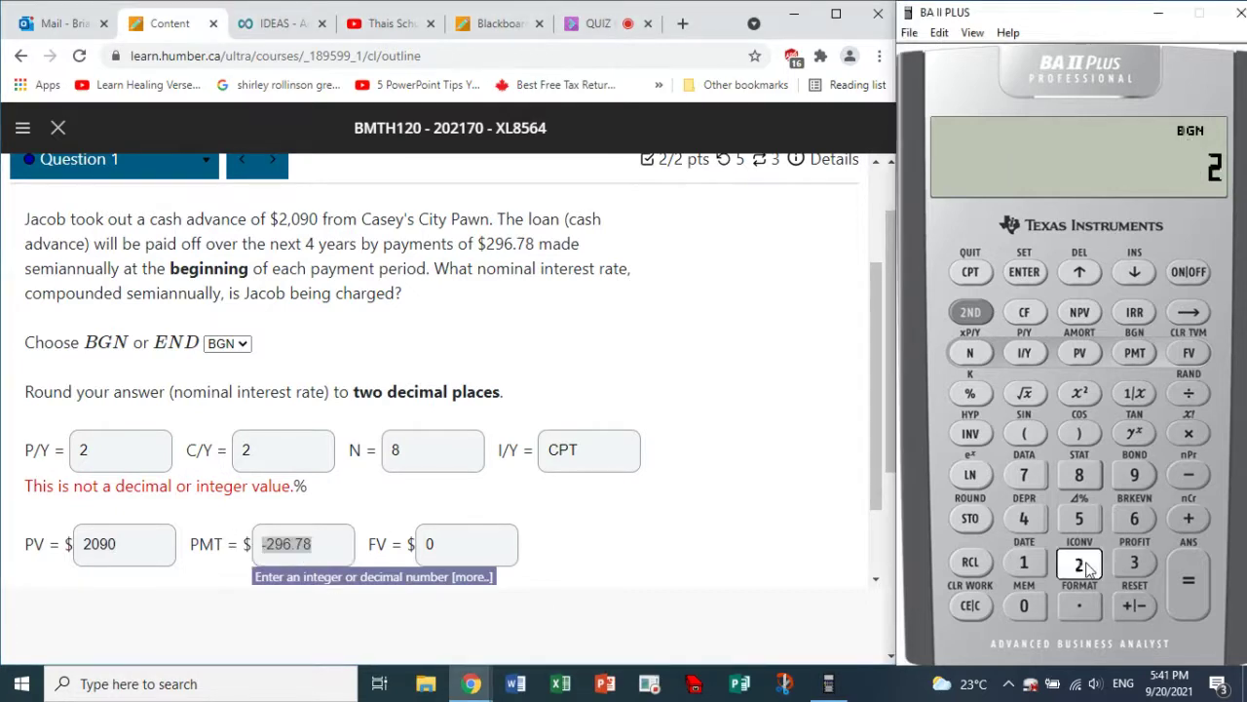
click(1138, 478)
click(1138, 520)
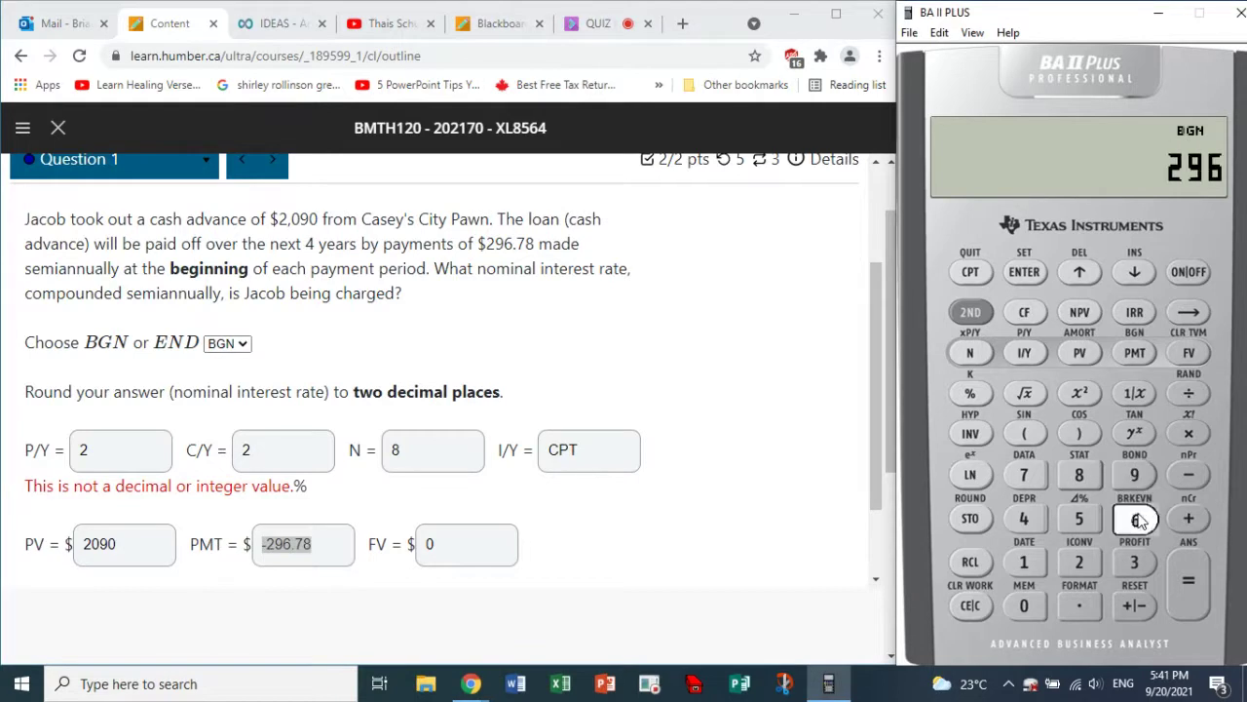
click(1037, 474)
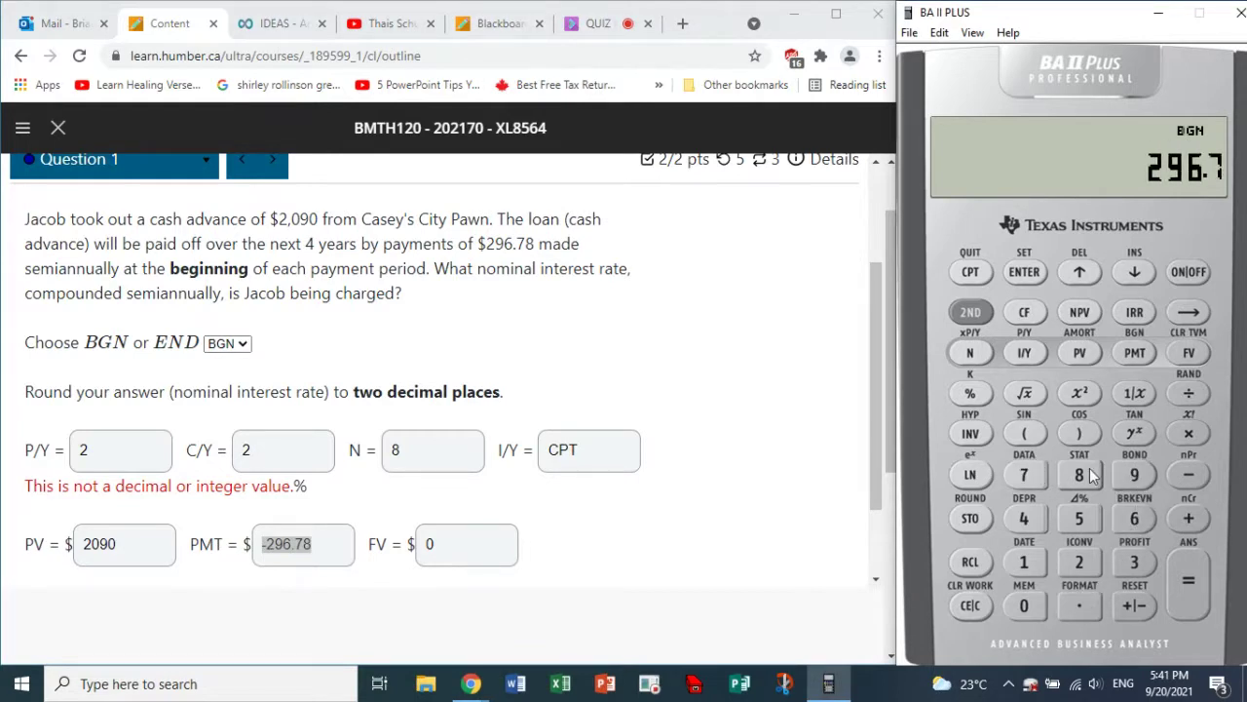
click(1089, 472)
click(1138, 606)
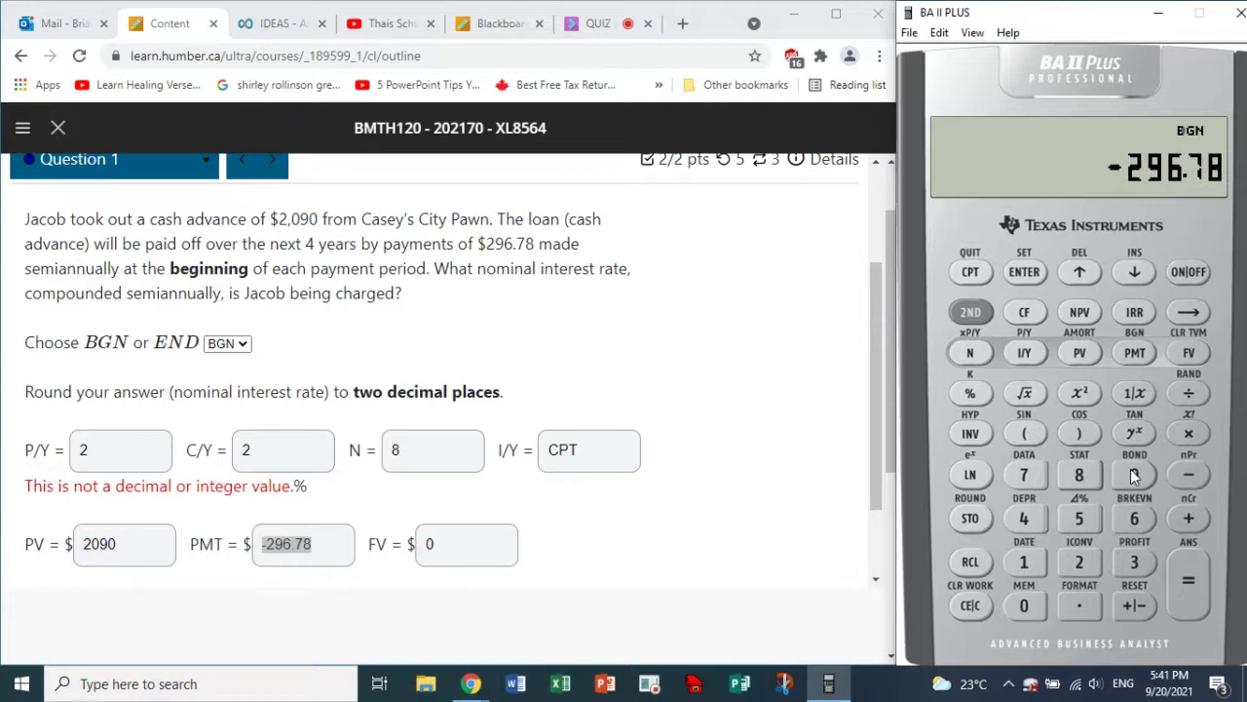
click(1136, 354)
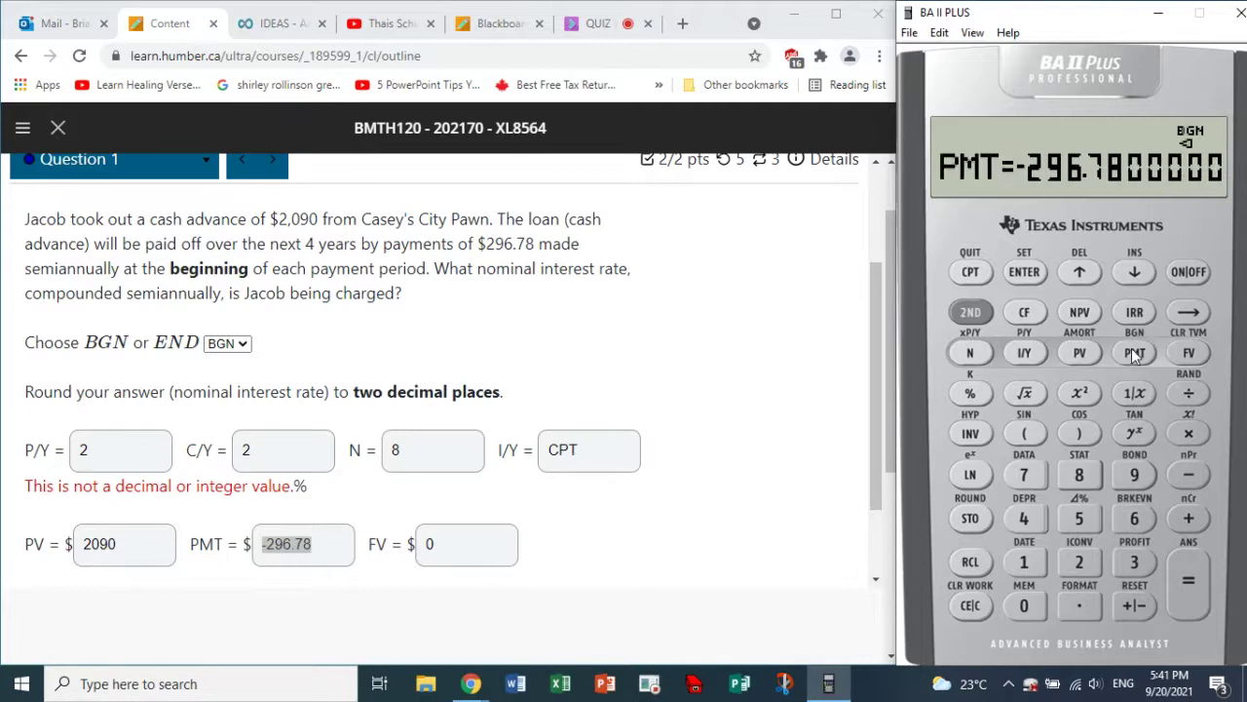
Store FV 0 and compute I/Y as 7.6393772.
click(1029, 605)
click(1186, 351)
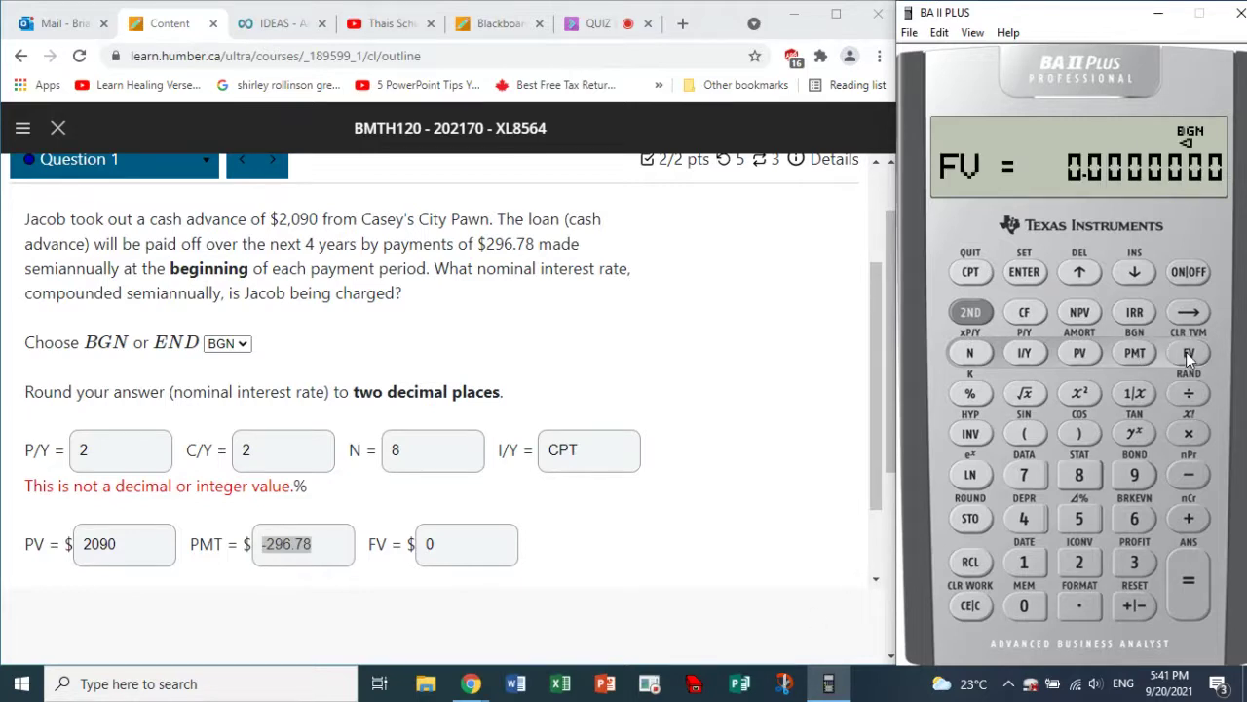
click(1025, 351)
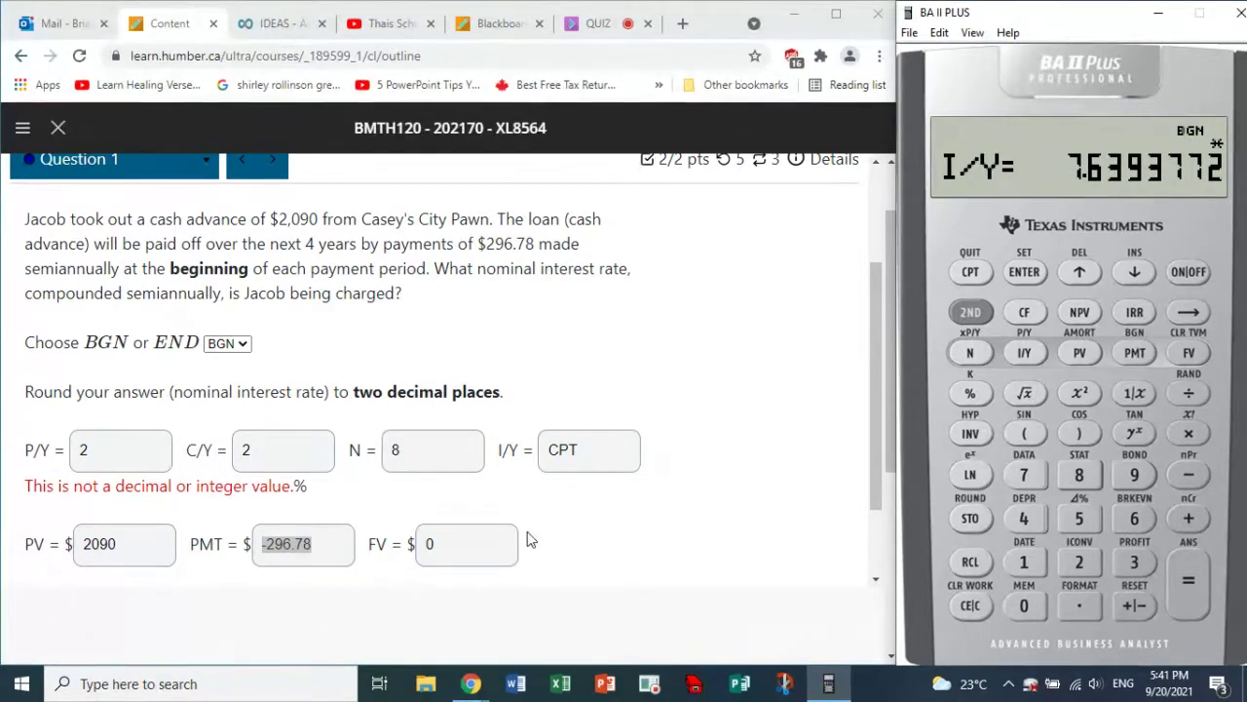
Replace CPT in Question 1's I/Y with 7.64 and submit.
click(589, 449)
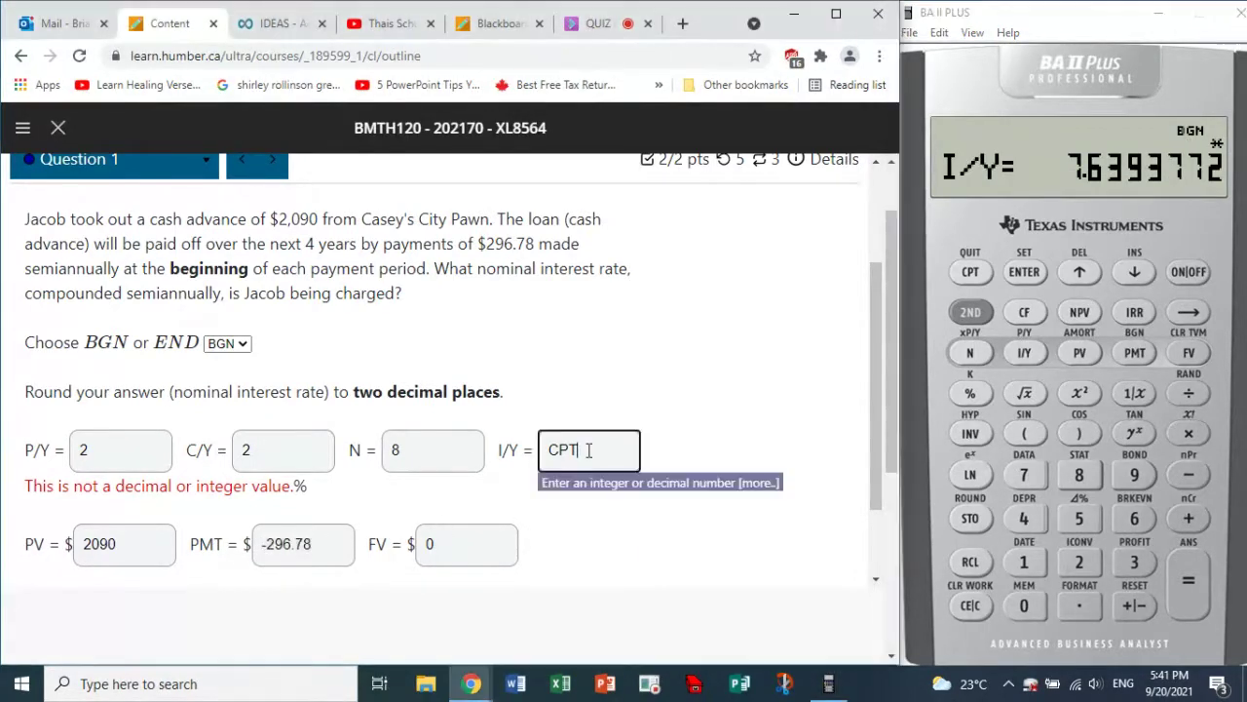
drag(588, 449, 522, 448)
text(7.64)
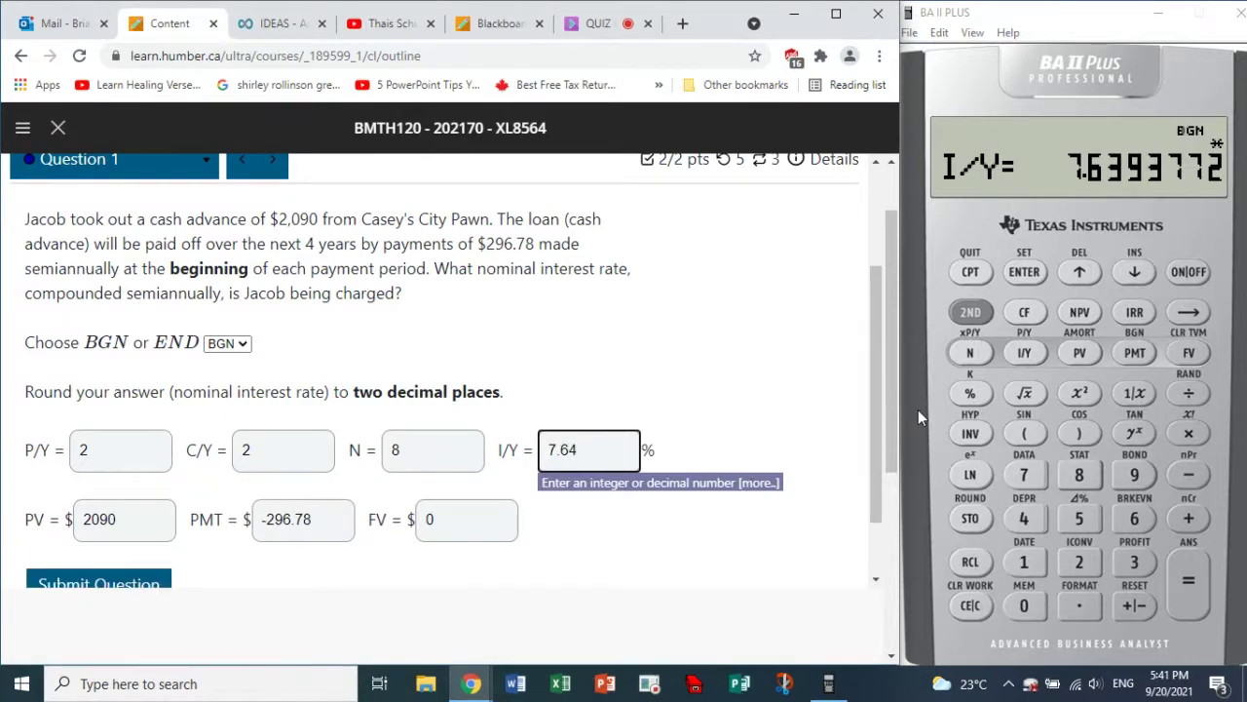
drag(877, 414, 877, 443)
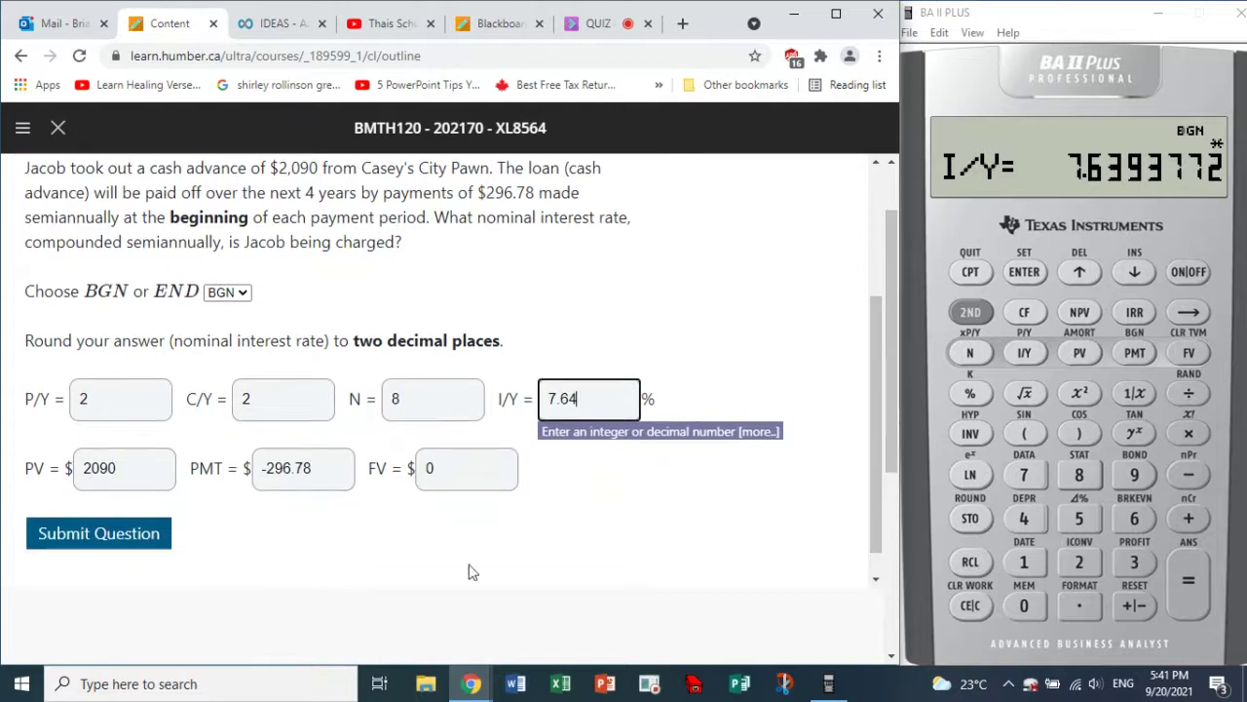
click(68, 533)
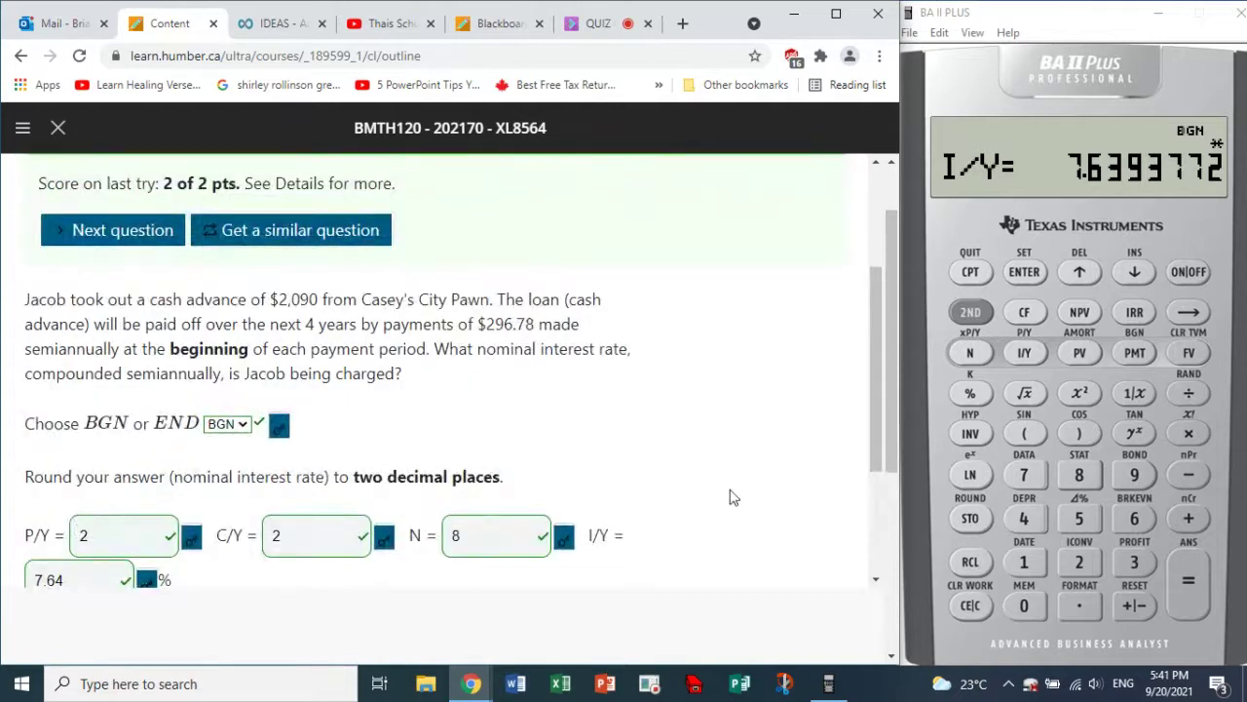
Change I/Y to 7.6398772 and resubmit Question 1.
drag(875, 371, 875, 446)
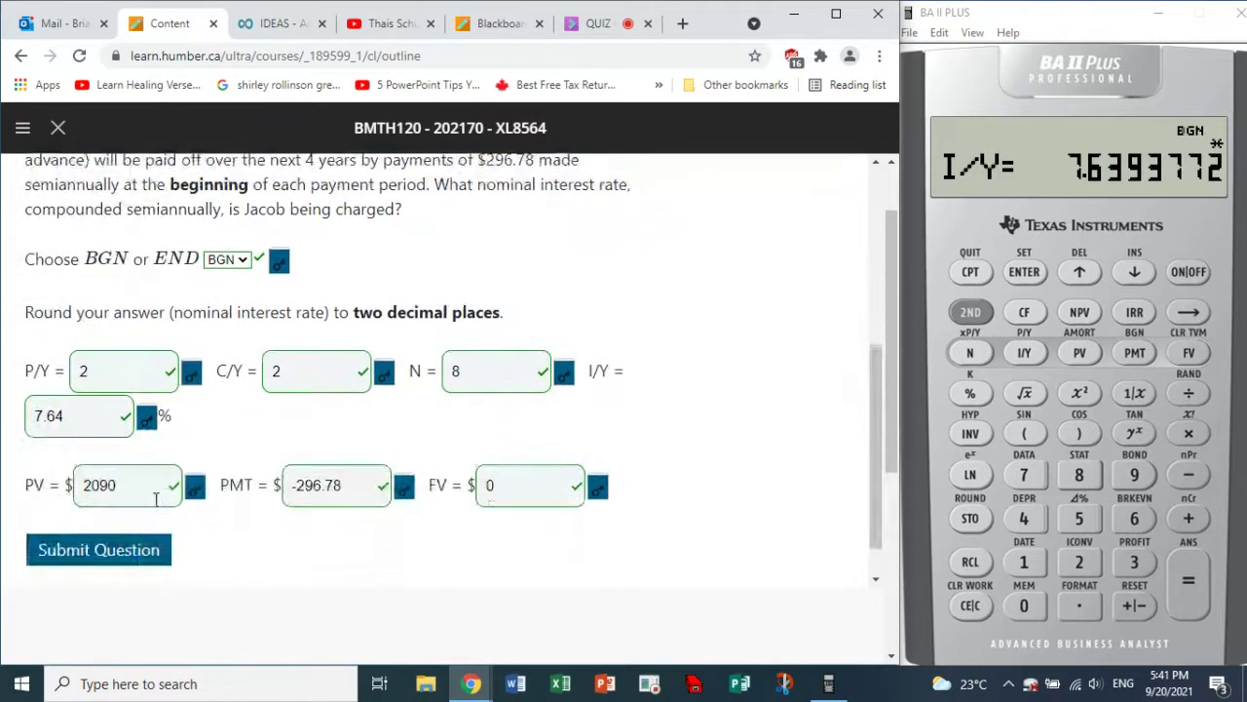
click(89, 421)
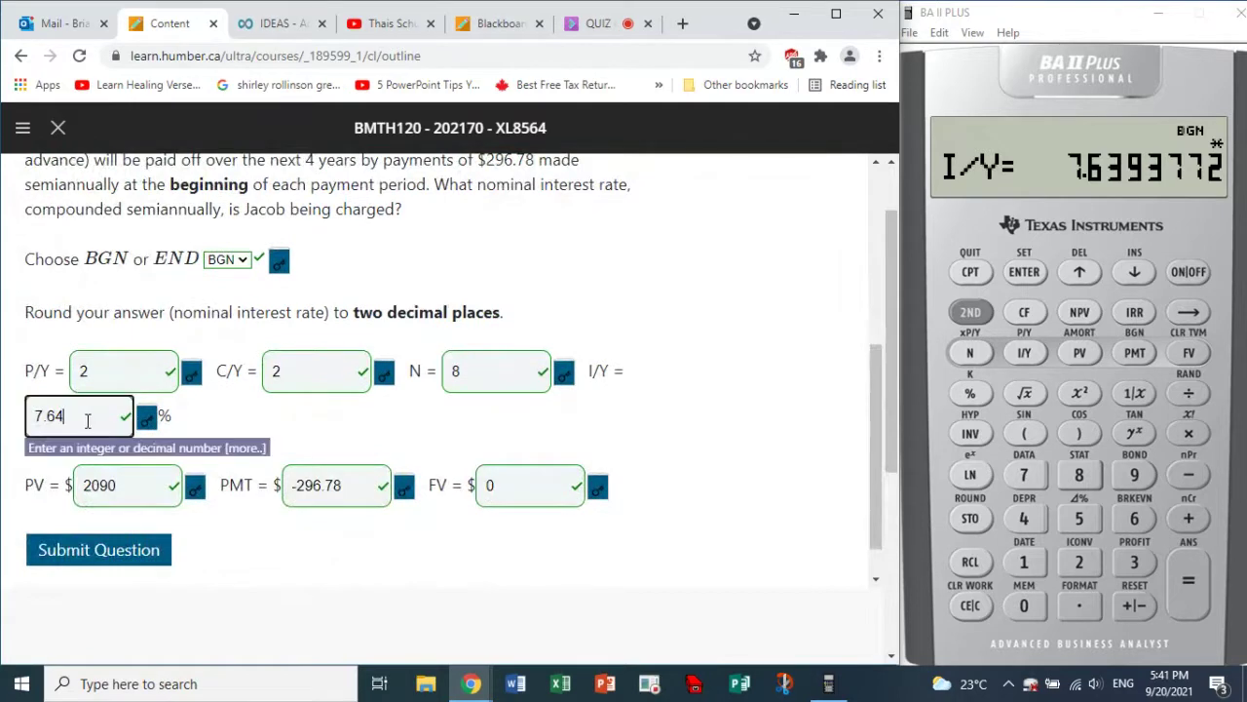
key(BackSpace)
text(39)
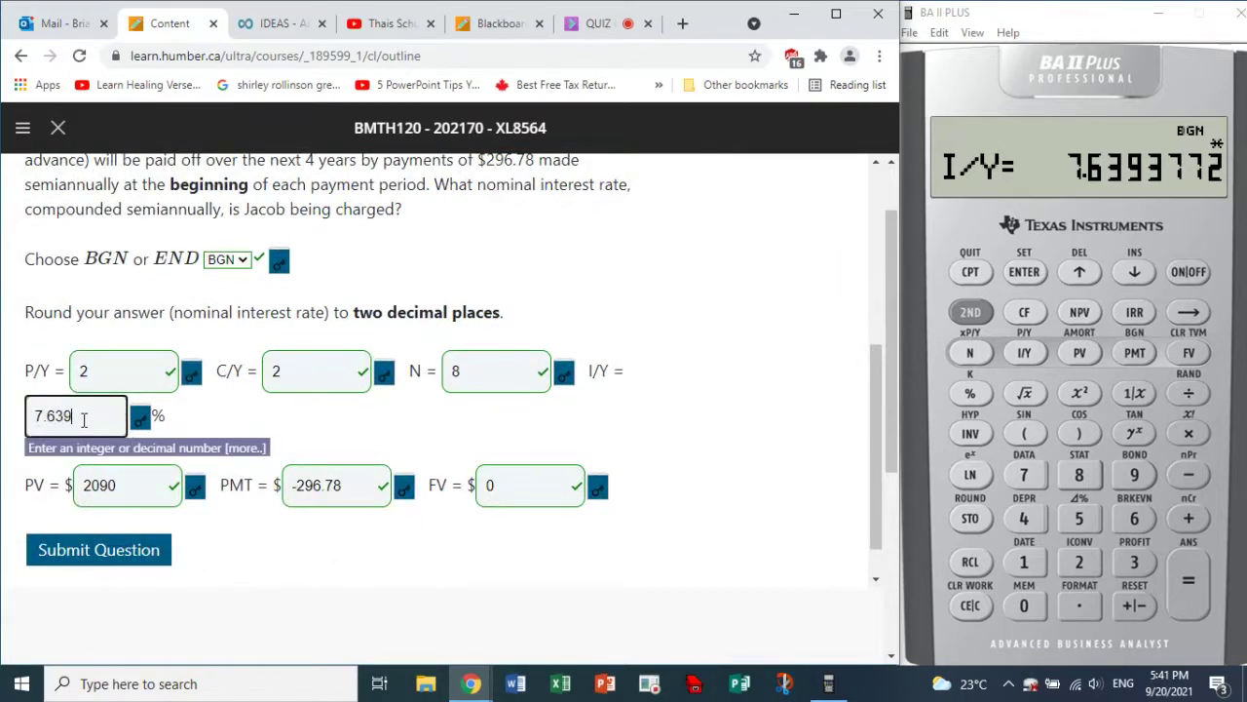
text(8772)
click(70, 551)
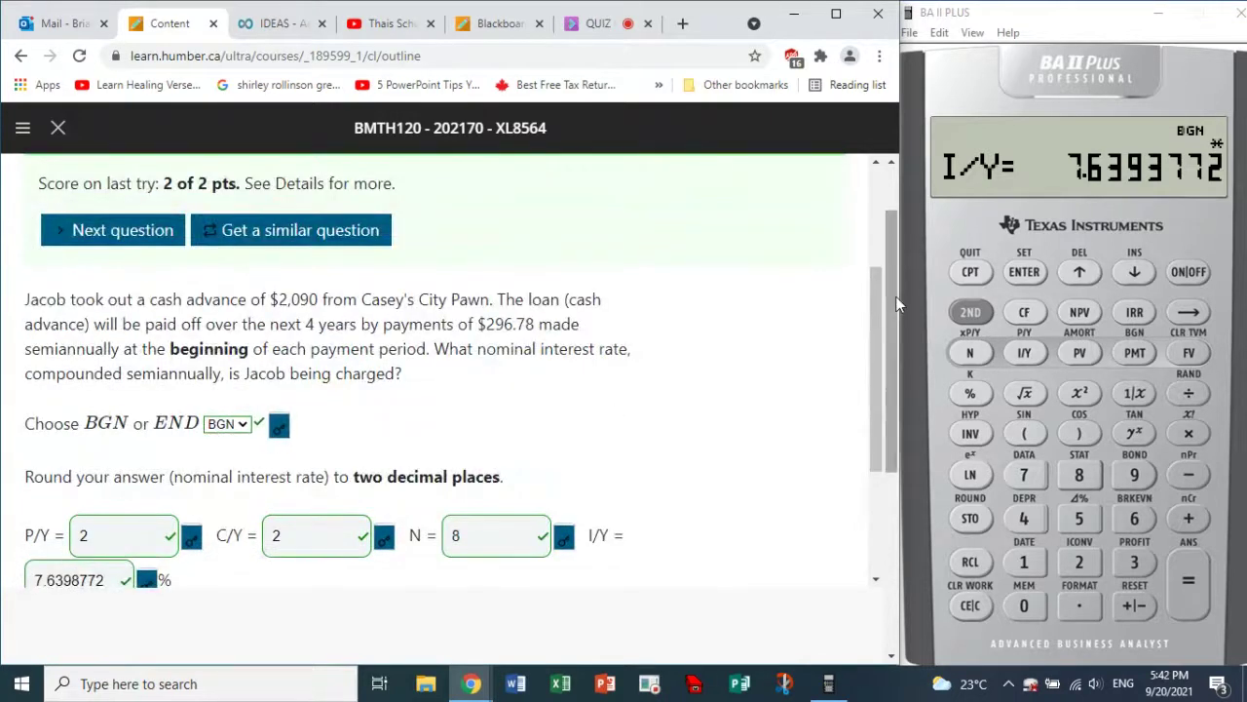
scroll(877, 323, down, 1)
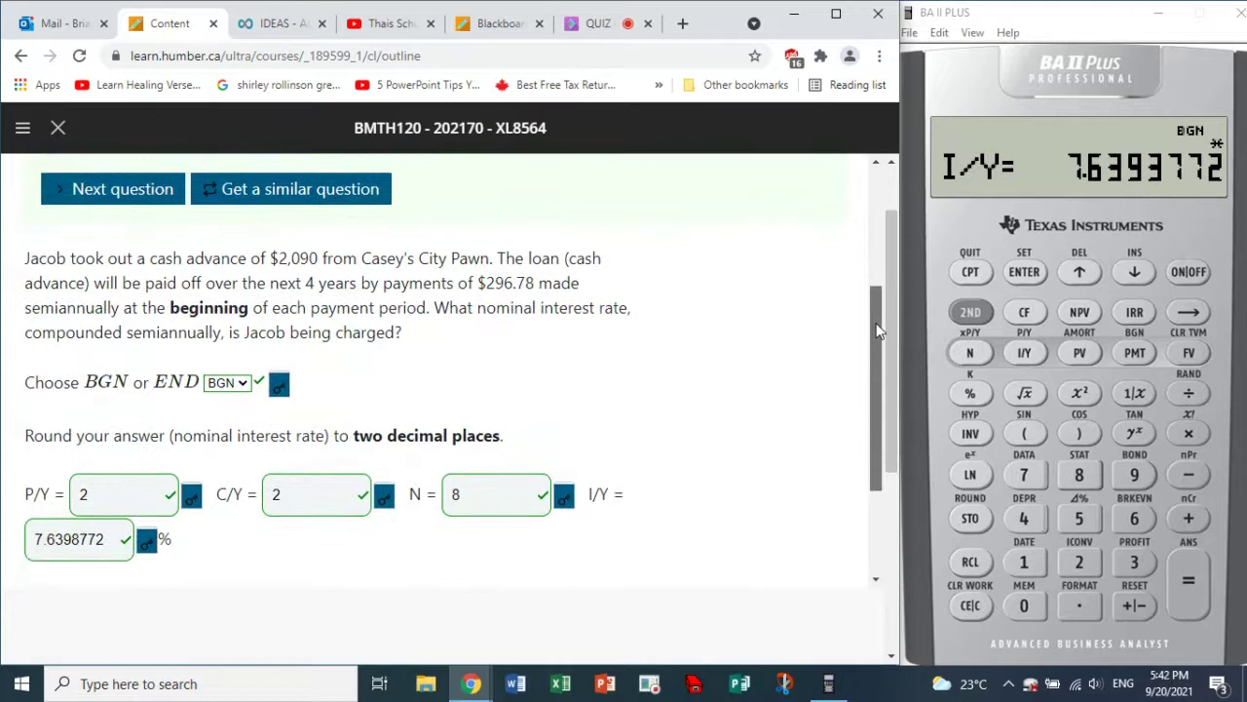
drag(876, 323, 864, 264)
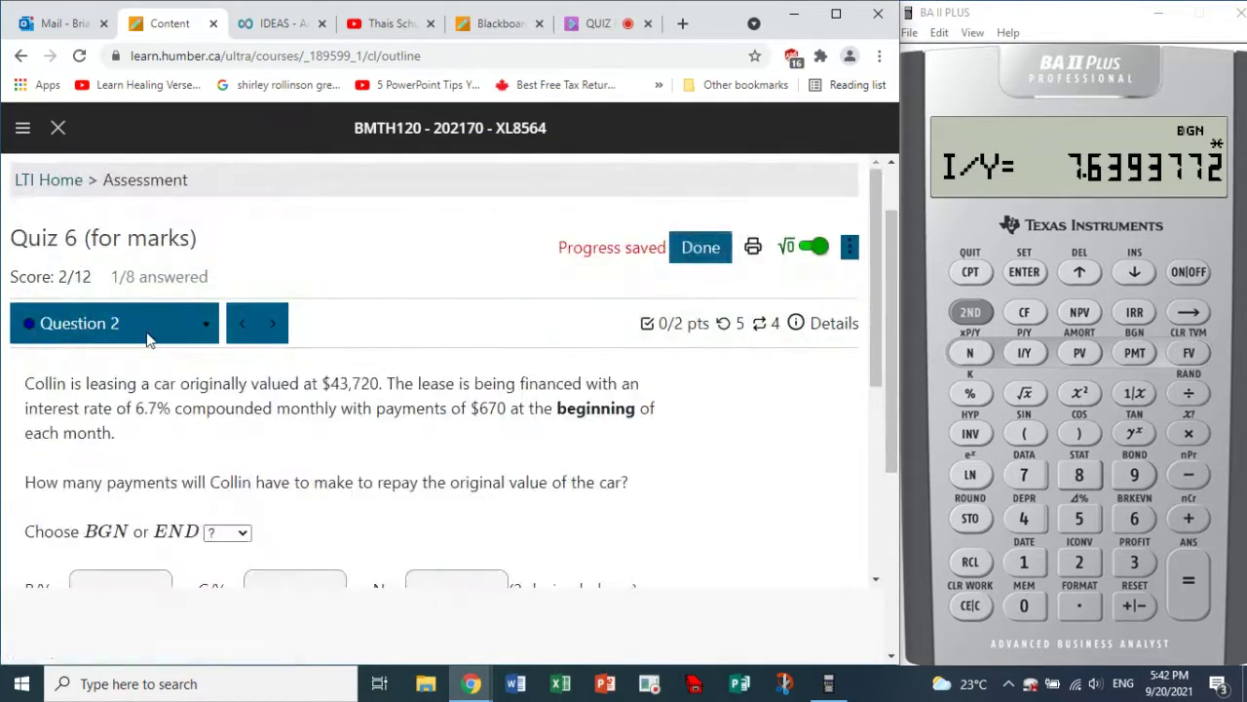
Highlight Question 2's $43,720 car value, 6.7% monthly rate and $670 payment terms.
drag(877, 325, 877, 385)
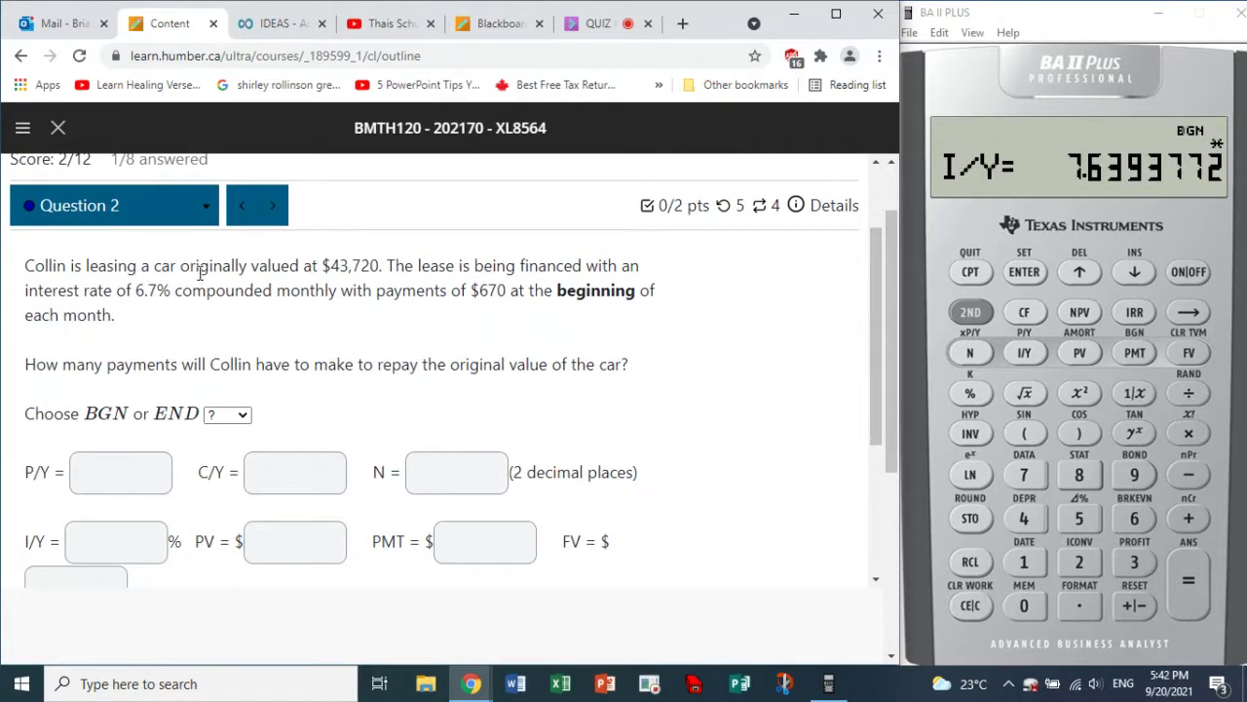
drag(324, 265, 381, 265)
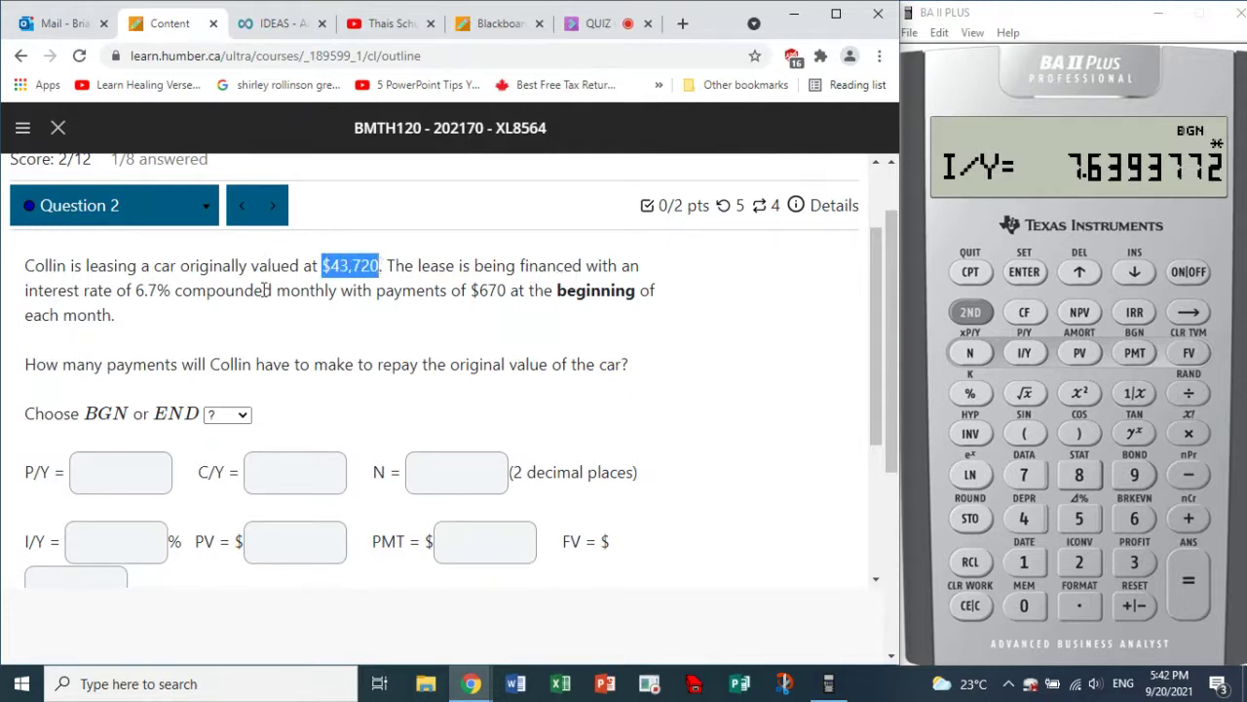
drag(135, 290, 326, 290)
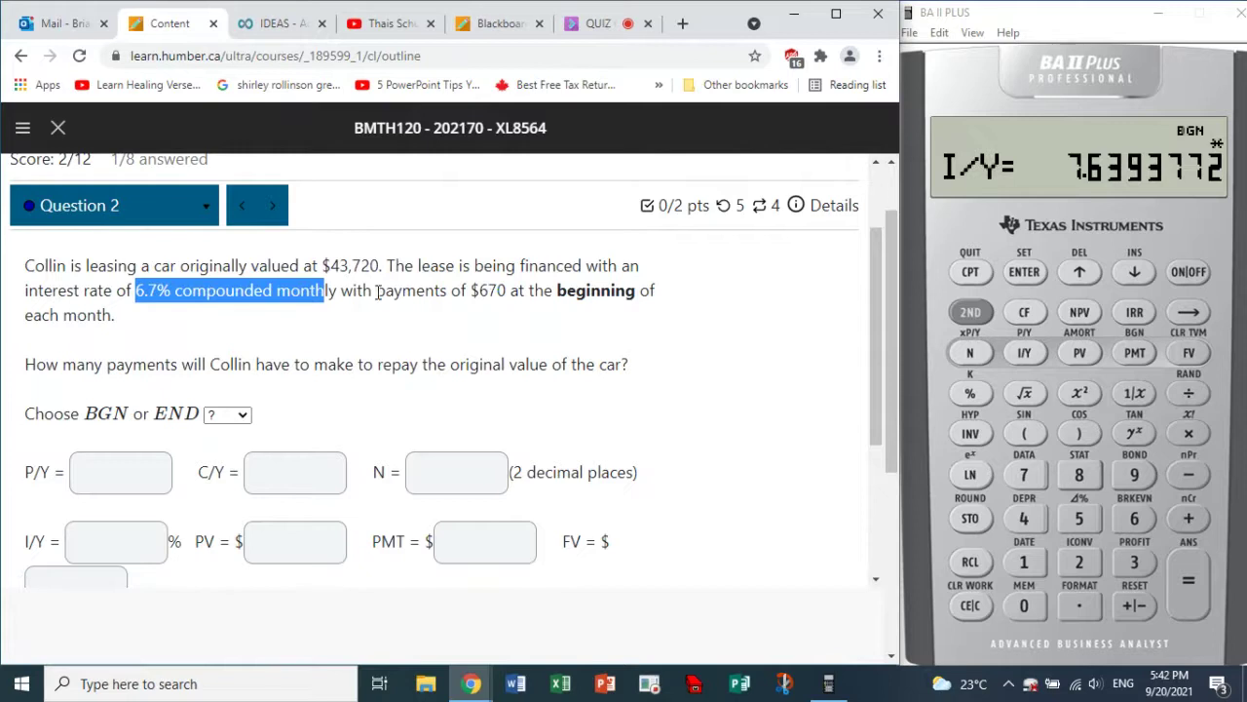
drag(379, 291, 598, 332)
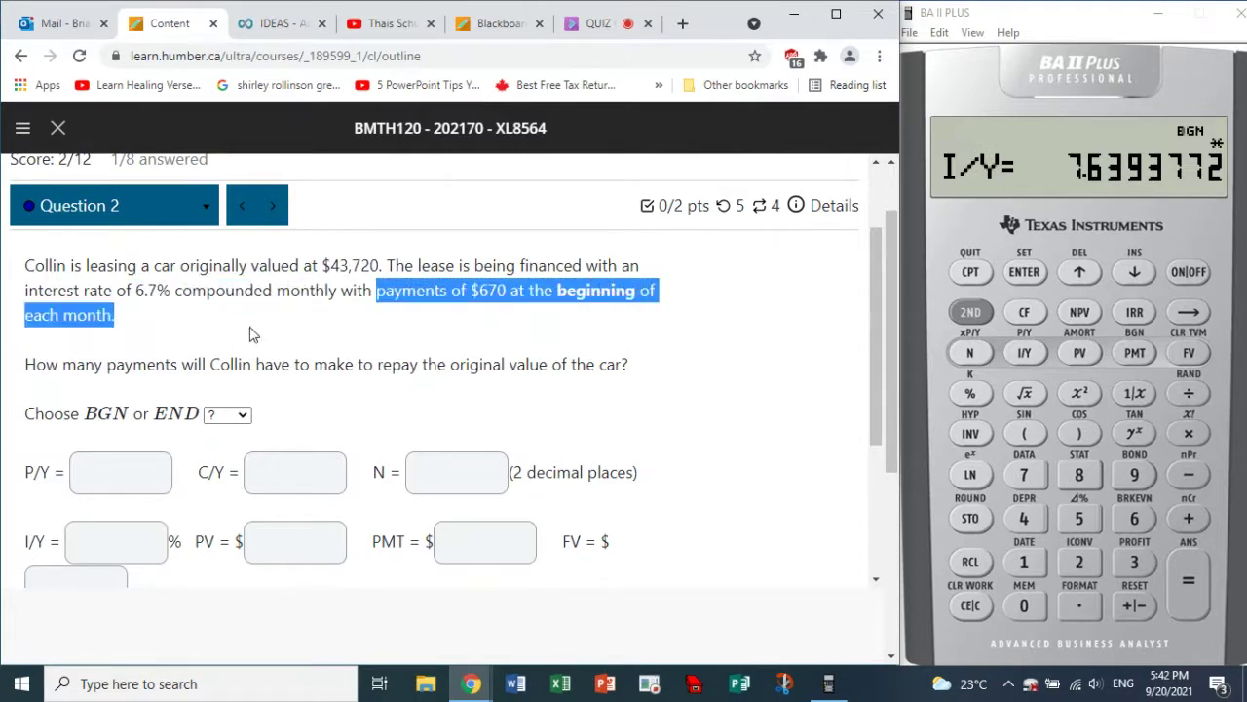
click(421, 373)
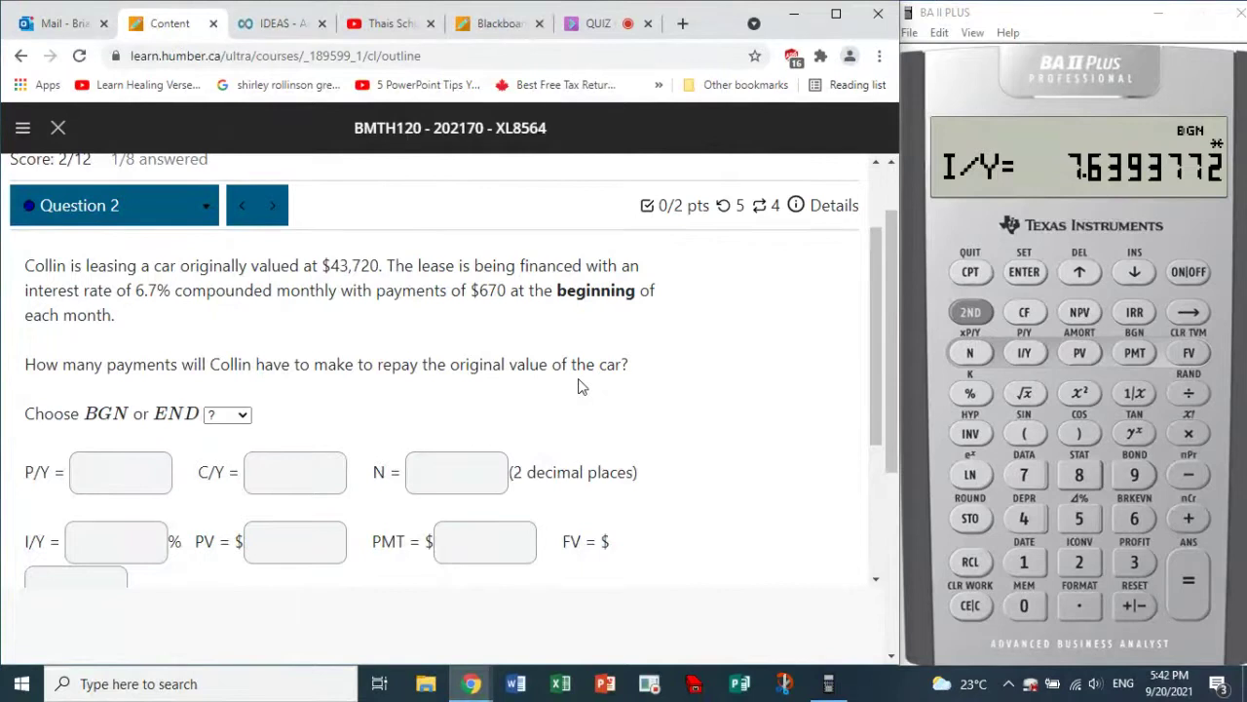
Select BGN as Question 2's payment timing.
double_click(584, 285)
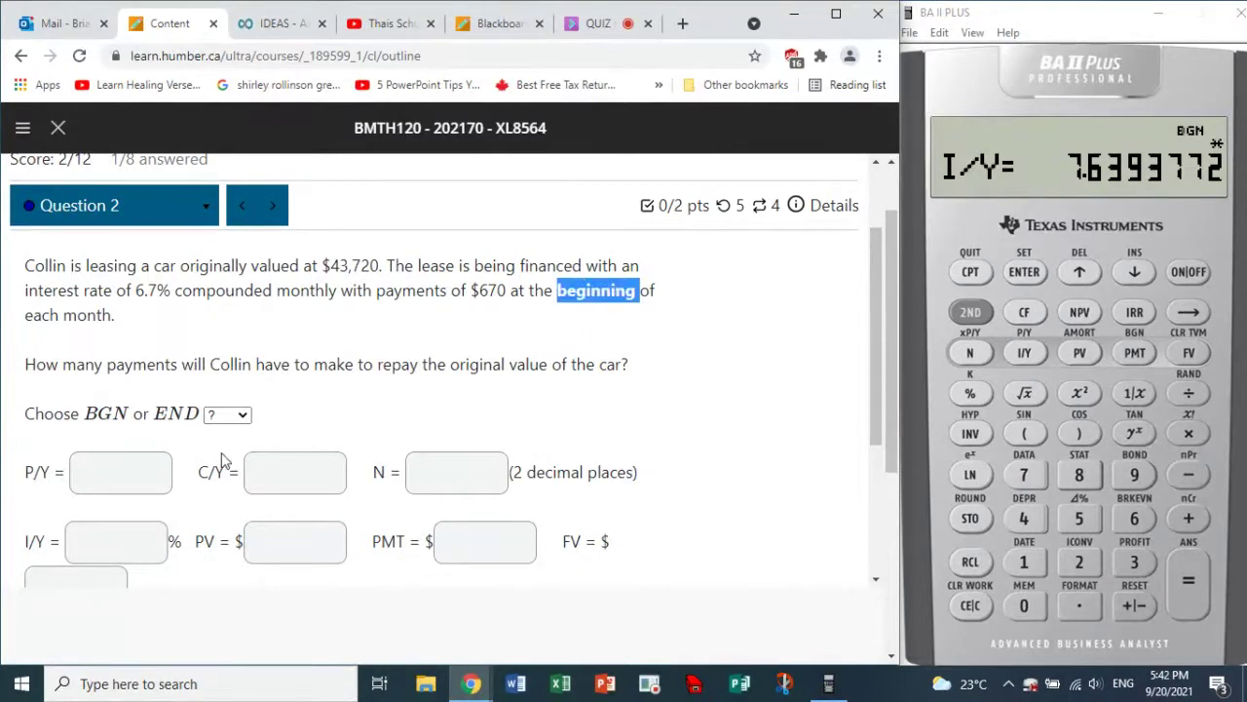
click(243, 415)
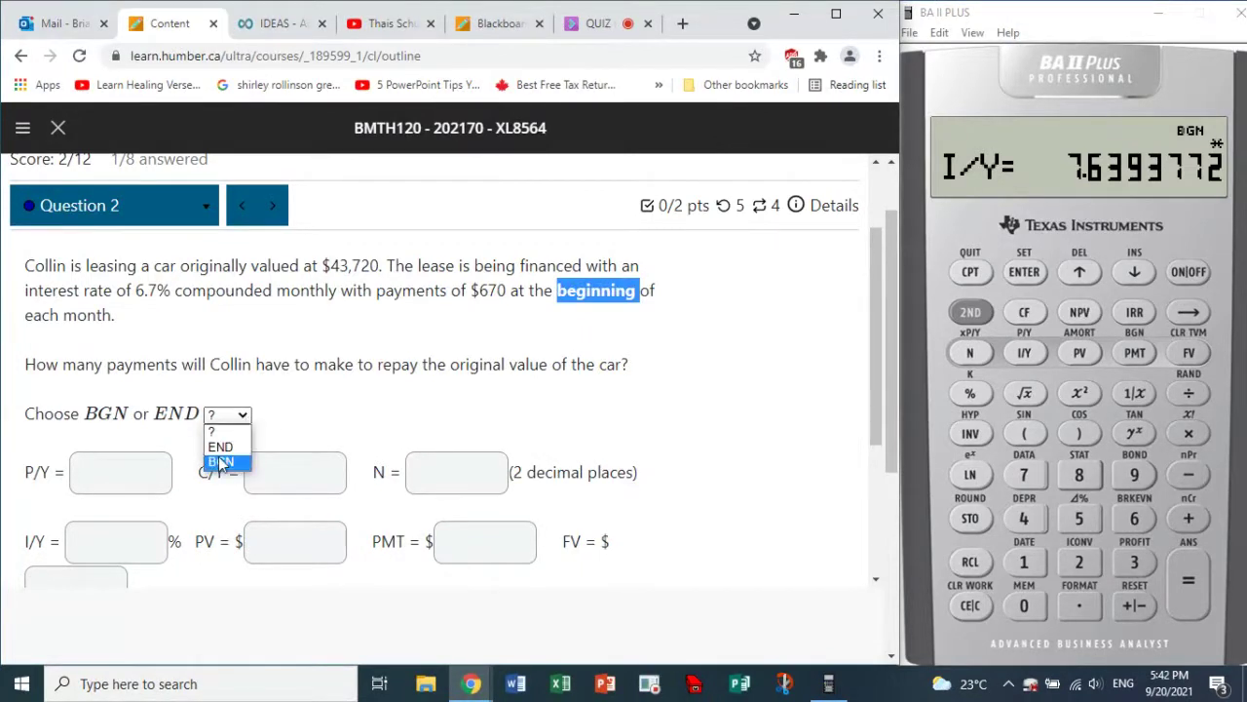
click(220, 455)
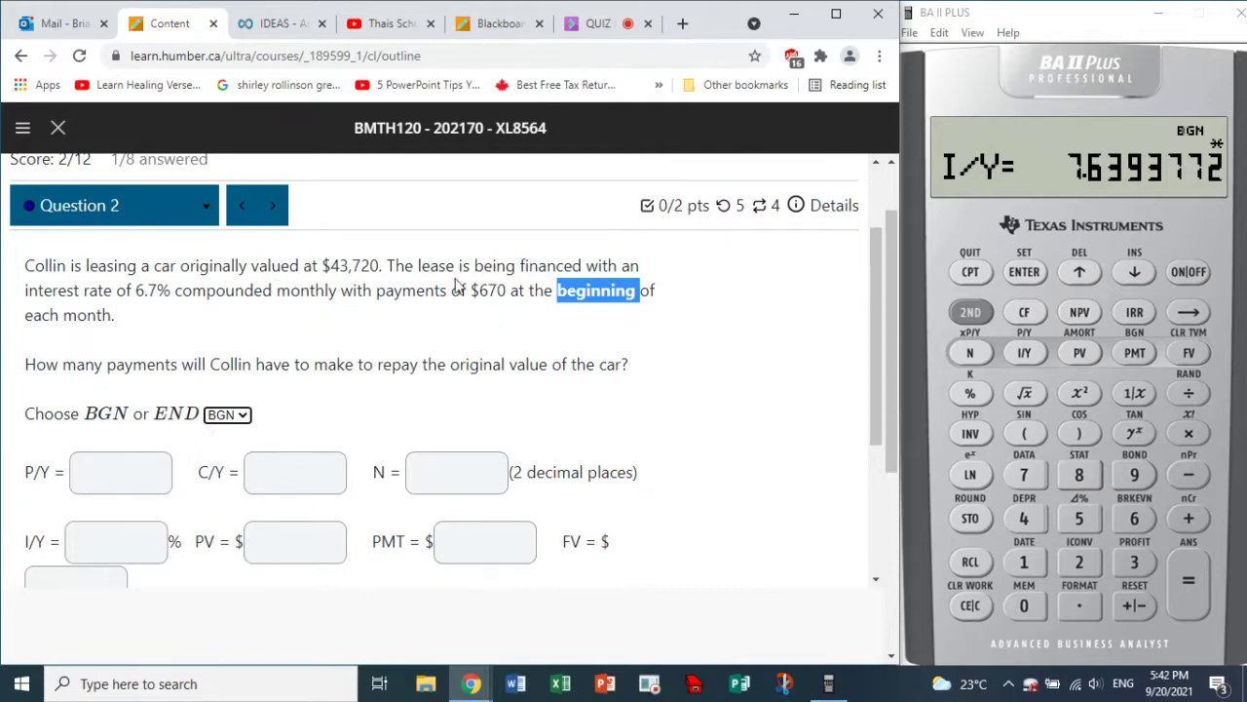
drag(377, 289, 625, 321)
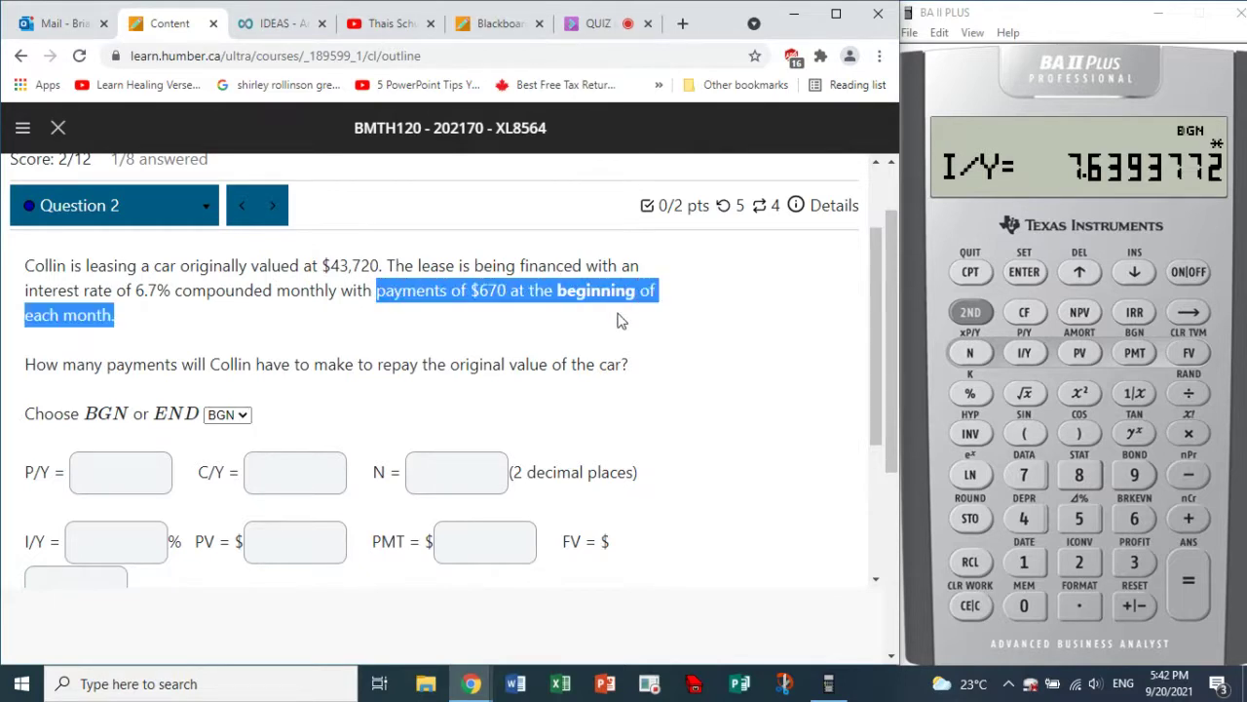
Enter P/Y 12, C/Y 12 and CPT for N in Question 2.
click(143, 466)
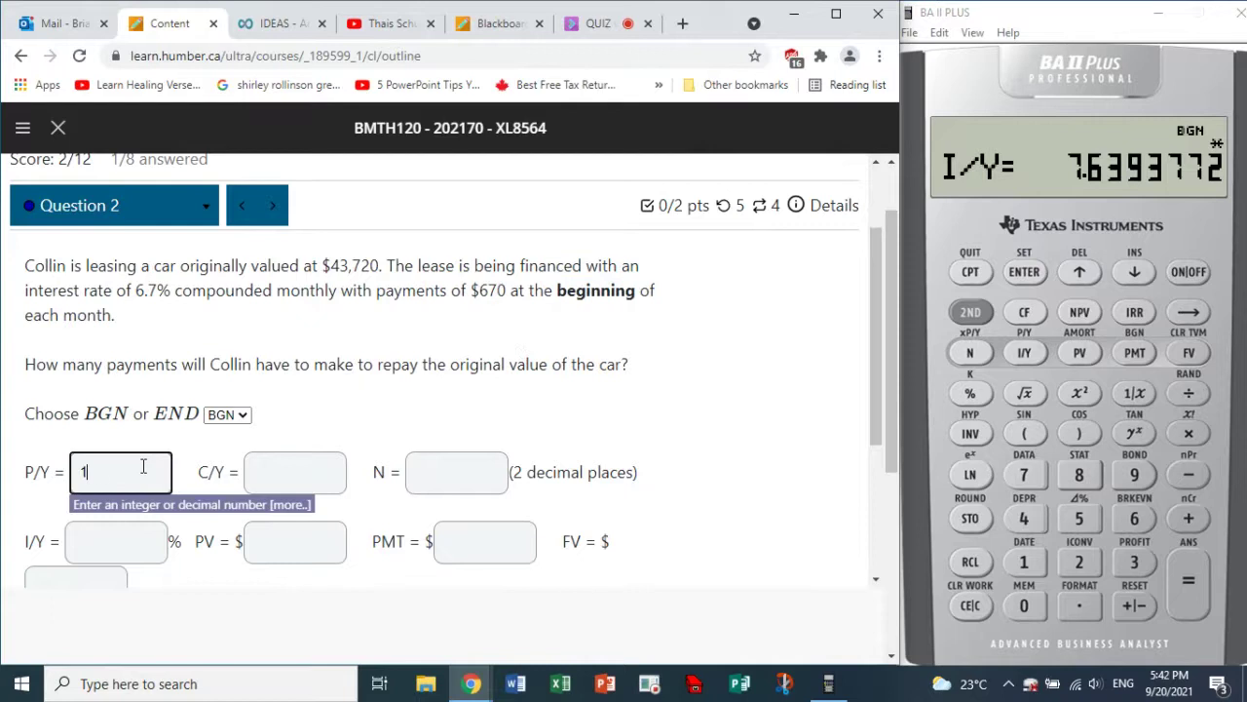
key(Tab)
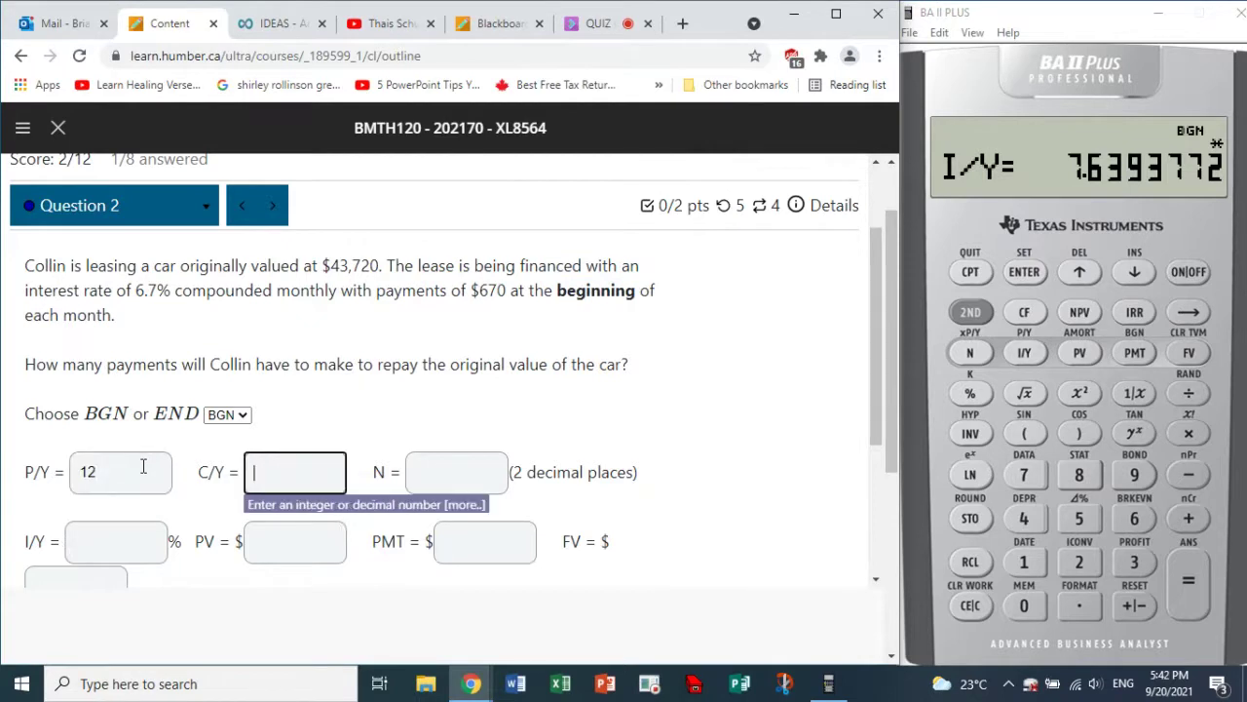
click(174, 290)
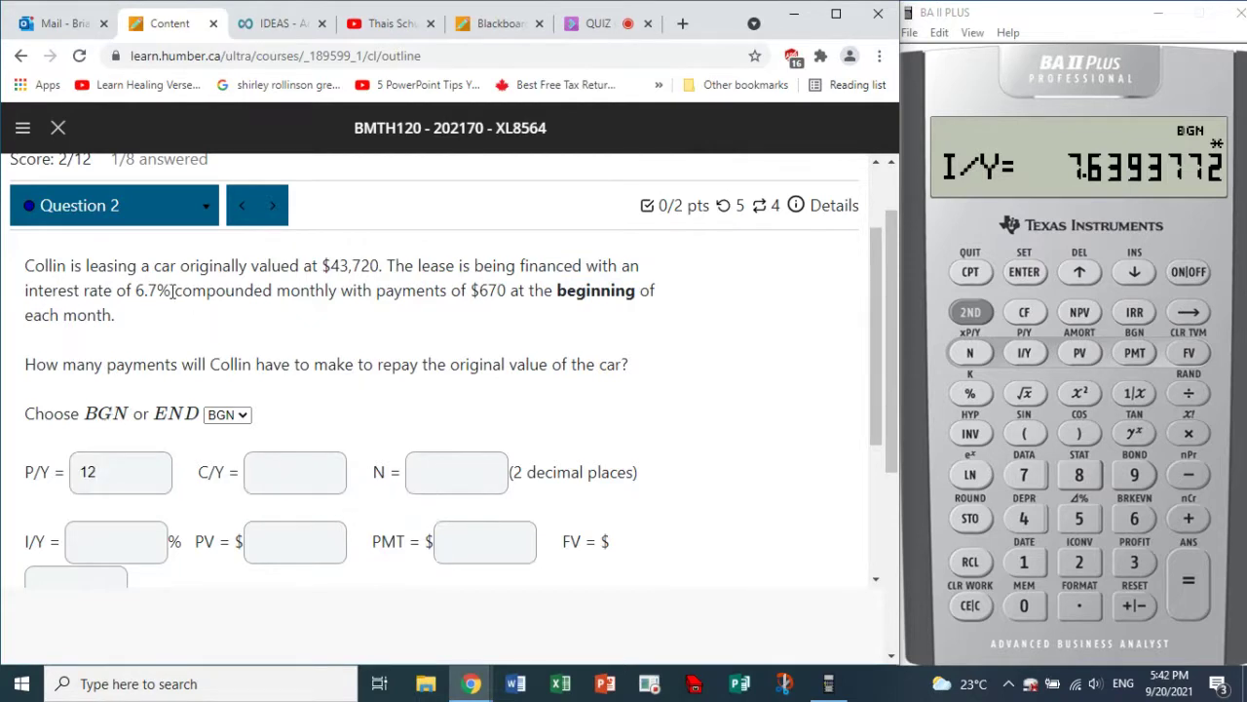
drag(134, 289, 336, 290)
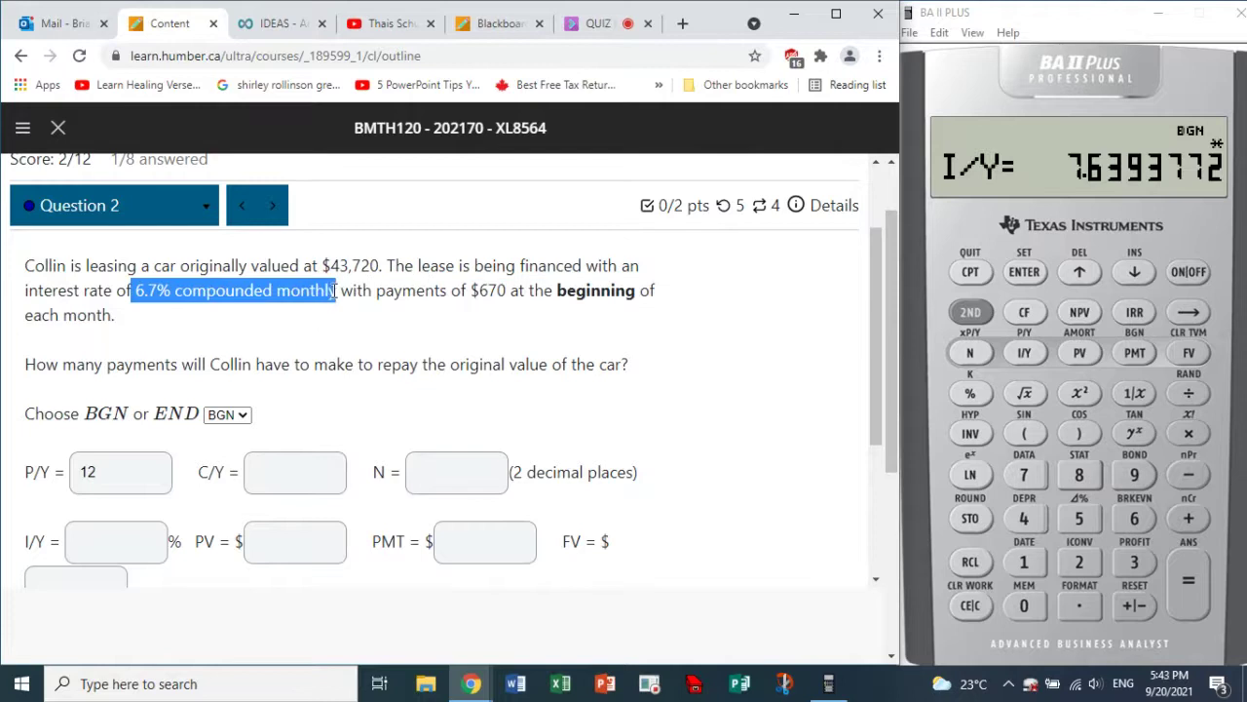
click(299, 478)
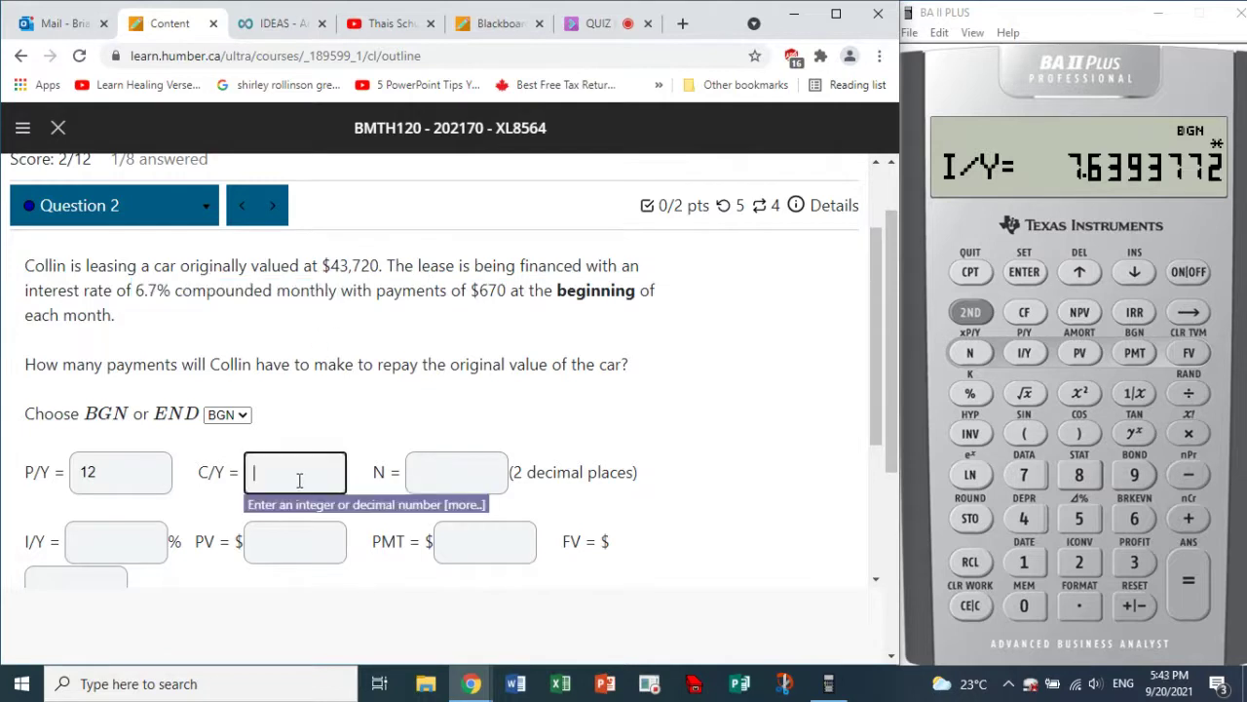
text(12)
click(466, 471)
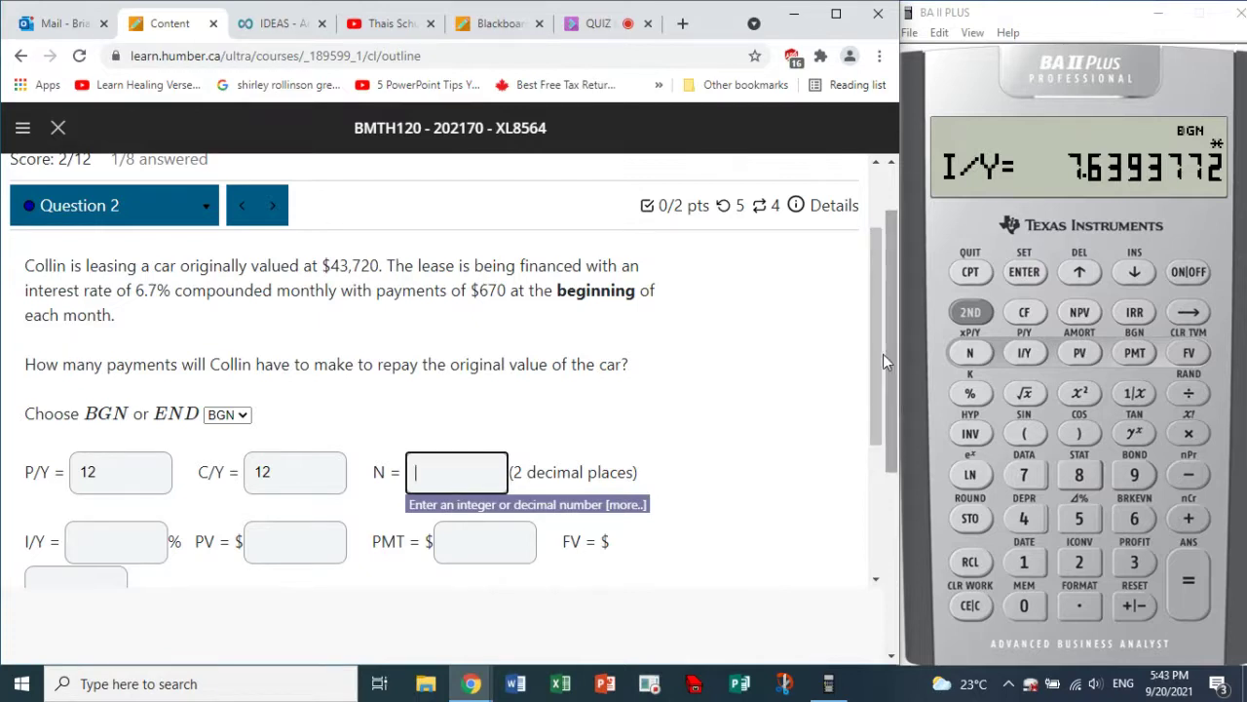
drag(875, 369, 876, 382)
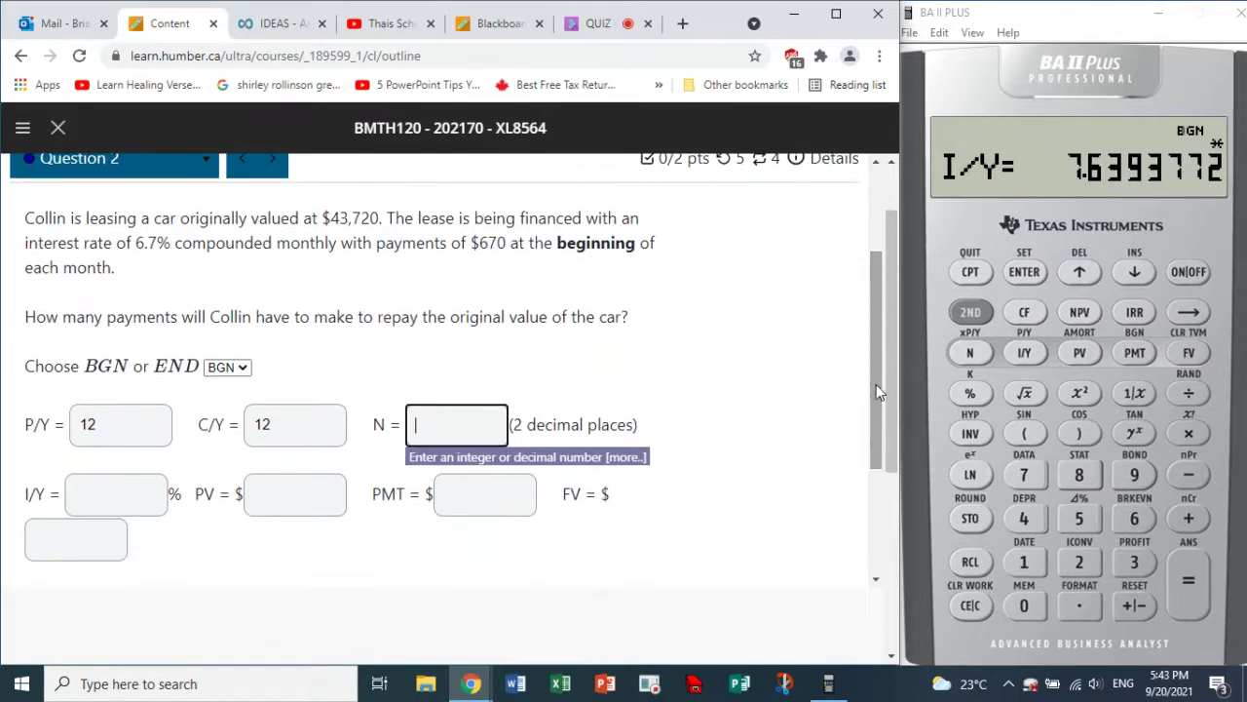
text(CPT)
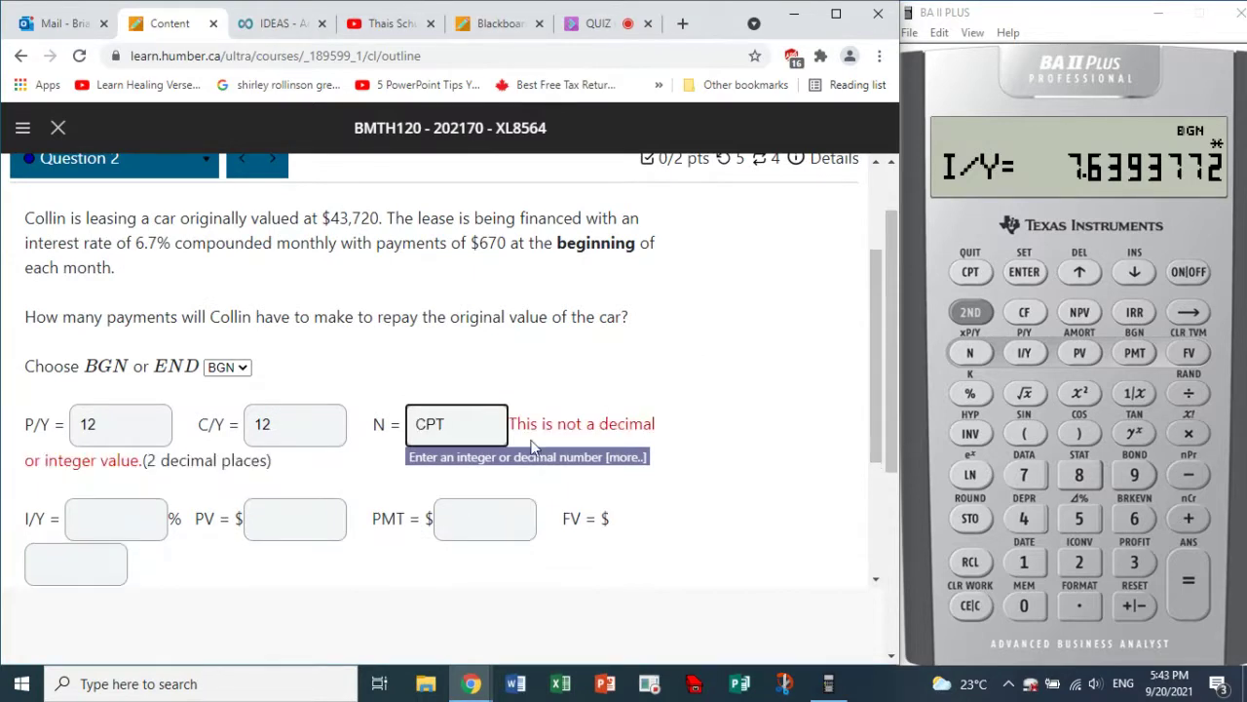
Fill in I/Y 6.7 and PV 43720 for Question 2.
click(135, 519)
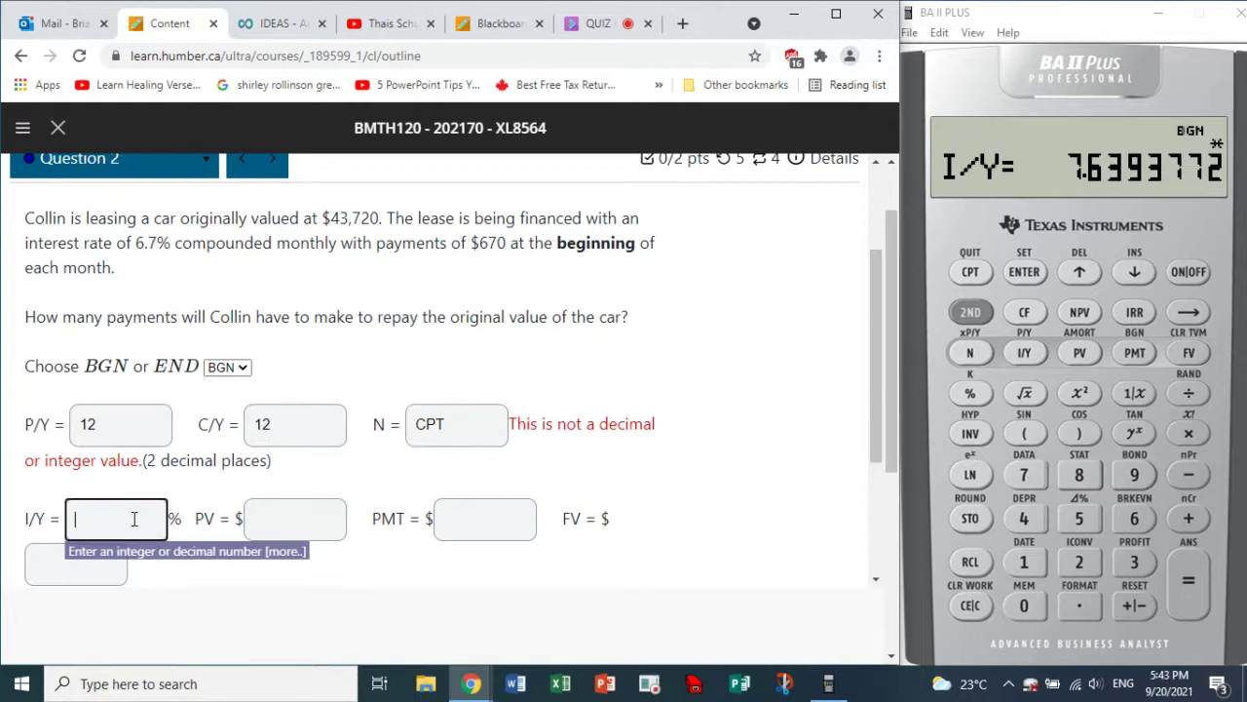
drag(135, 243, 156, 252)
click(138, 507)
text(6.7)
click(285, 517)
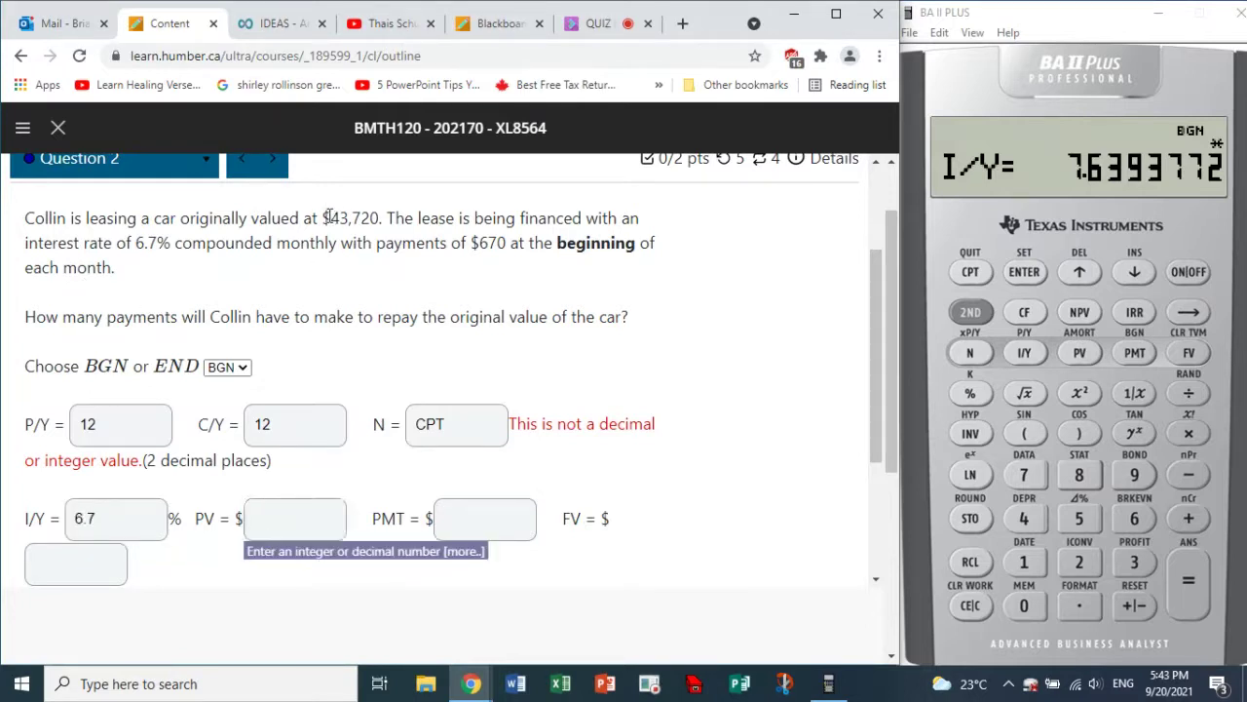
drag(330, 216, 382, 217)
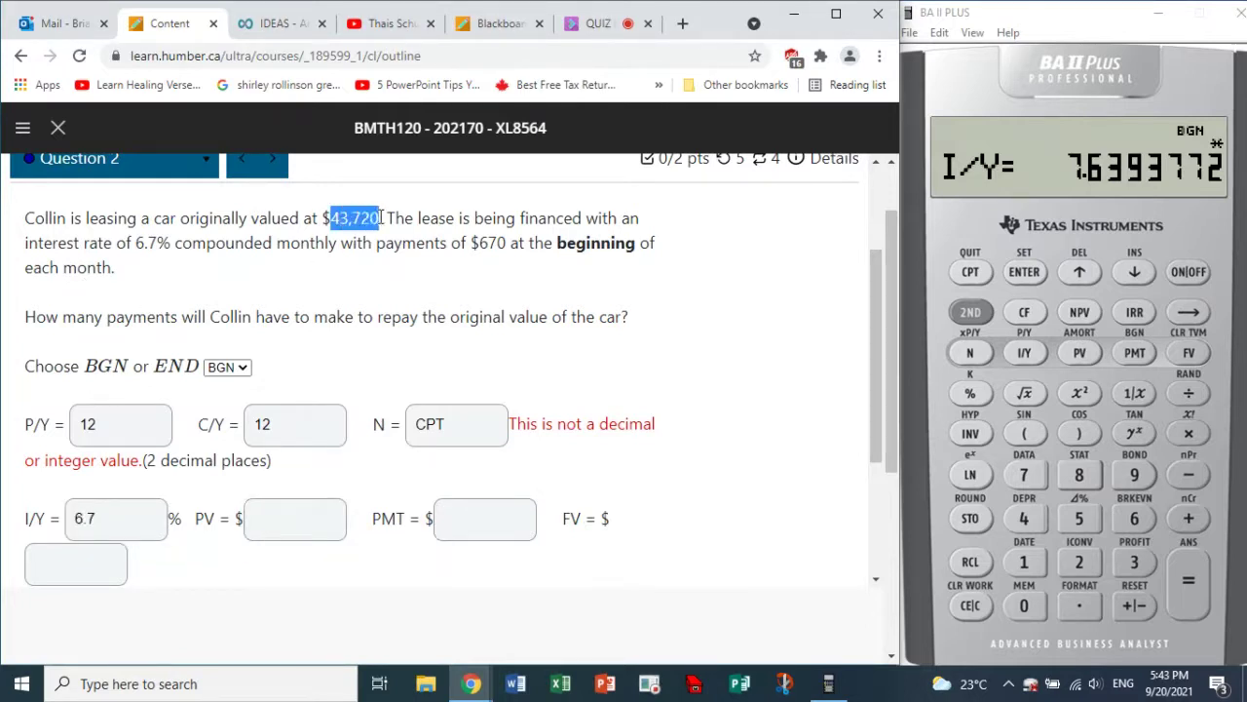
click(305, 502)
text(43)
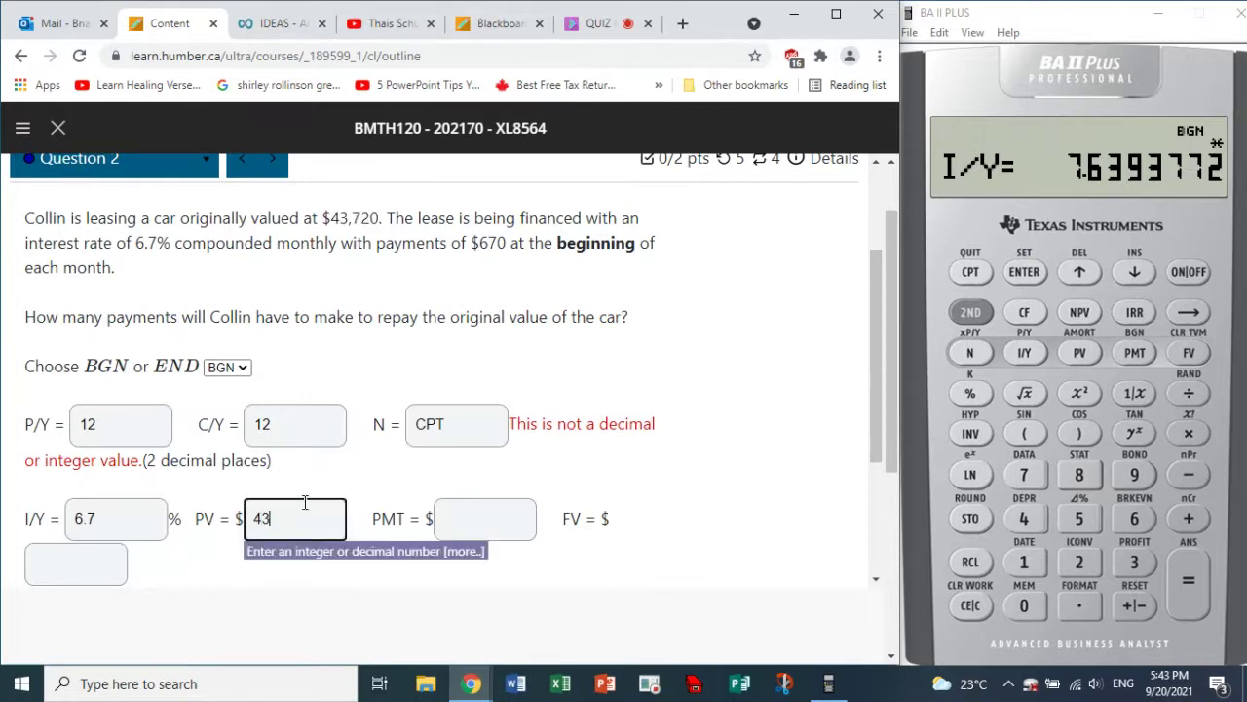
text(720)
Fill in PMT -670 and FV 0 for Question 2.
click(506, 520)
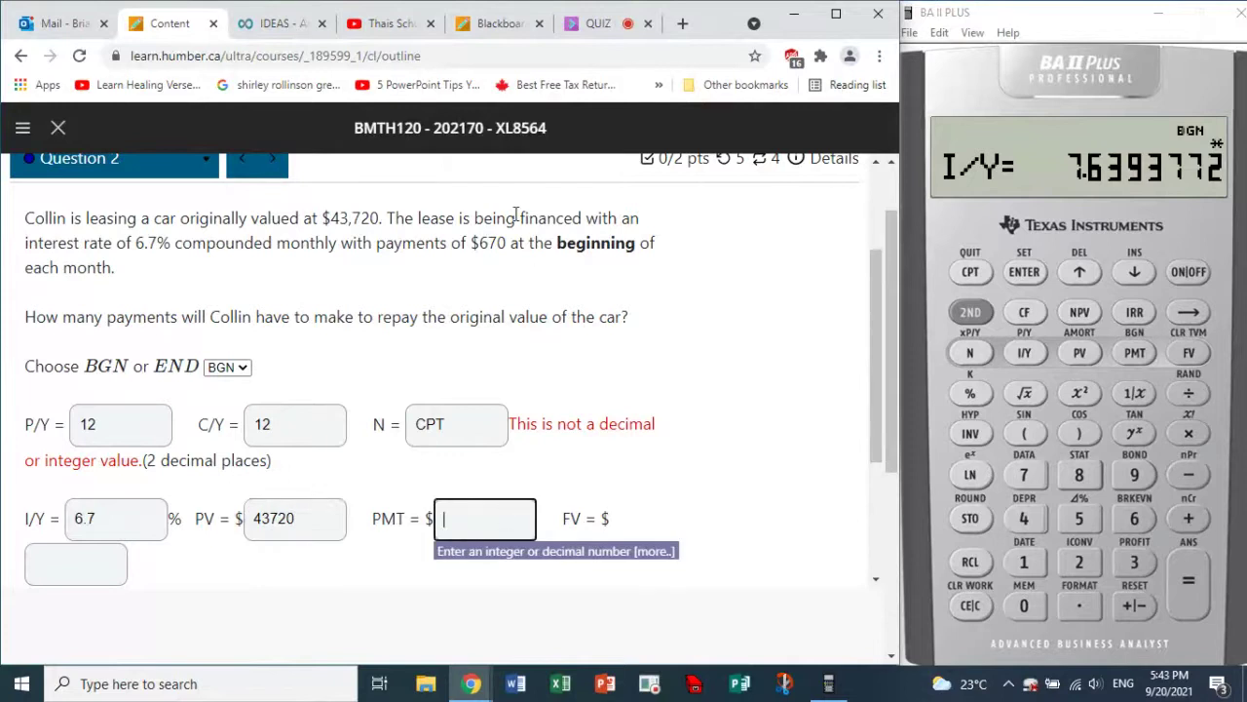
drag(478, 243, 508, 251)
click(474, 517)
text(-)
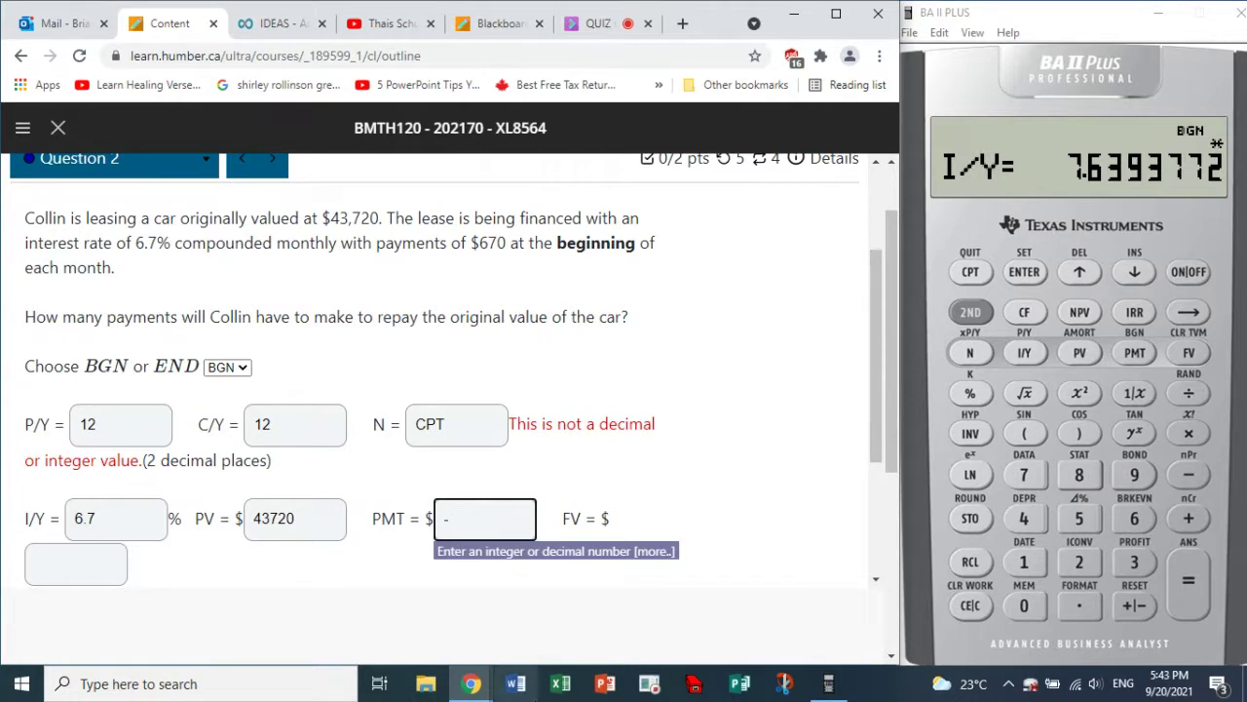
text(670)
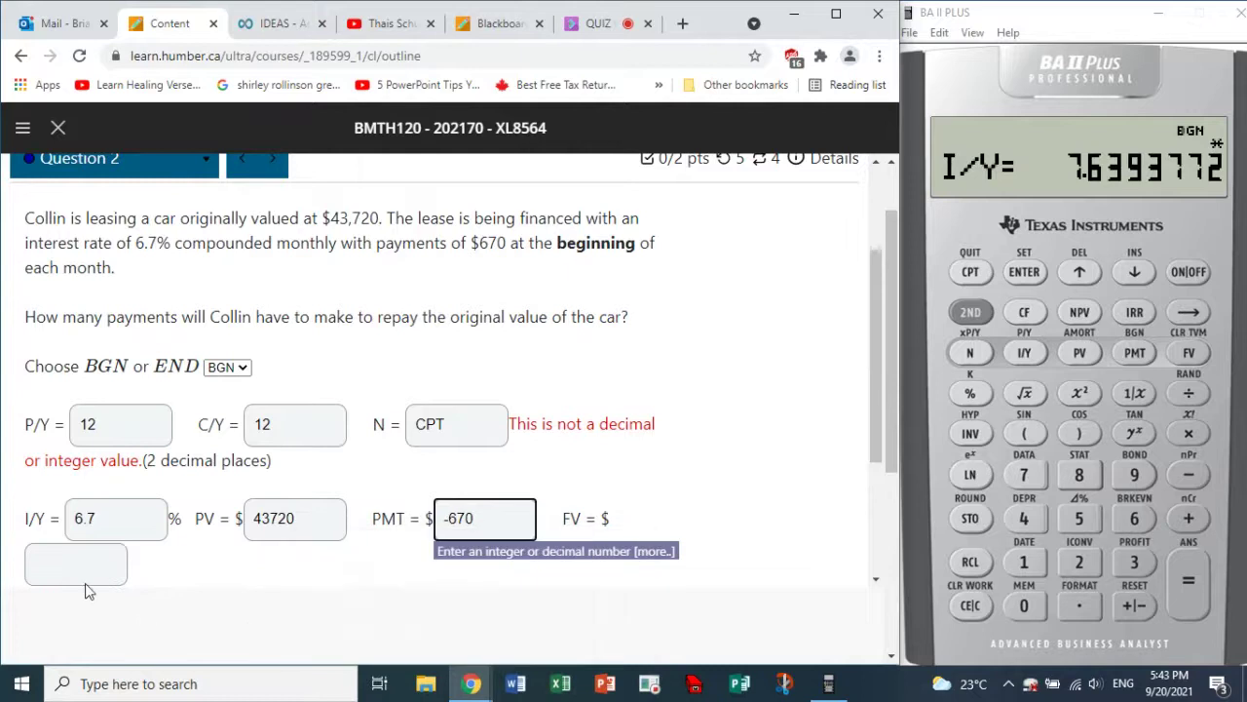
click(83, 572)
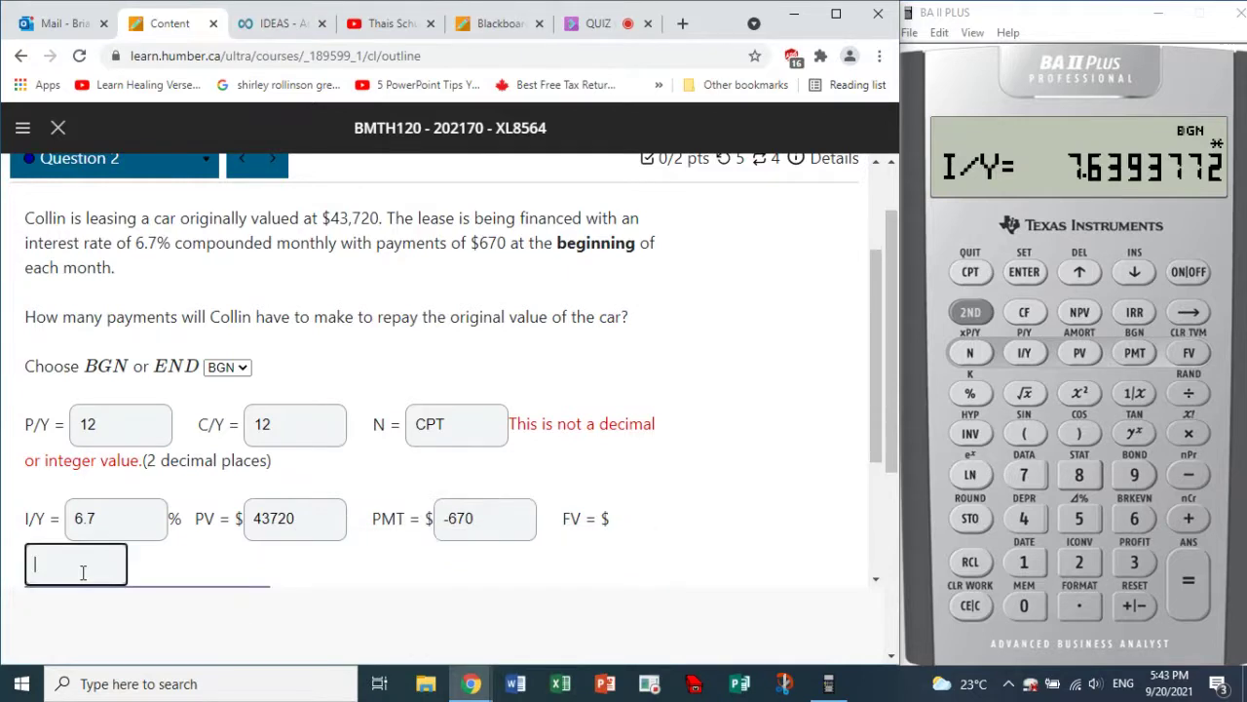
text(0)
Set the calculator's P/Y to 12, confirm C/Y reads 12, and quit to the display.
click(974, 315)
click(1024, 353)
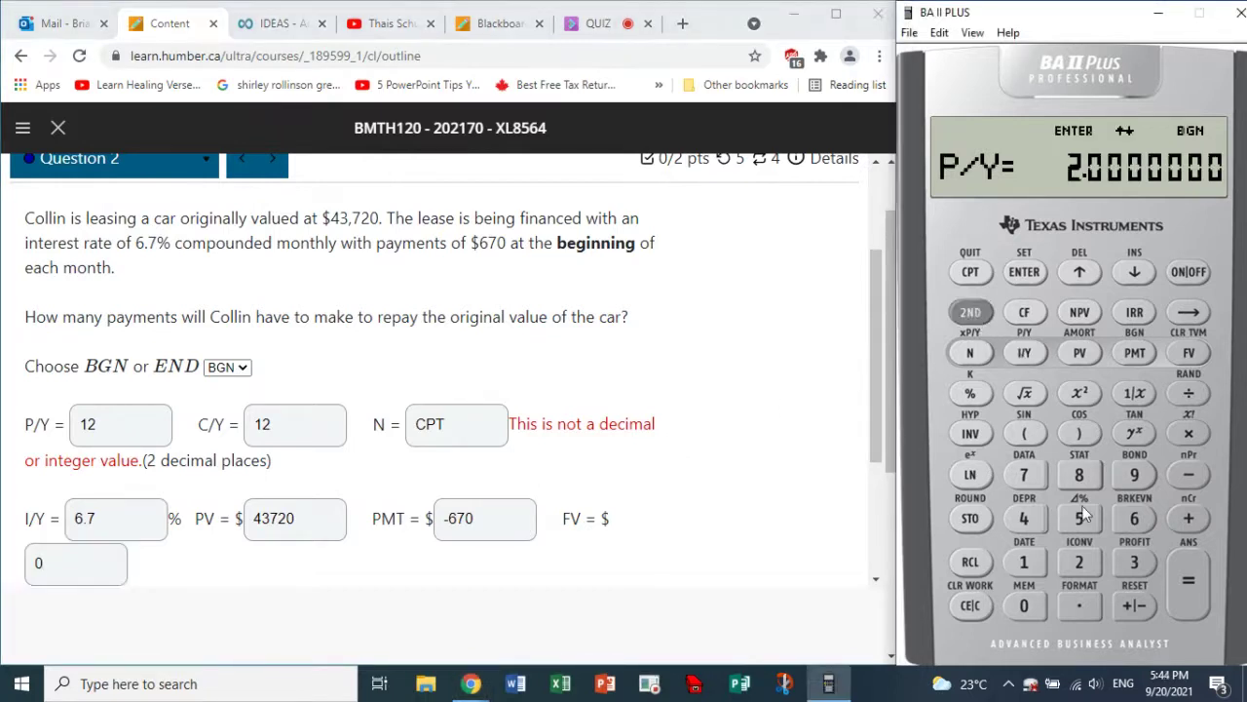
click(1031, 562)
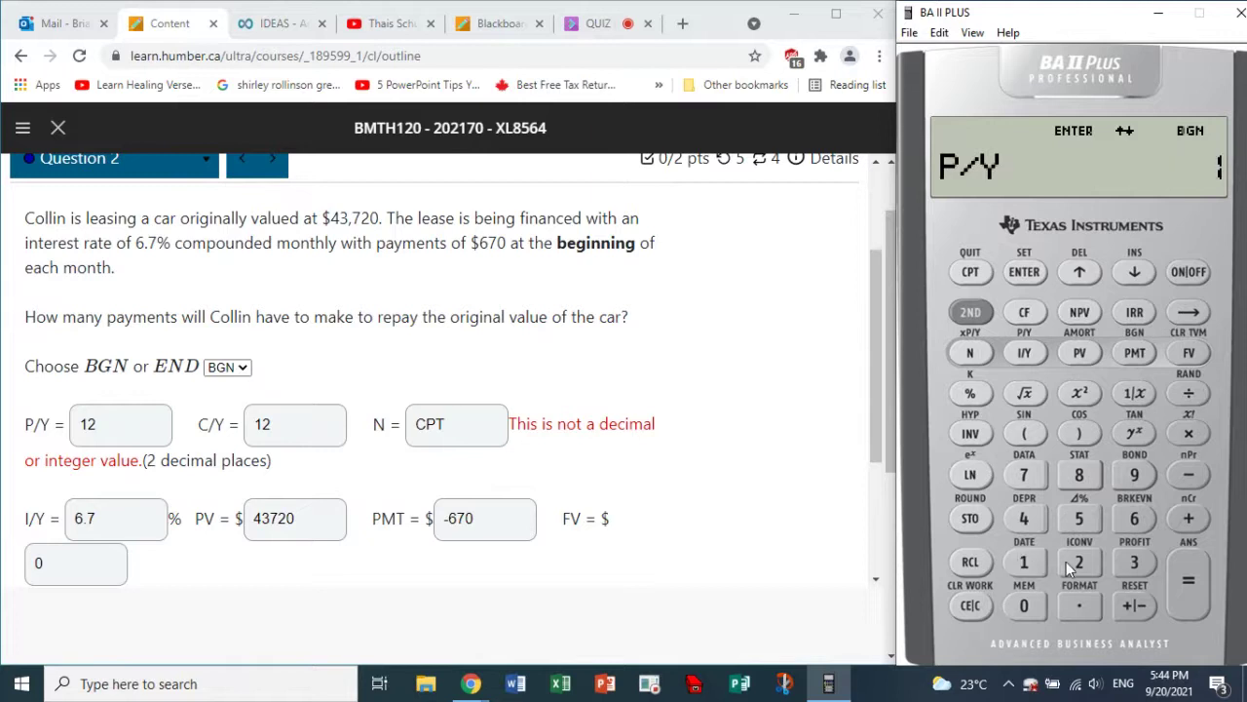
click(1072, 563)
click(1031, 283)
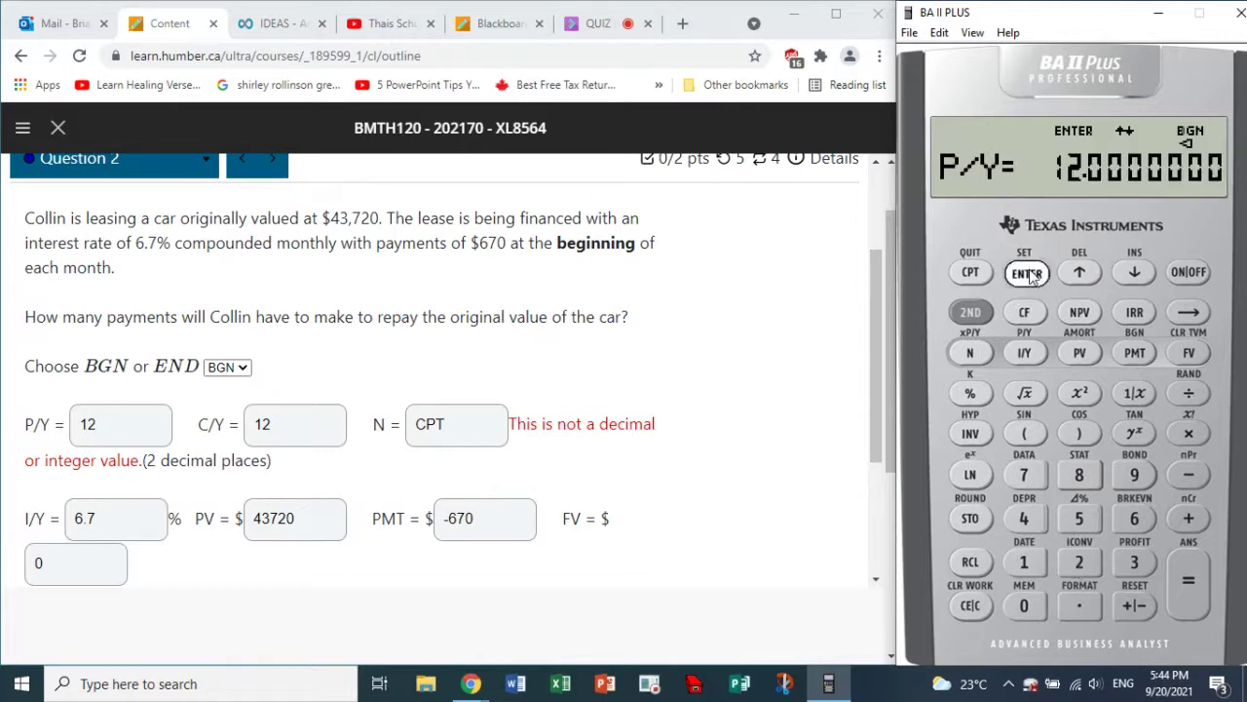
click(1144, 270)
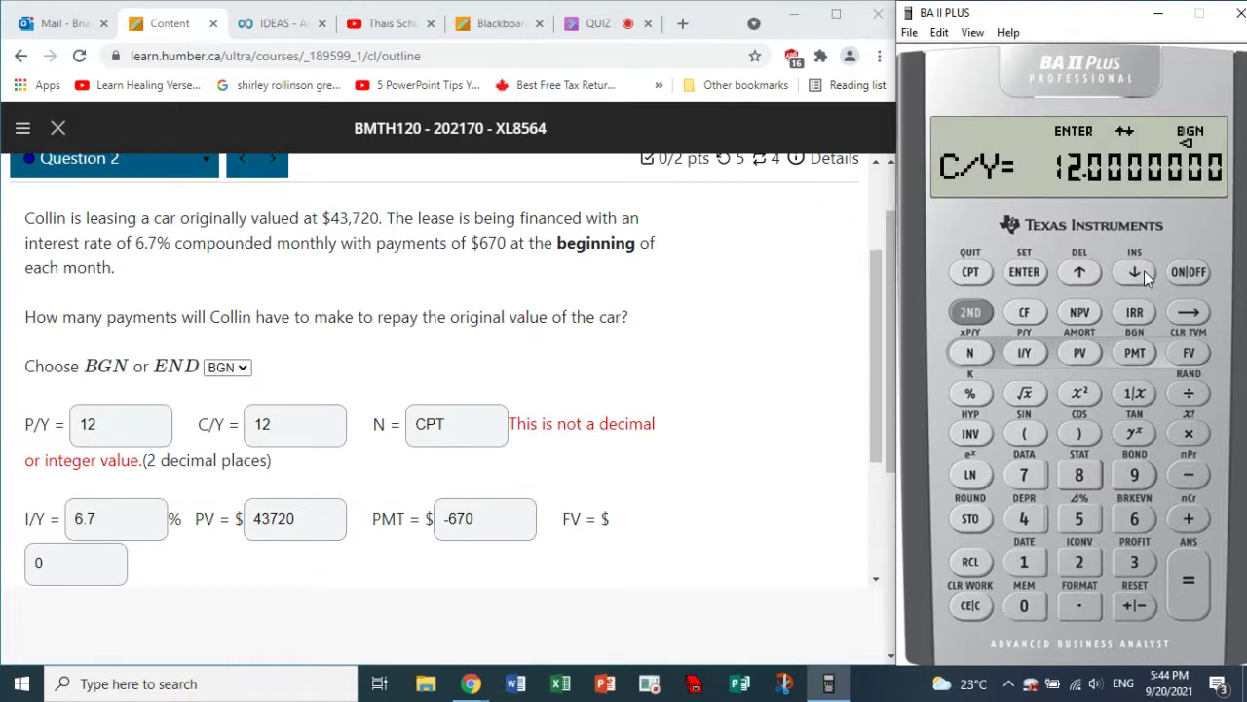
click(971, 312)
click(971, 274)
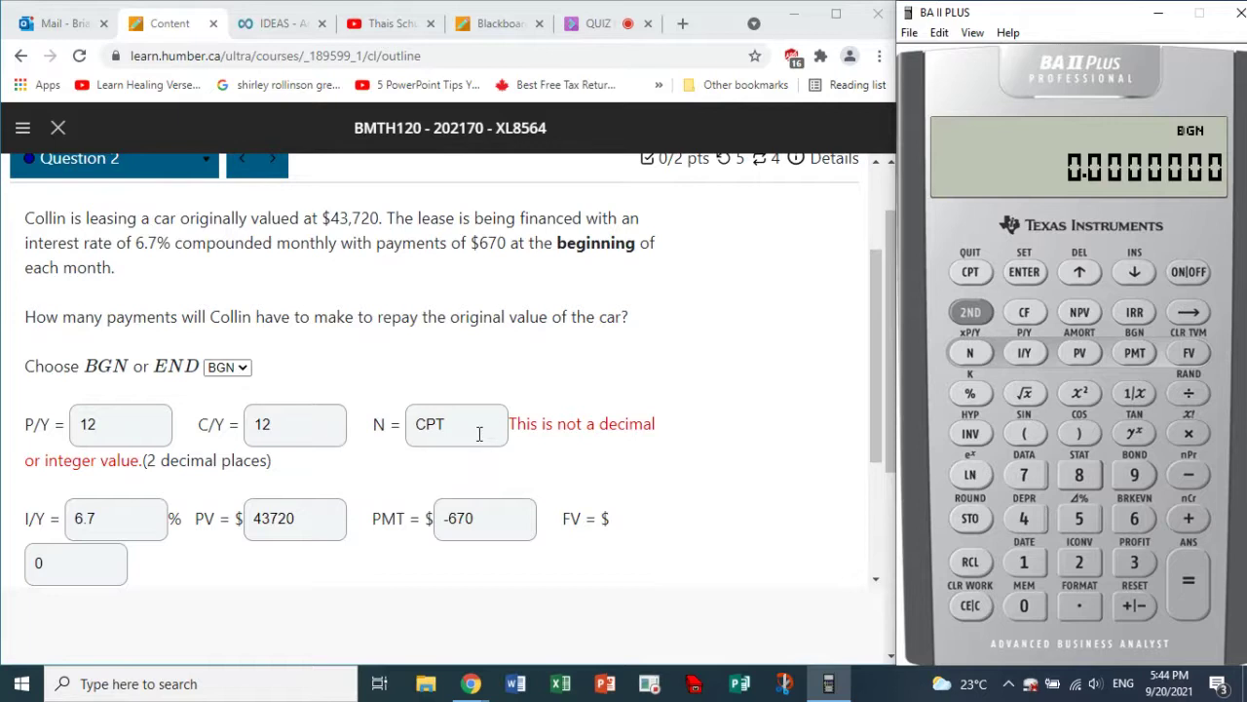
Store 6.7 as I/Y on the BA II Plus calculator.
click(117, 527)
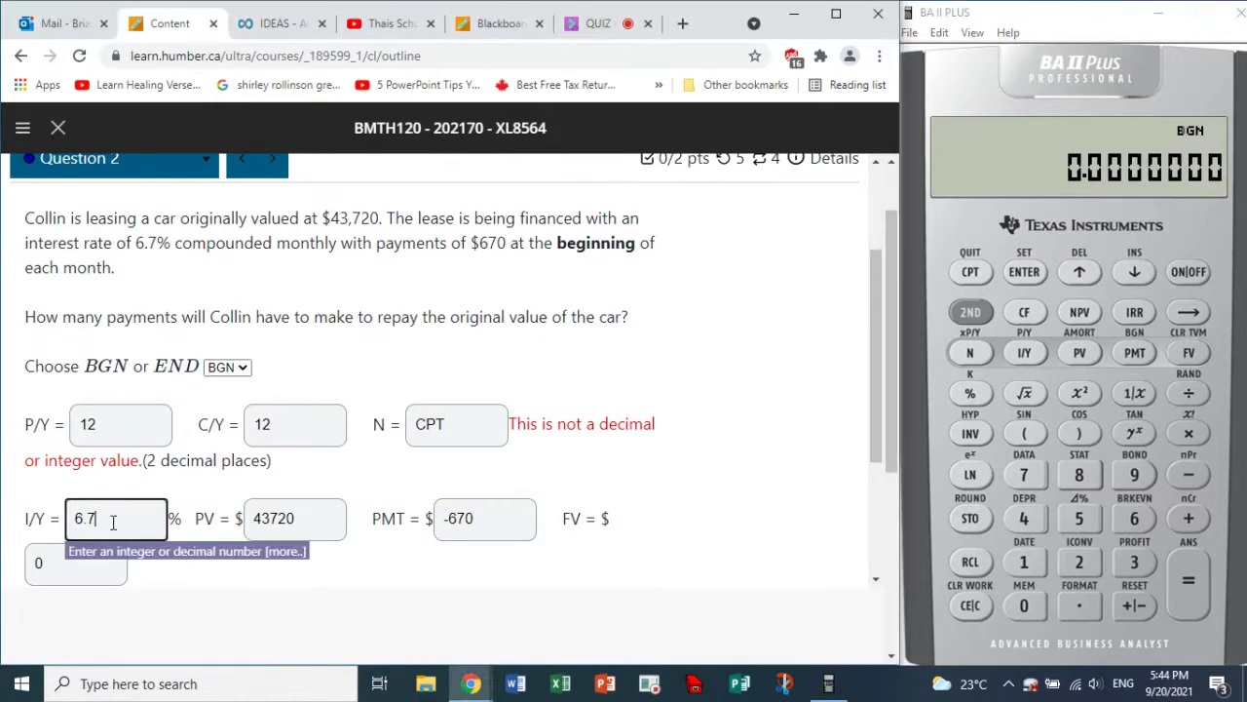
drag(113, 523, 64, 515)
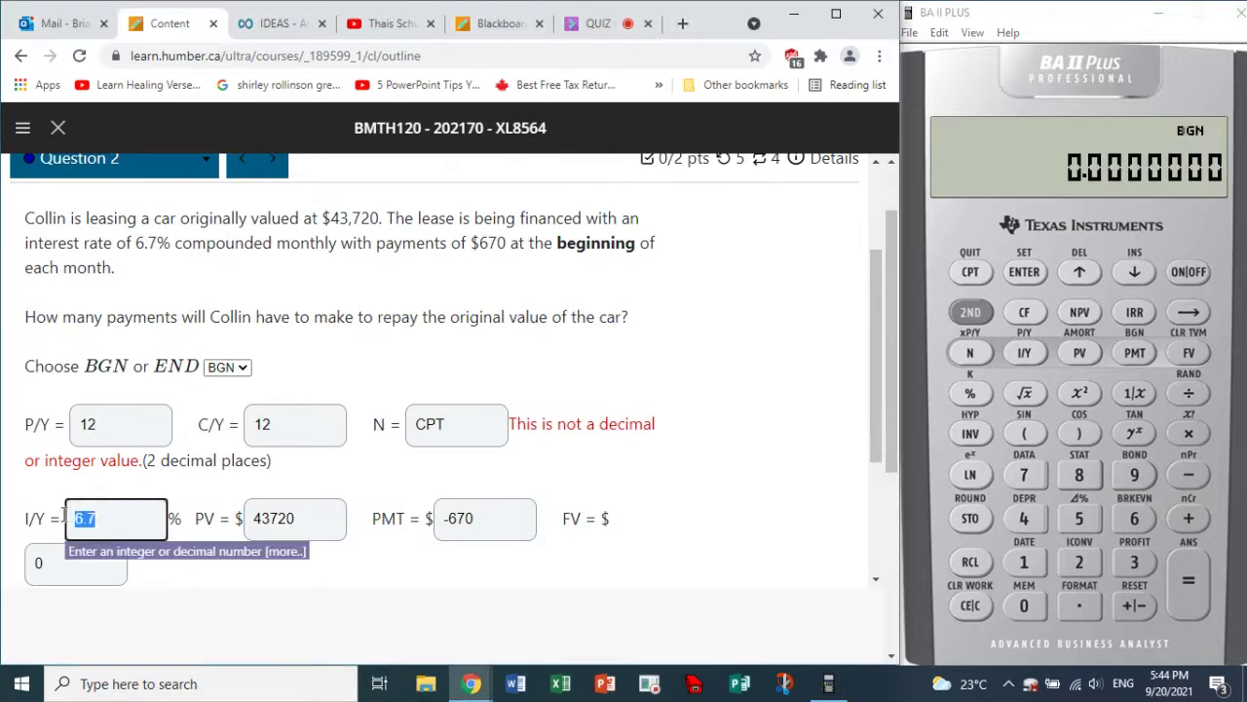
click(1134, 524)
click(1080, 605)
click(1033, 476)
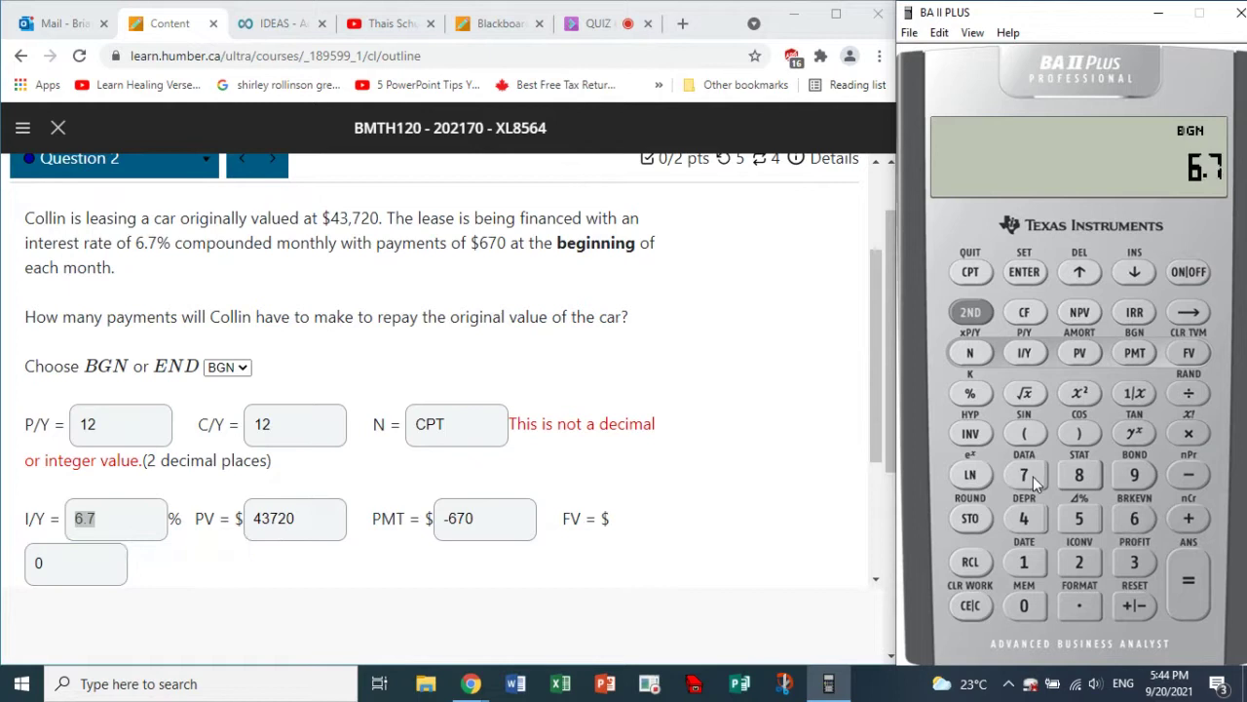
click(1025, 353)
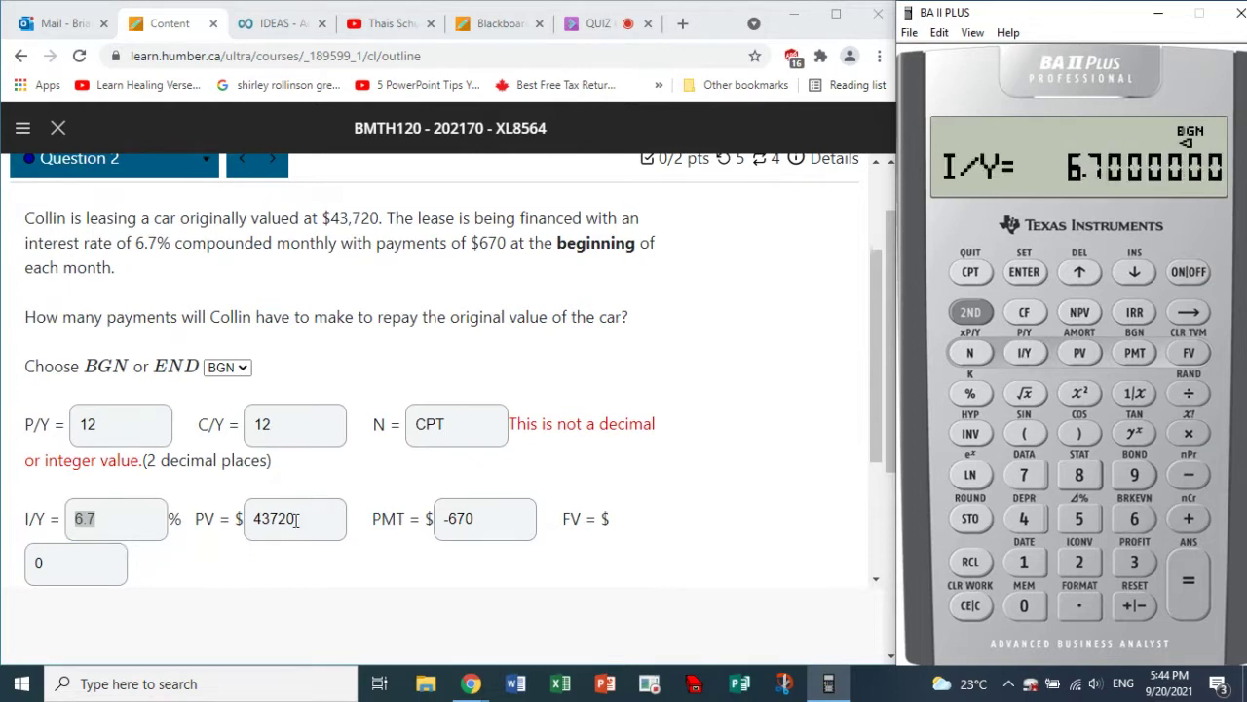
Store 43,720 as the present value (PV).
drag(296, 520, 253, 519)
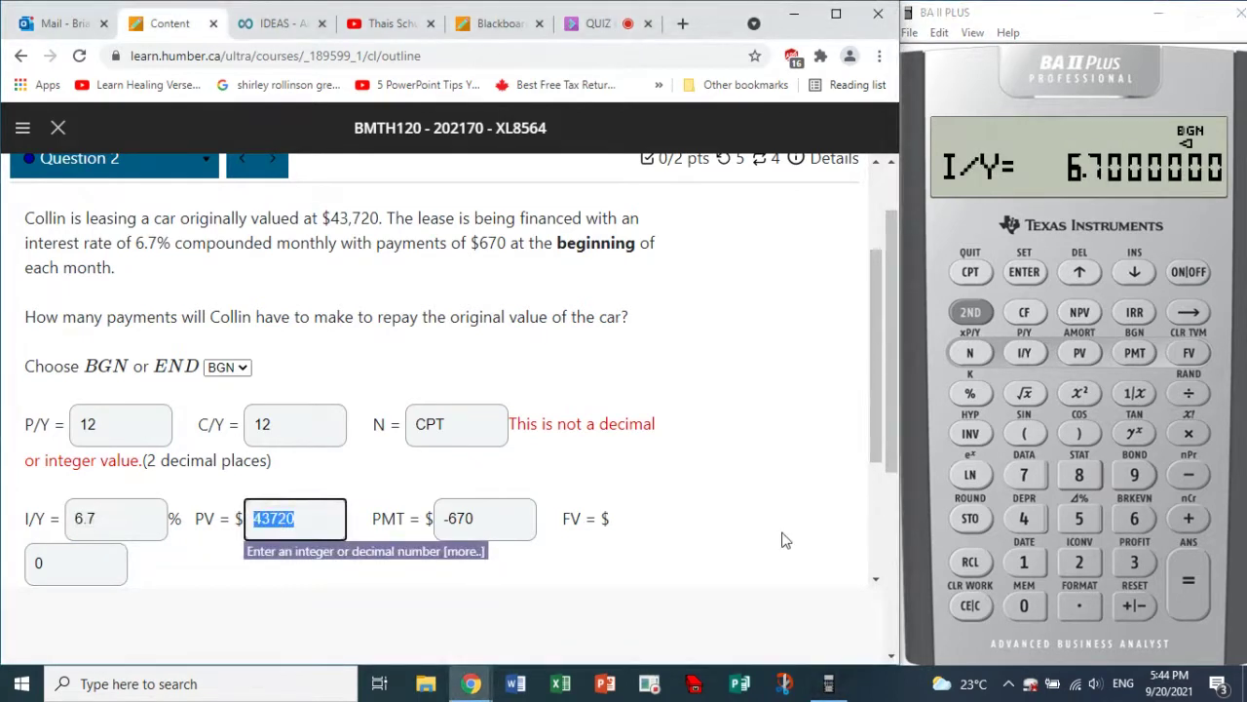
click(1024, 518)
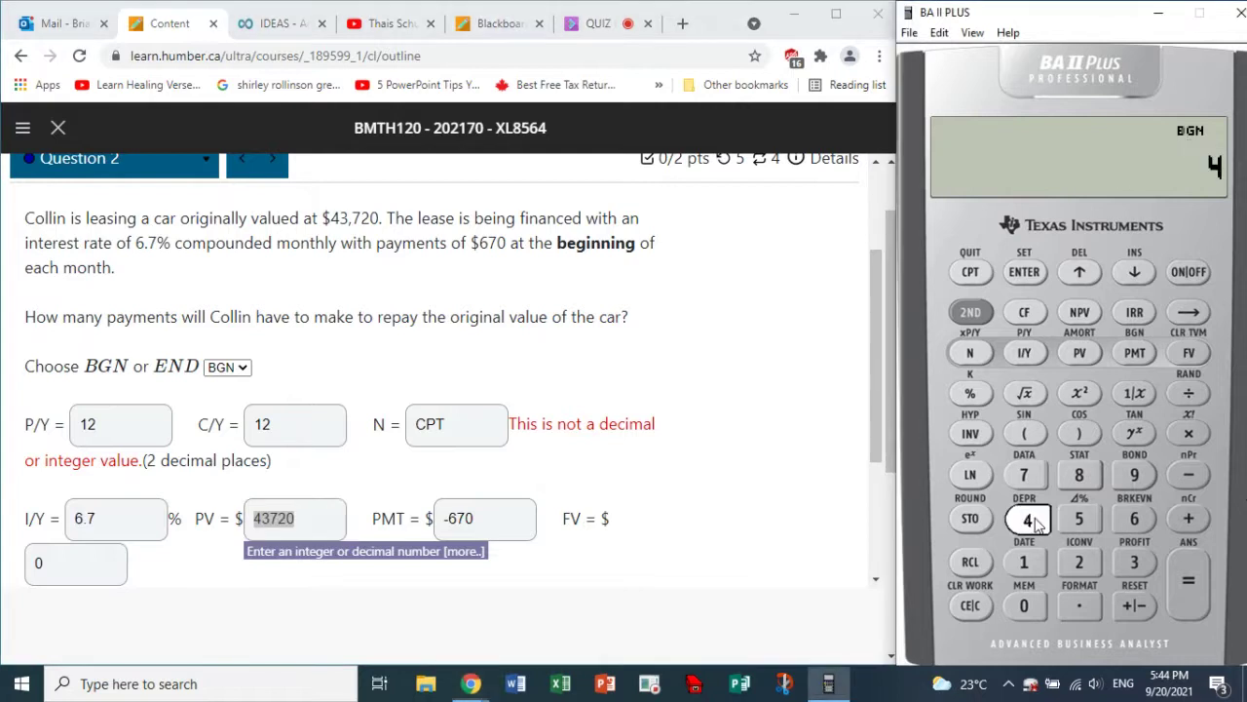
click(1137, 564)
click(1026, 476)
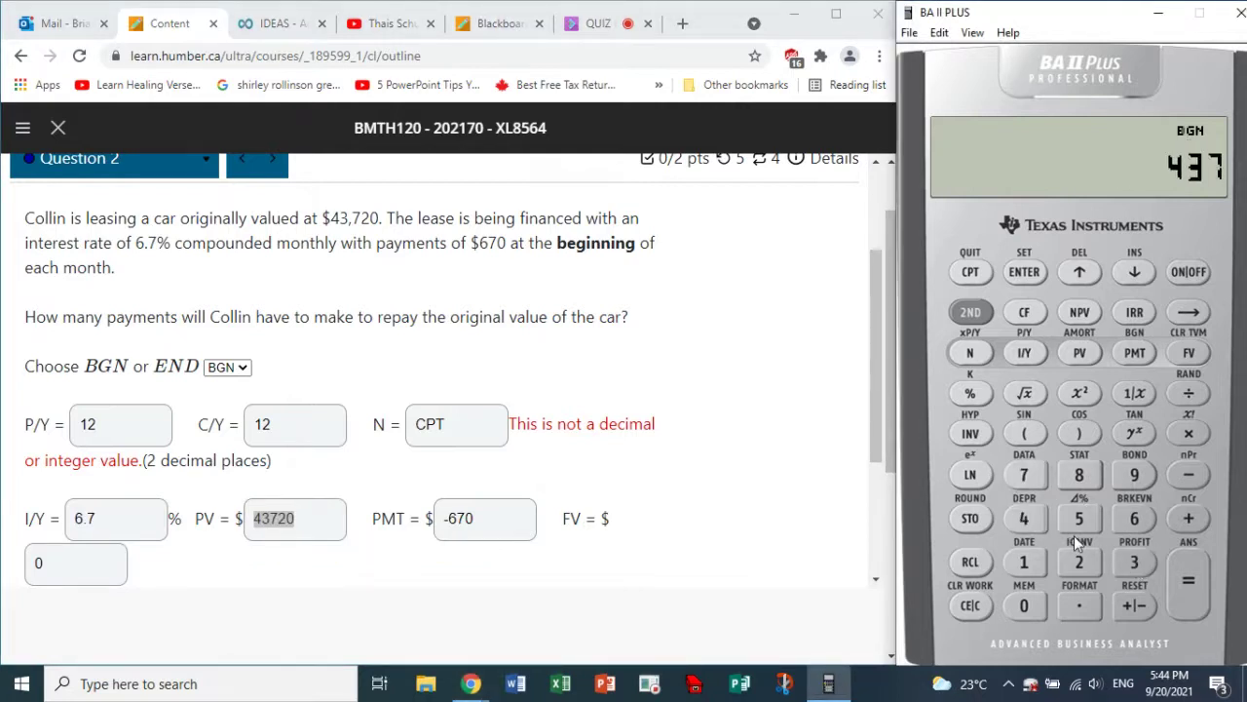
click(1079, 561)
click(1025, 604)
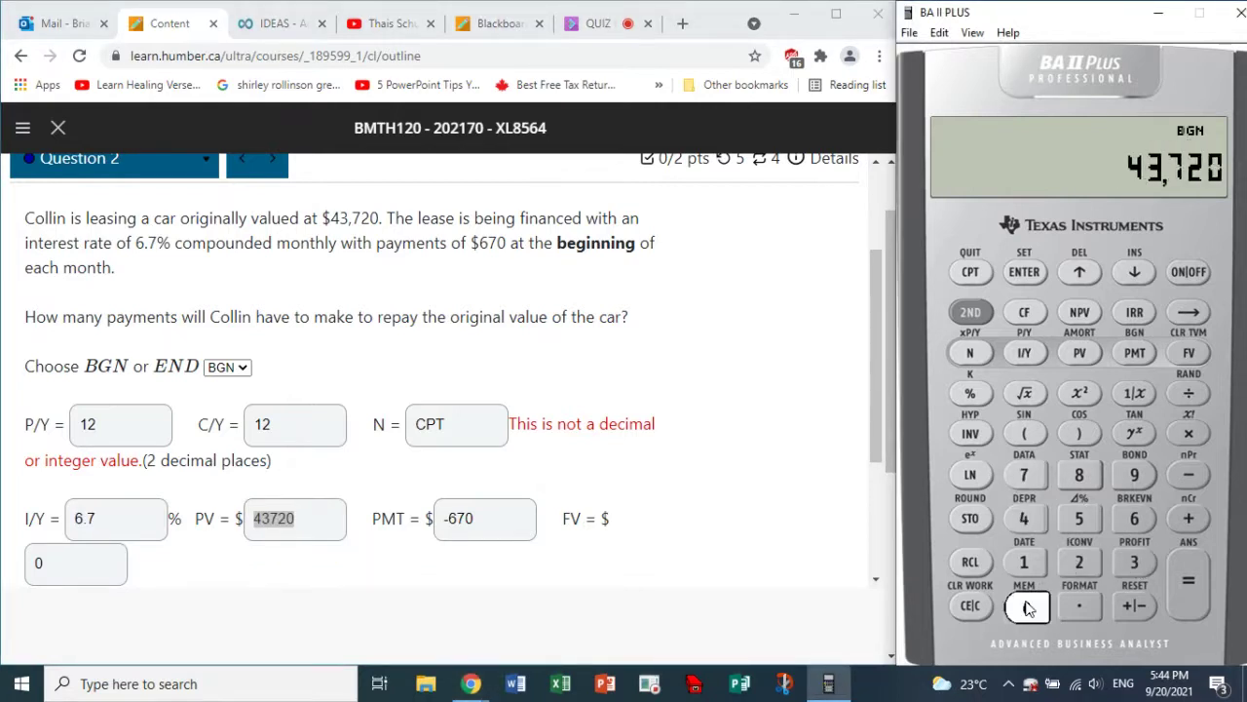
click(1080, 353)
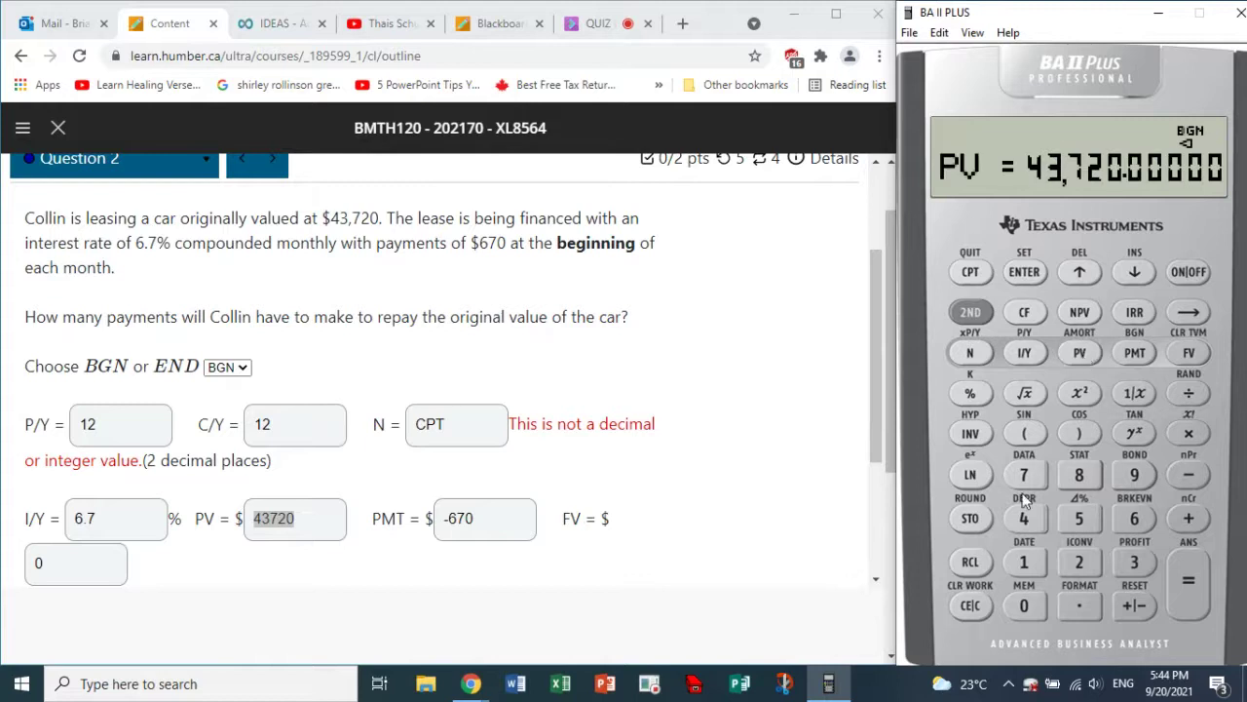
Store PMT −670 and FV 0, then compute N as 80.8045079.
click(490, 519)
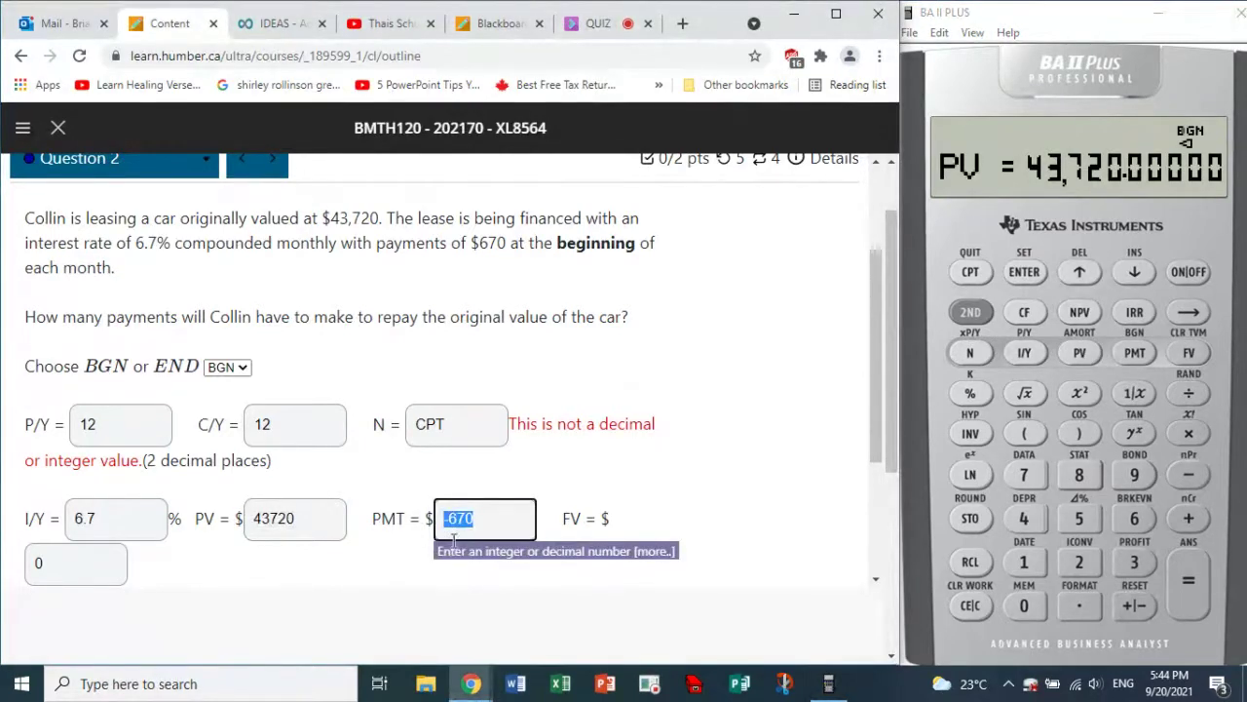
click(1135, 519)
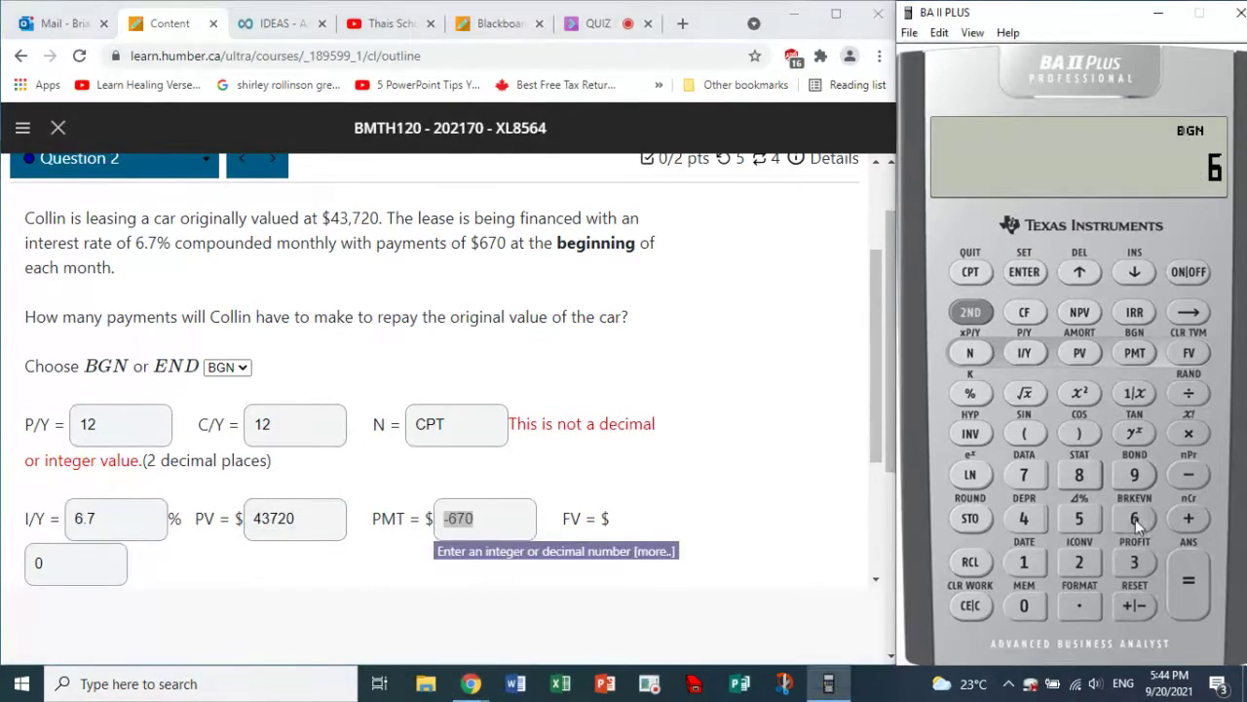
click(1031, 474)
click(1035, 606)
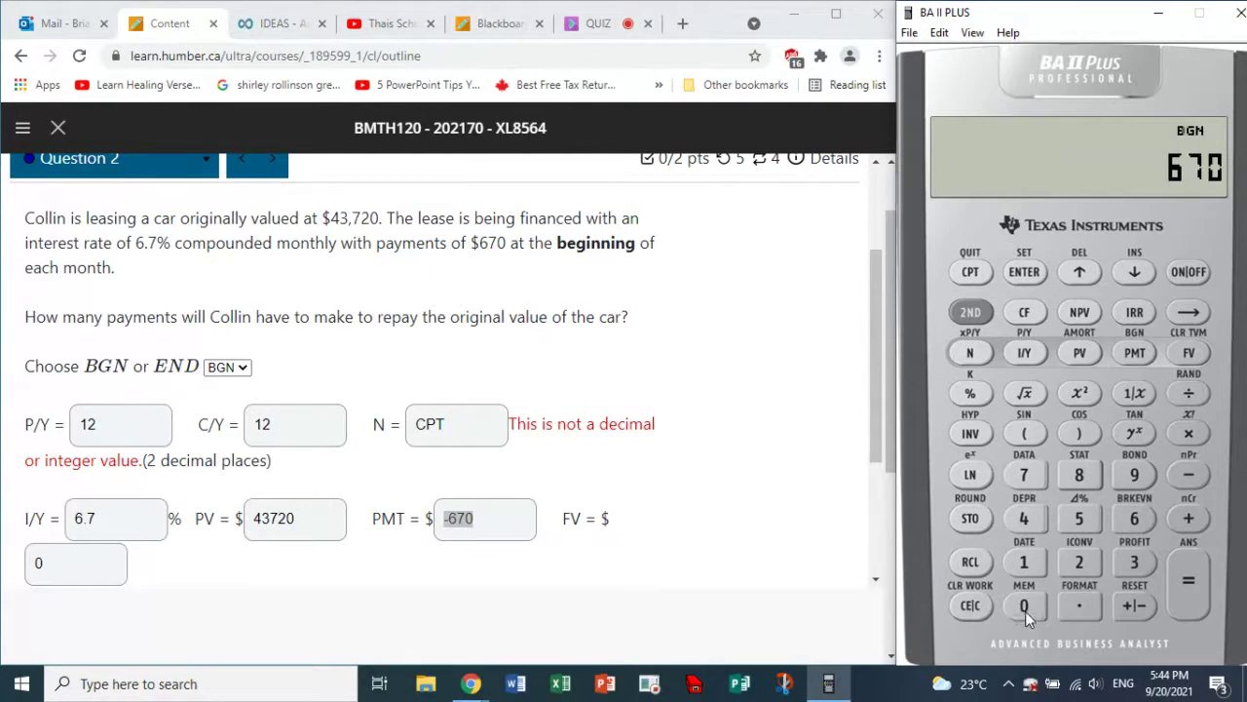
click(1133, 606)
click(1136, 353)
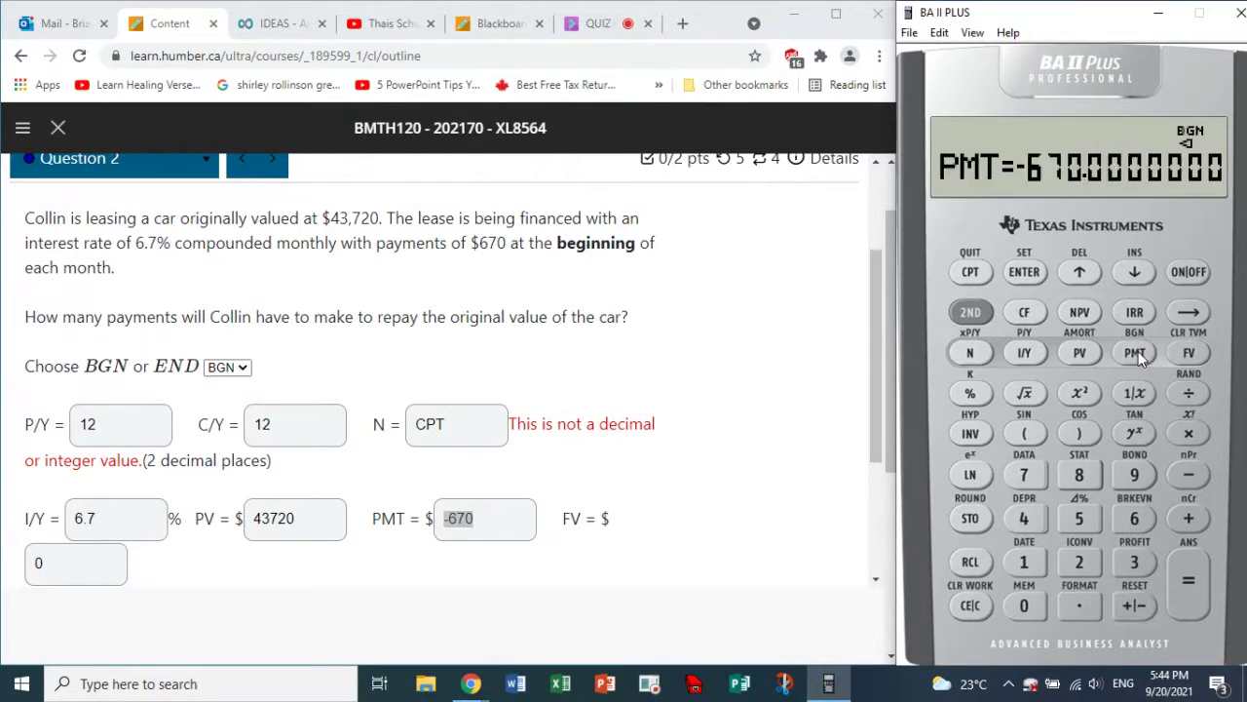
click(1032, 610)
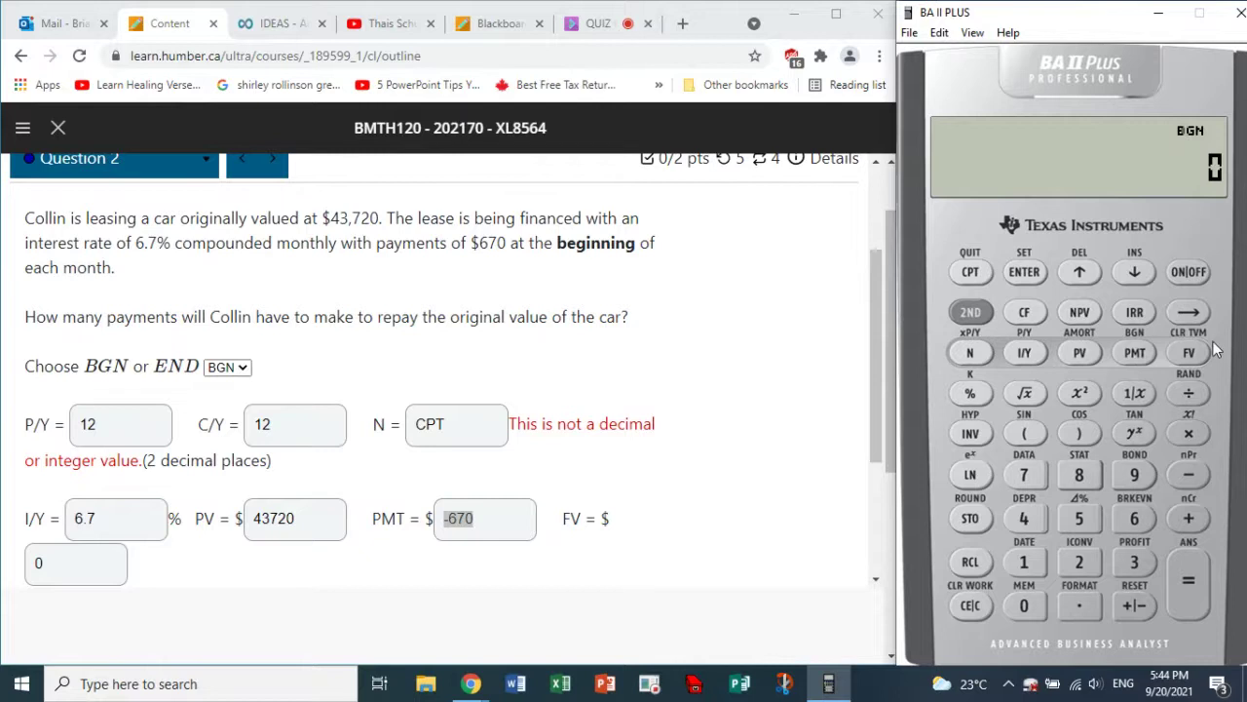
click(1190, 352)
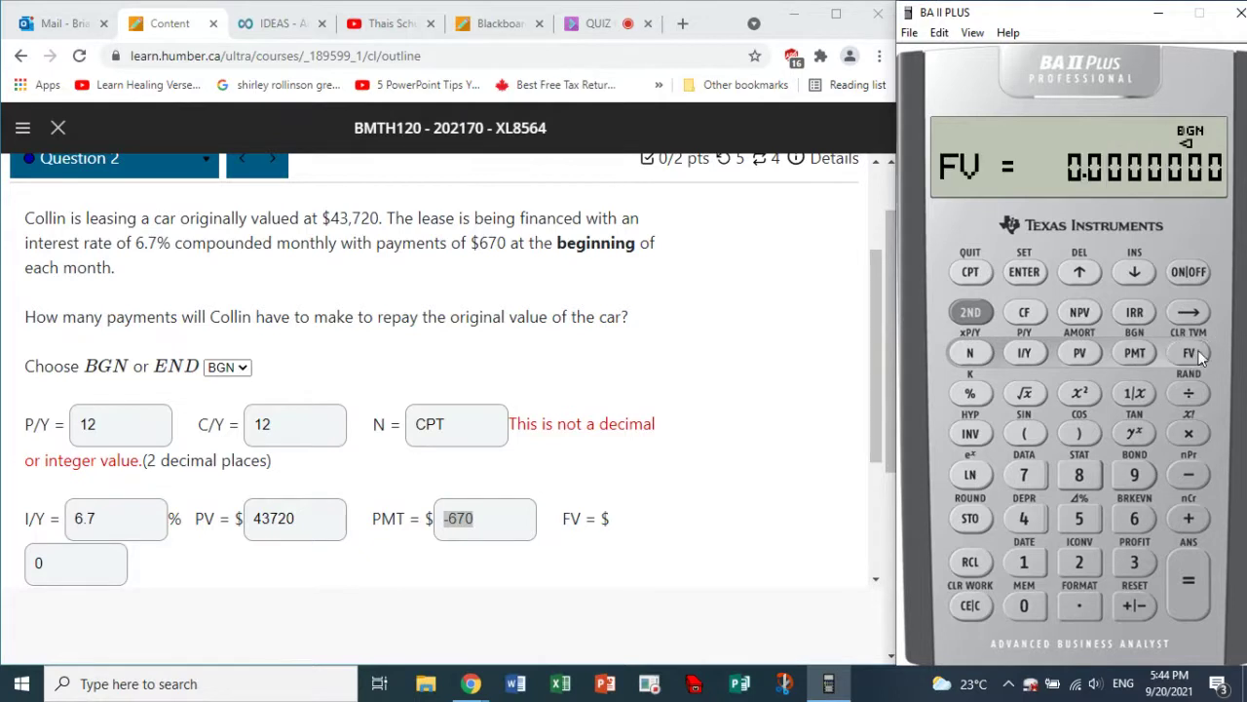
click(971, 273)
click(970, 353)
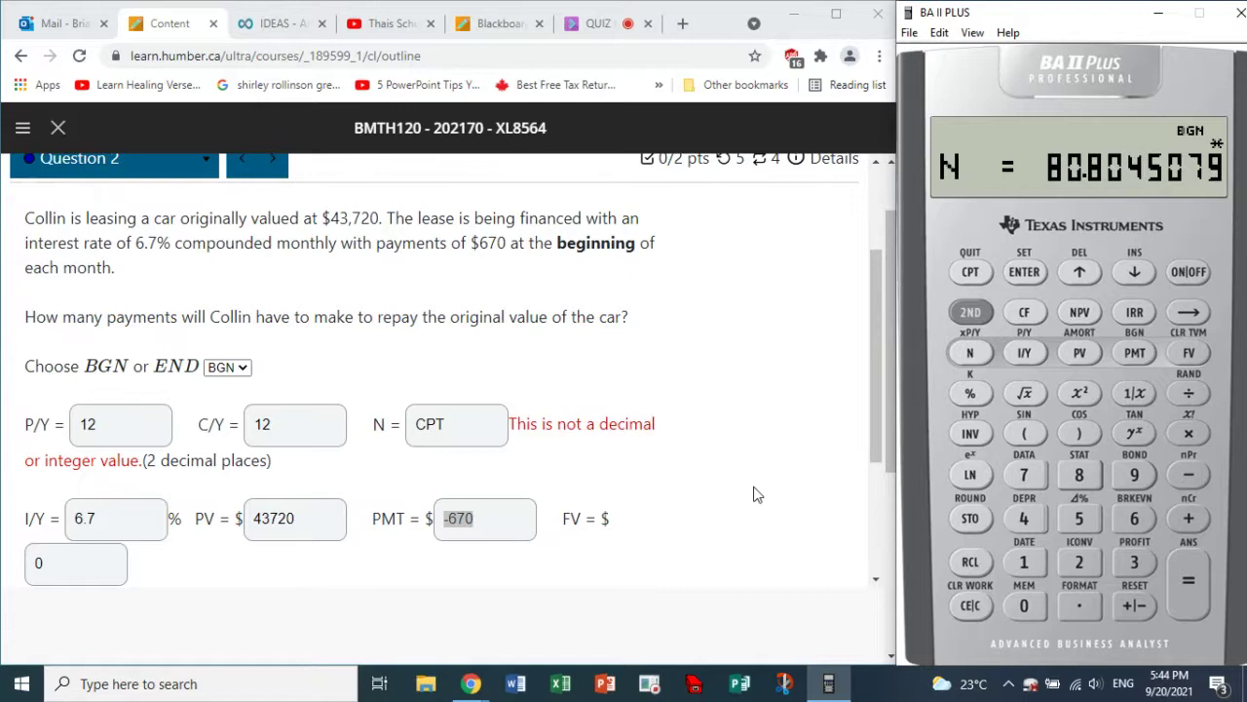
Replace CPT in the N box with 80.8 and enter 81 as the number of payments.
double_click(468, 425)
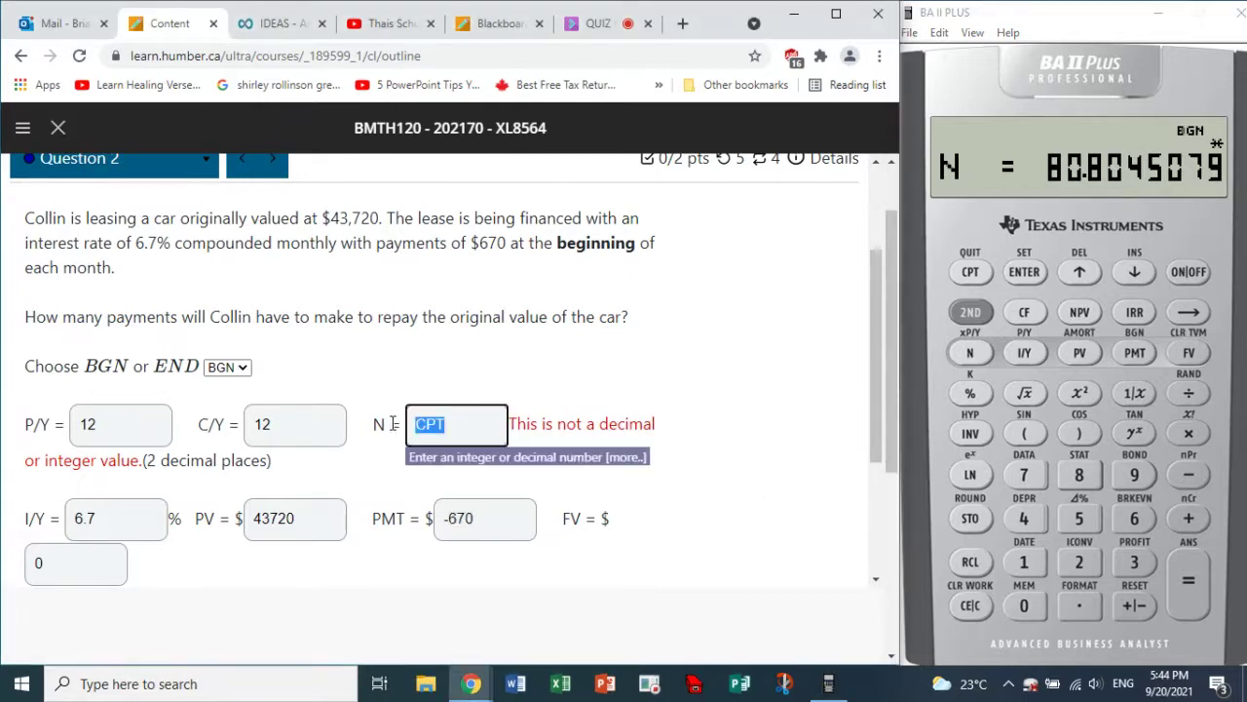
text(80.8)
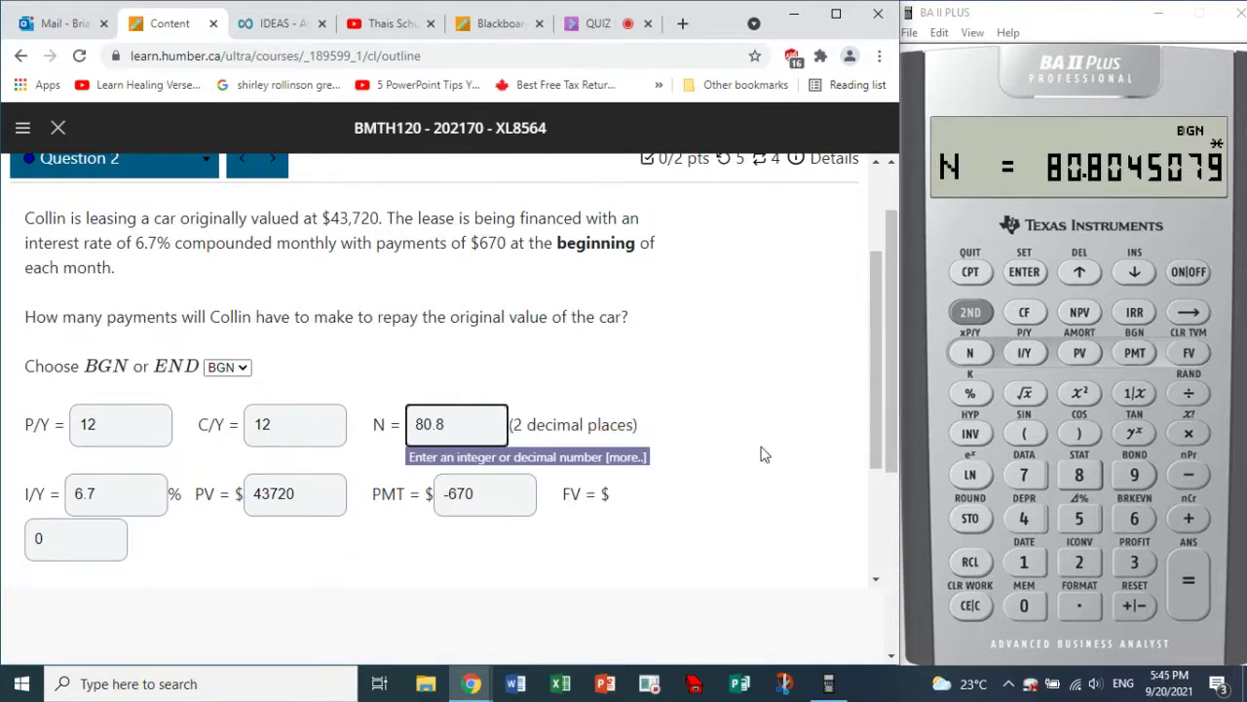
scroll(883, 390, down, 2)
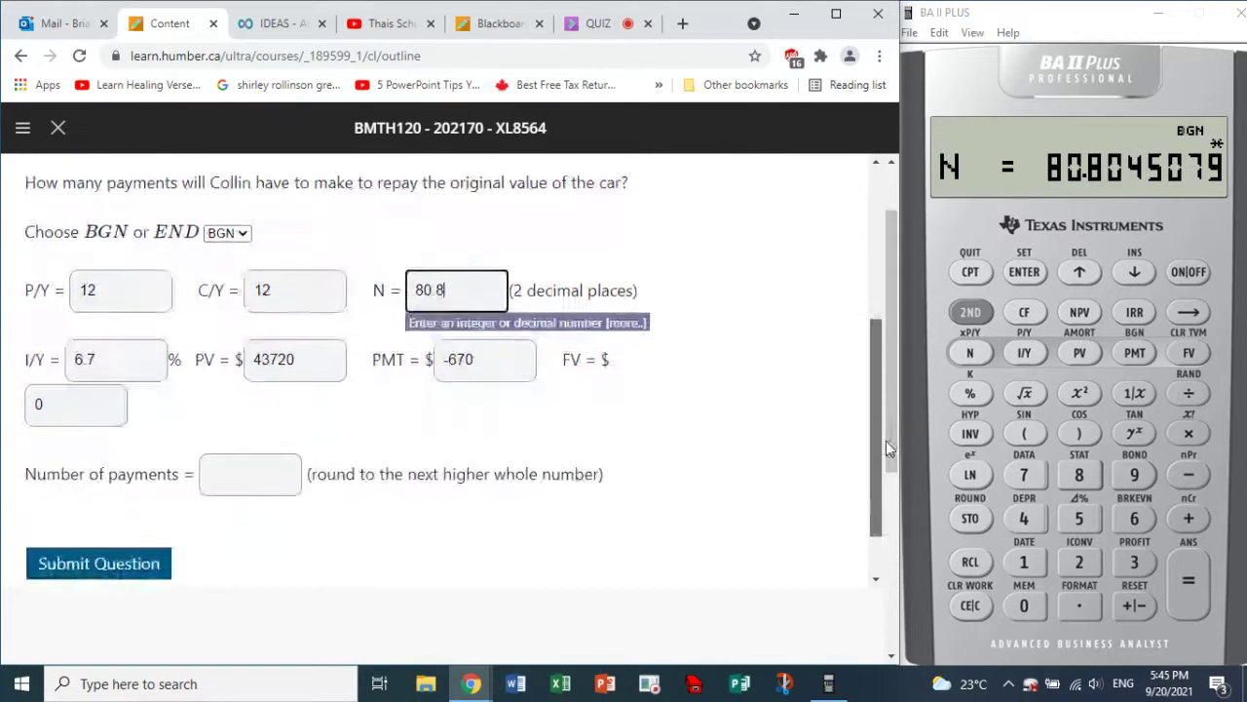
drag(886, 439, 885, 430)
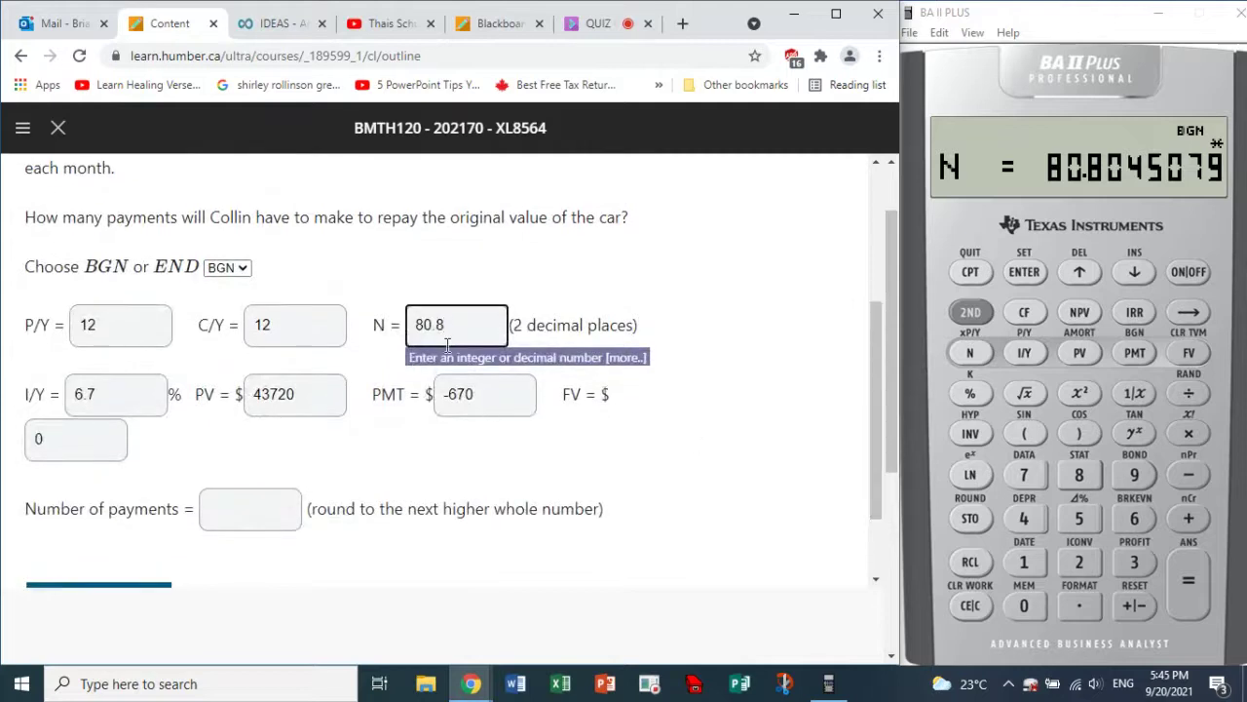
drag(442, 325, 435, 325)
click(267, 492)
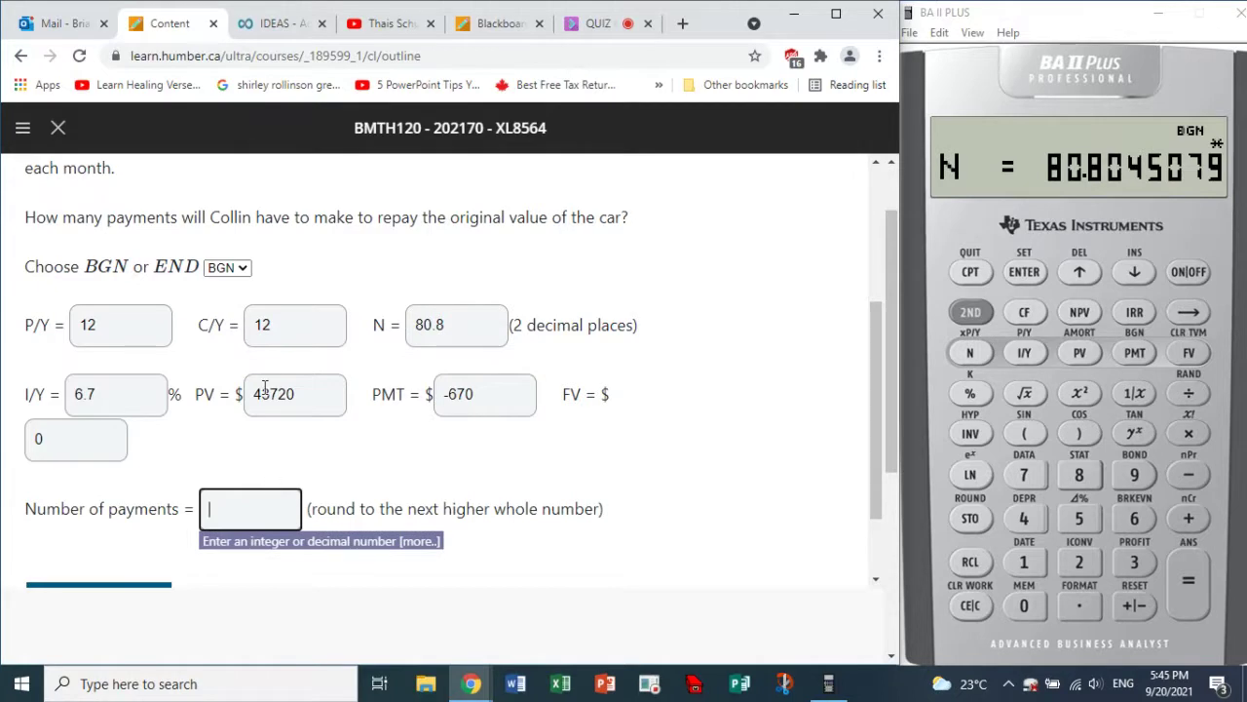
text(81)
drag(873, 401, 875, 437)
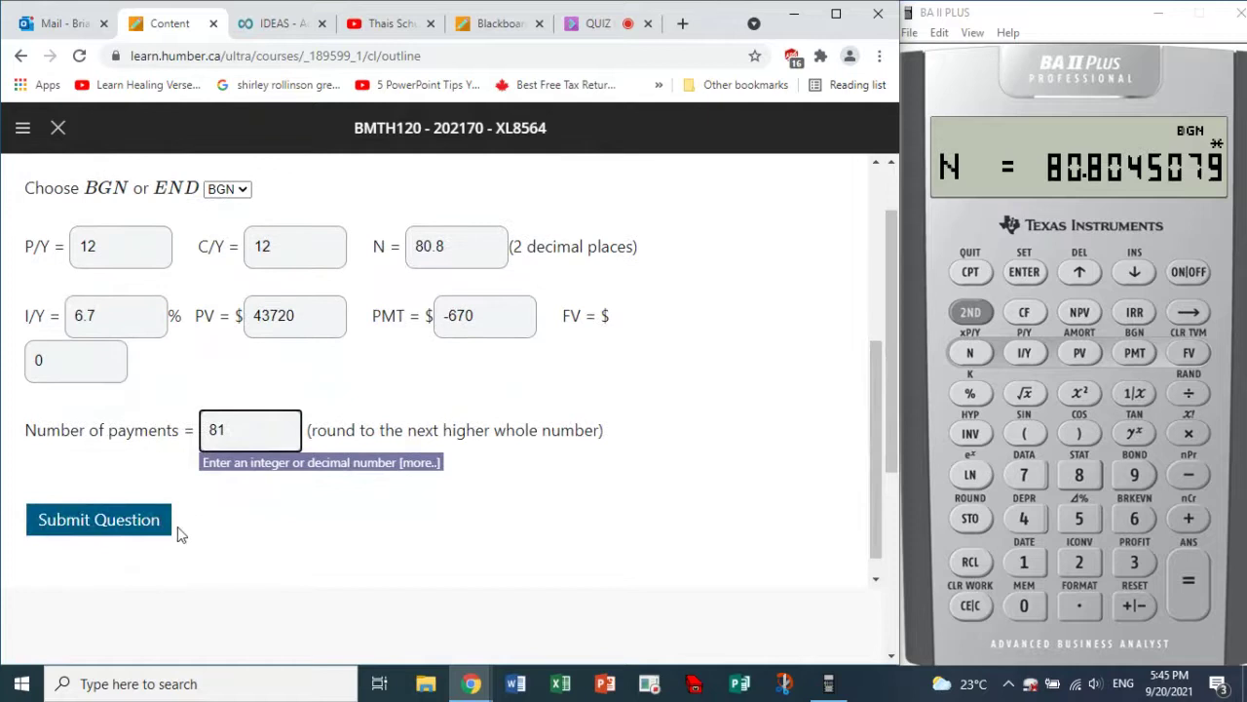
Submit Question 2's car-lease answers and check the 2 of 2 score.
click(151, 534)
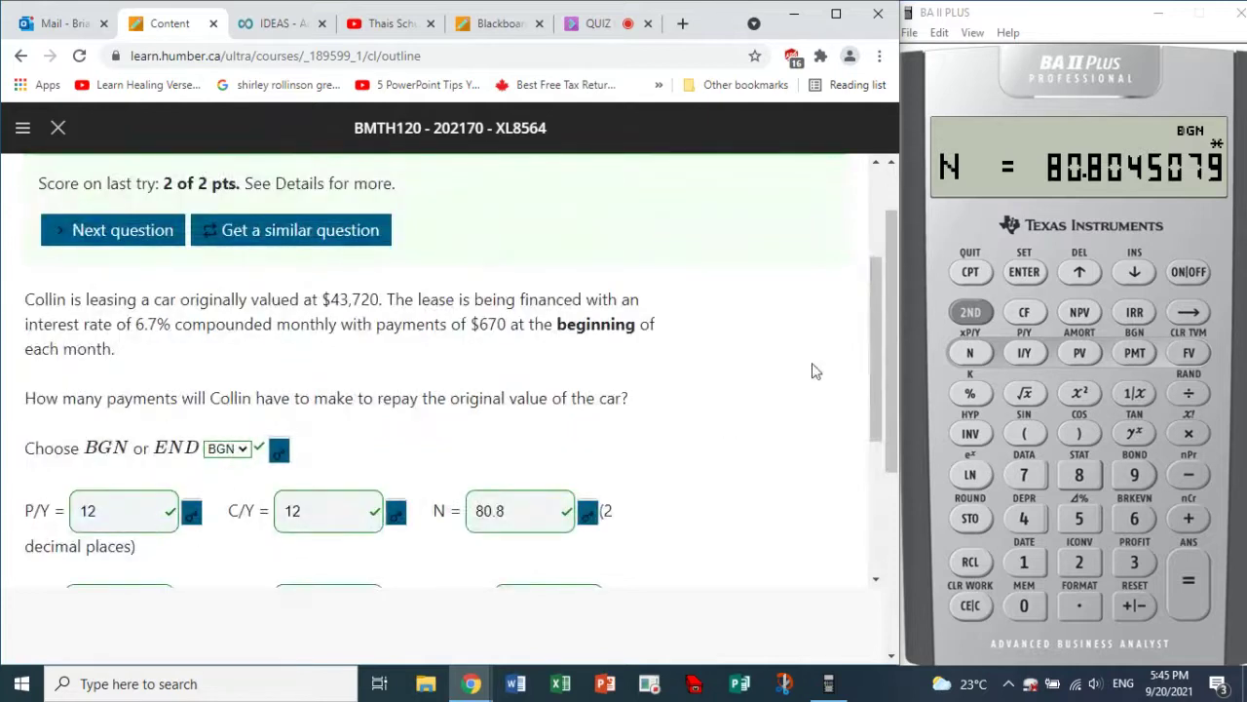
drag(881, 327, 881, 401)
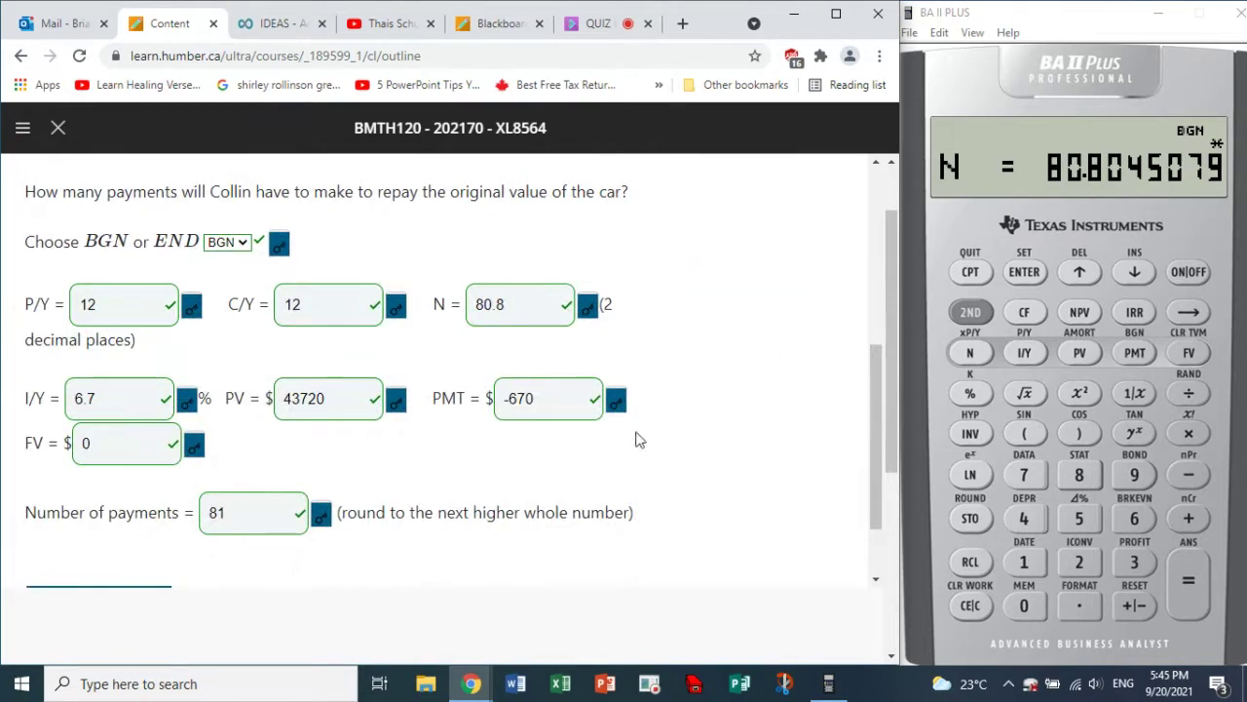
drag(552, 397, 492, 400)
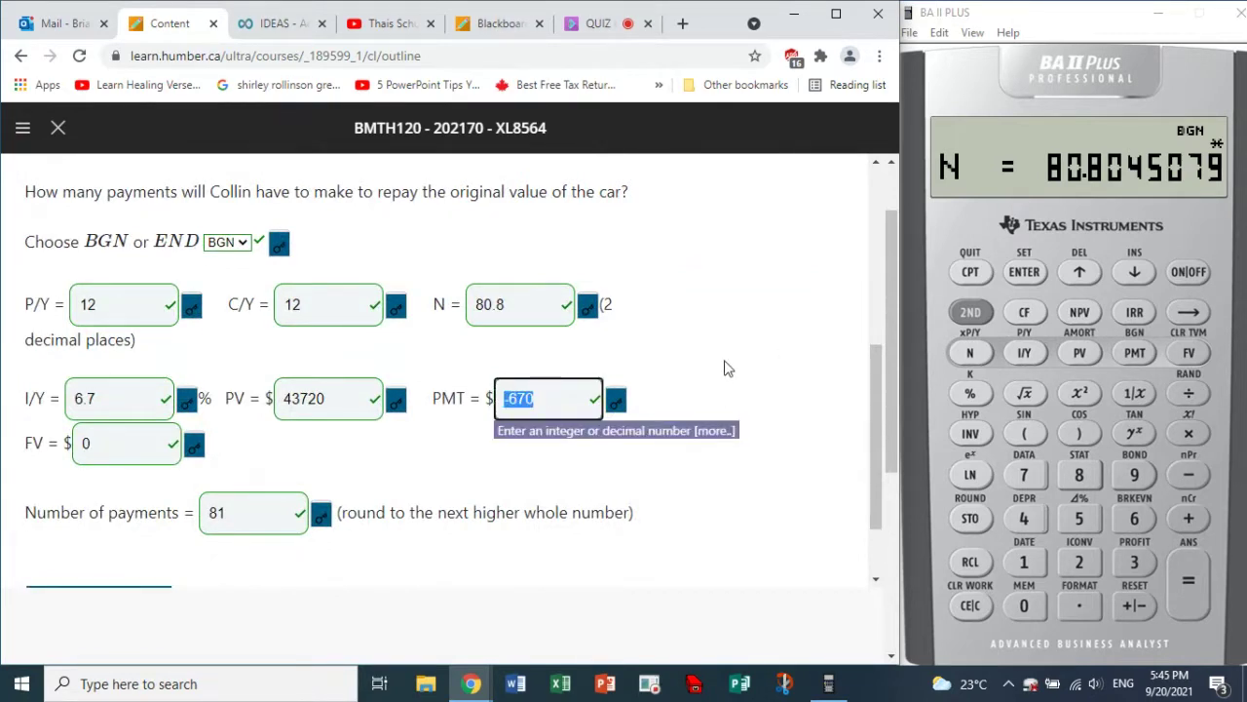
click(724, 368)
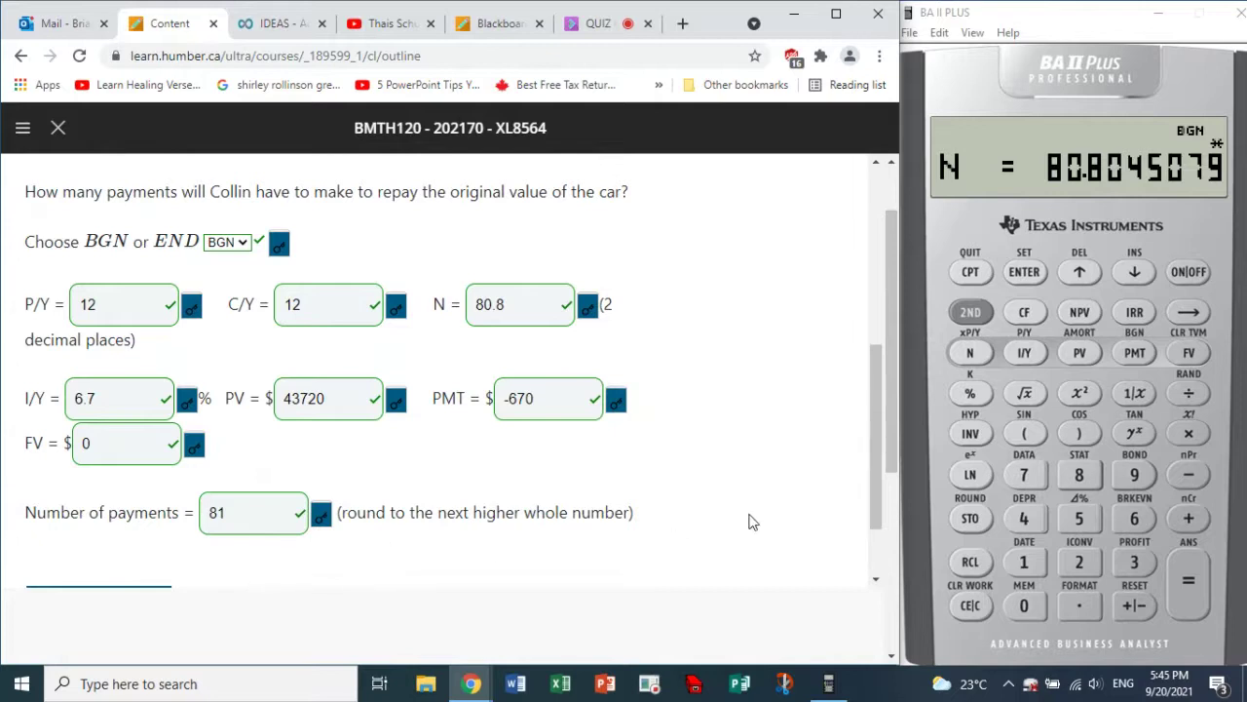
Advance to Question 3 of the quiz.
scroll(874, 451, down, 1)
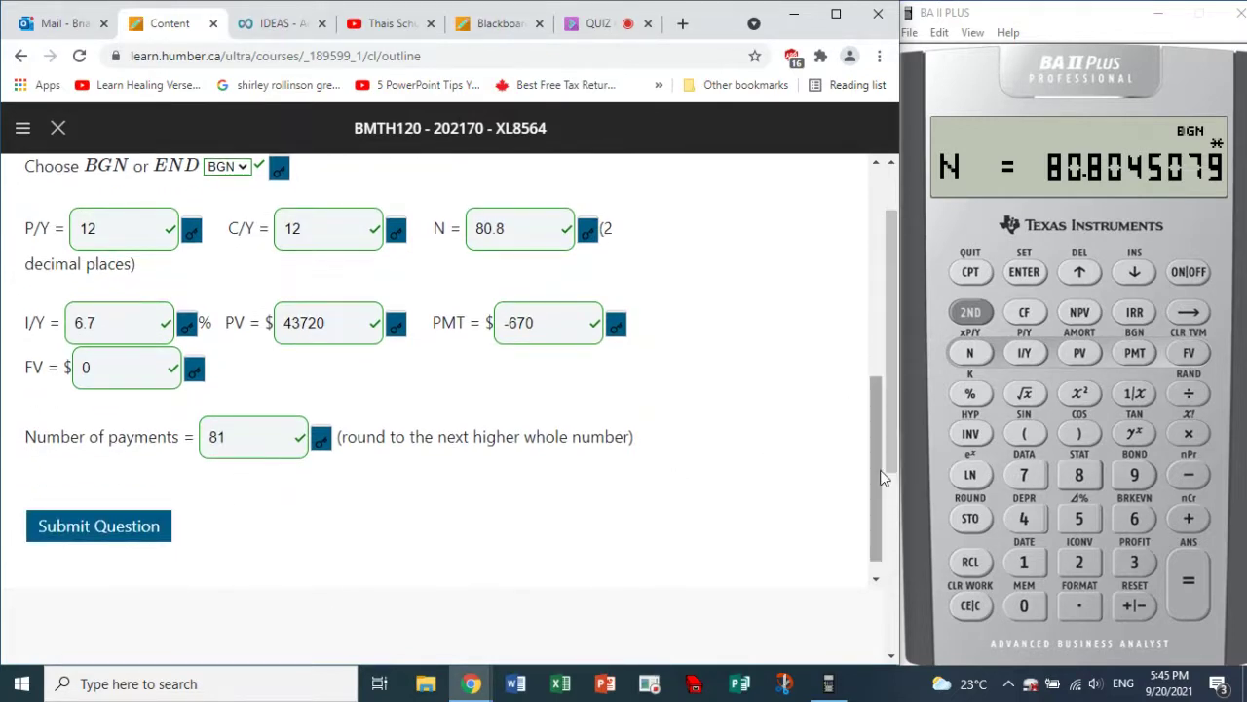
scroll(870, 399, up, 3)
scroll(867, 393, up, 4)
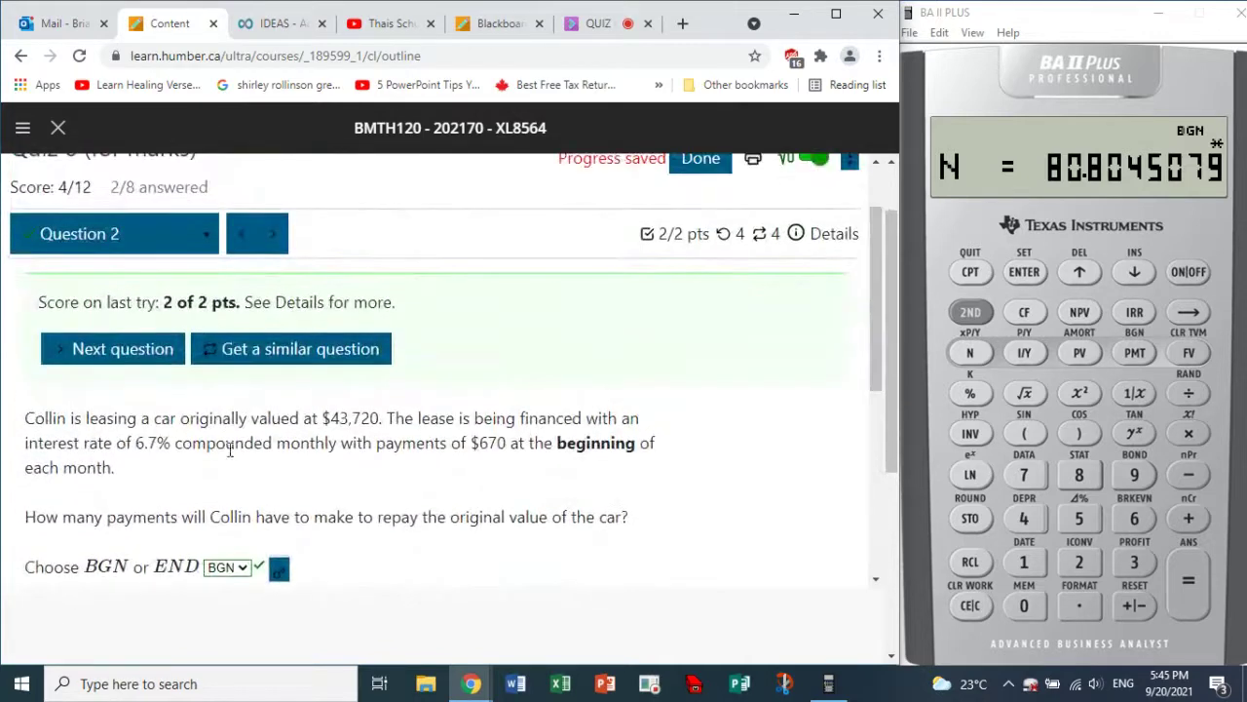
click(113, 357)
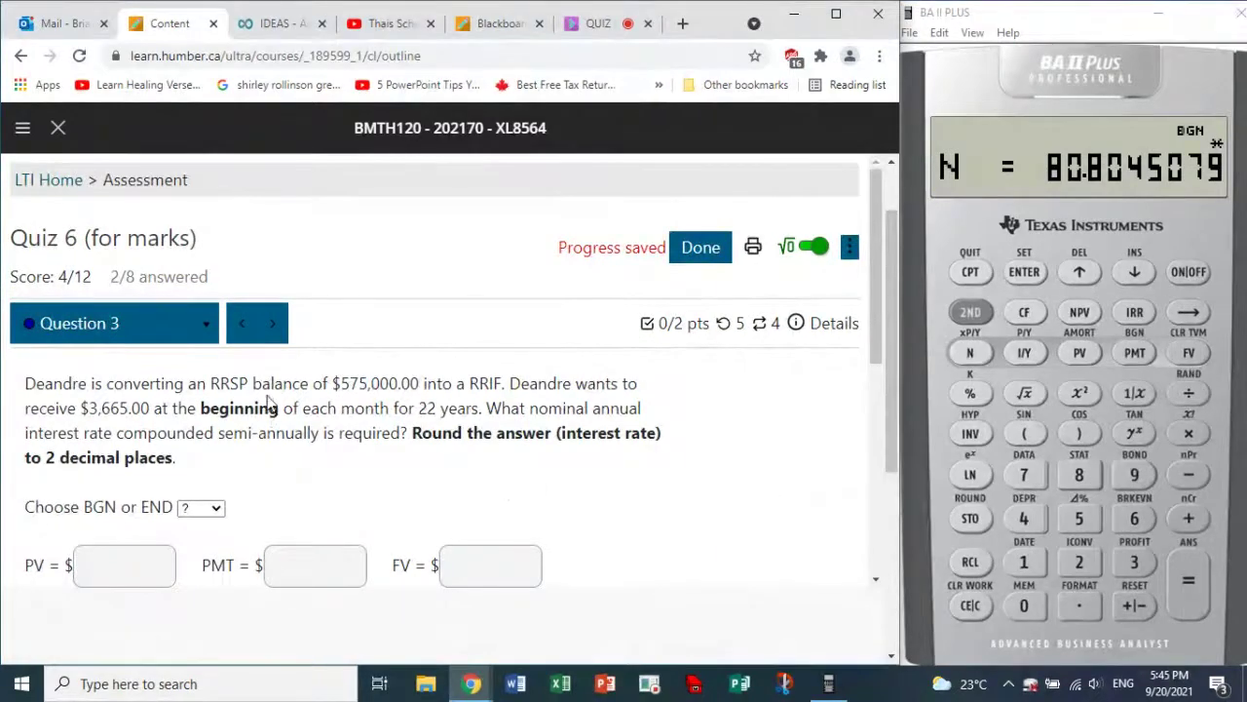
Read the RRSP-to-RRIF question and choose BGN for beginning-of-month payments.
drag(211, 382, 498, 375)
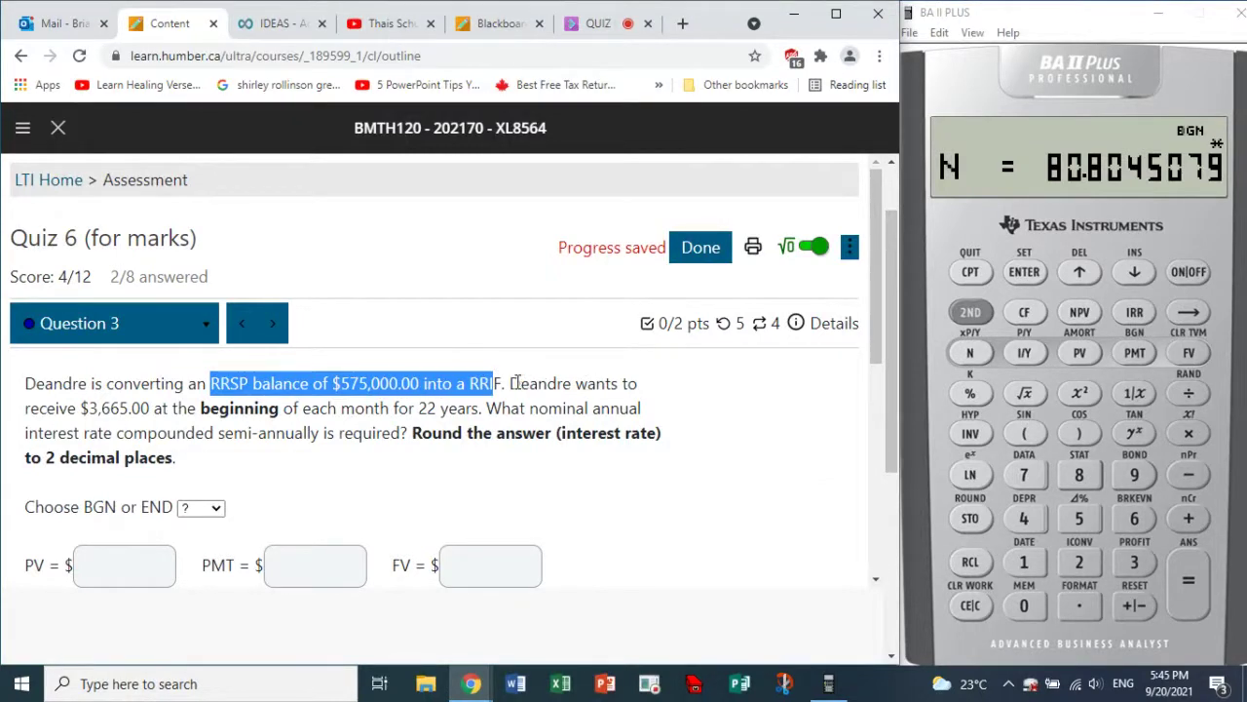
drag(516, 383, 393, 438)
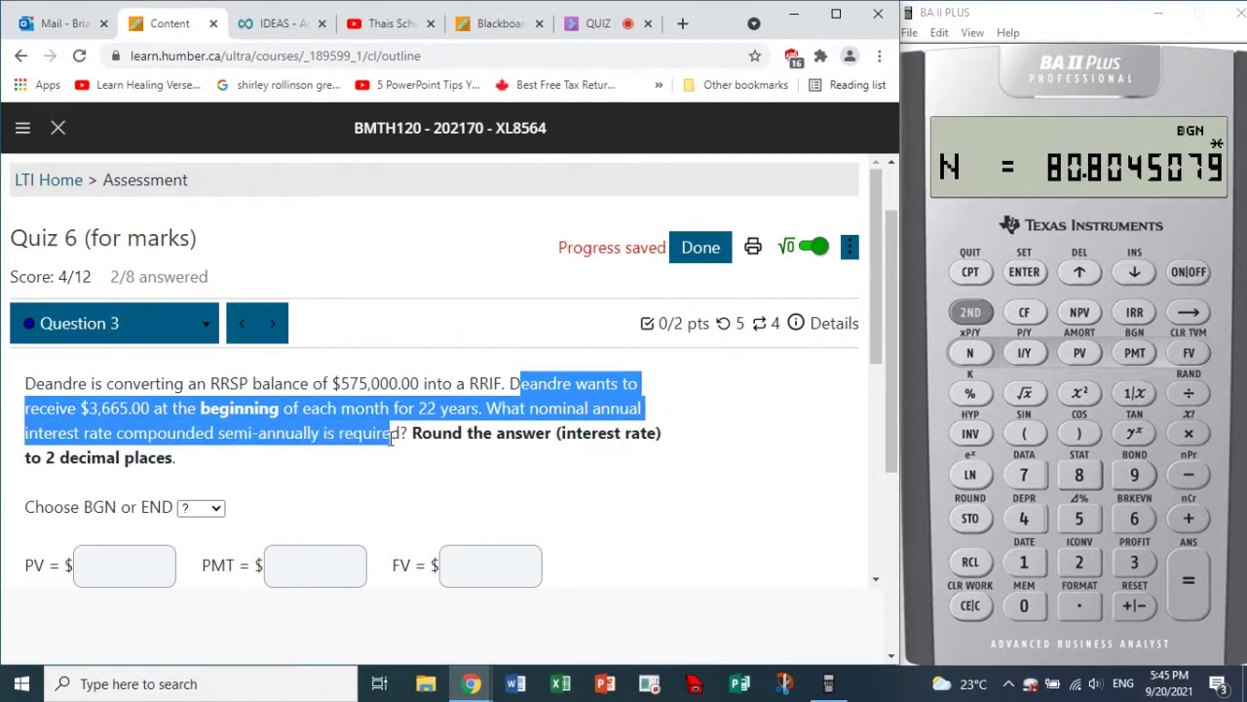
click(425, 483)
double_click(256, 410)
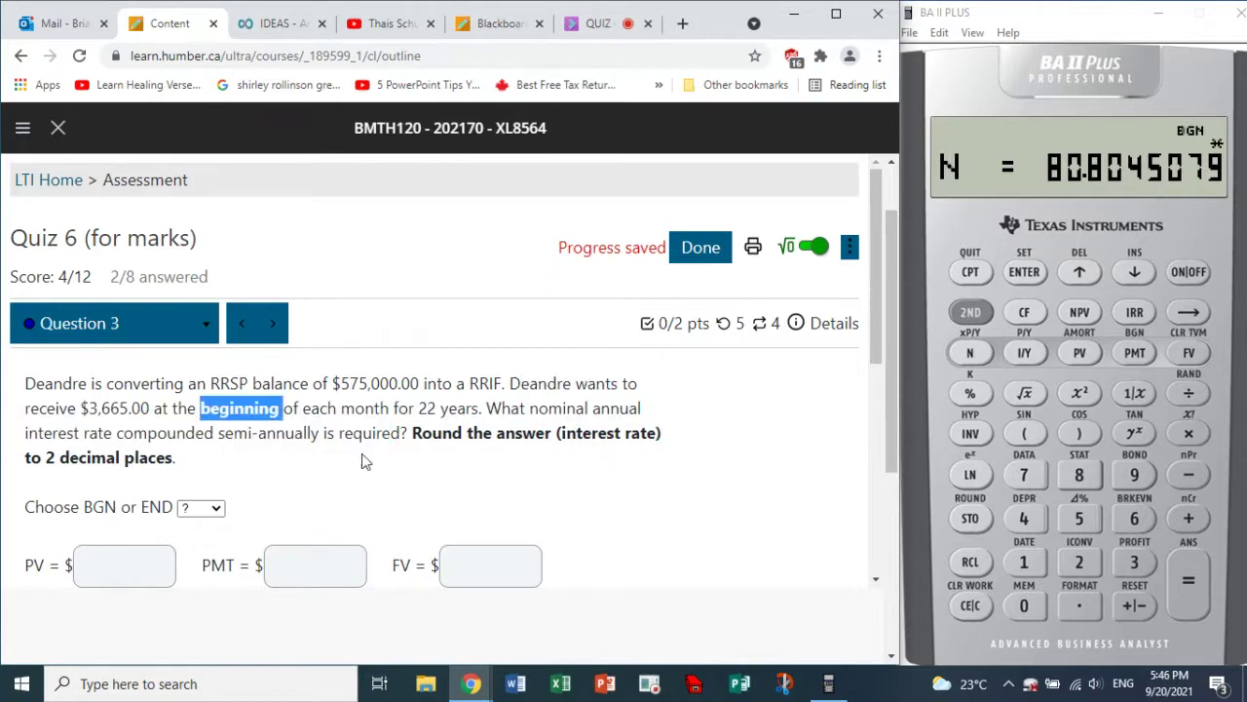
click(217, 507)
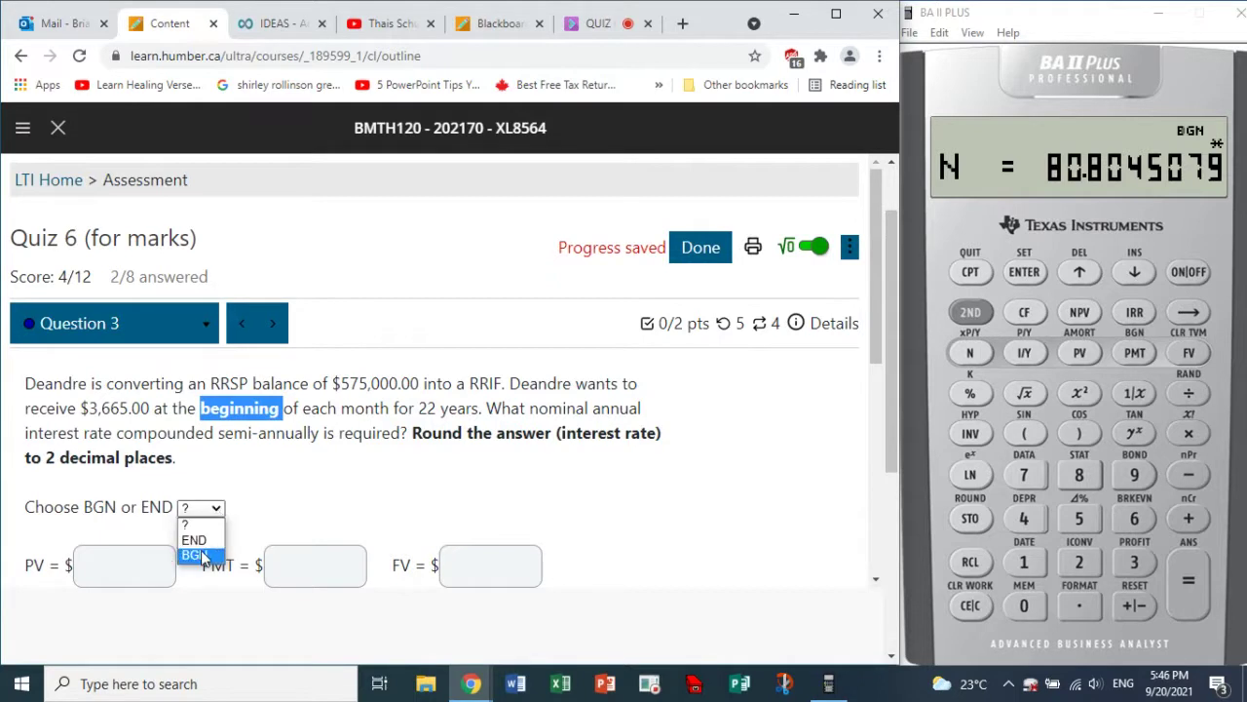
click(195, 555)
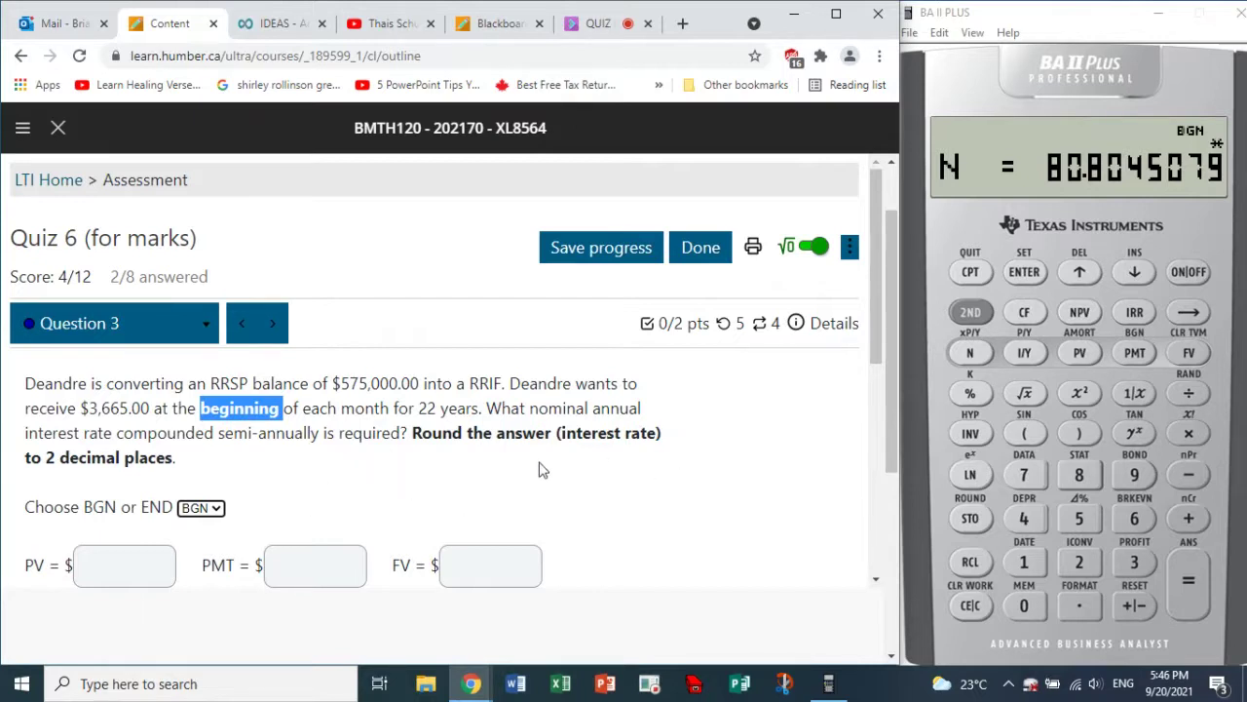
drag(345, 383, 403, 385)
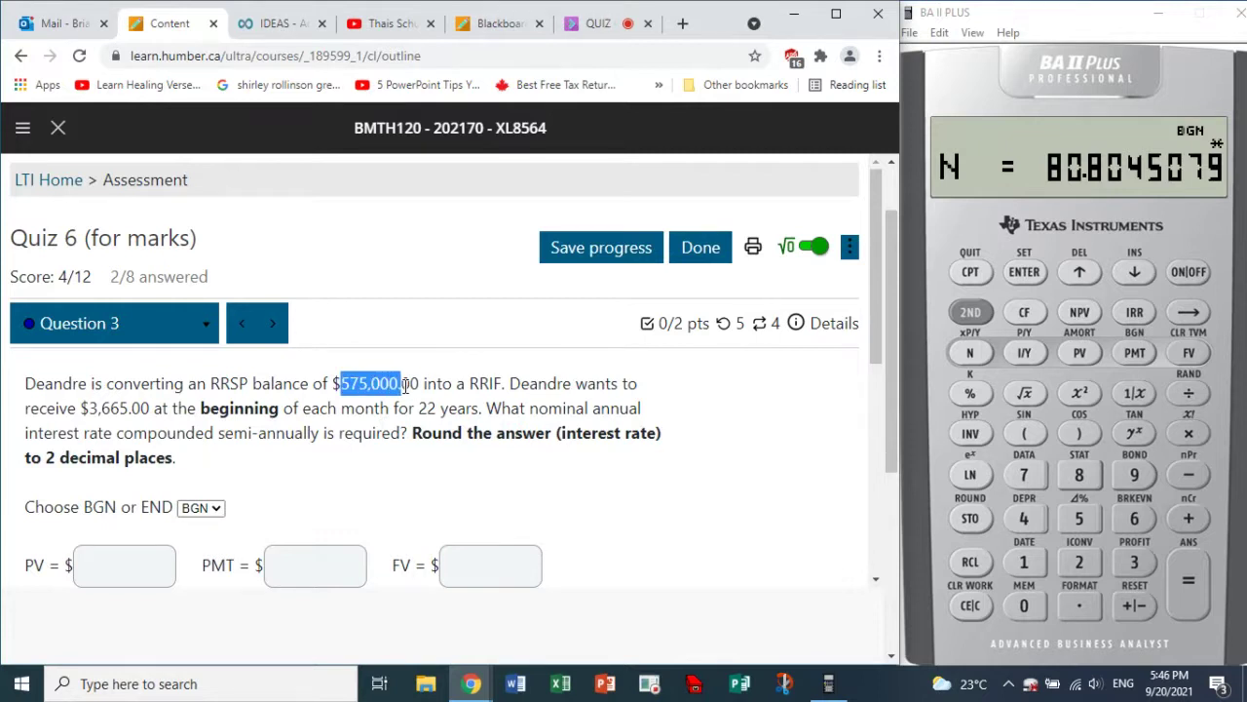
click(132, 560)
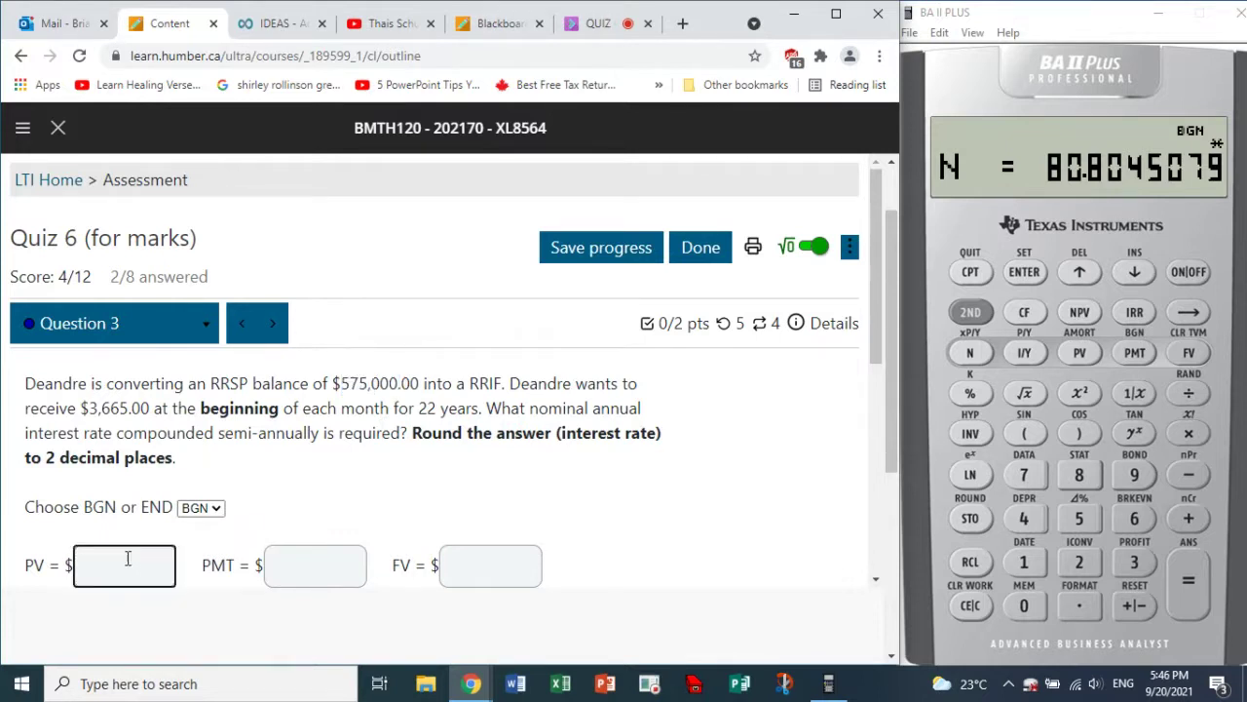
Enter PV −575000 and PMT 3665 in Question 3's answer boxes.
text(575000)
drag(91, 409, 131, 414)
click(310, 572)
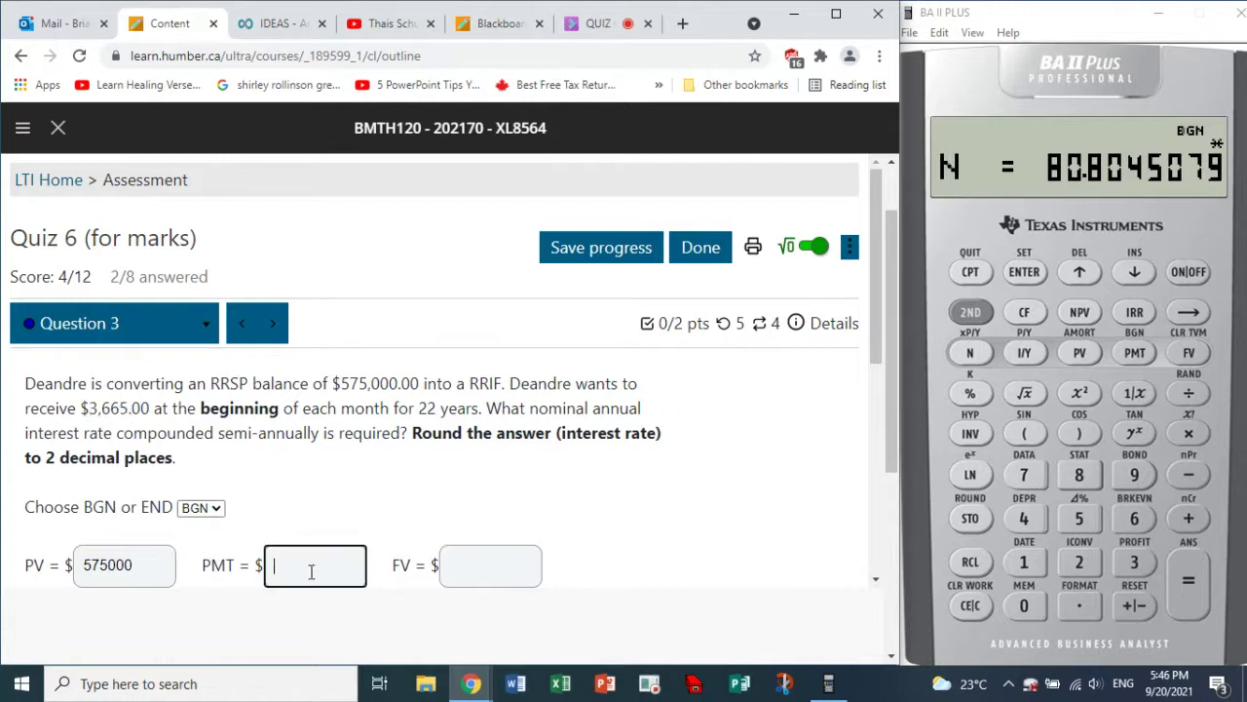
text(3665)
scroll(879, 332, down, 1)
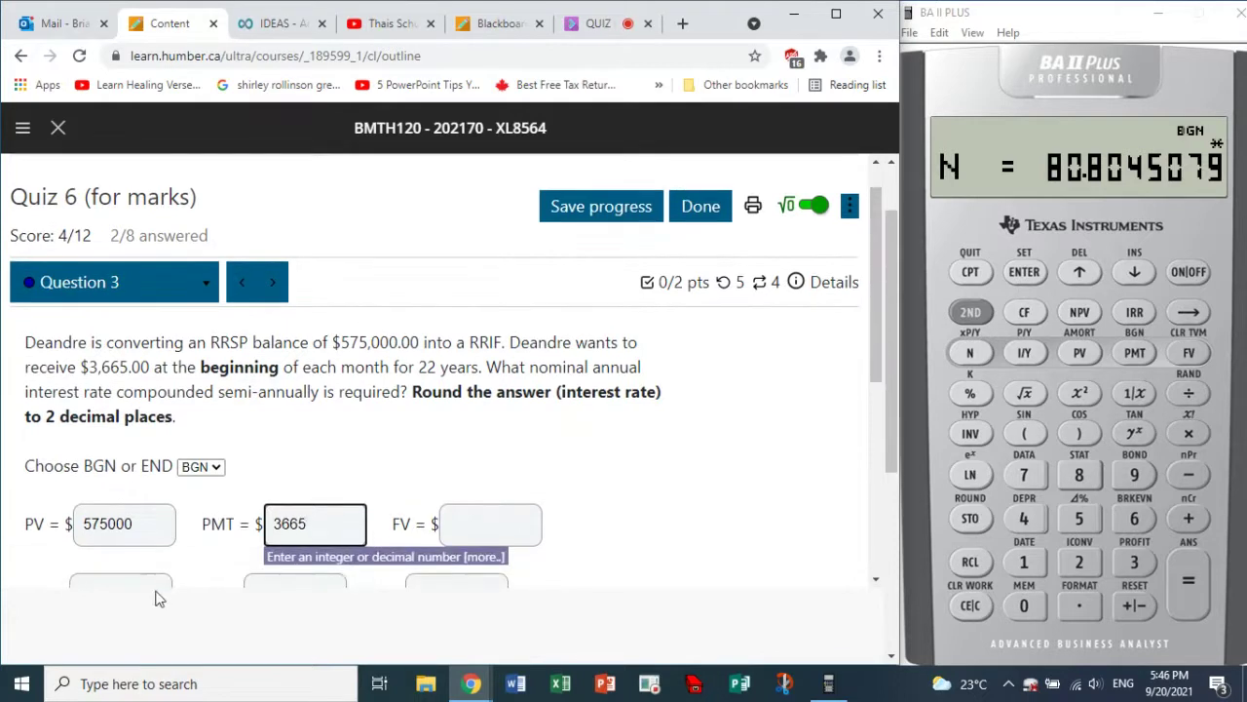
click(83, 526)
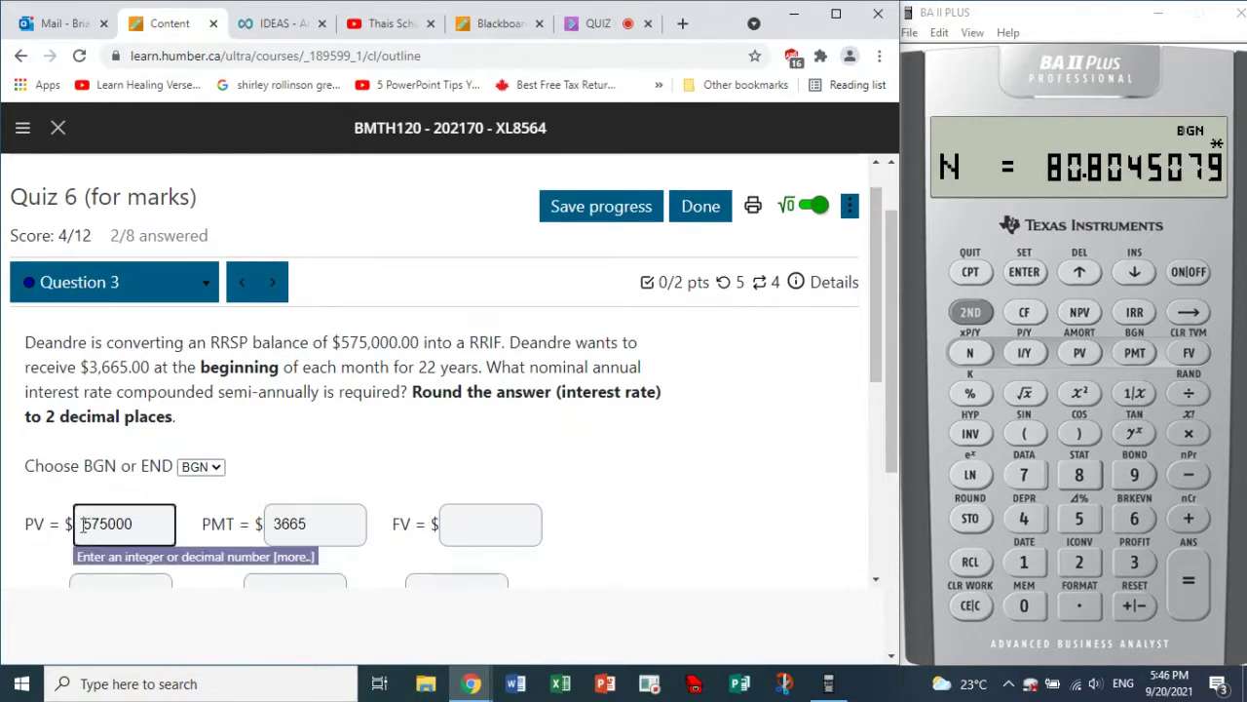
text(-)
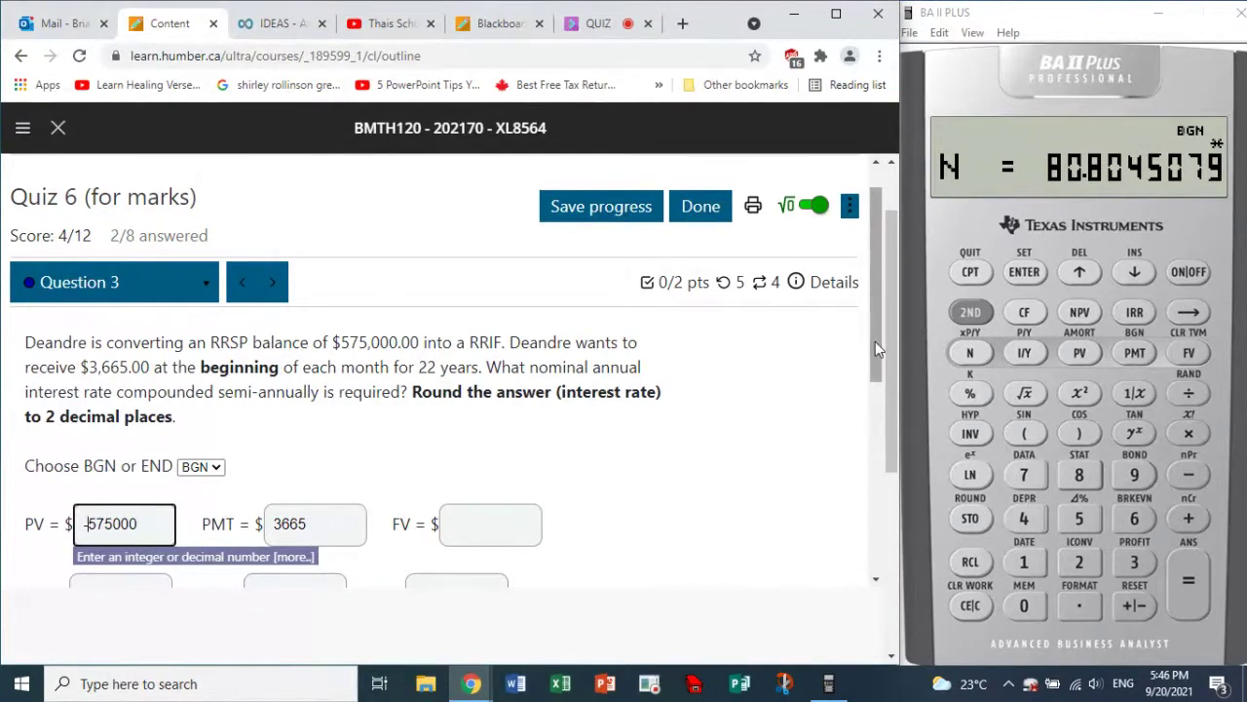
Enter FV 0 and P/Y 12.
scroll(875, 341, down, 1)
click(494, 463)
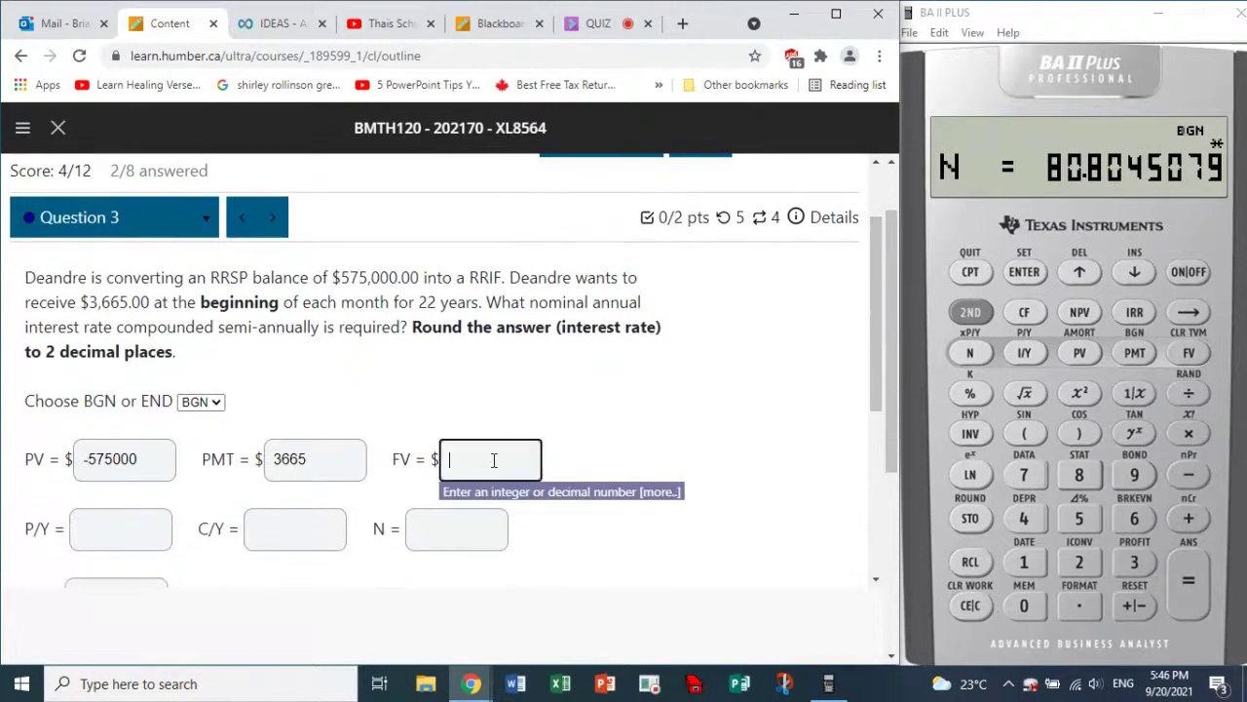
drag(420, 303, 477, 305)
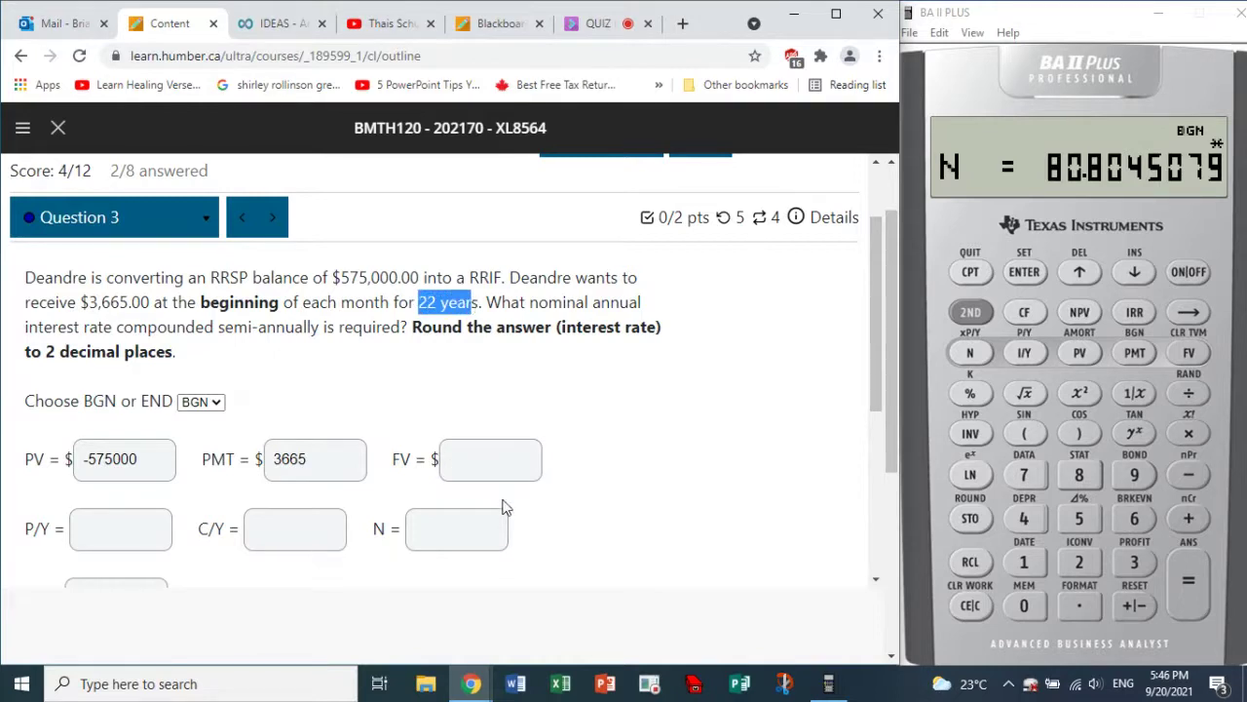
click(506, 465)
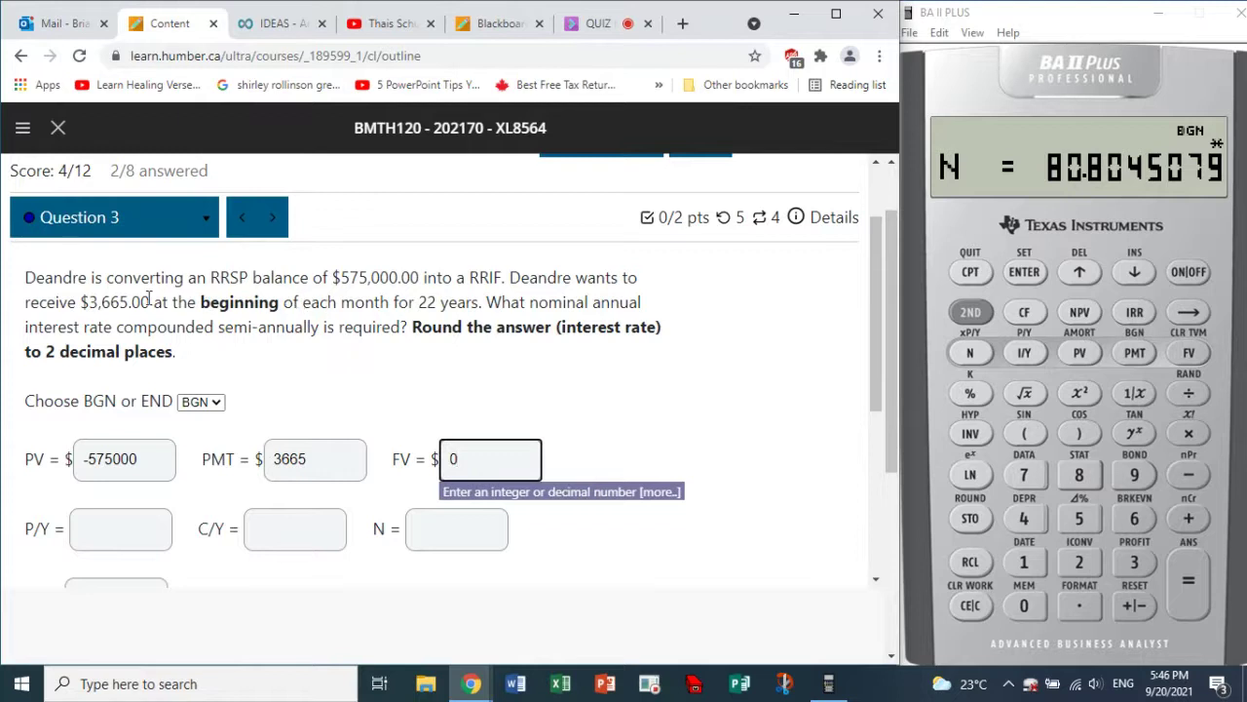
drag(93, 305, 479, 305)
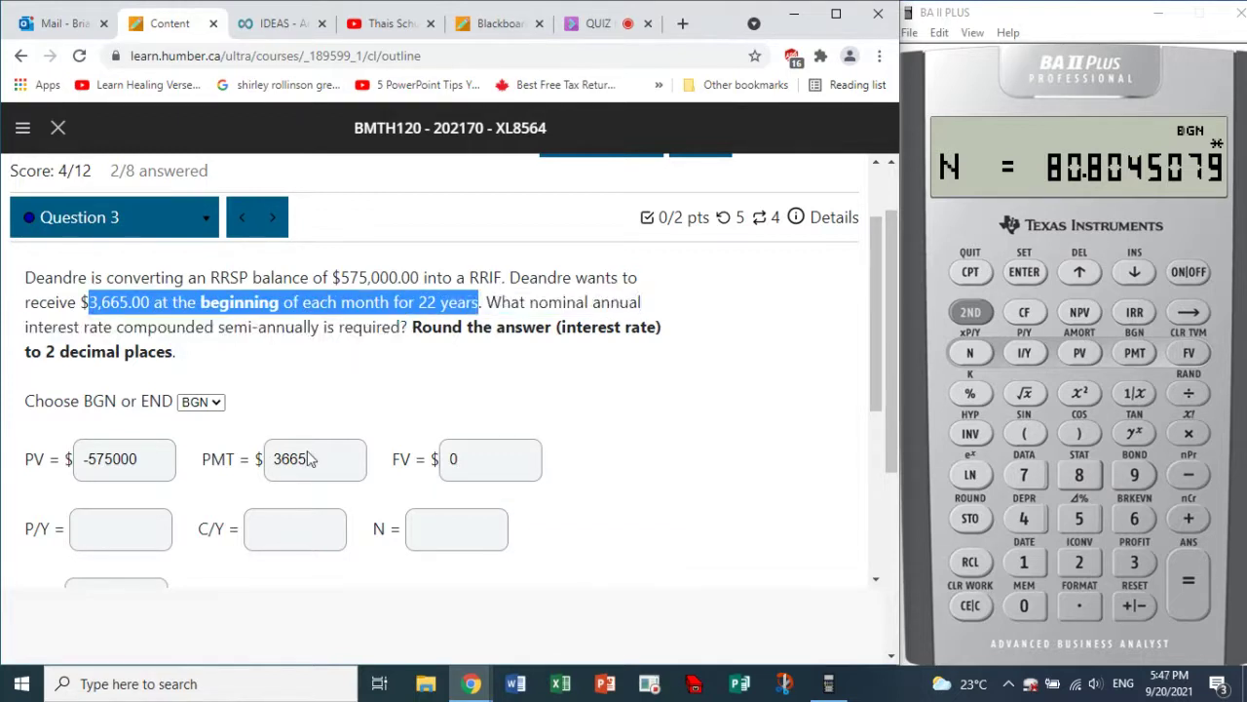
click(128, 536)
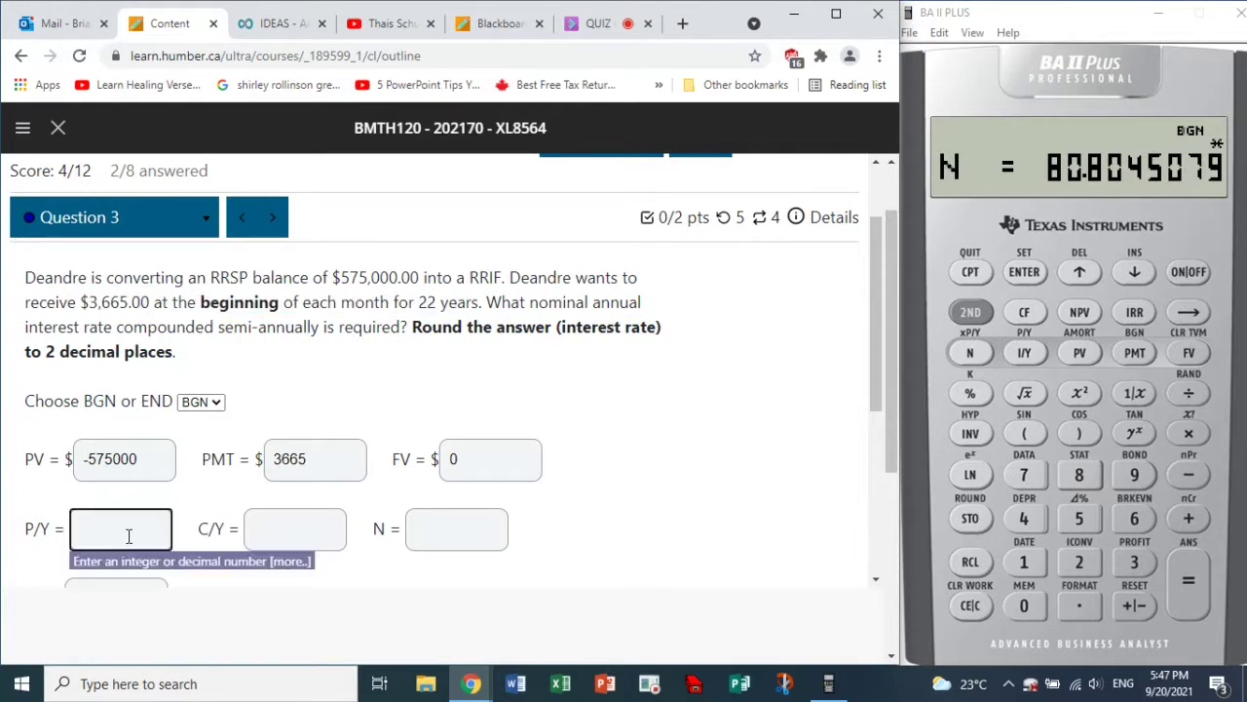
text(12)
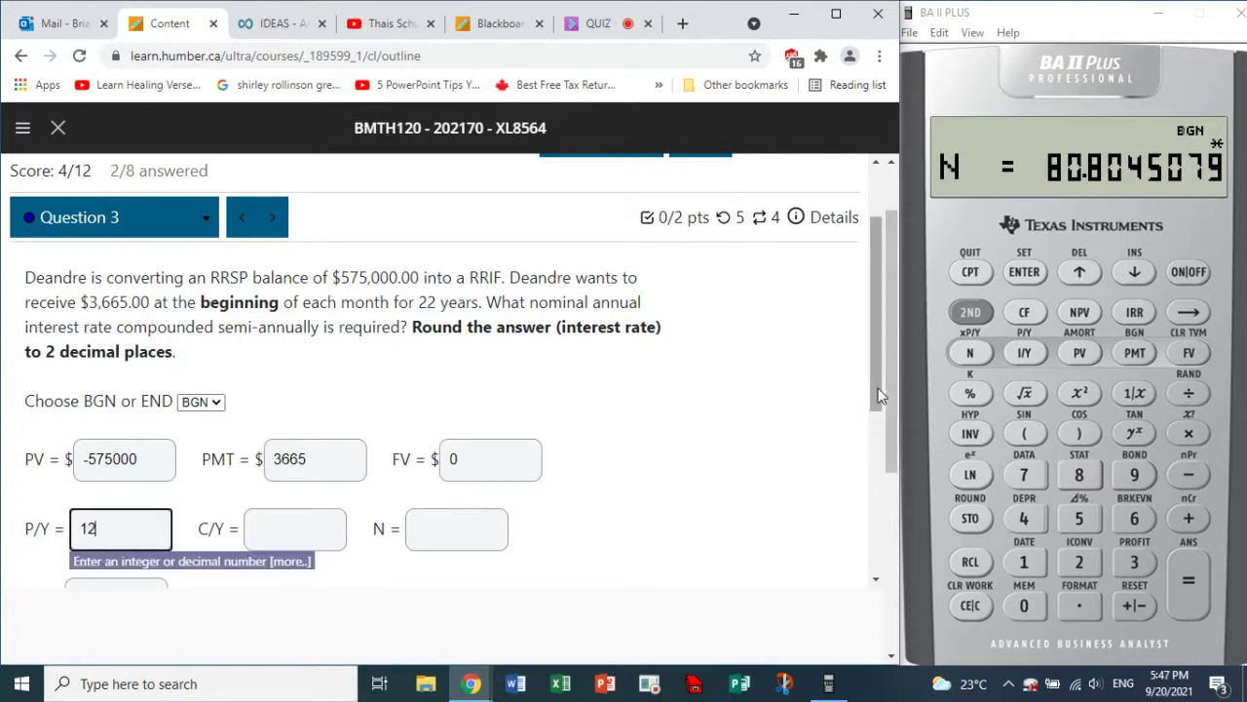
drag(878, 388, 880, 400)
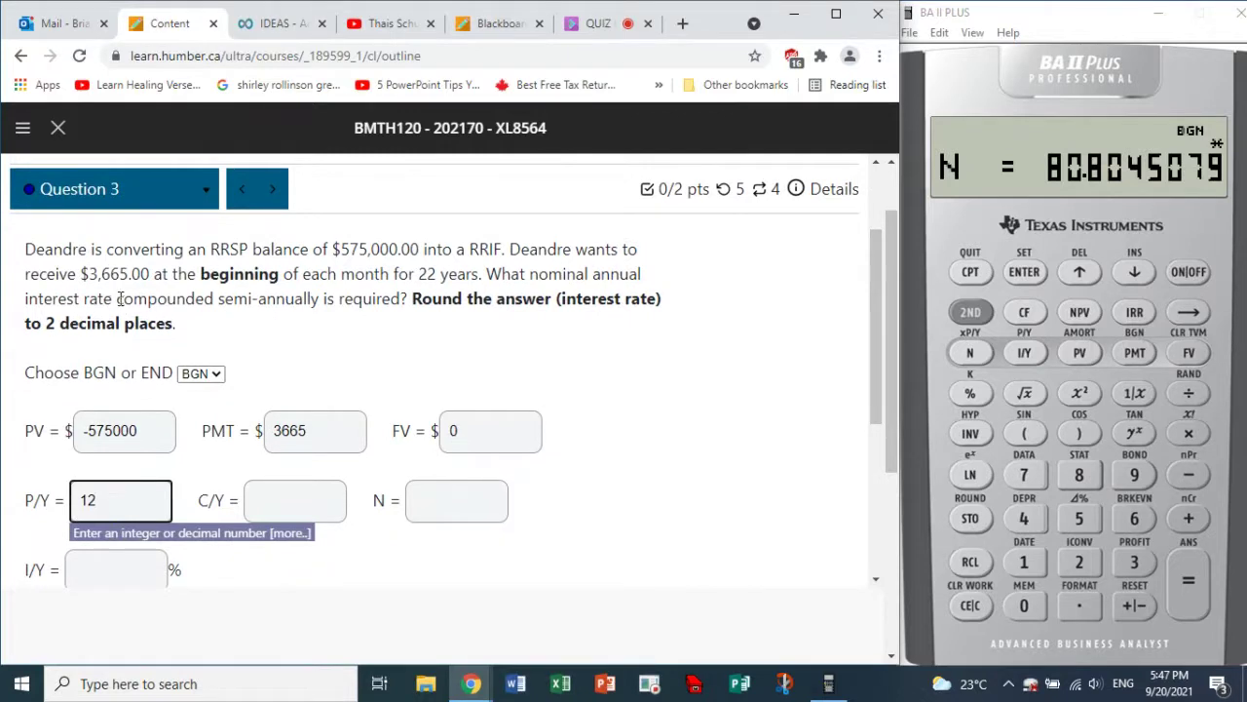
Enter C/Y 2 for semi-annual compounding and CPT as the I/Y answer.
drag(118, 299, 318, 304)
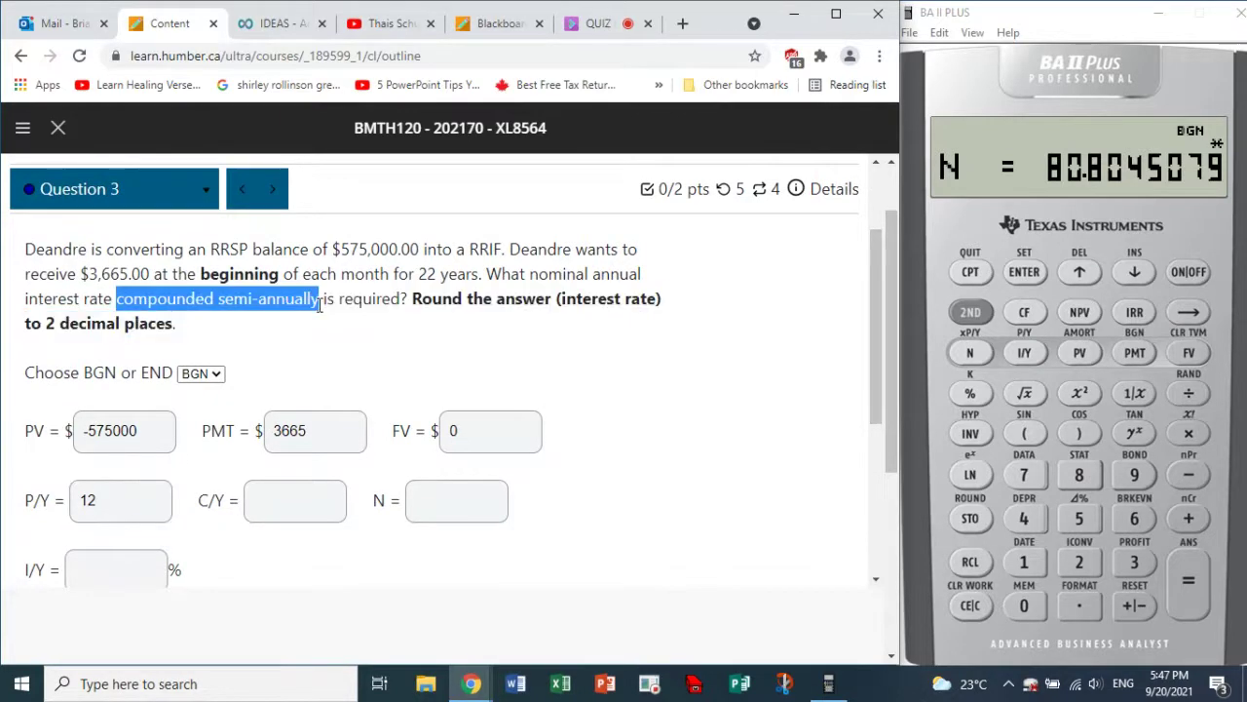
click(299, 505)
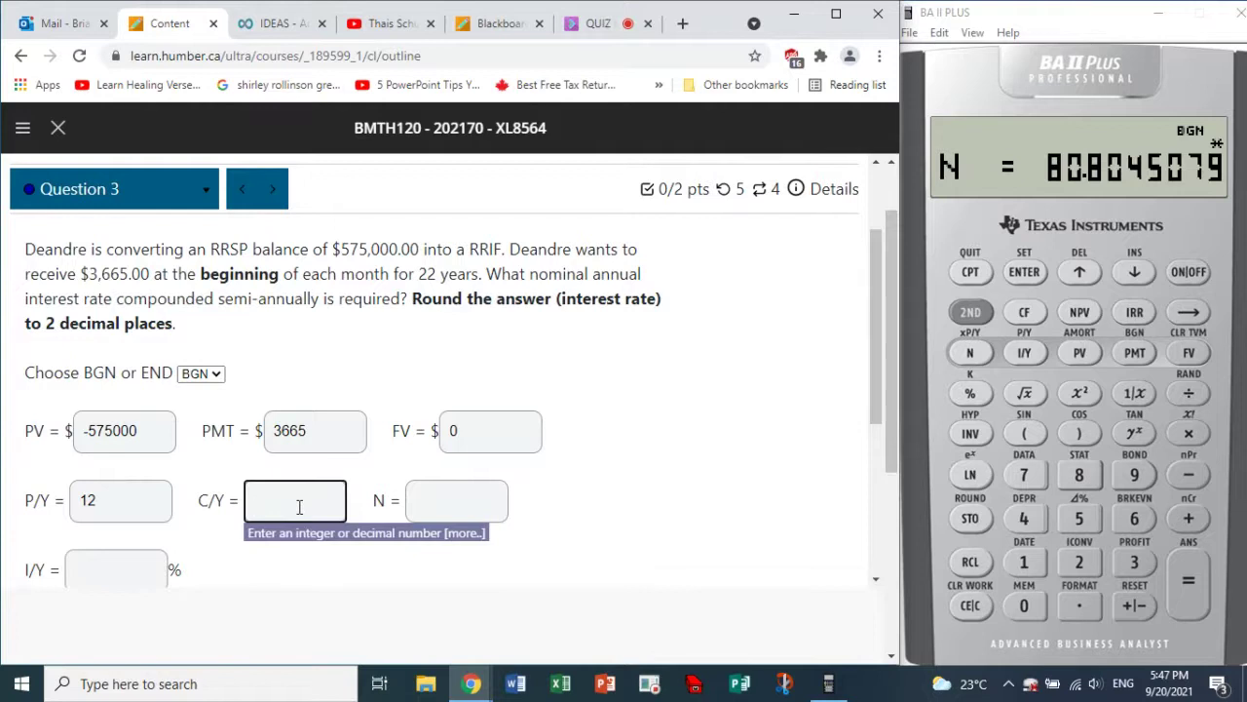
text(2)
click(668, 517)
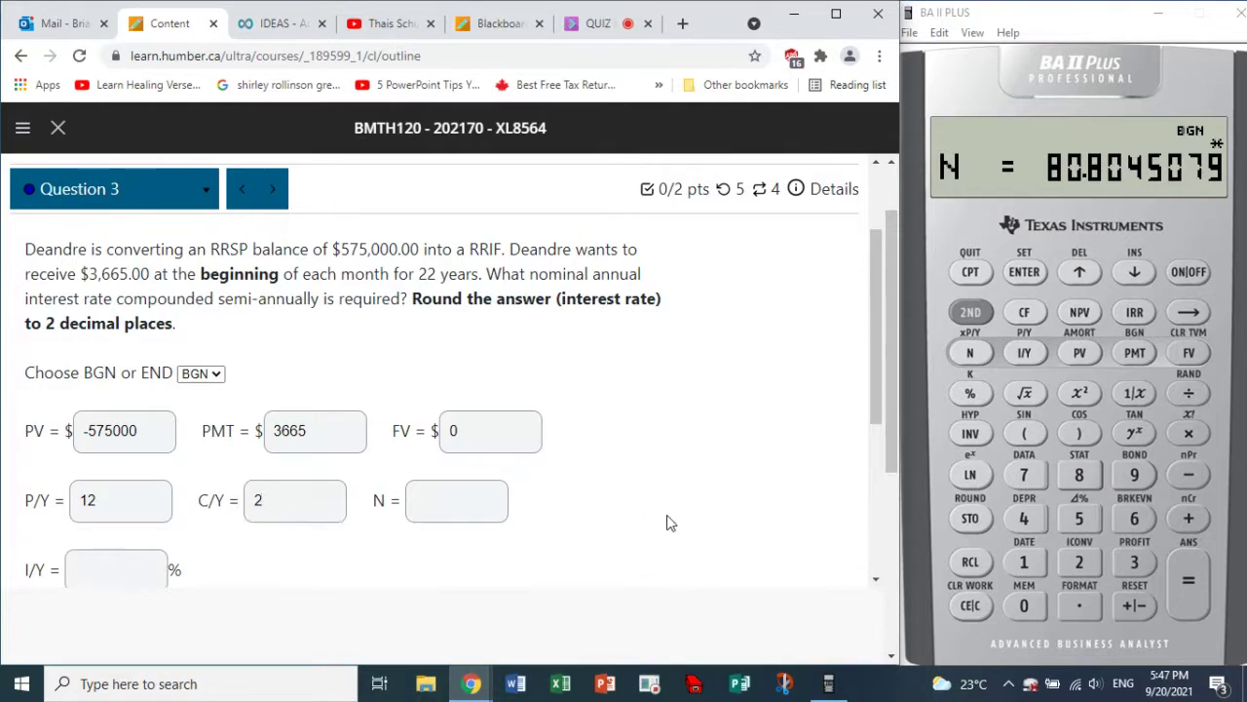
mouse_move(882, 381)
mouse_down()
mouse_move(874, 373)
mouse_move(877, 405)
mouse_up()
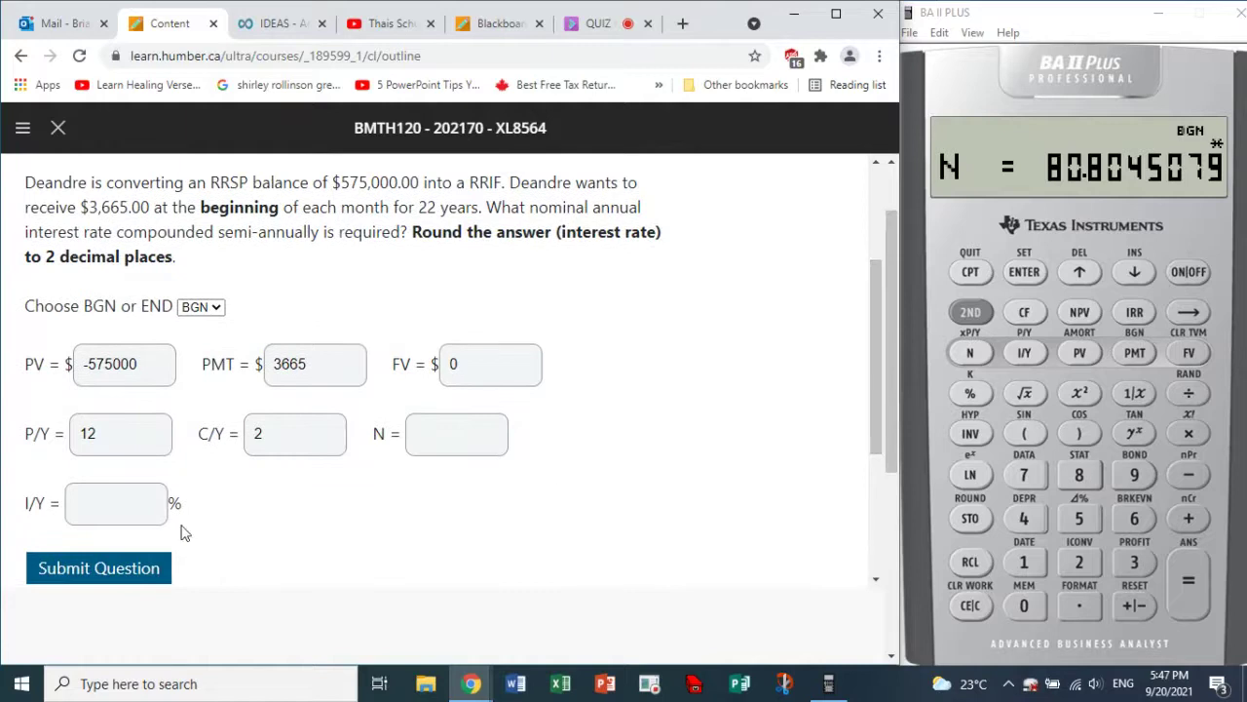
click(139, 505)
text(CPT)
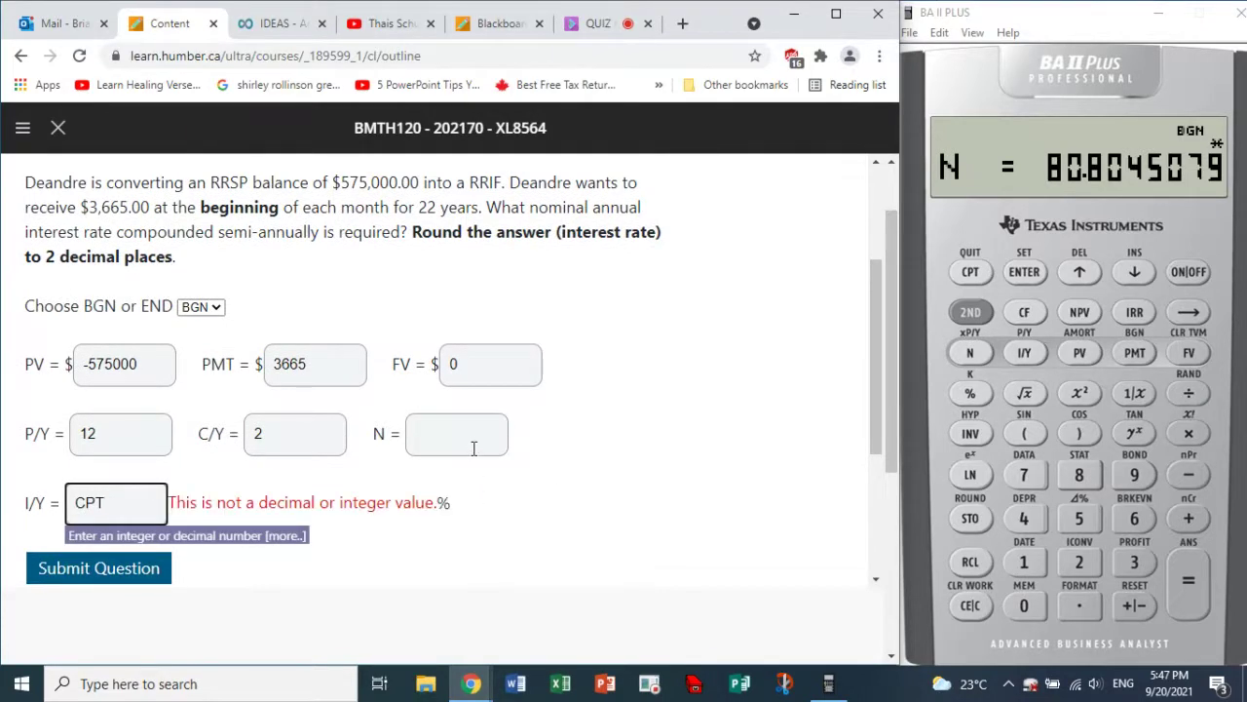
click(476, 446)
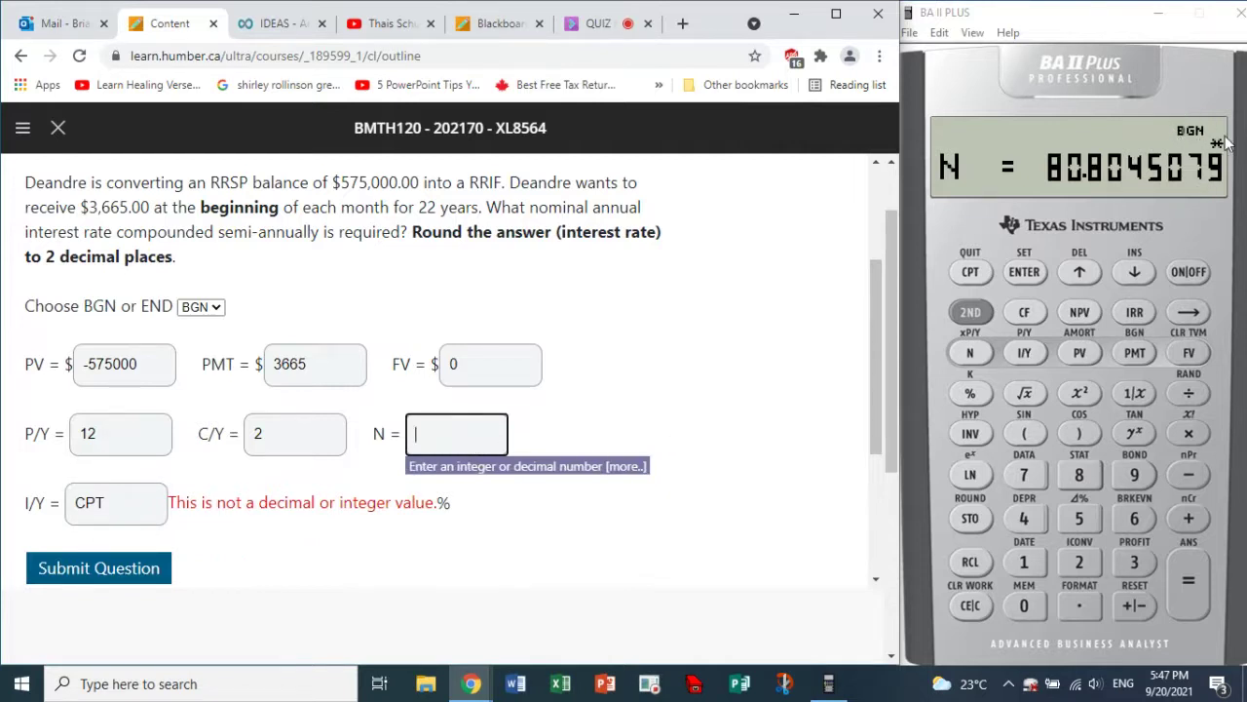
Set the BA II Plus payment timing to BGN.
click(973, 314)
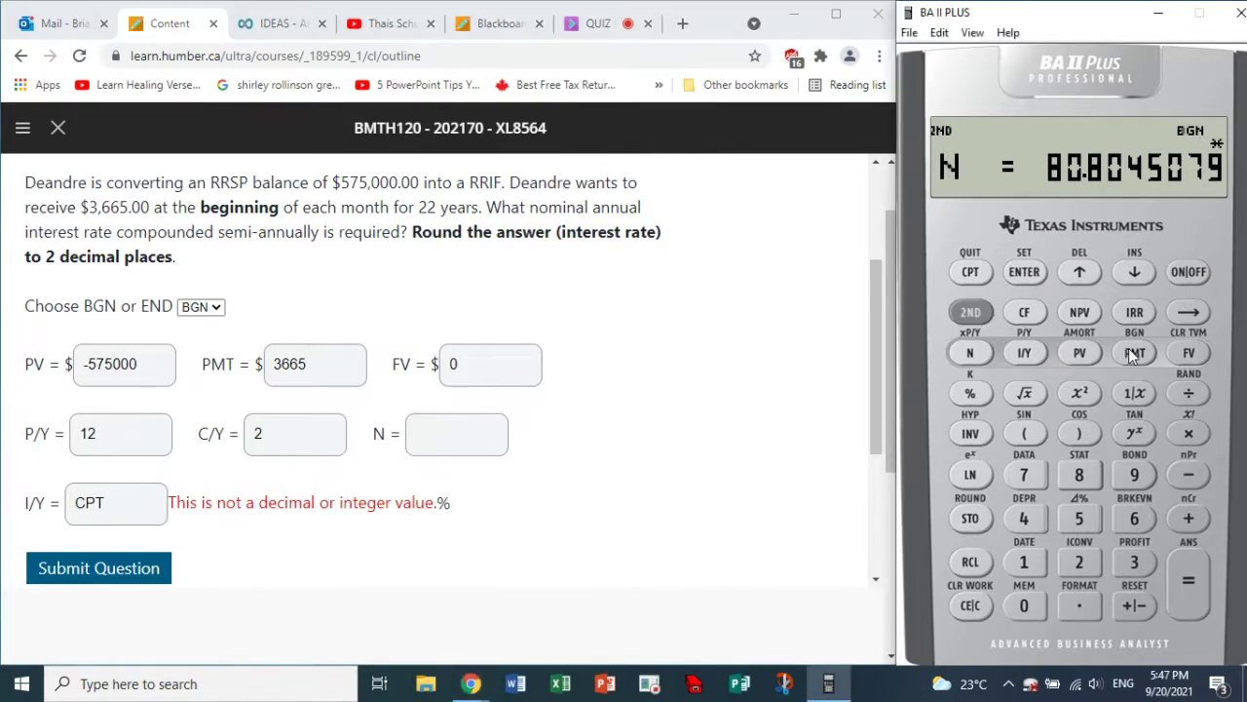
click(1134, 355)
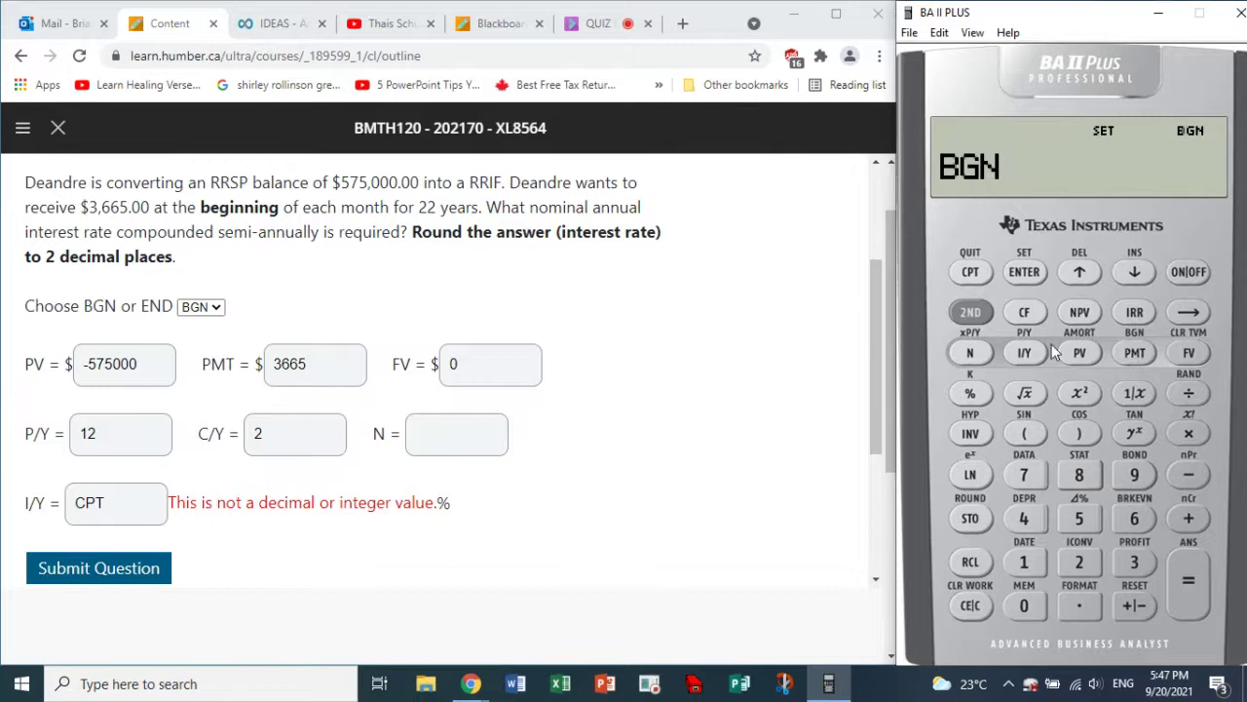
click(972, 314)
click(1024, 277)
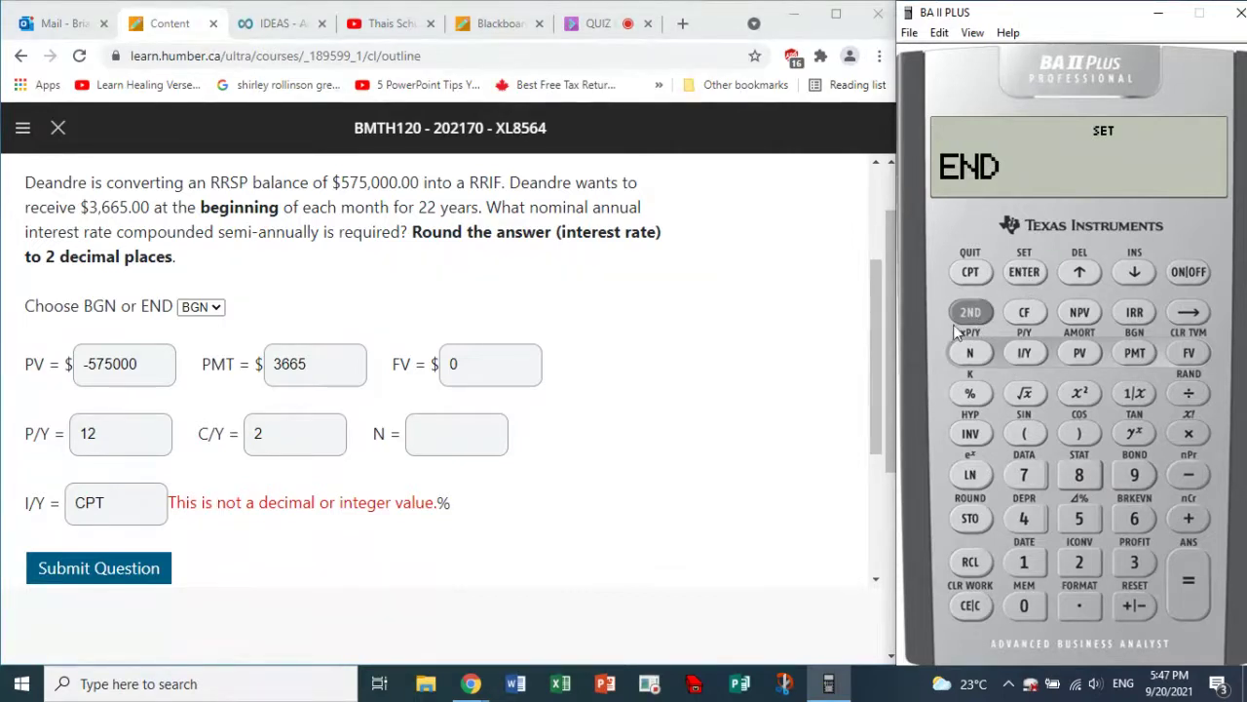
click(972, 316)
click(1024, 275)
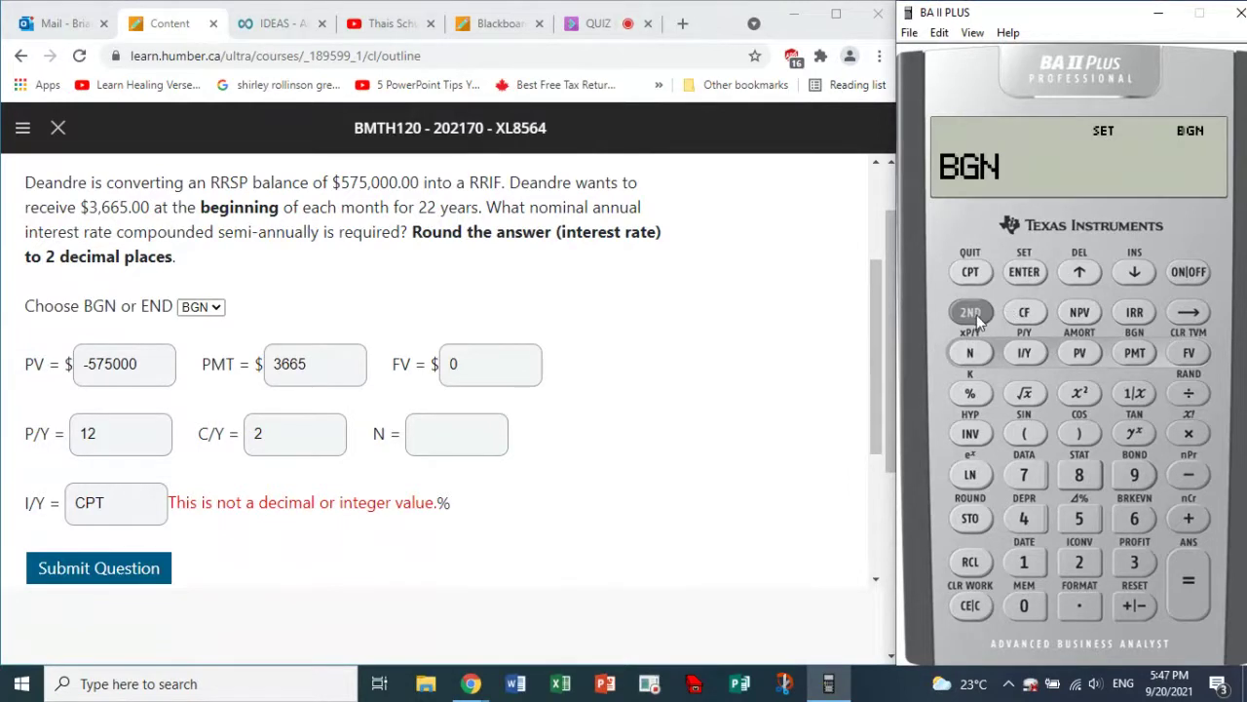
click(974, 317)
click(1026, 274)
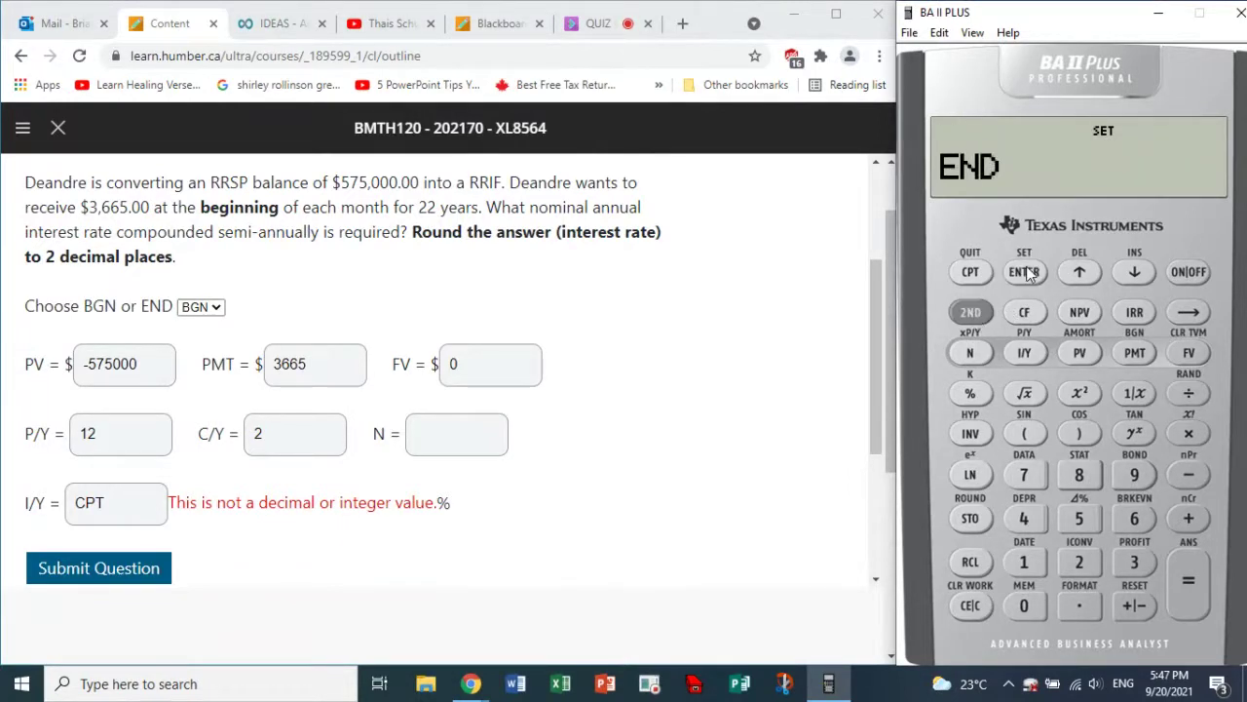
click(972, 314)
click(1026, 274)
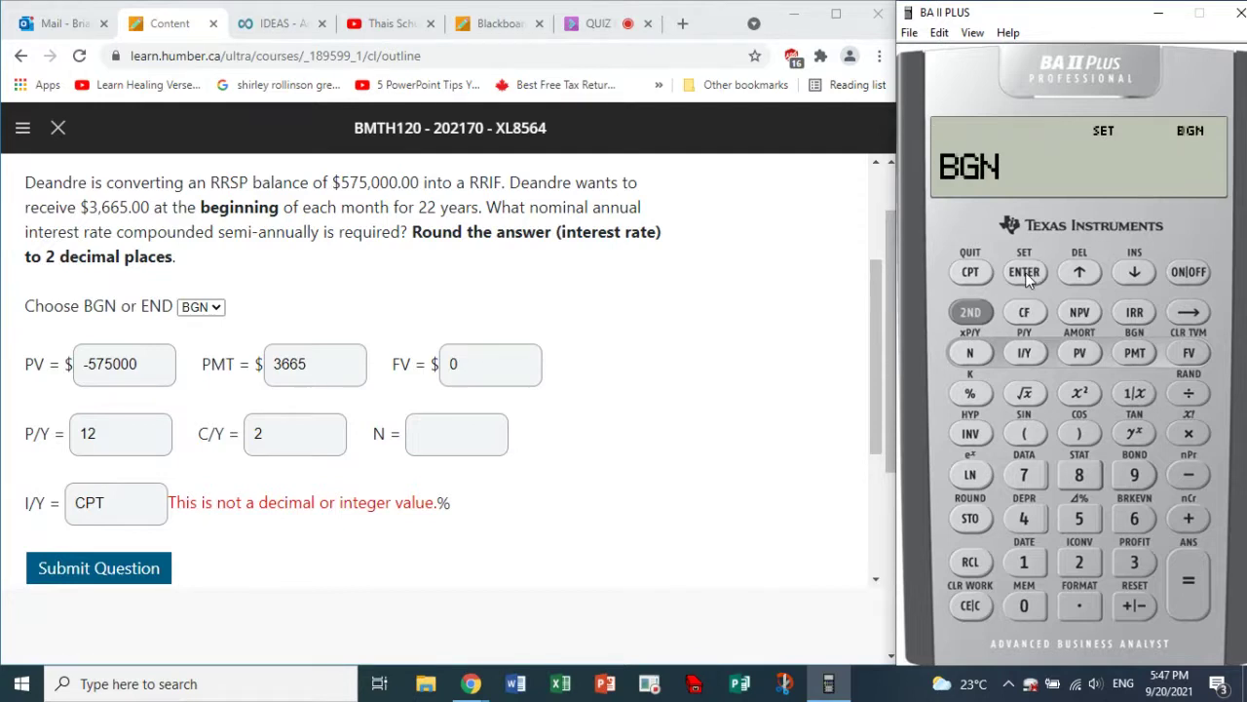
click(974, 317)
click(1015, 272)
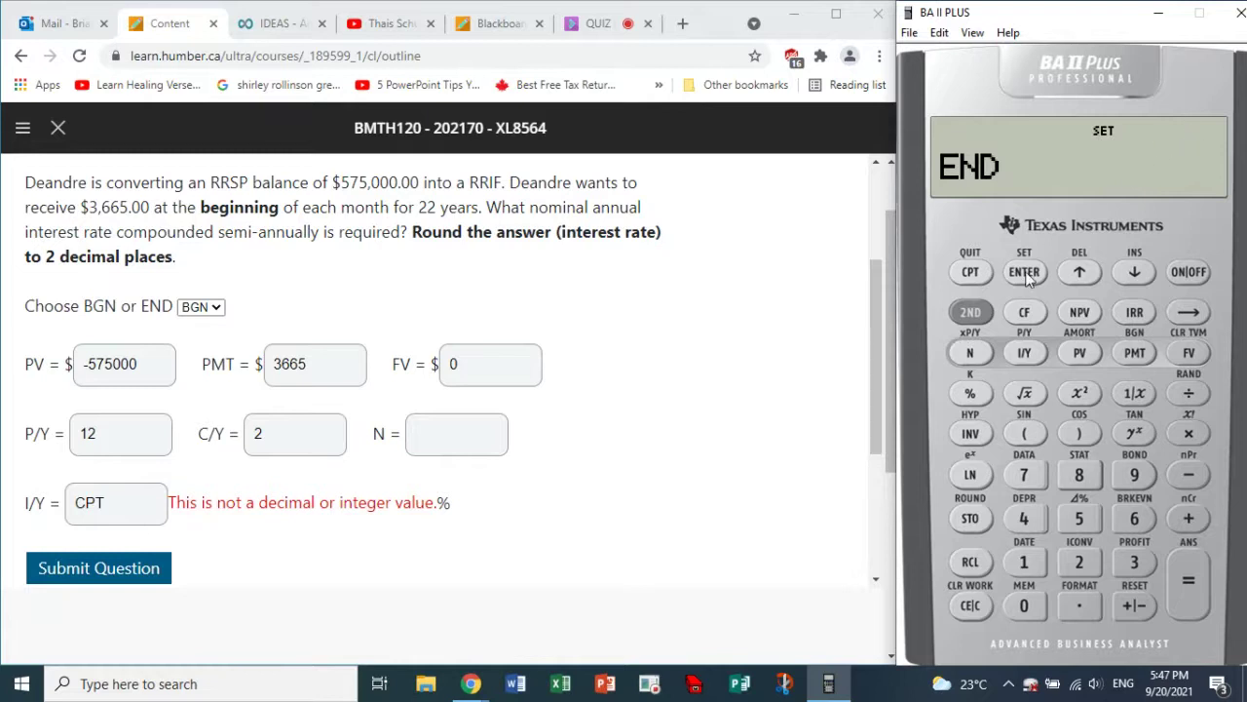
click(977, 316)
click(1023, 279)
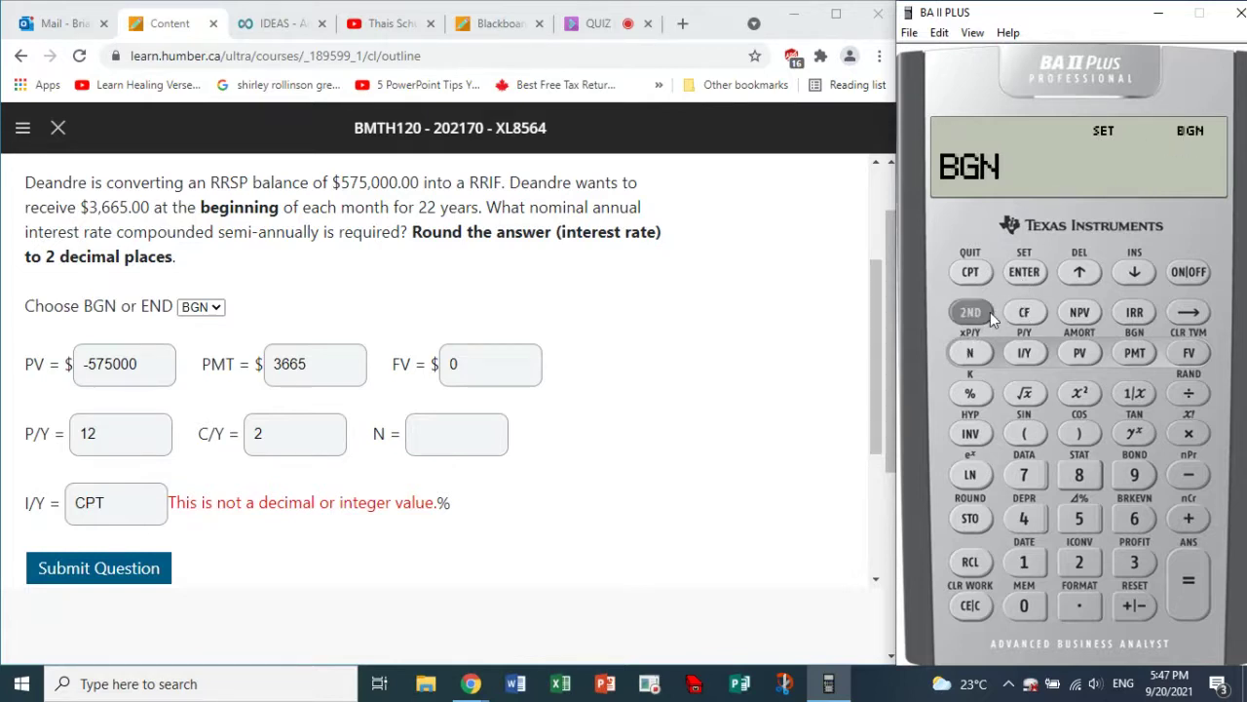
click(978, 318)
click(976, 278)
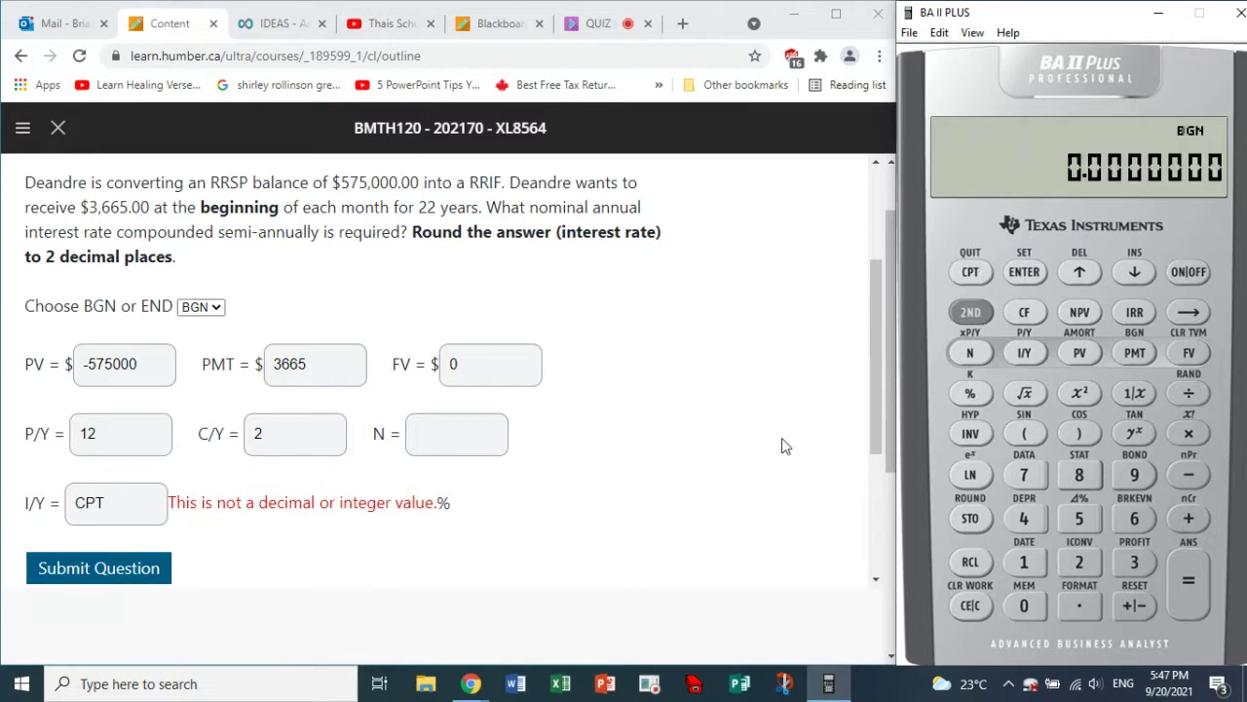
Set P/Y to 12 and C/Y to 2 on the calculator, then return to the display.
click(975, 314)
click(1024, 356)
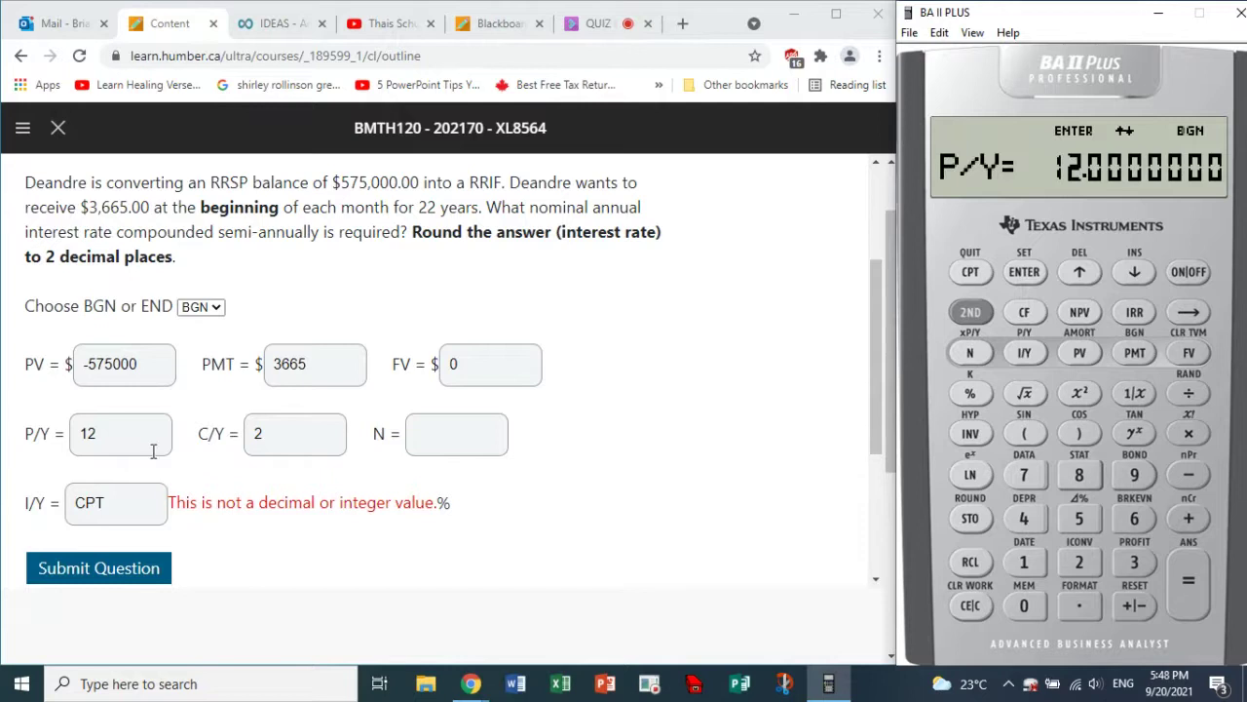
double_click(109, 437)
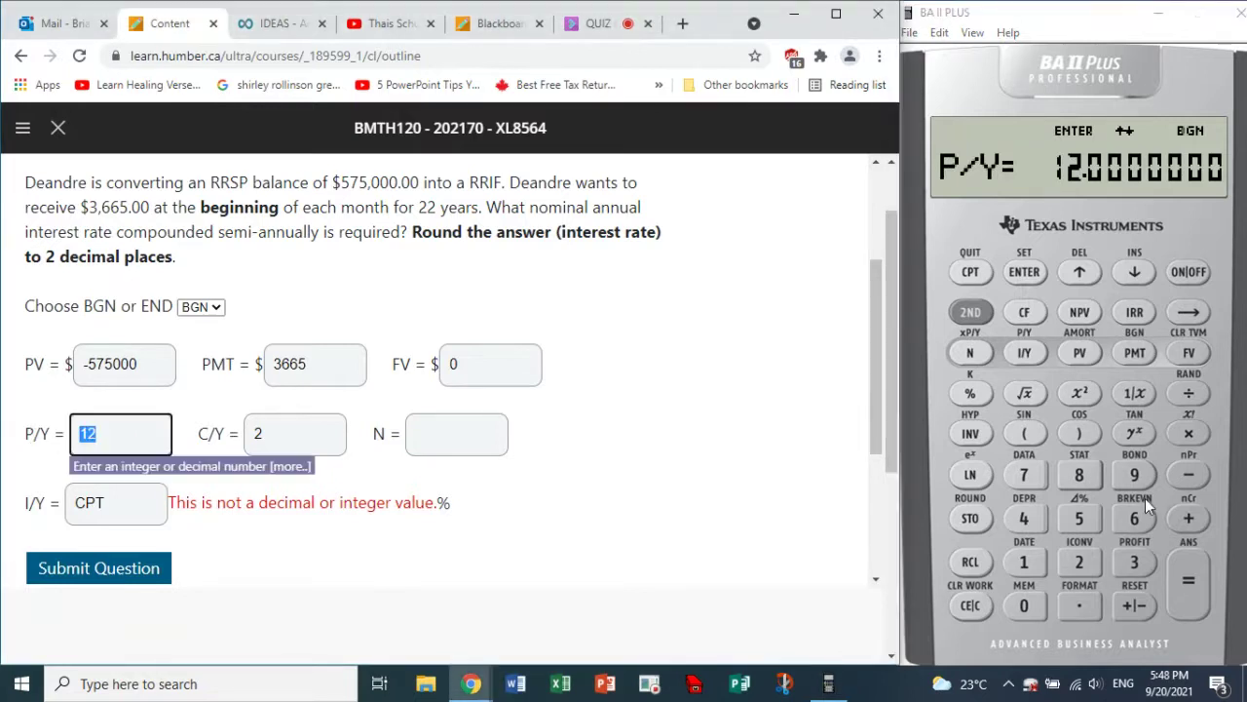
click(1031, 568)
click(1076, 562)
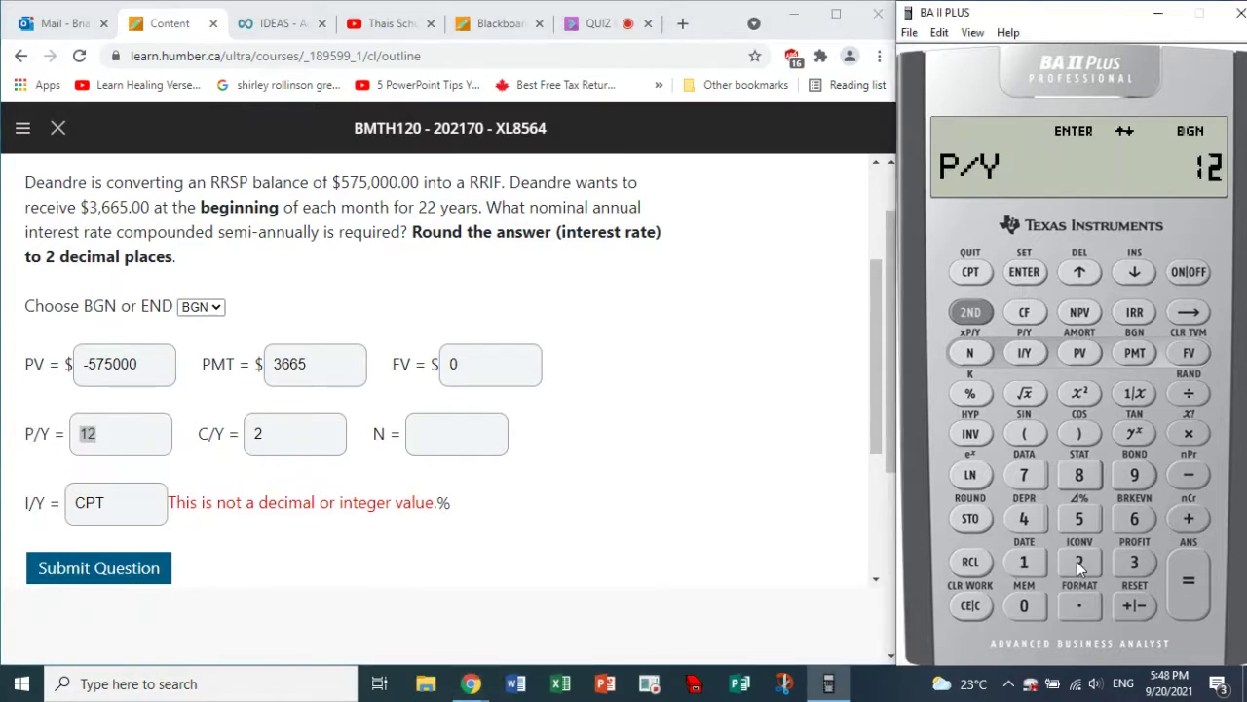
click(1024, 275)
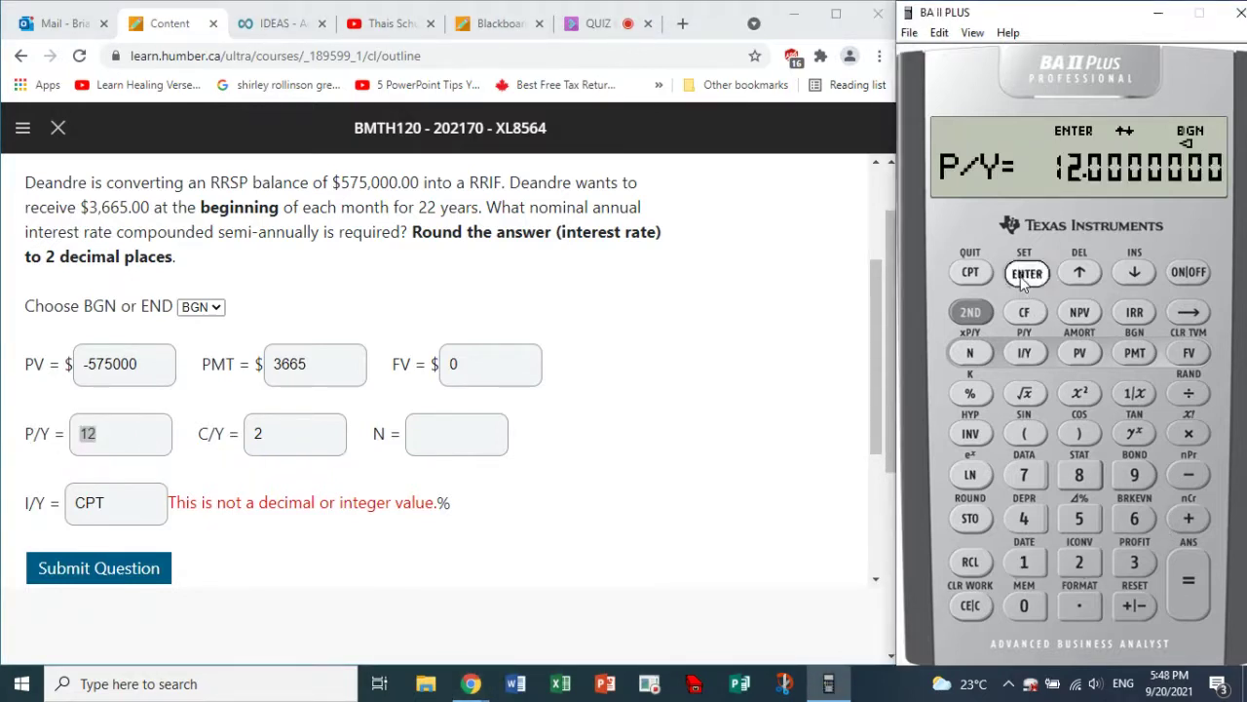
click(1134, 276)
click(268, 433)
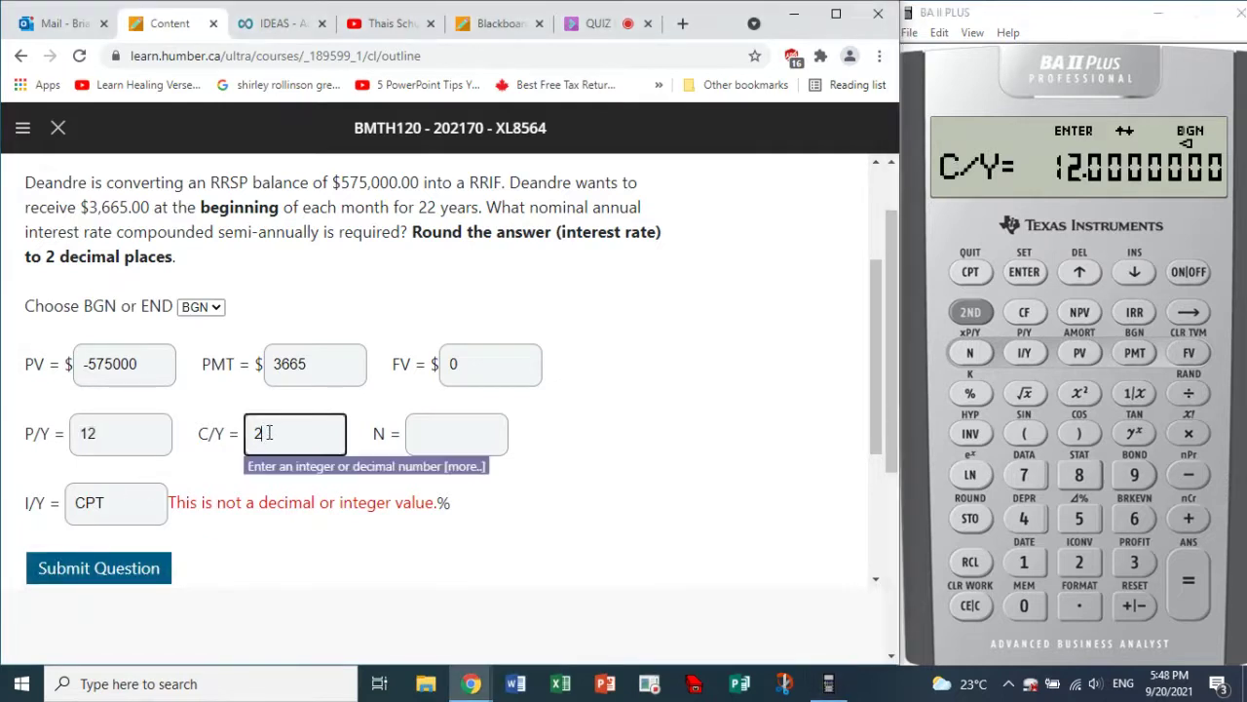
double_click(268, 433)
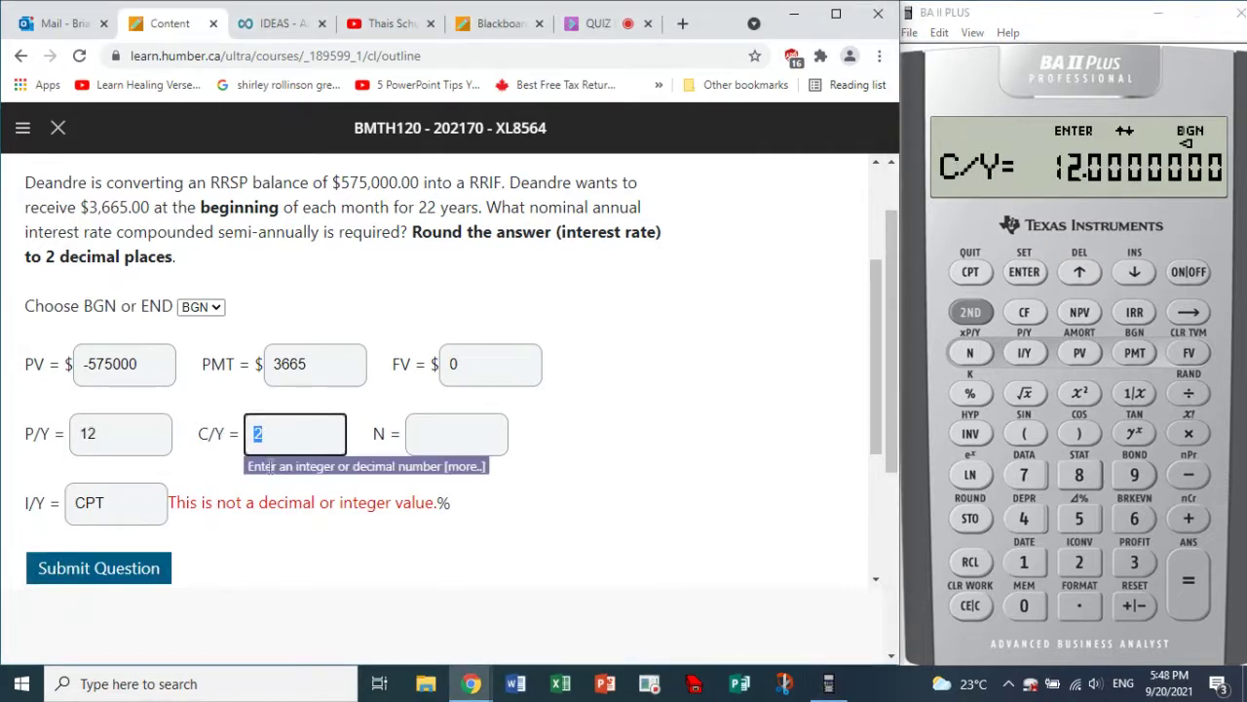
click(1078, 561)
click(1029, 274)
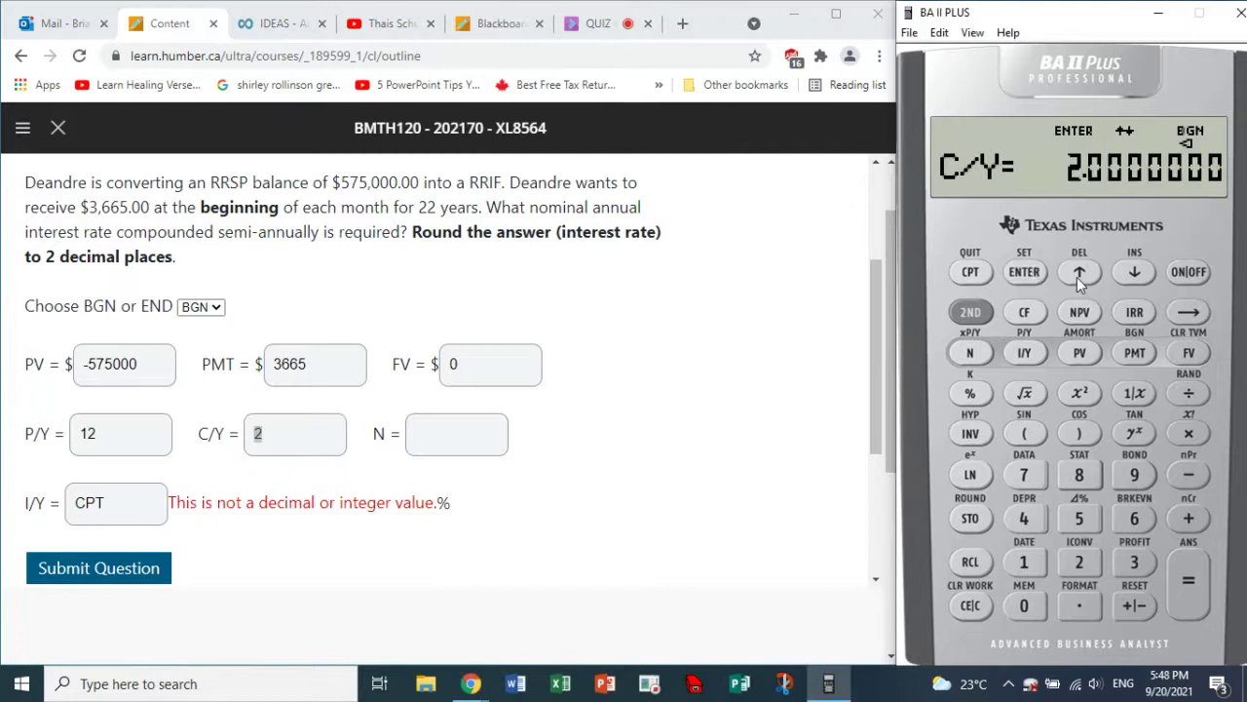
click(1137, 273)
click(1136, 274)
click(975, 312)
click(972, 271)
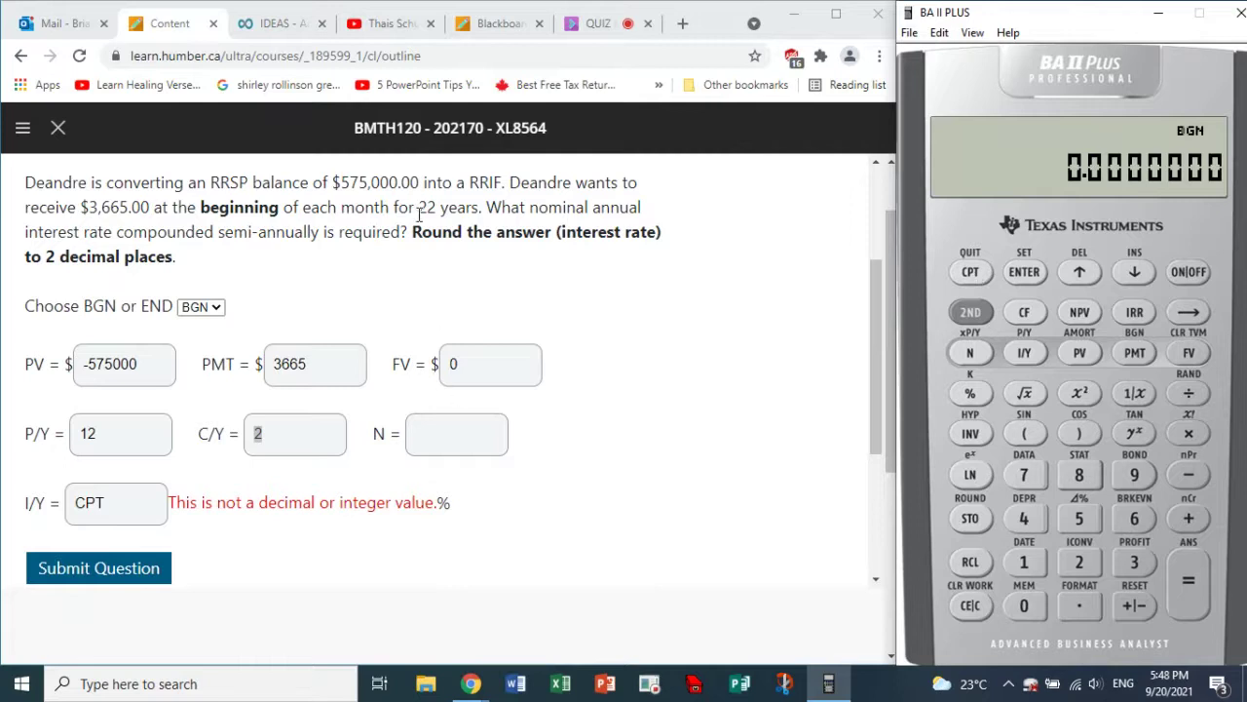
Convert 22 years to 264 monthly periods with xP/Y and enter 264 for N.
drag(420, 212, 476, 211)
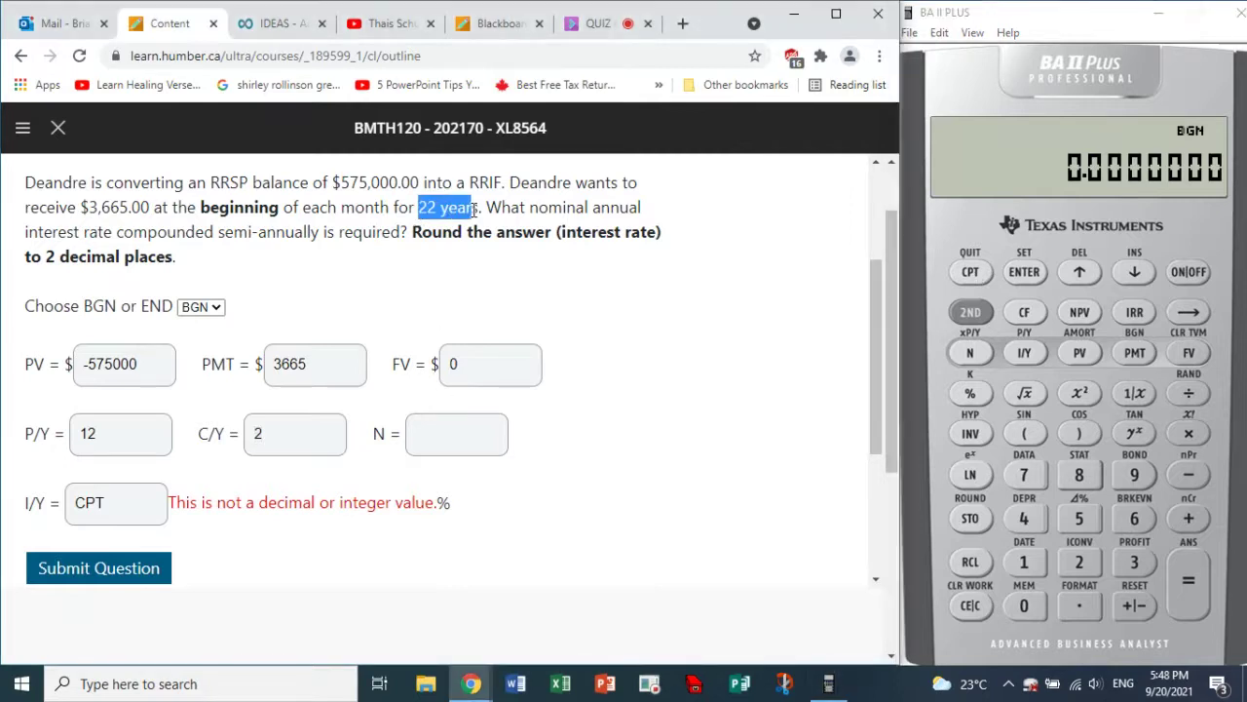
click(1080, 562)
click(1082, 563)
click(971, 311)
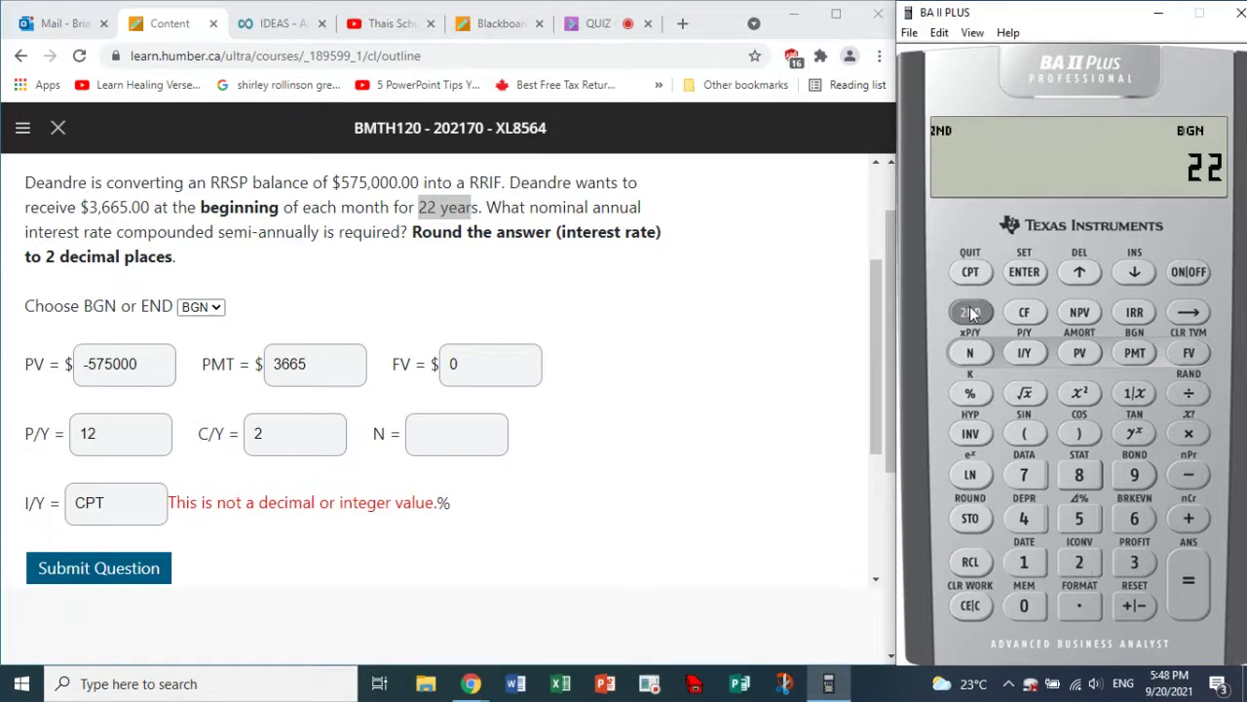
click(971, 352)
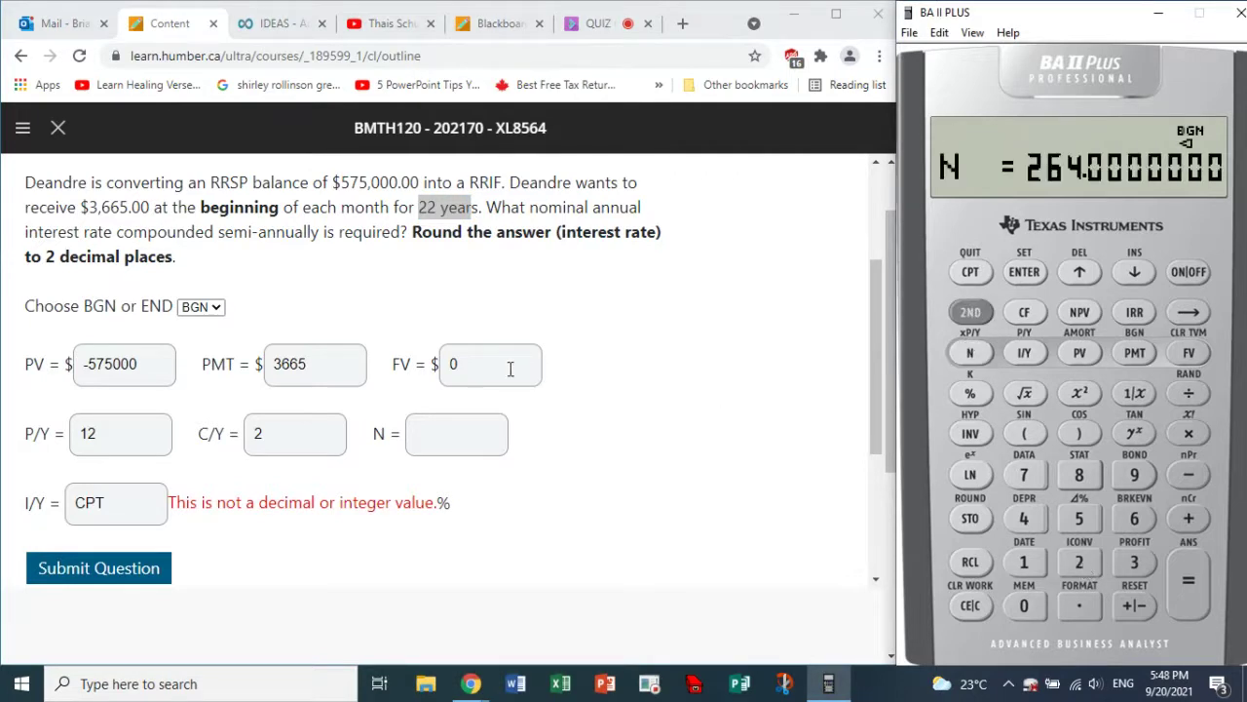
click(443, 431)
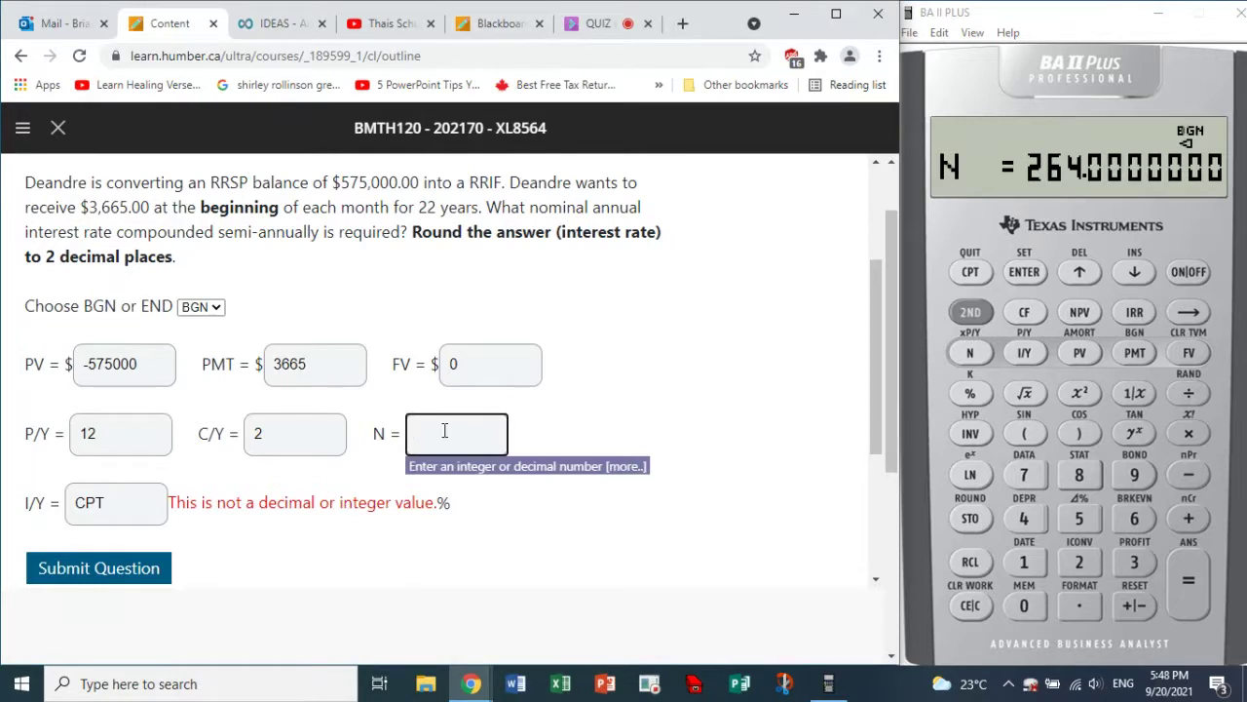
click(630, 518)
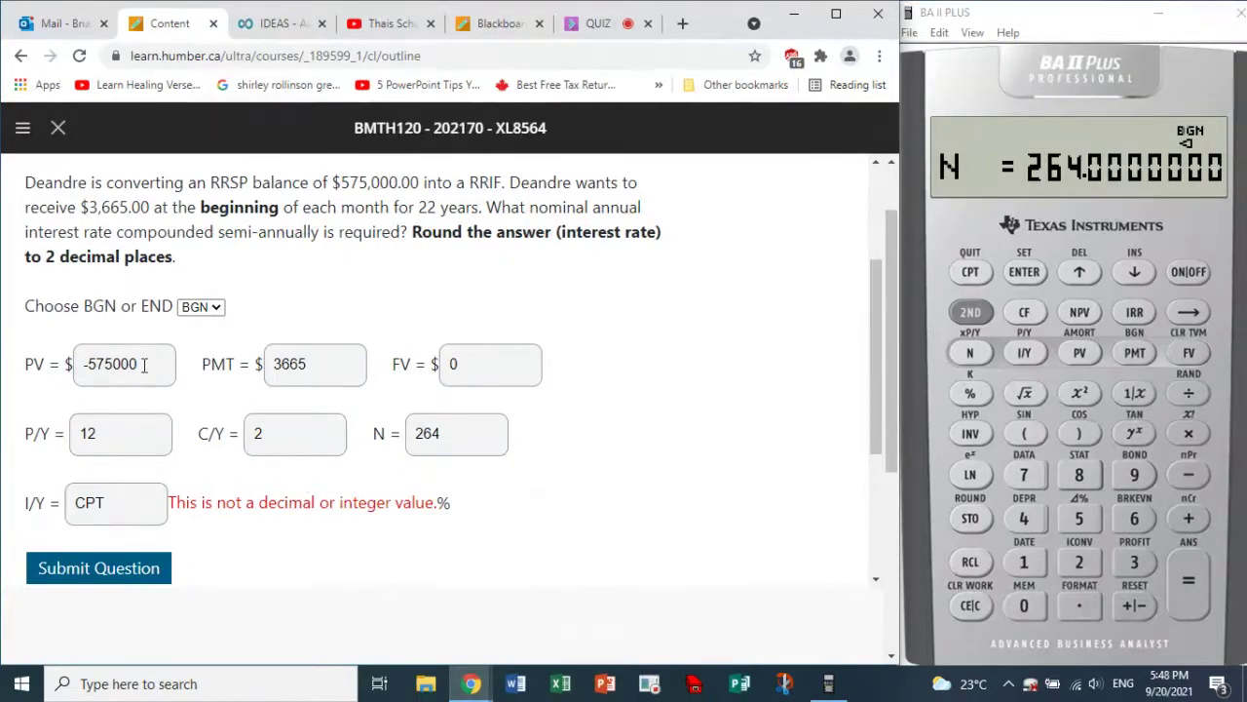
drag(144, 364, 56, 368)
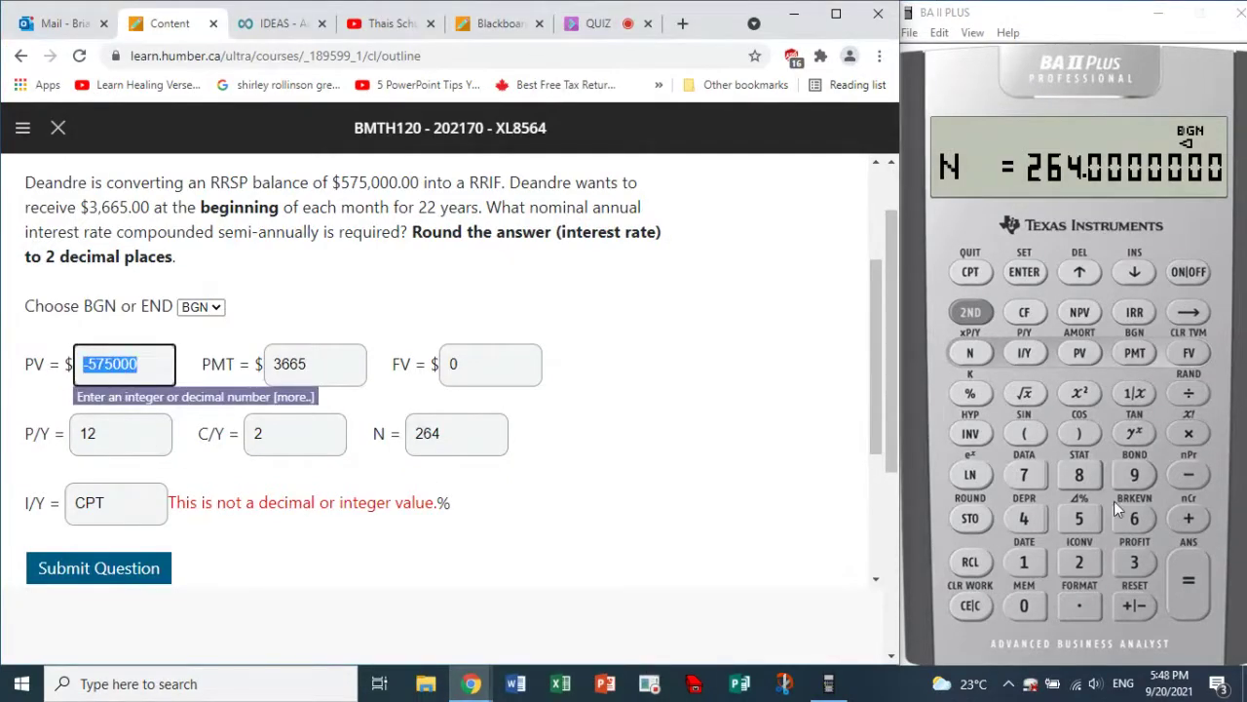
Key in −575,000 as the present value on the calculator.
click(1085, 521)
click(1024, 475)
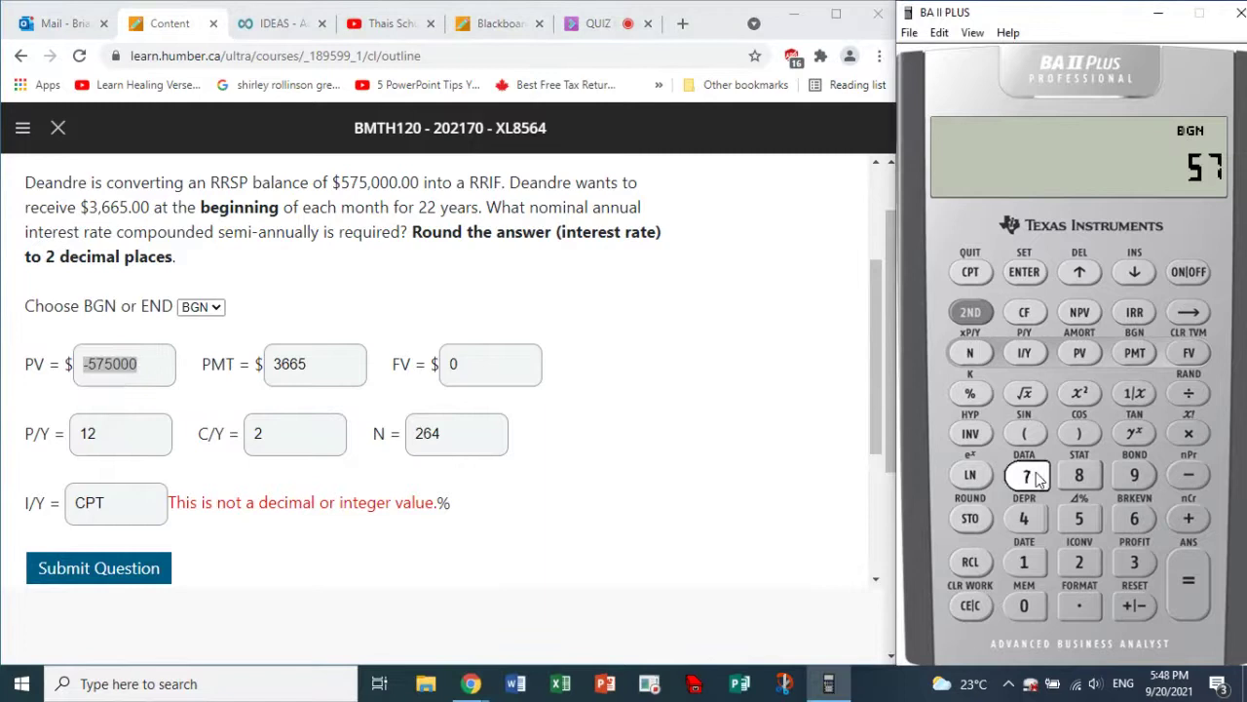
click(1081, 519)
click(1030, 599)
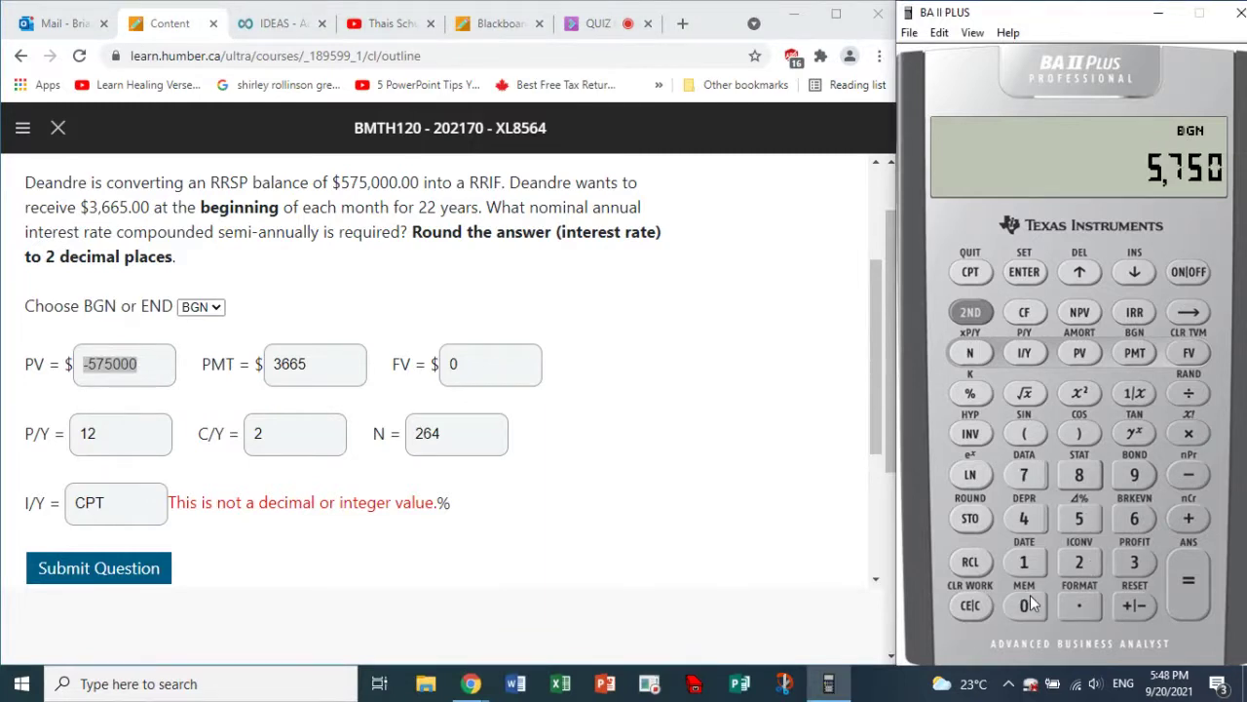
click(1031, 598)
click(1031, 598)
click(1131, 606)
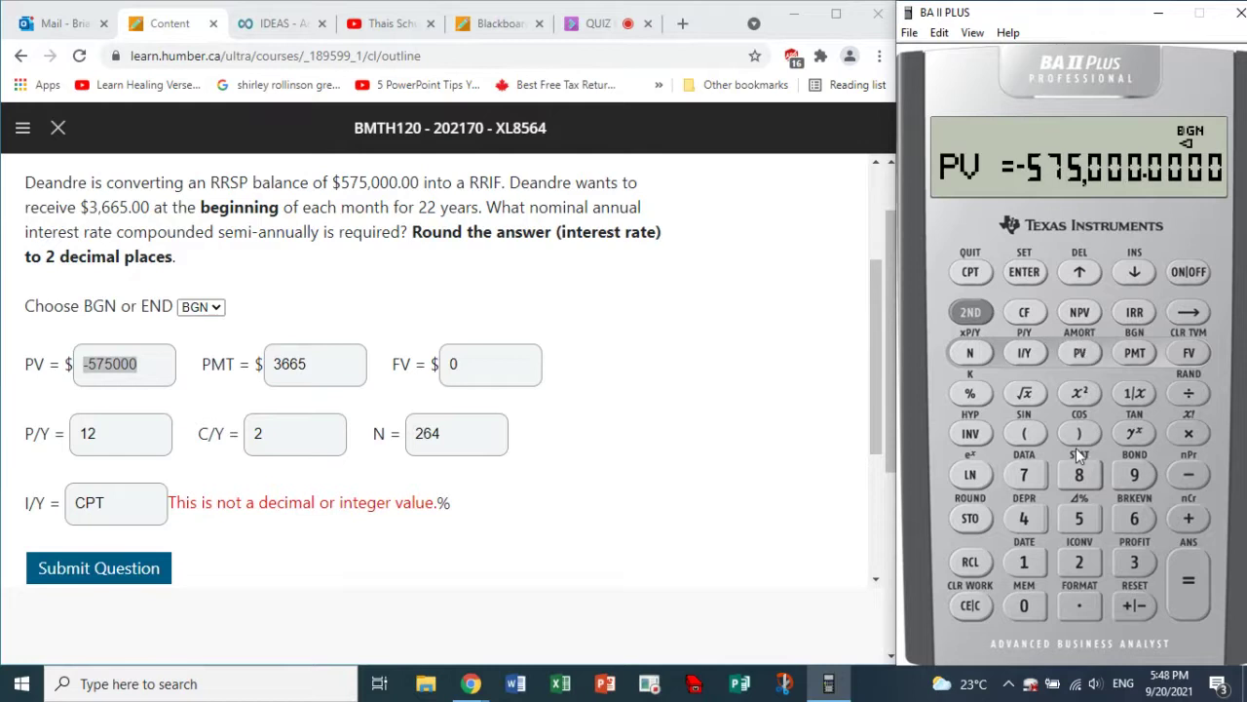
Store PMT 3,665 and FV 0, then compute I/Y as 5.3203601.
double_click(328, 361)
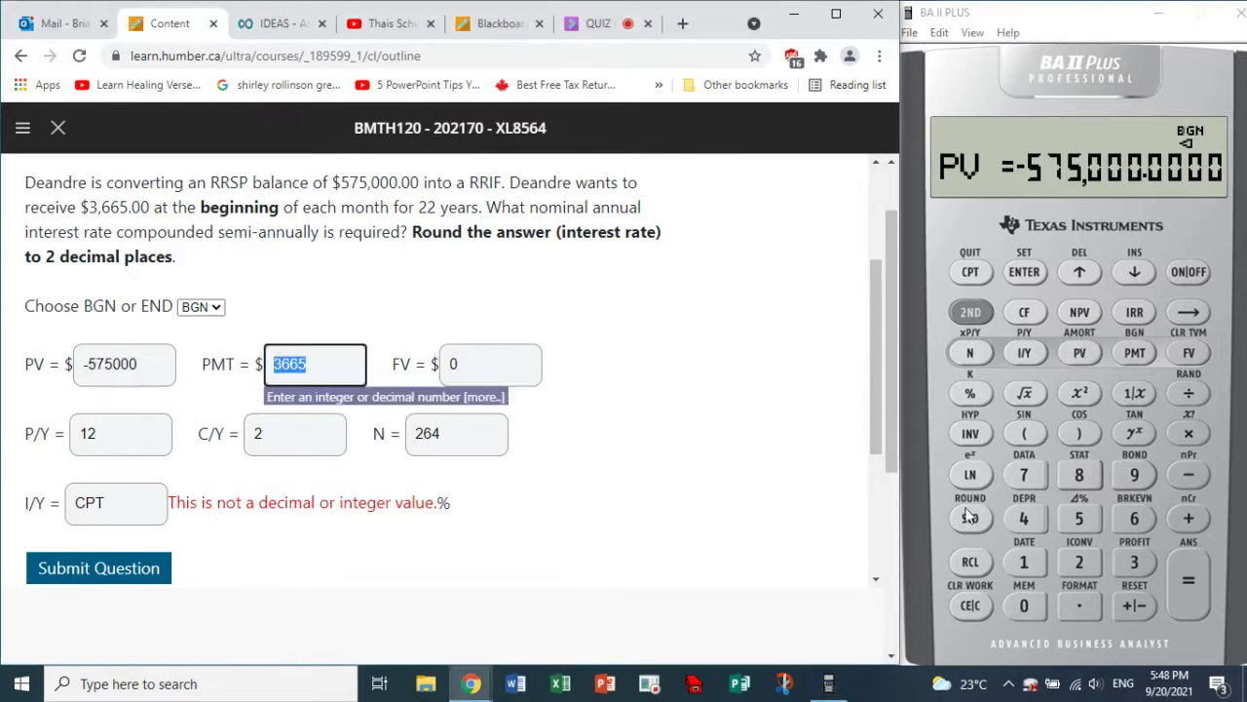
click(1135, 564)
click(1135, 522)
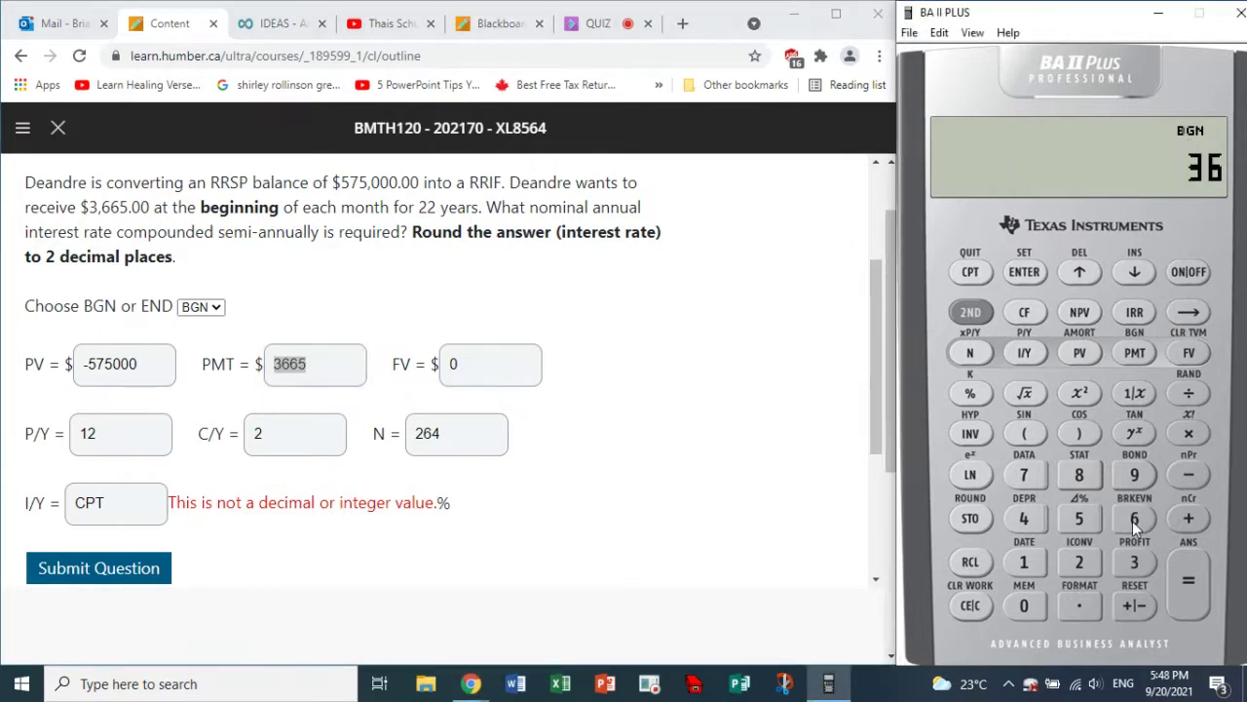
click(1133, 521)
click(1081, 521)
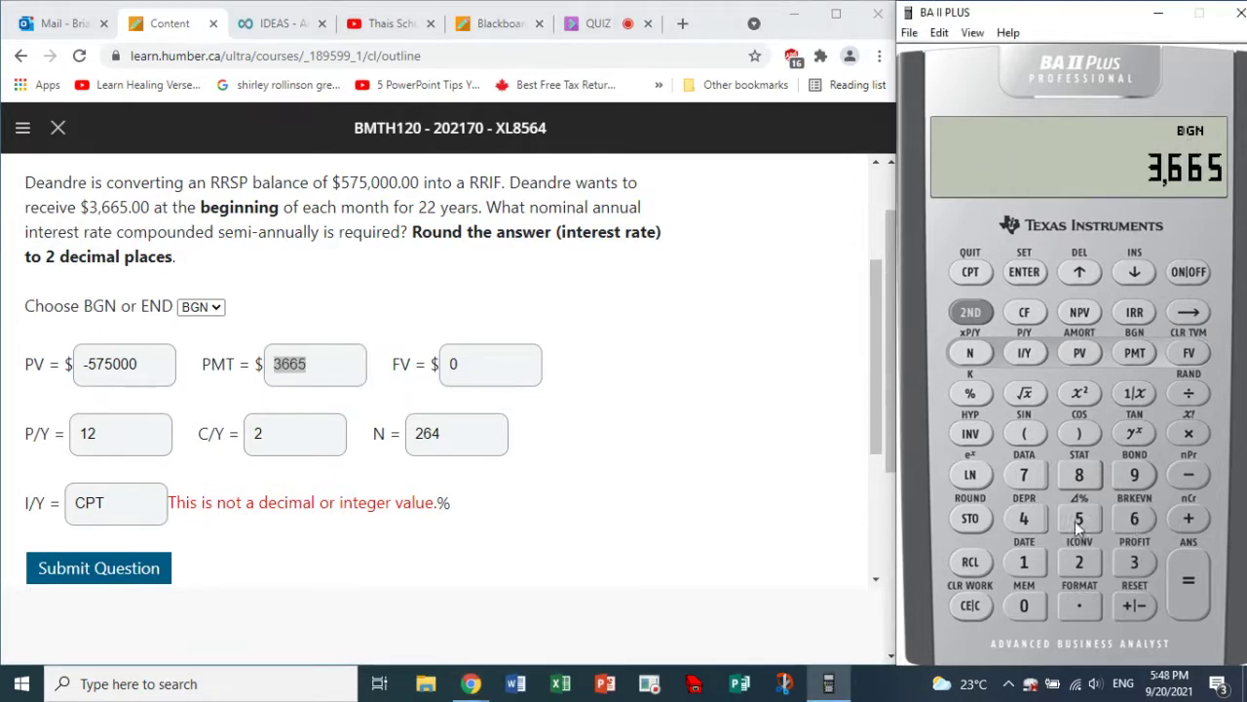
click(1134, 355)
click(1027, 613)
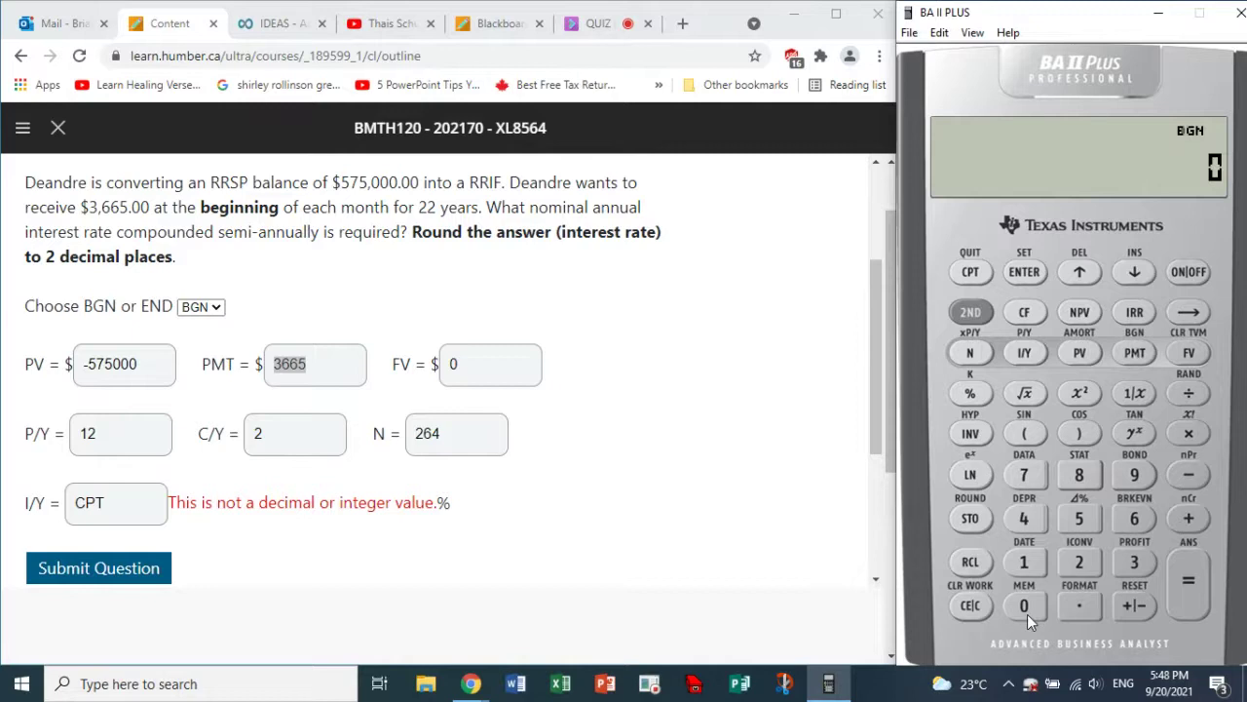
click(1189, 354)
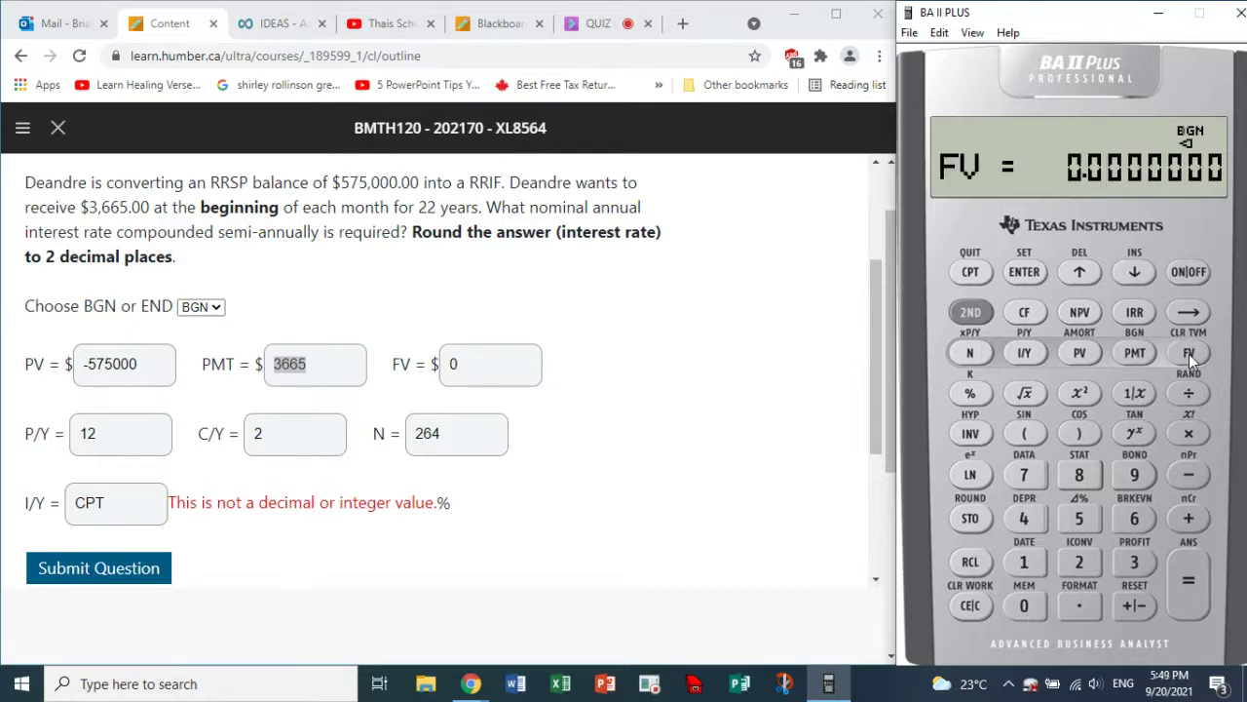
click(975, 273)
click(1024, 354)
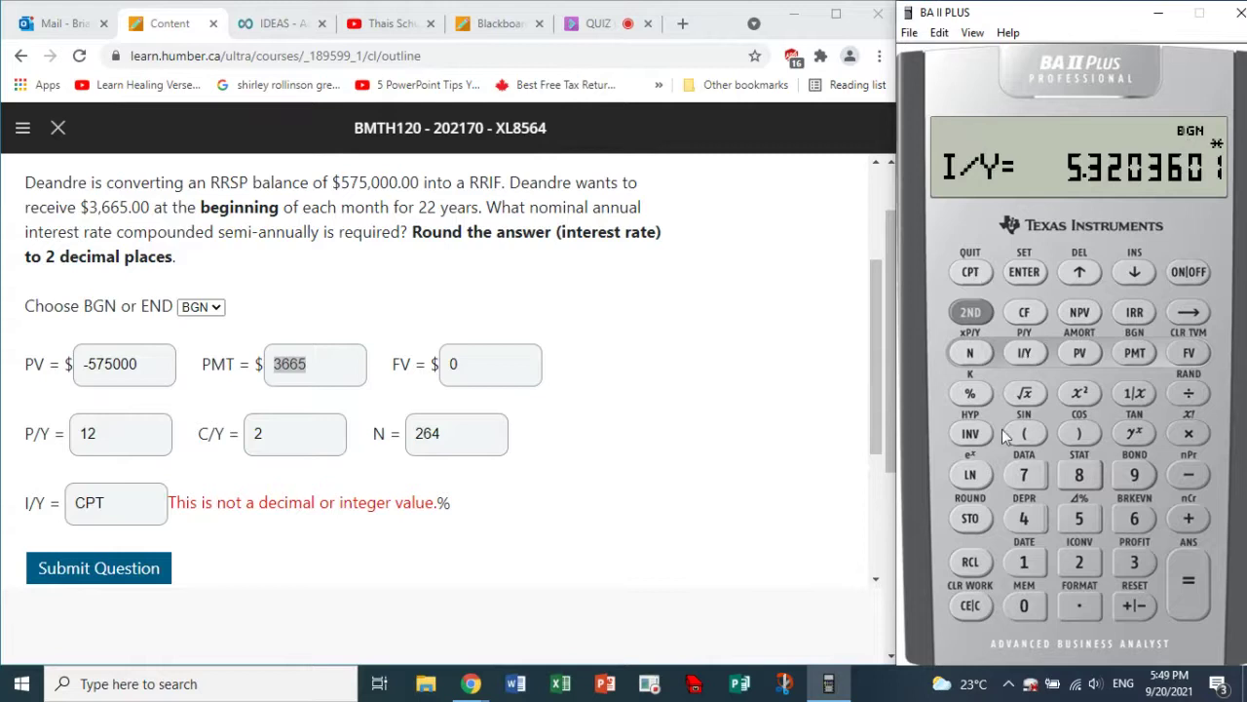
Replace CPT in the I/Y box with 5.32 and submit Question 3 for 2/2 points.
drag(159, 485, 5, 508)
text(5)
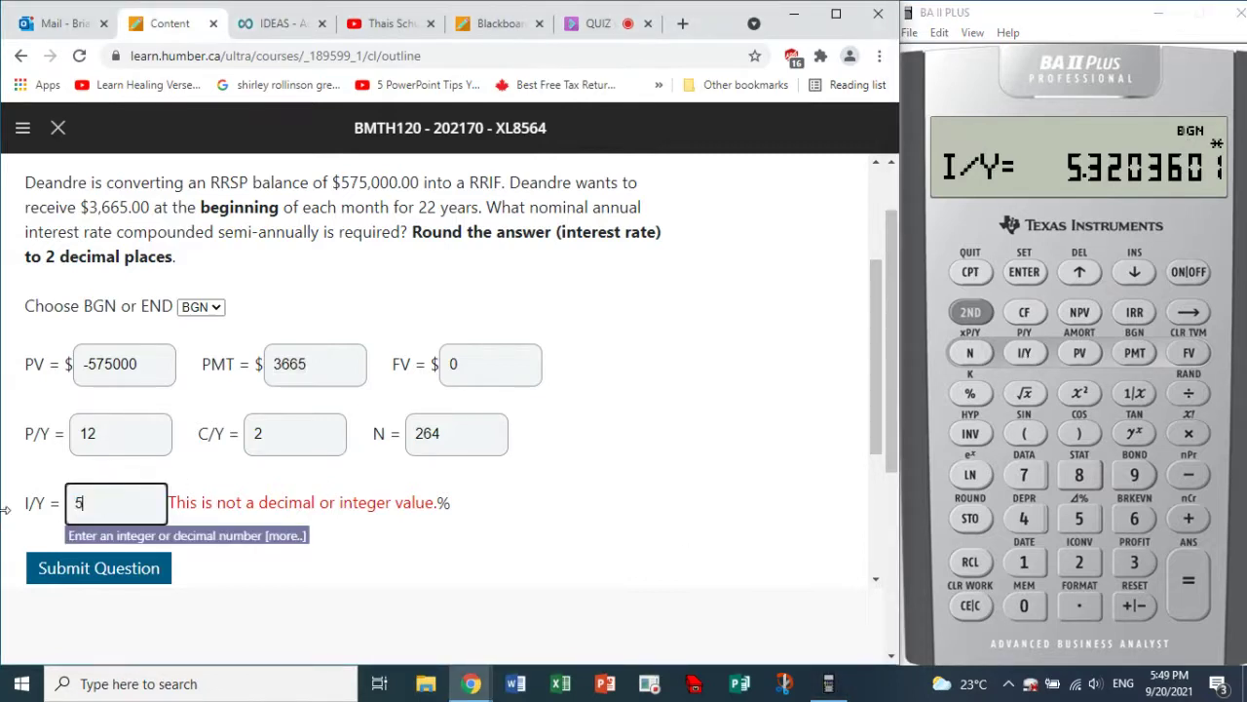
text(.32)
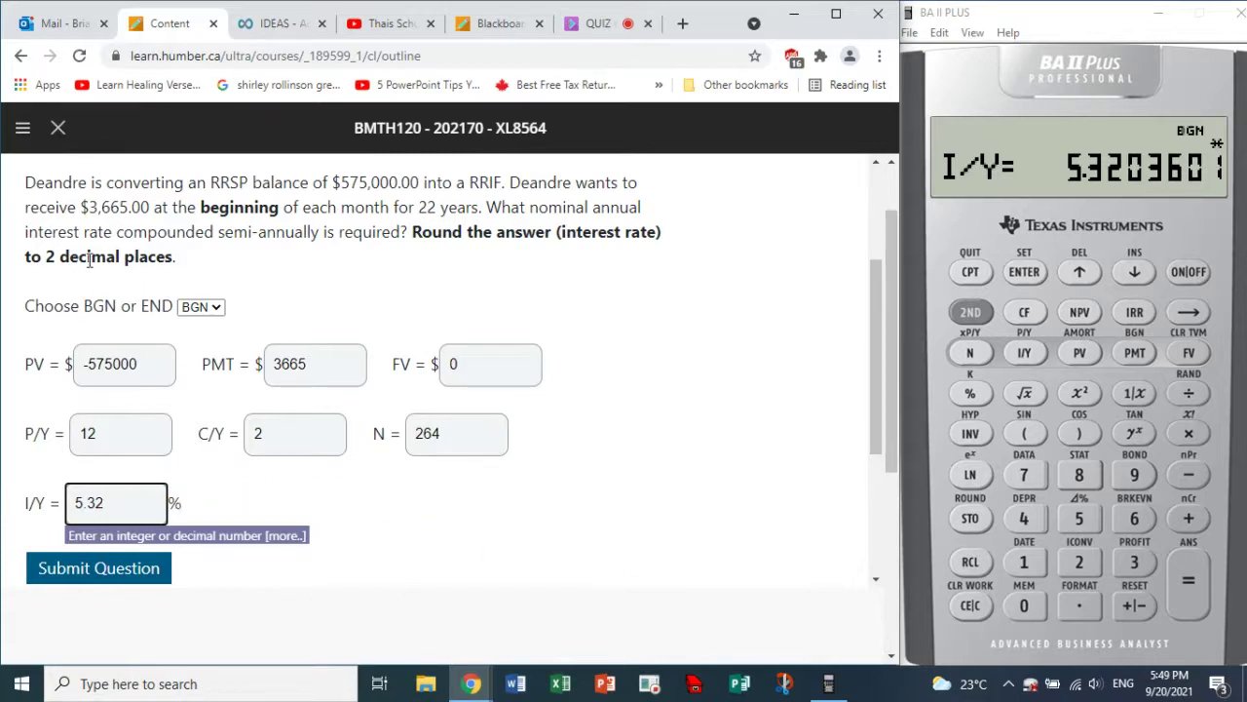
drag(413, 231, 377, 267)
click(640, 477)
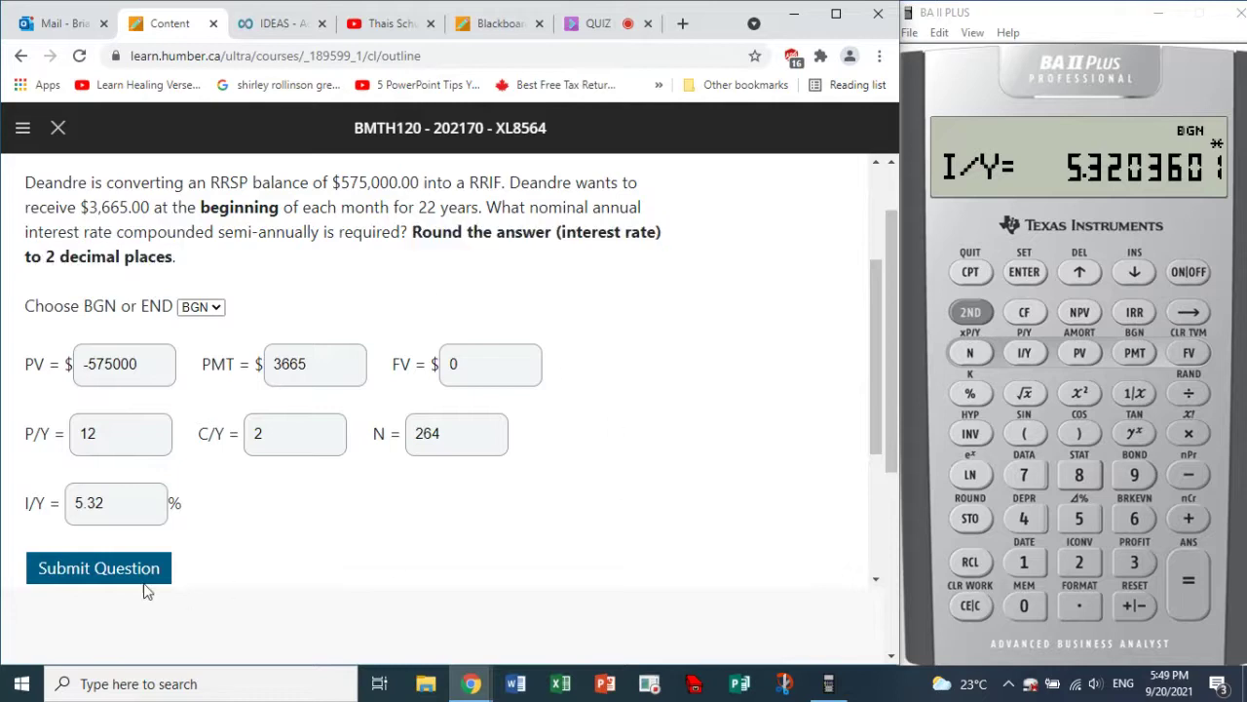
click(119, 572)
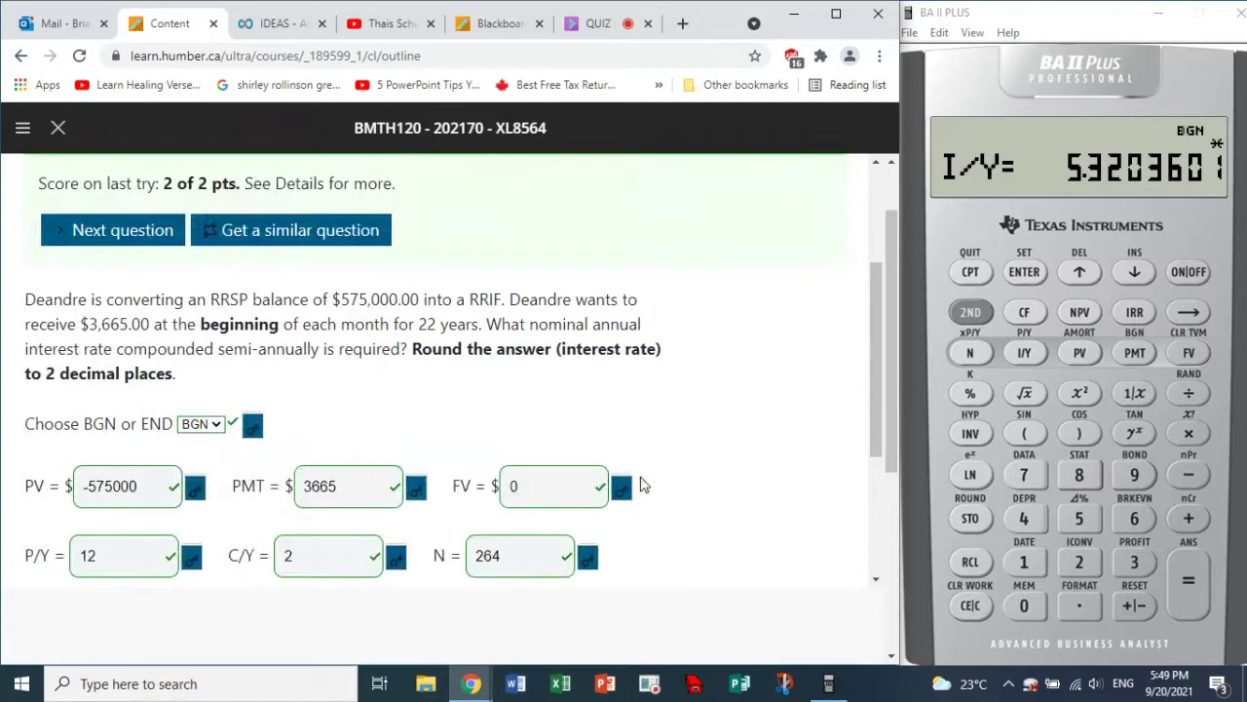
drag(875, 346, 872, 304)
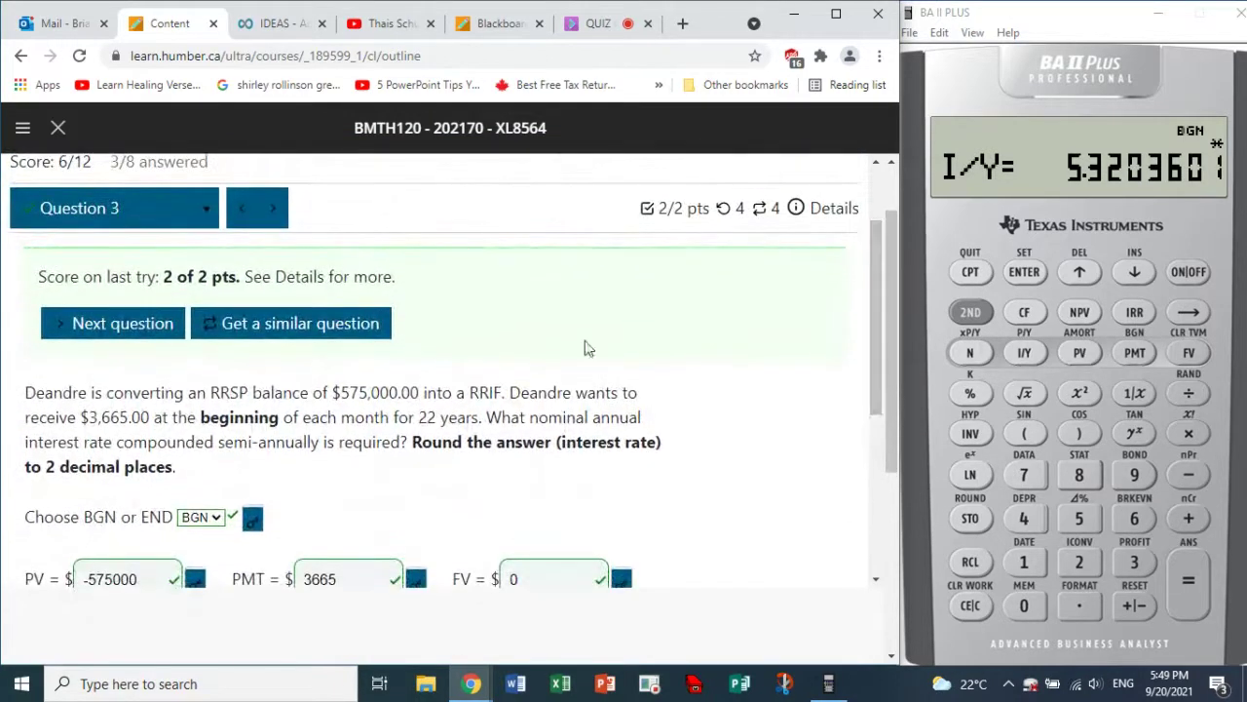
Go to Question 4 and highlight 'end', the 2.98% semiannual rate and the years-and-months requirement.
click(122, 324)
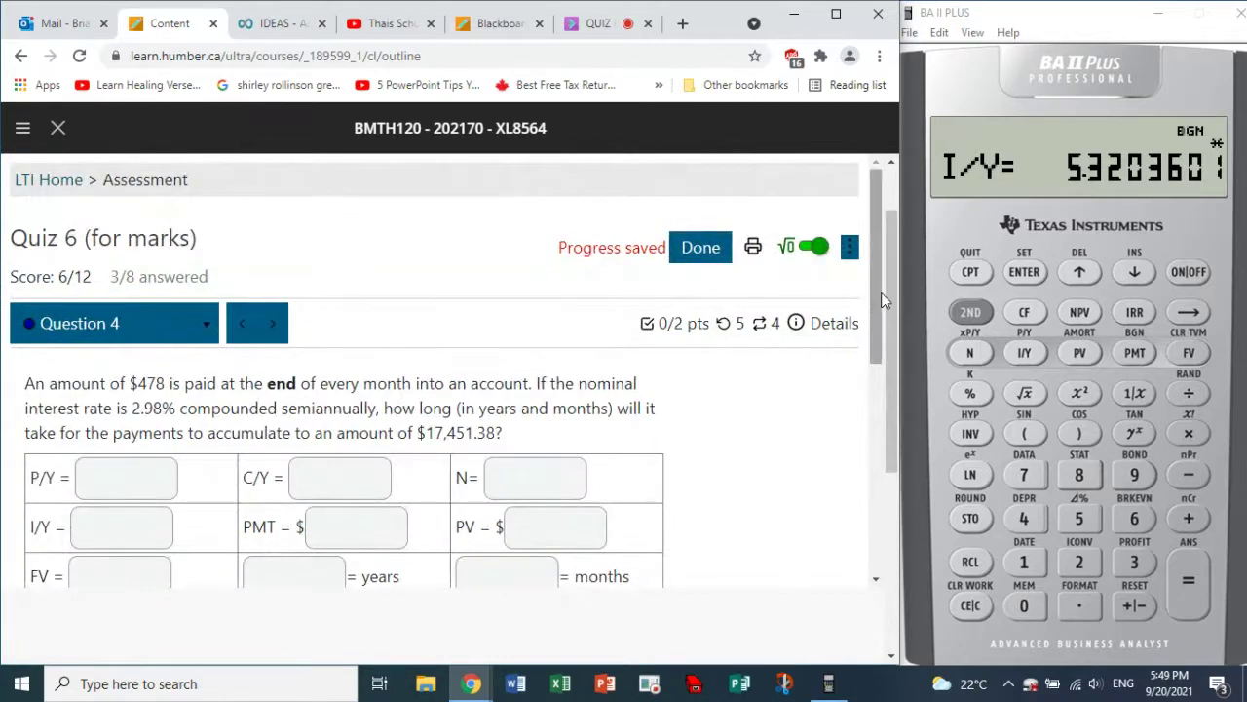
drag(881, 293, 890, 327)
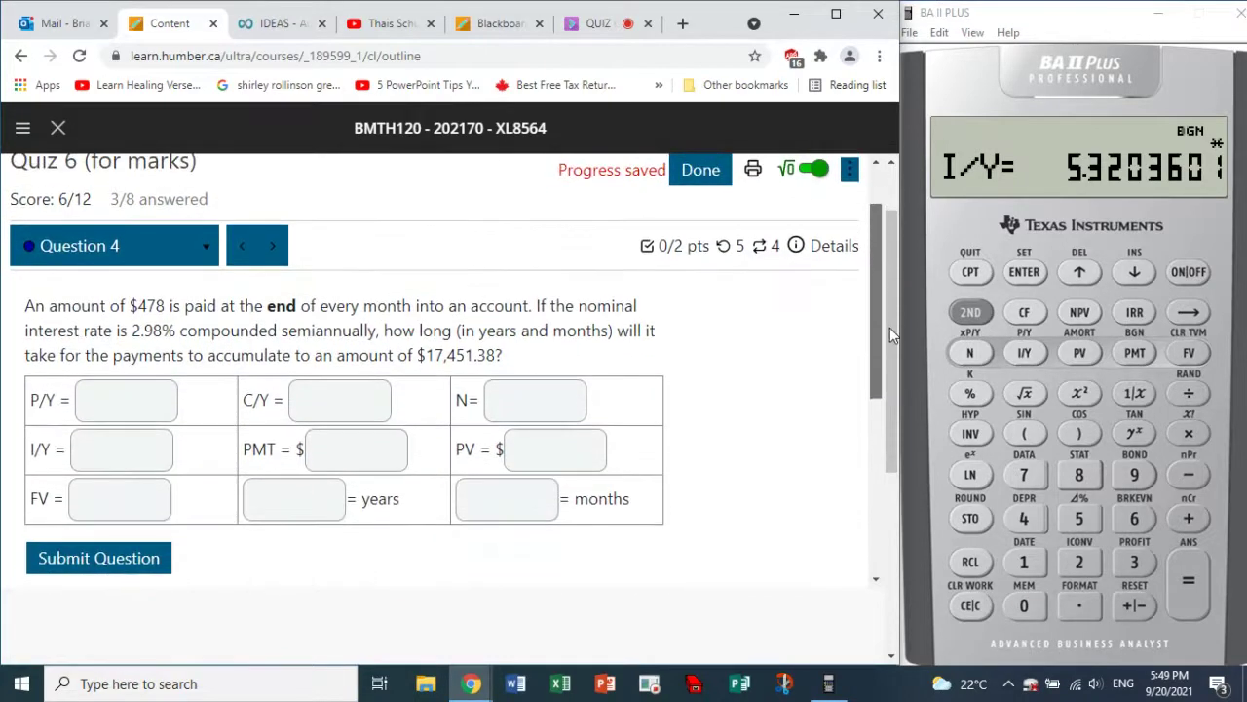
double_click(285, 308)
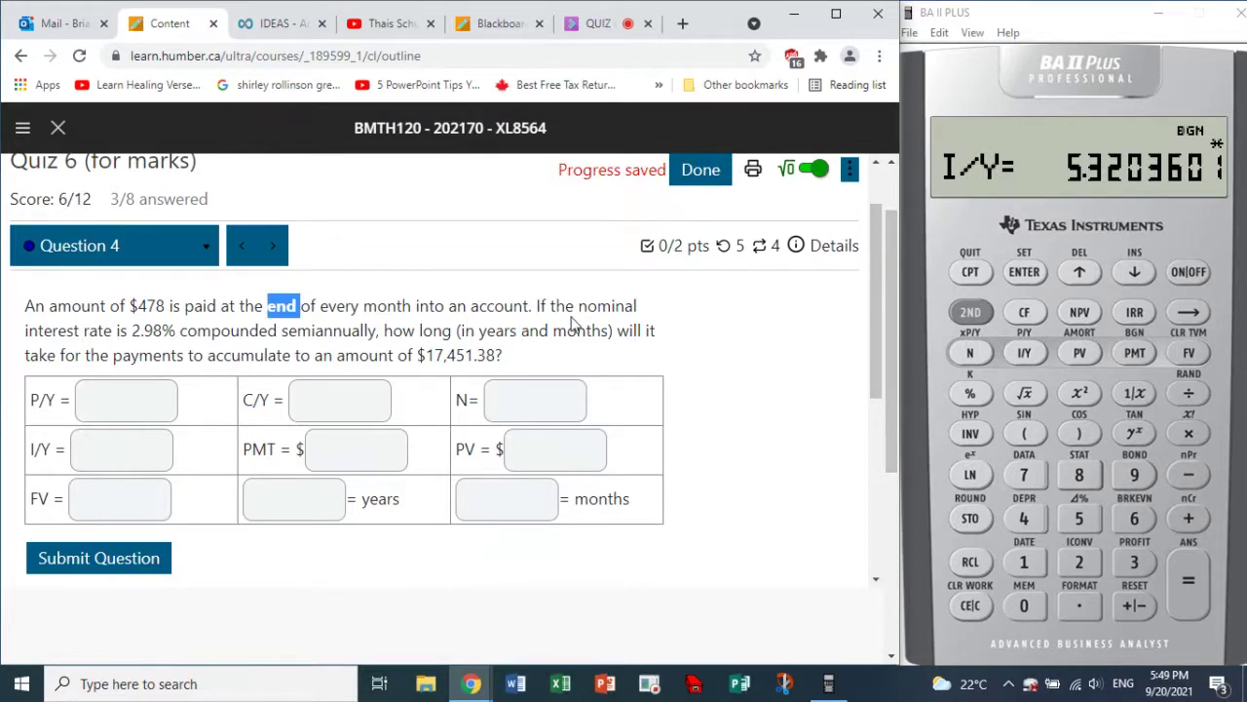
drag(135, 333, 378, 337)
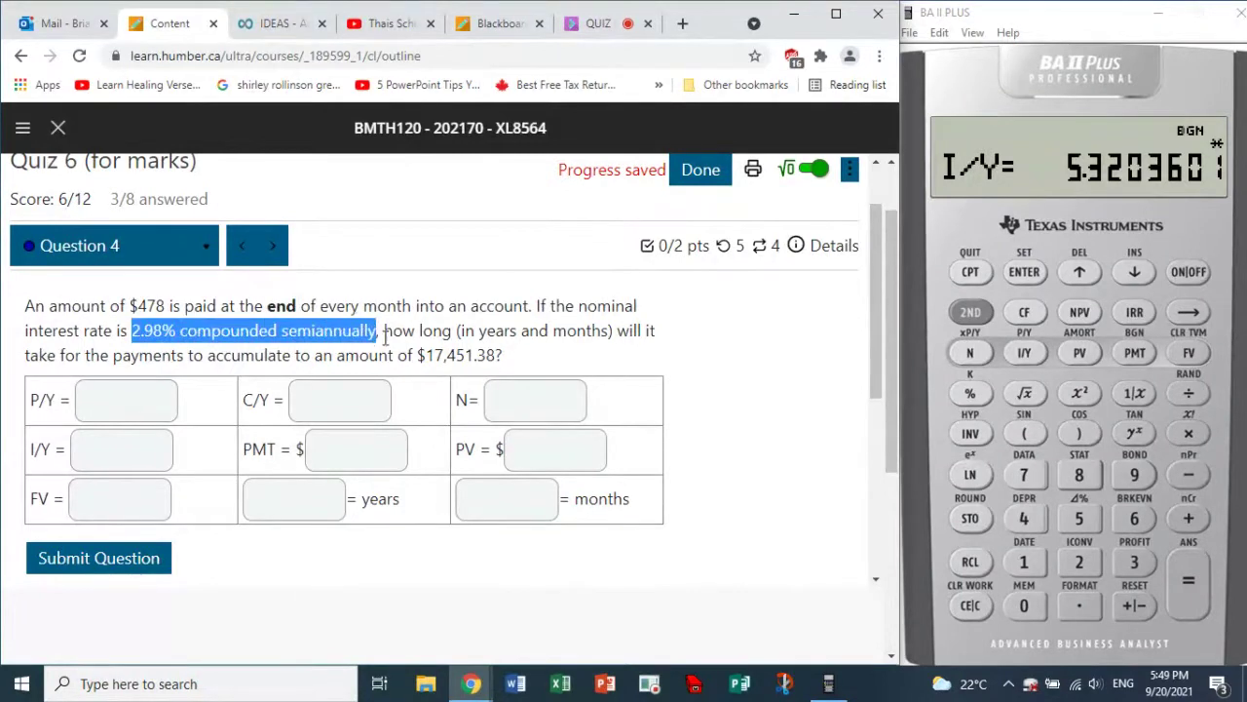
drag(466, 331, 593, 329)
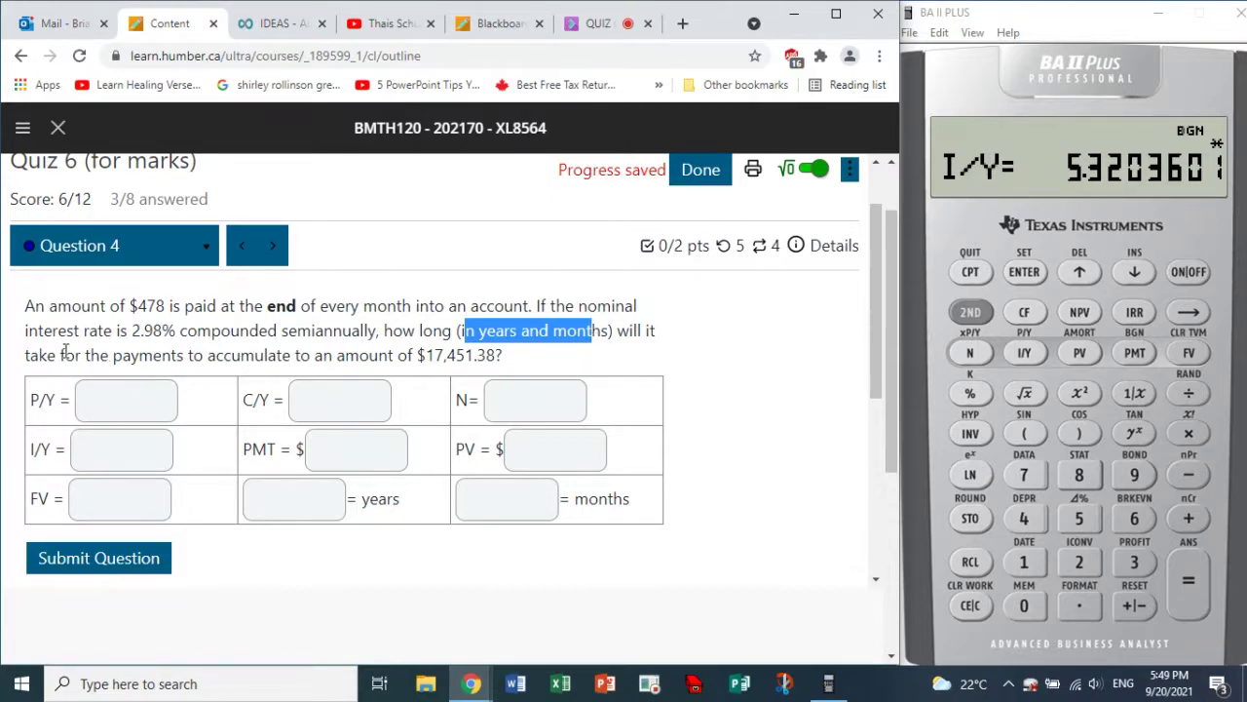
Highlight the $17,451.38 target and the $478 monthly payment, then select the P/Y field.
drag(85, 354, 497, 355)
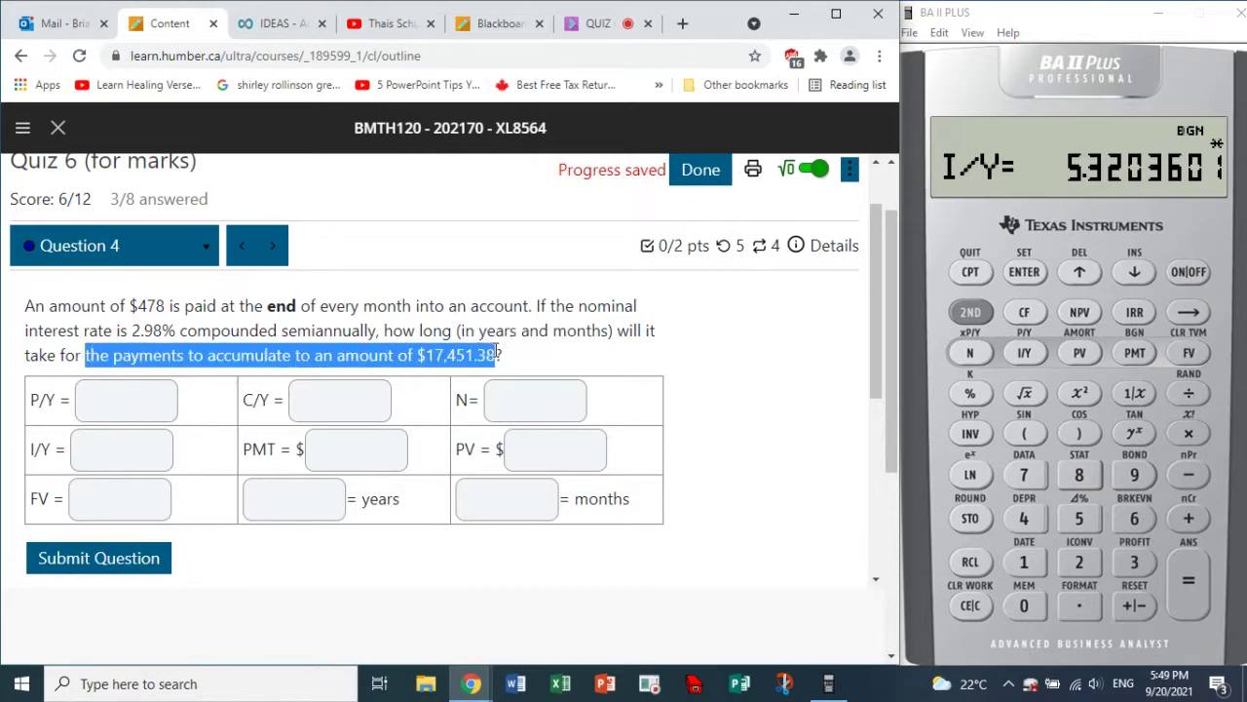
click(588, 364)
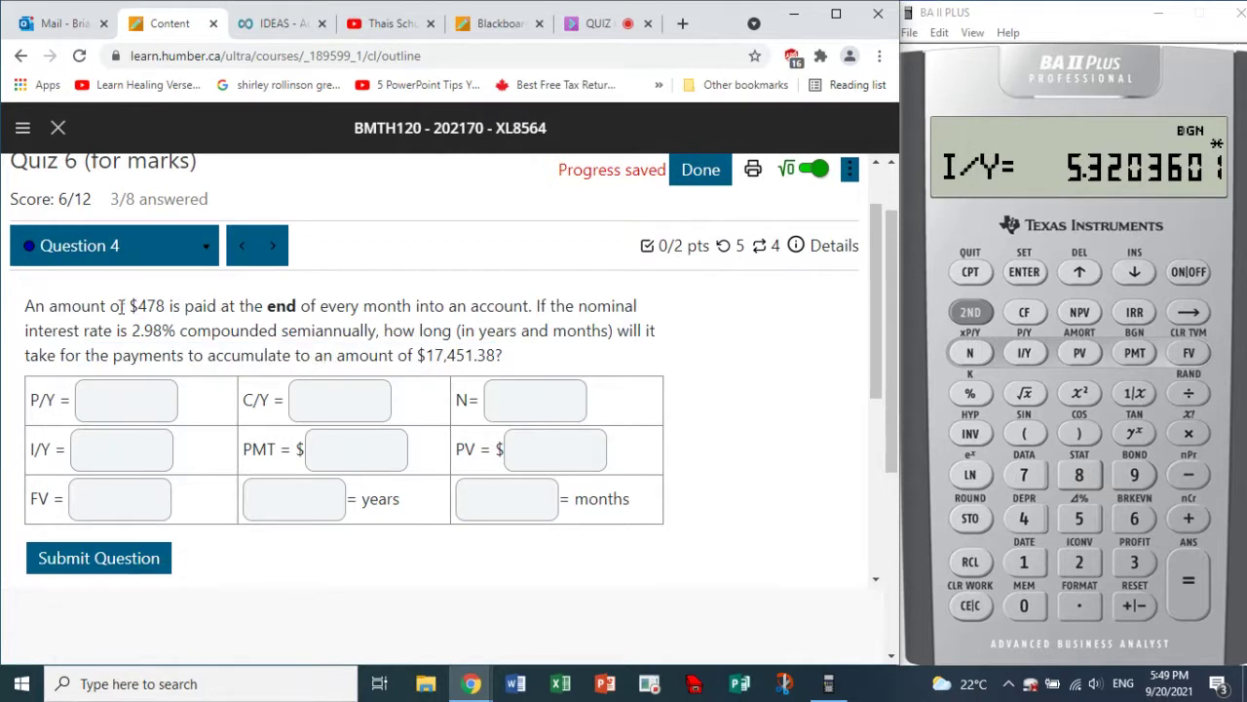
drag(132, 306, 319, 304)
click(409, 306)
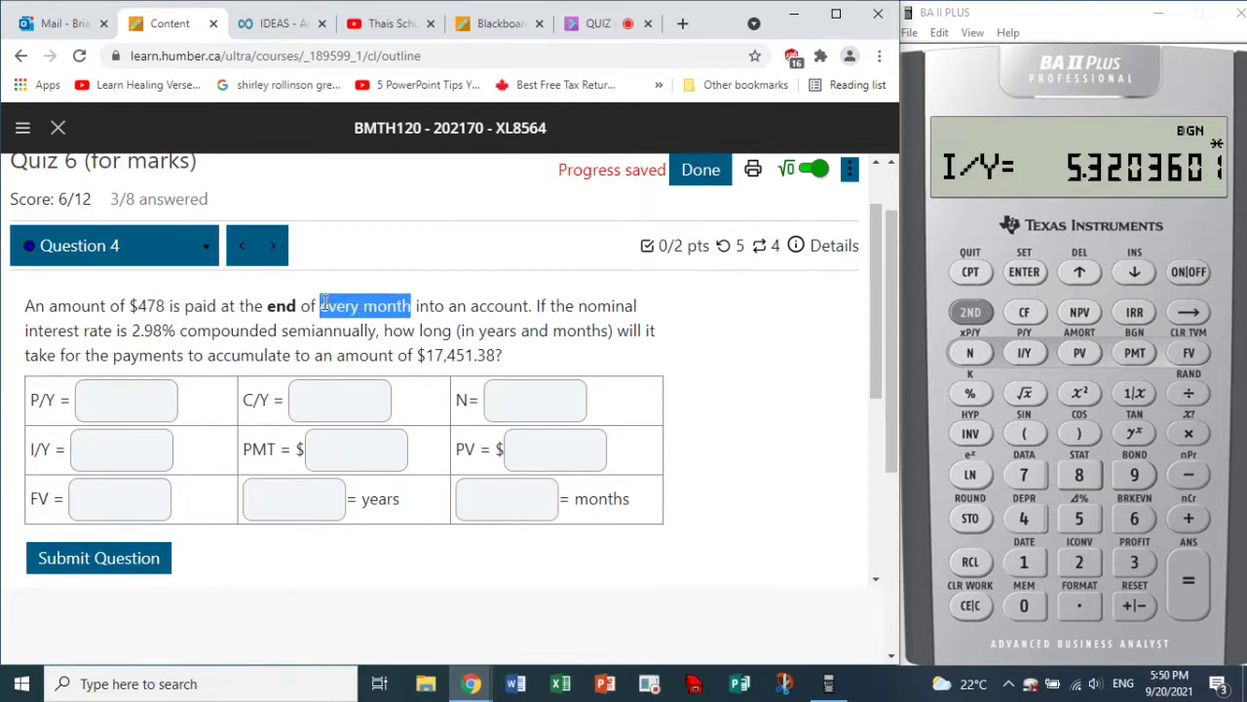
click(152, 395)
Enter P/Y 12, C/Y 2 and I/Y 2.98 for Question 4.
text(12)
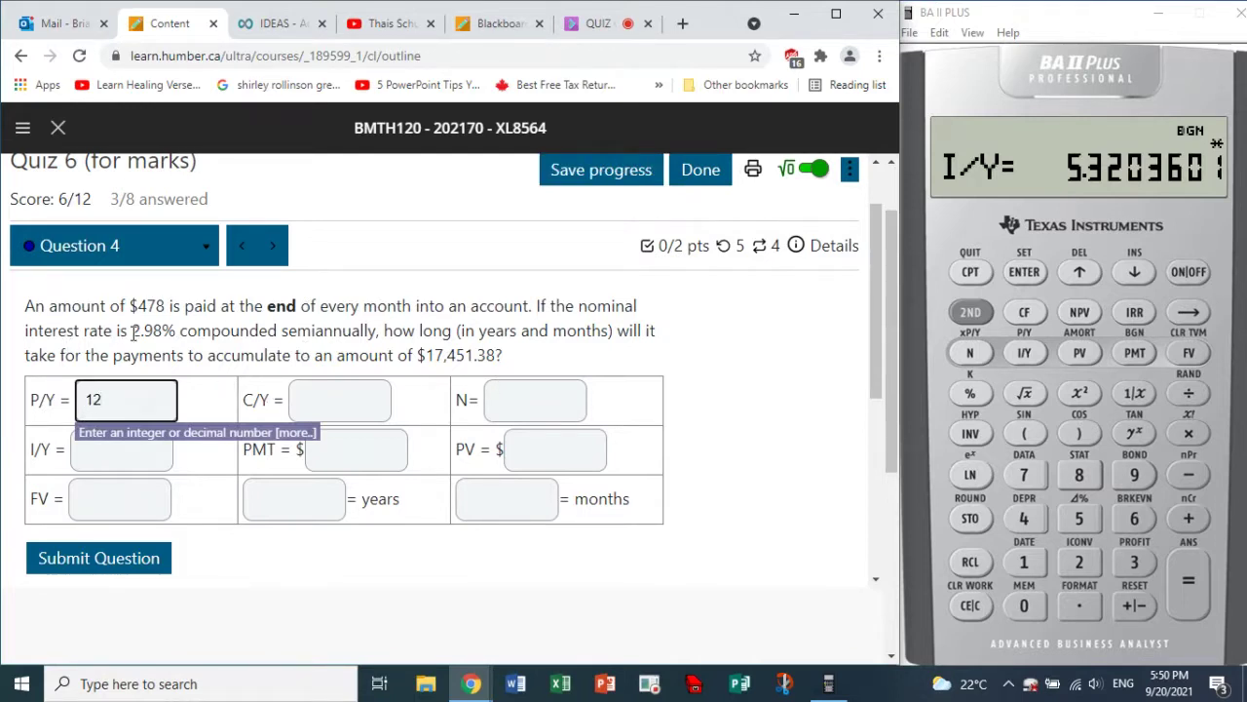
drag(131, 331, 379, 333)
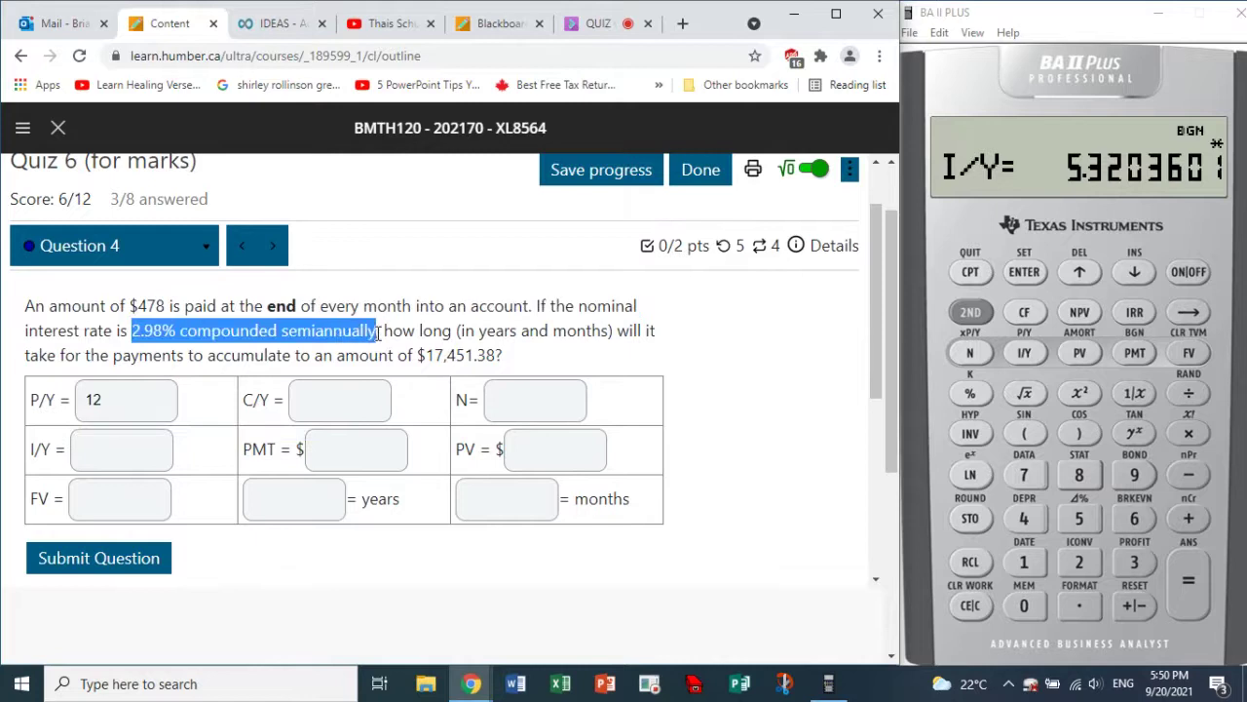
click(337, 401)
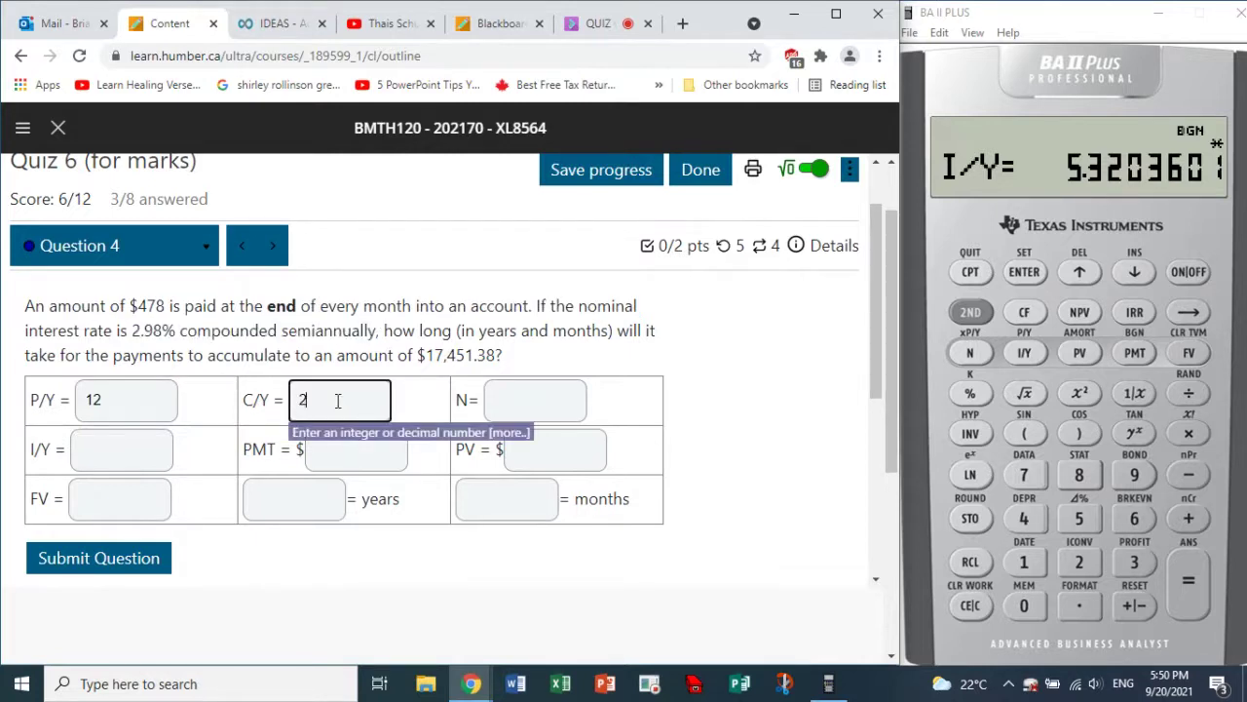
click(565, 399)
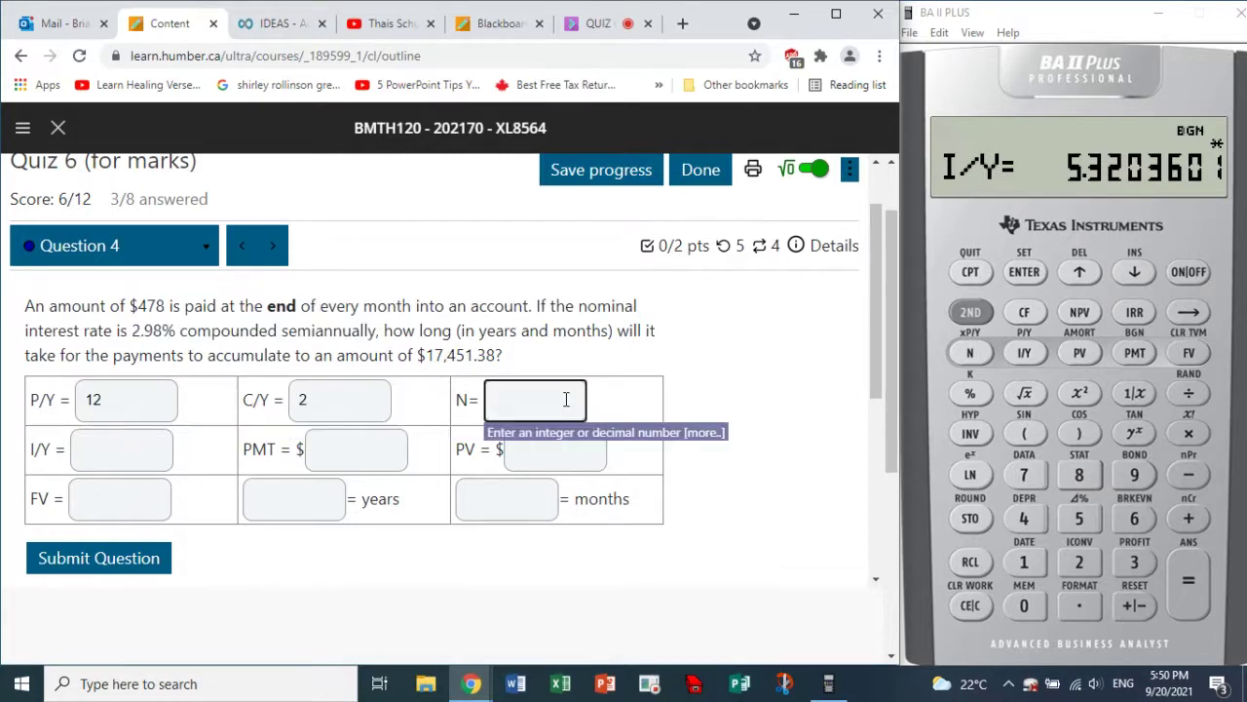
click(146, 448)
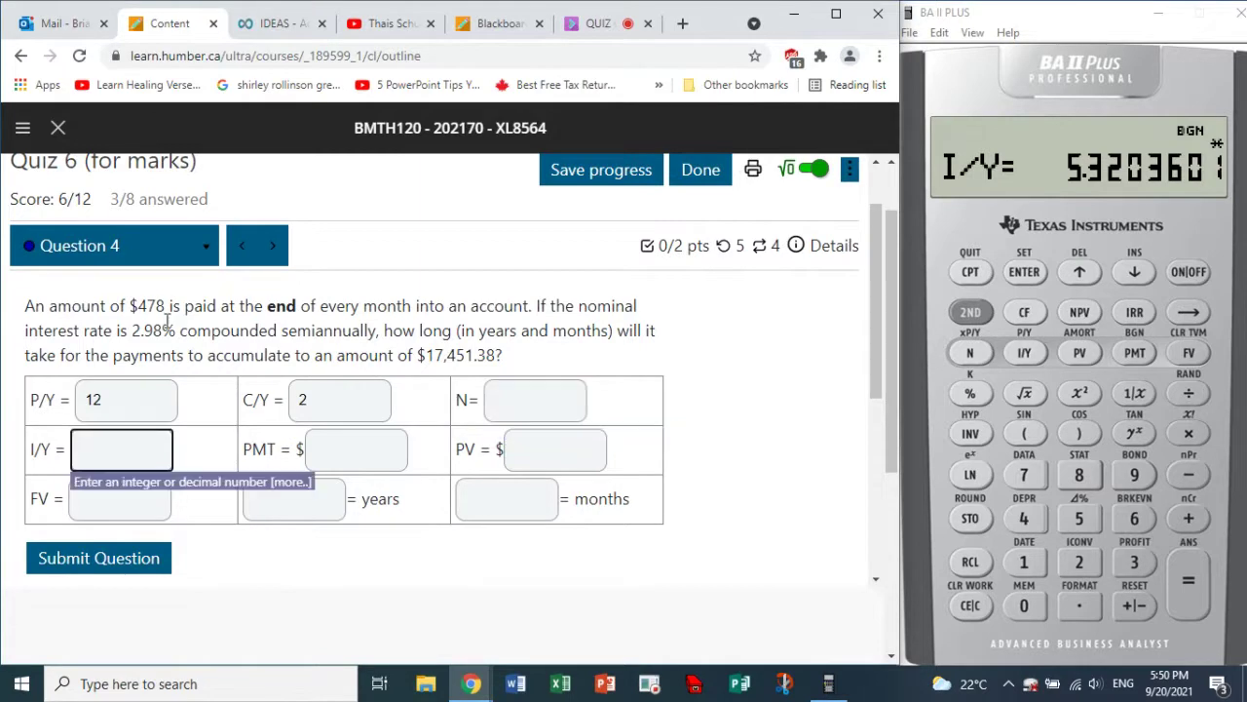
drag(162, 329, 130, 332)
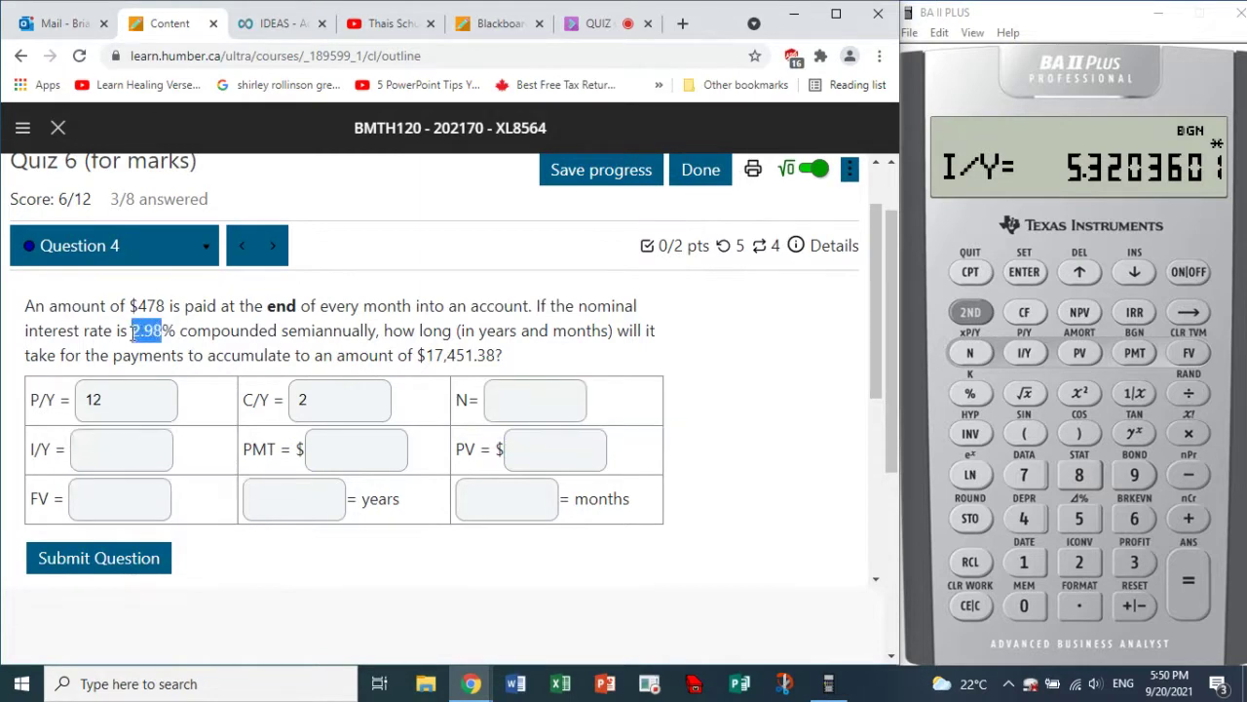
click(132, 438)
text(2)
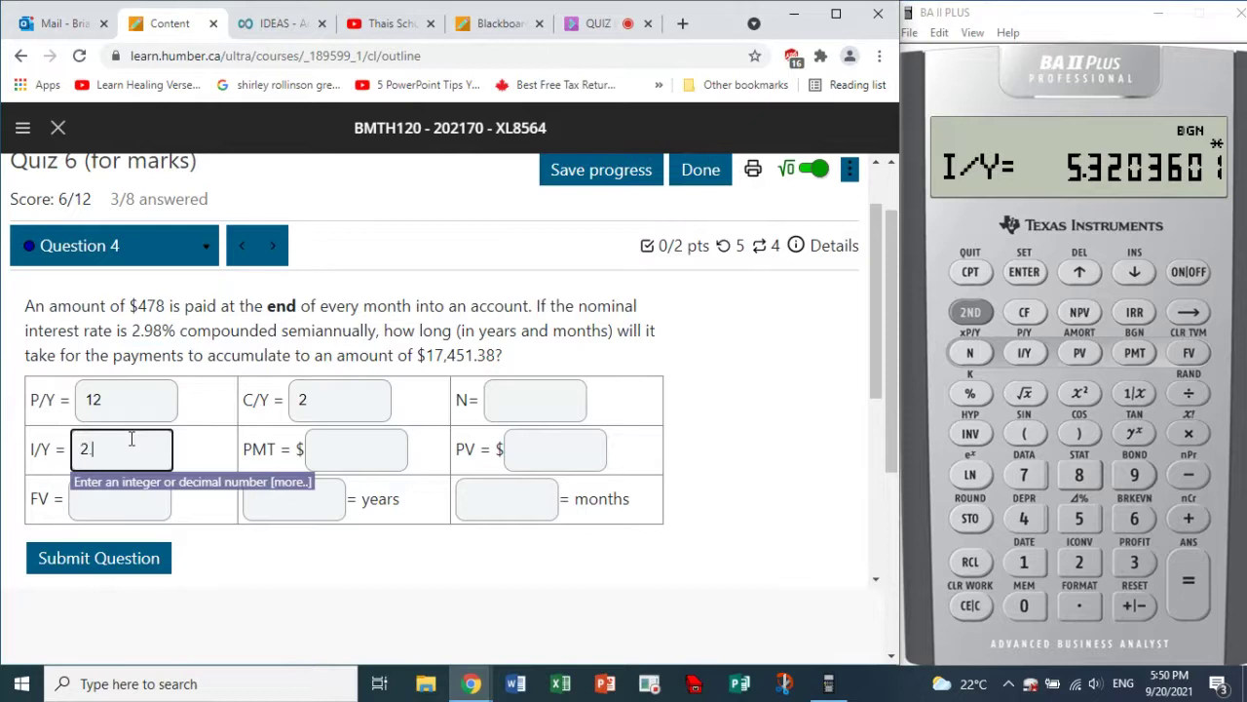
text(.98)
Enter PMT -478, PV 0 and FV 17451.38.
drag(137, 306, 412, 307)
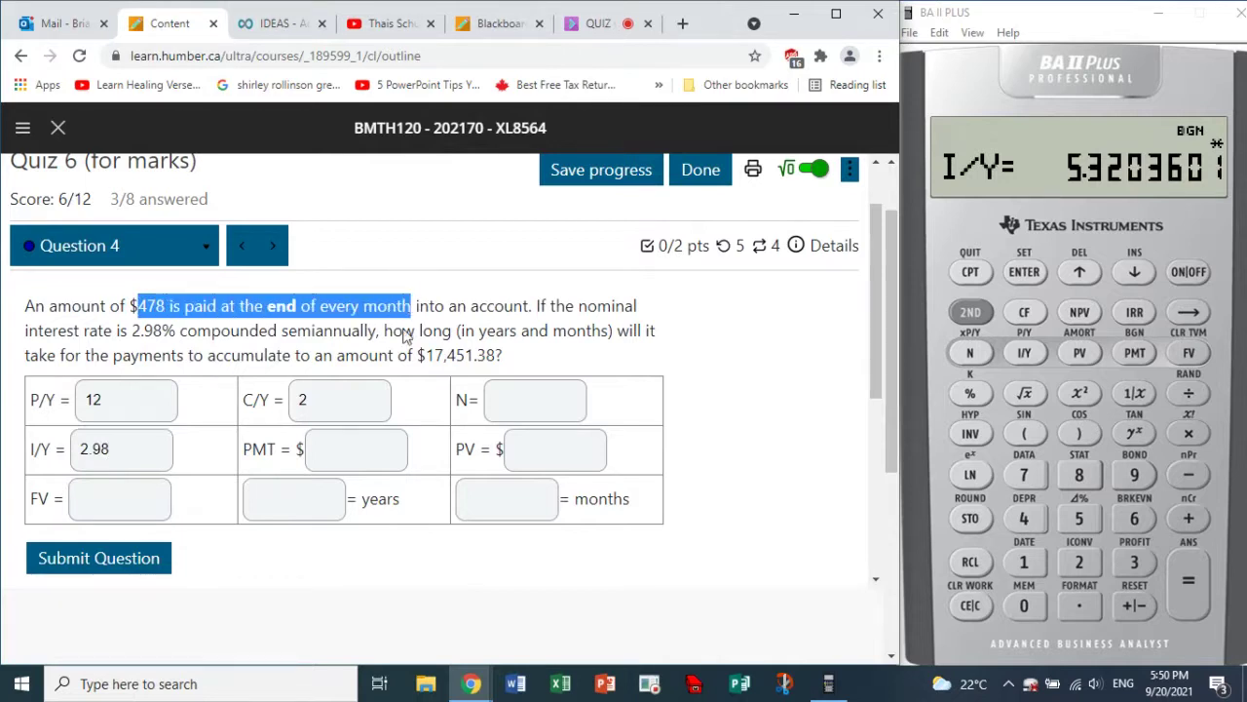
click(372, 444)
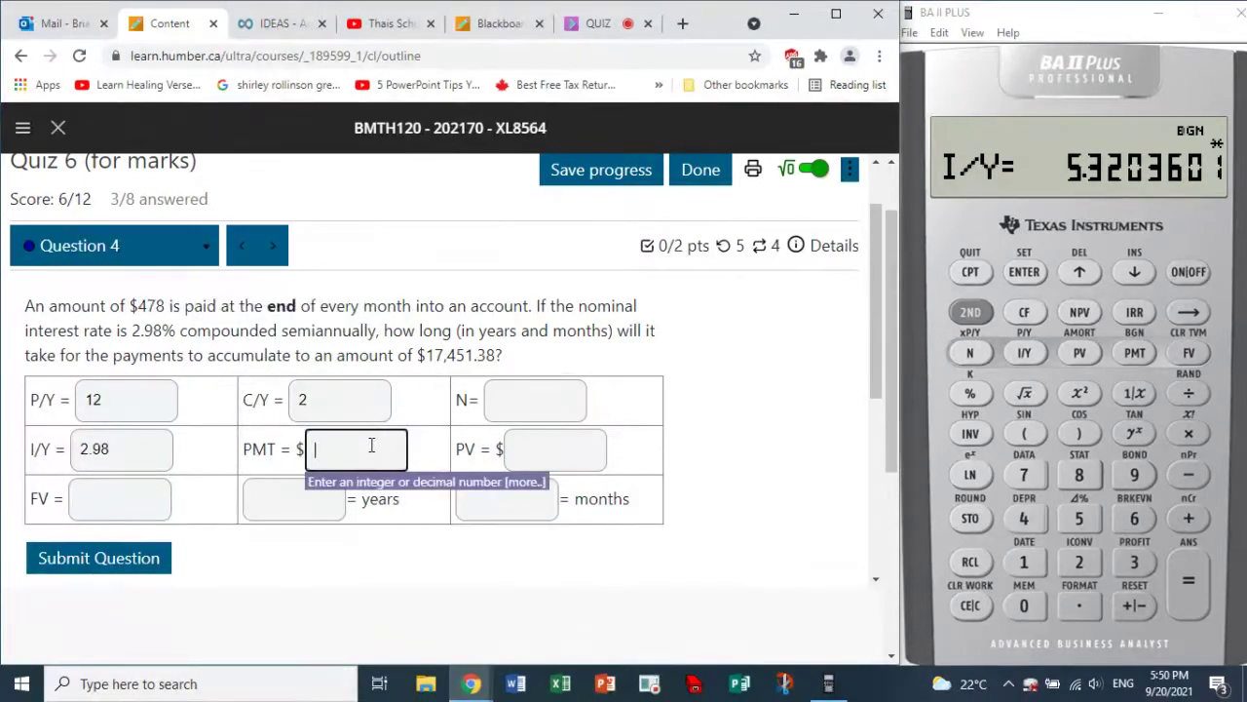
text(-478)
click(549, 450)
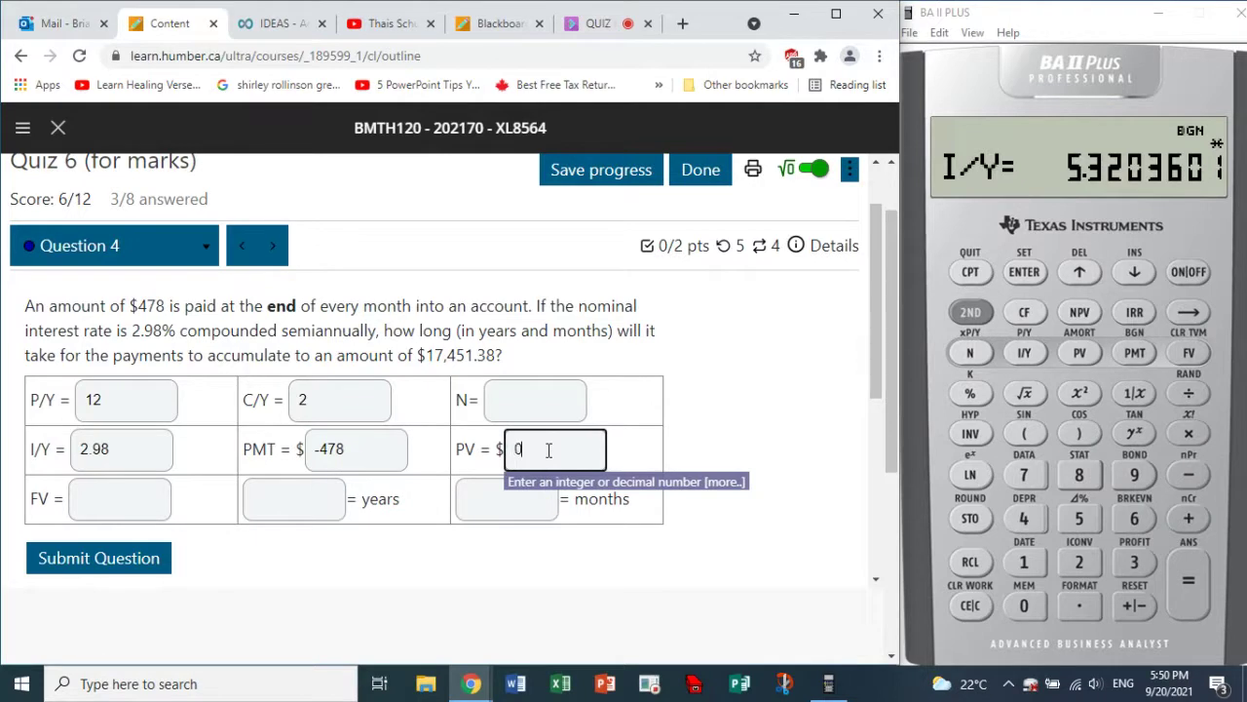
text(0)
click(136, 499)
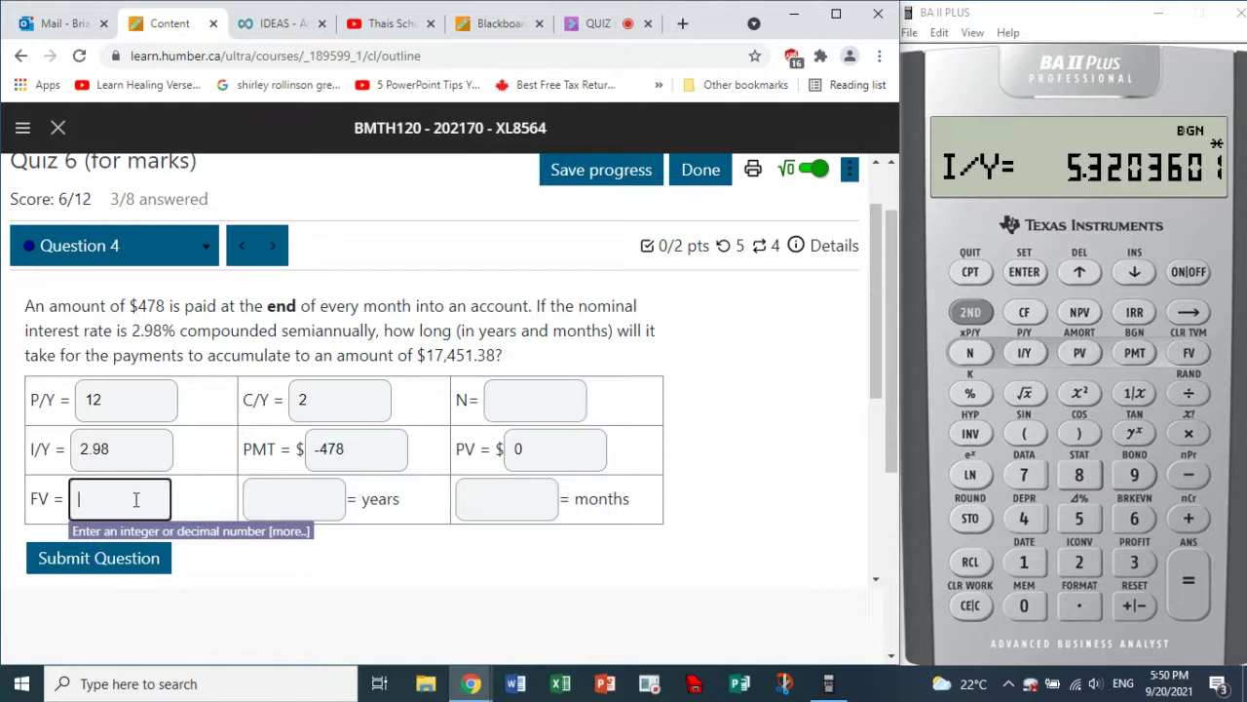
text(17451.38)
click(389, 583)
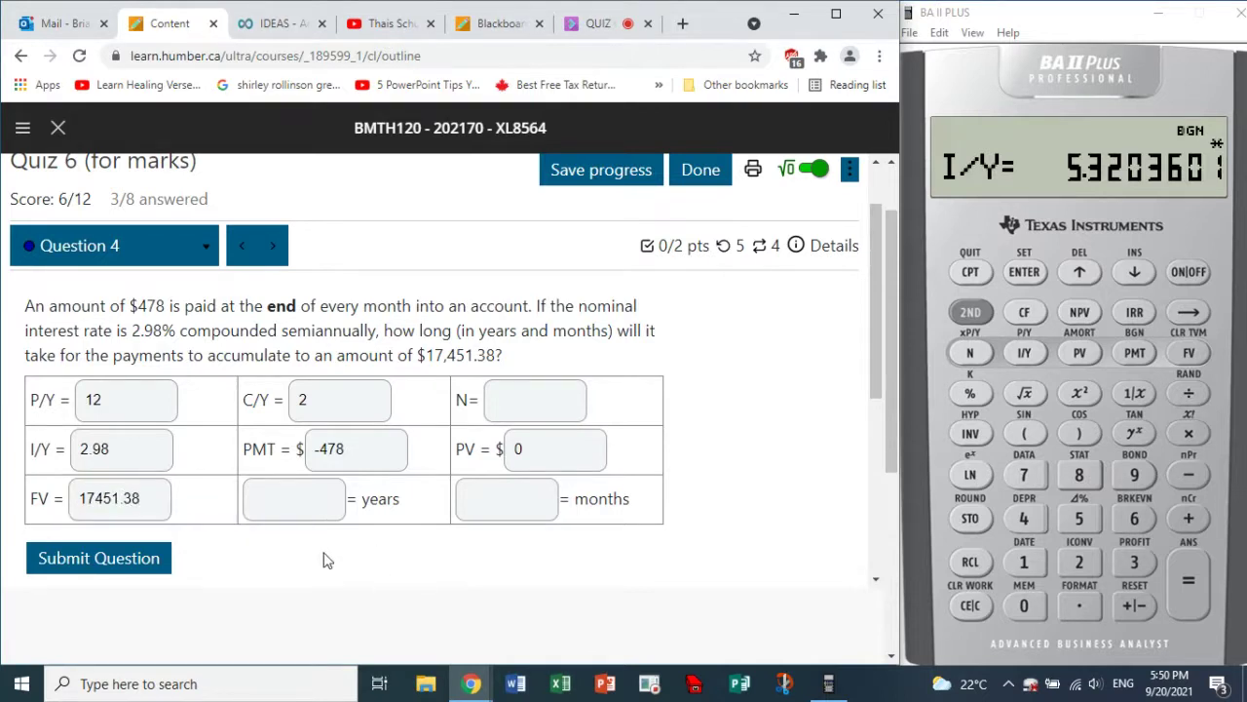
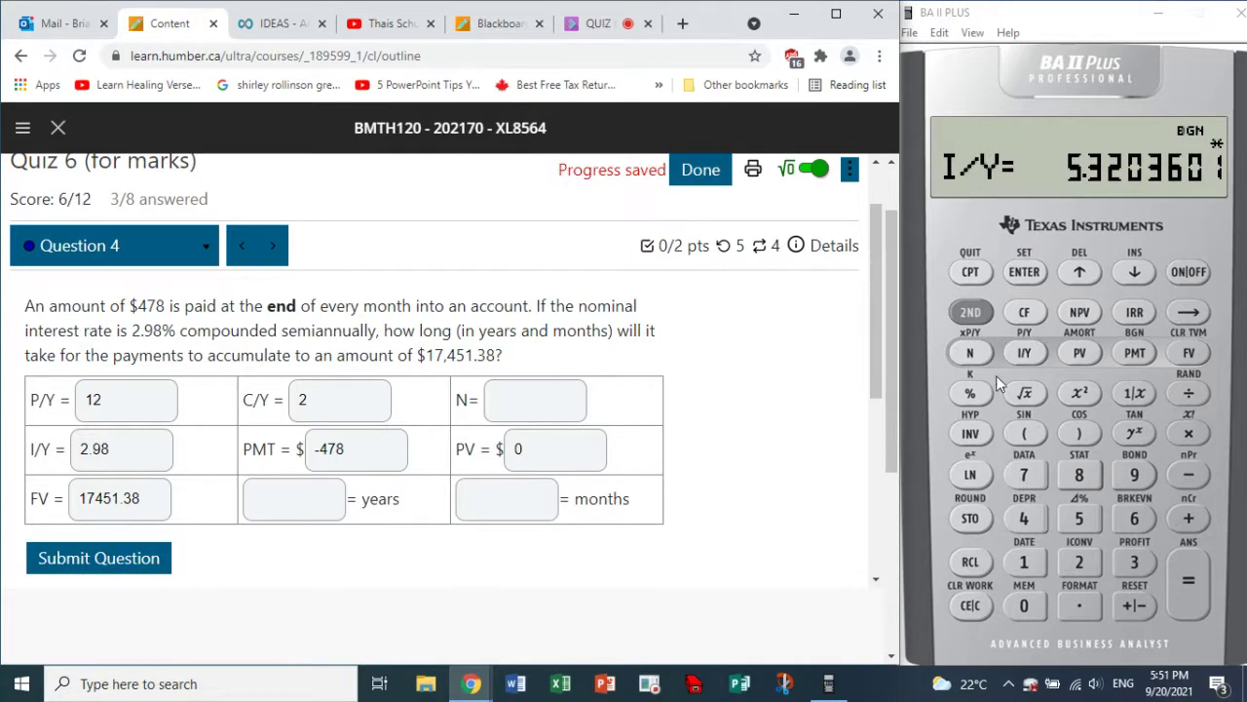
Open the P/Y setting and check the quiz's P/Y 12 and C/Y 2 values.
click(971, 312)
click(1025, 353)
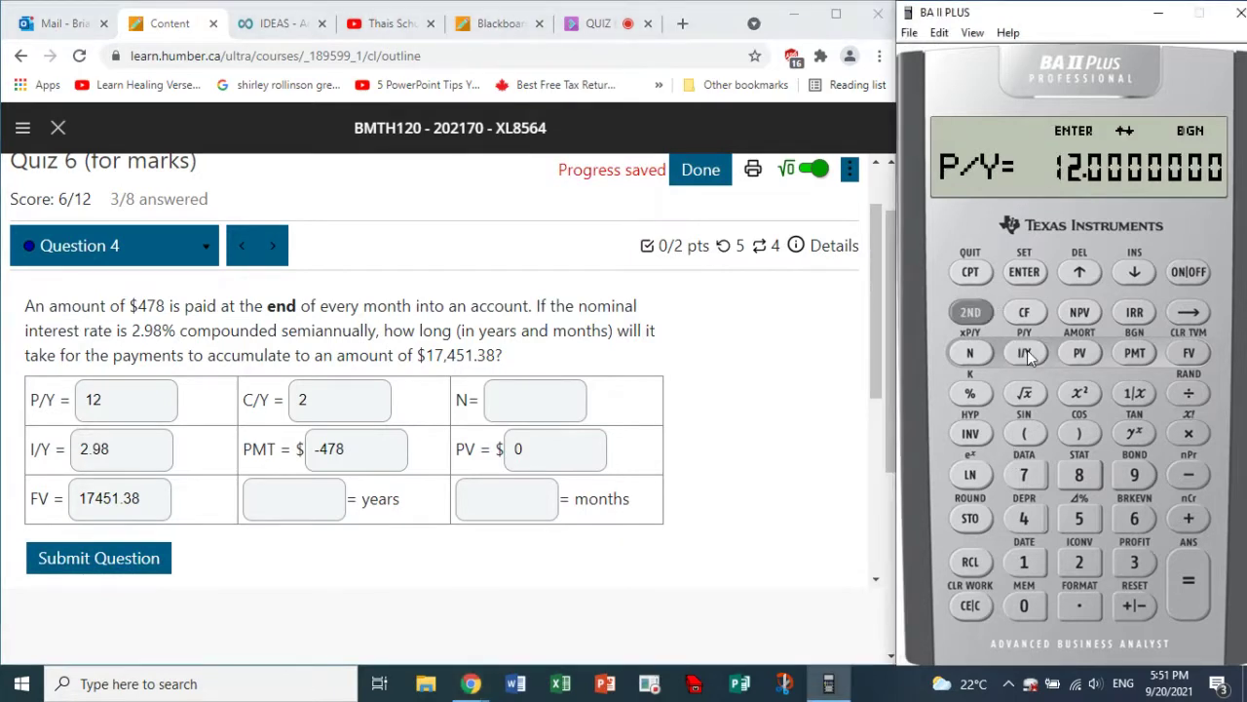
click(130, 397)
double_click(130, 396)
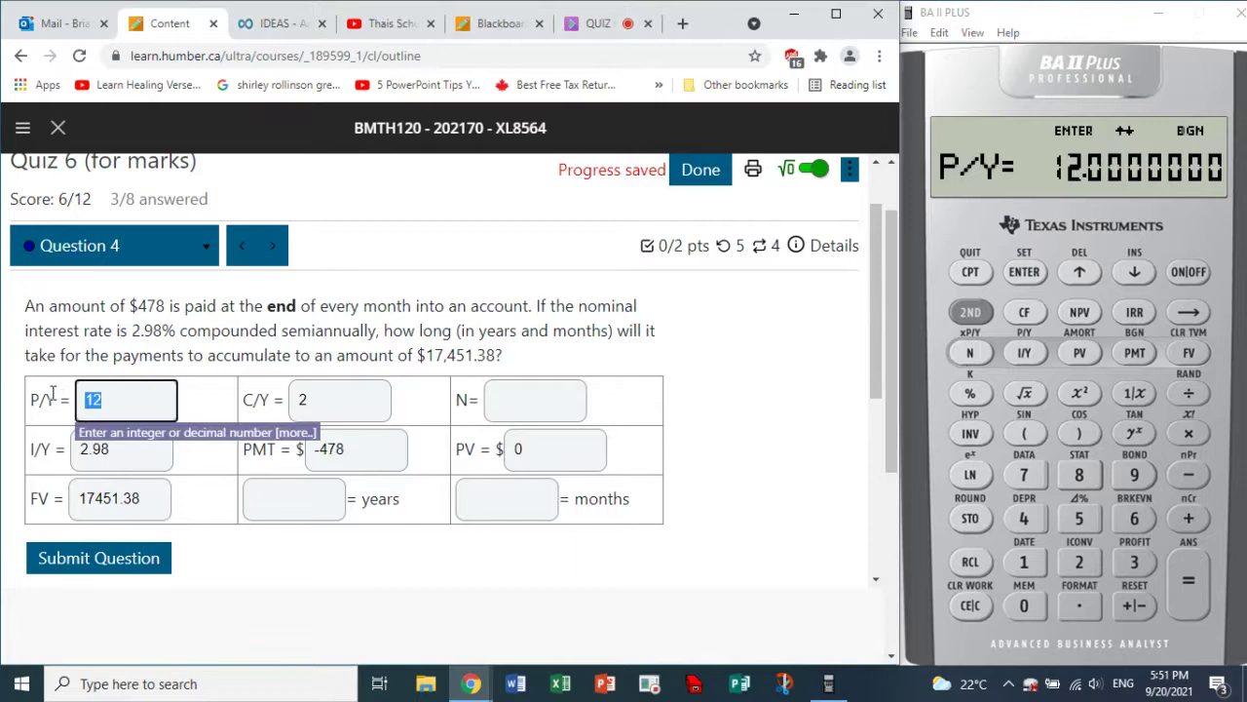
click(315, 398)
double_click(315, 397)
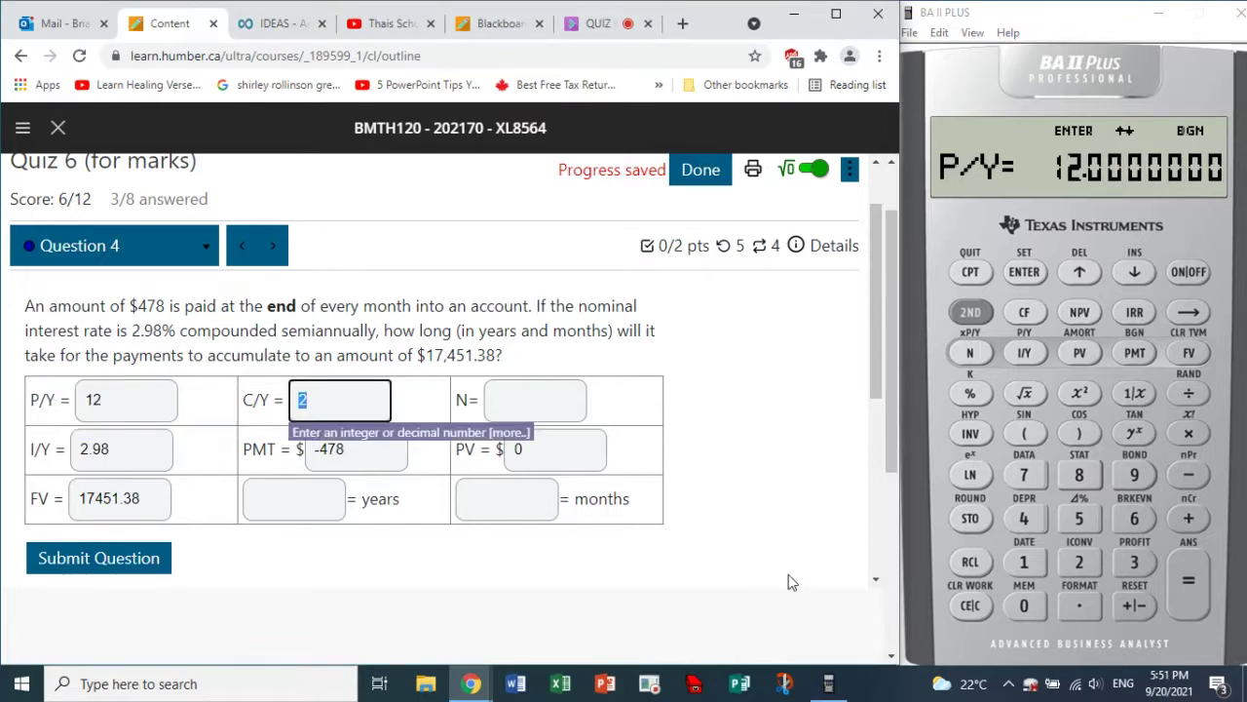
Set 12 payments per year, correcting a mistaken 0.12 entry.
click(1041, 612)
click(1028, 561)
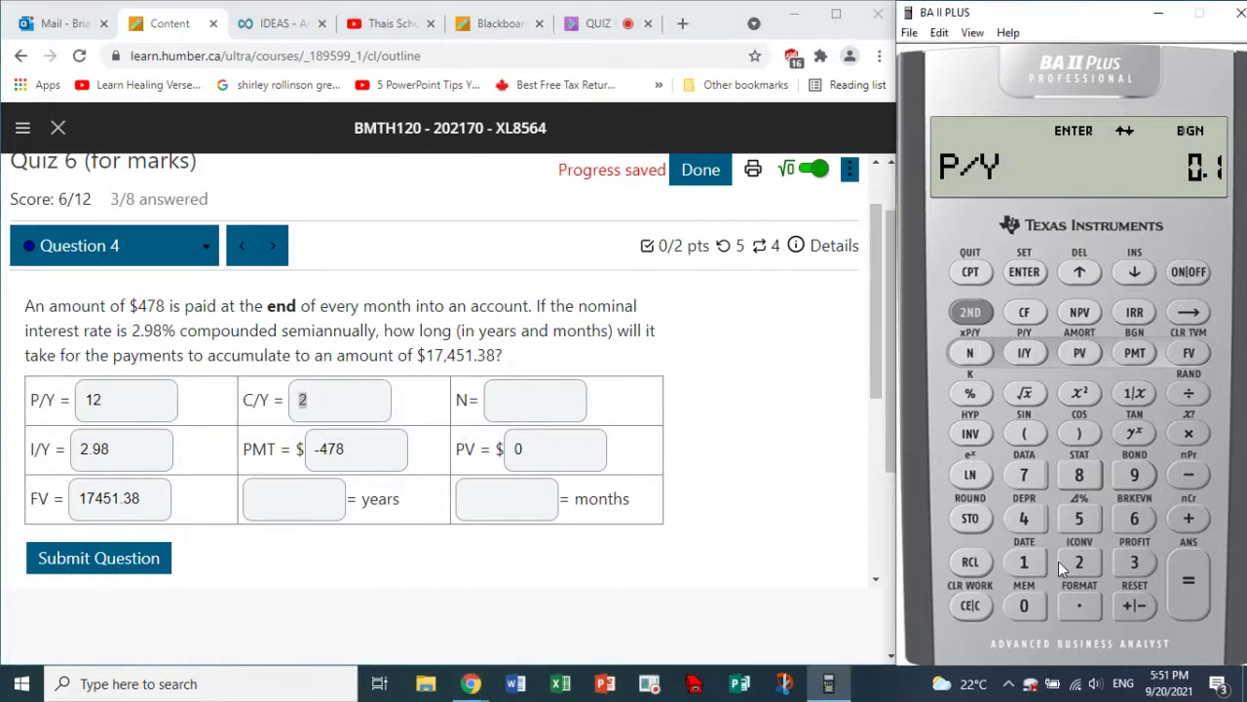
click(1080, 566)
click(1024, 273)
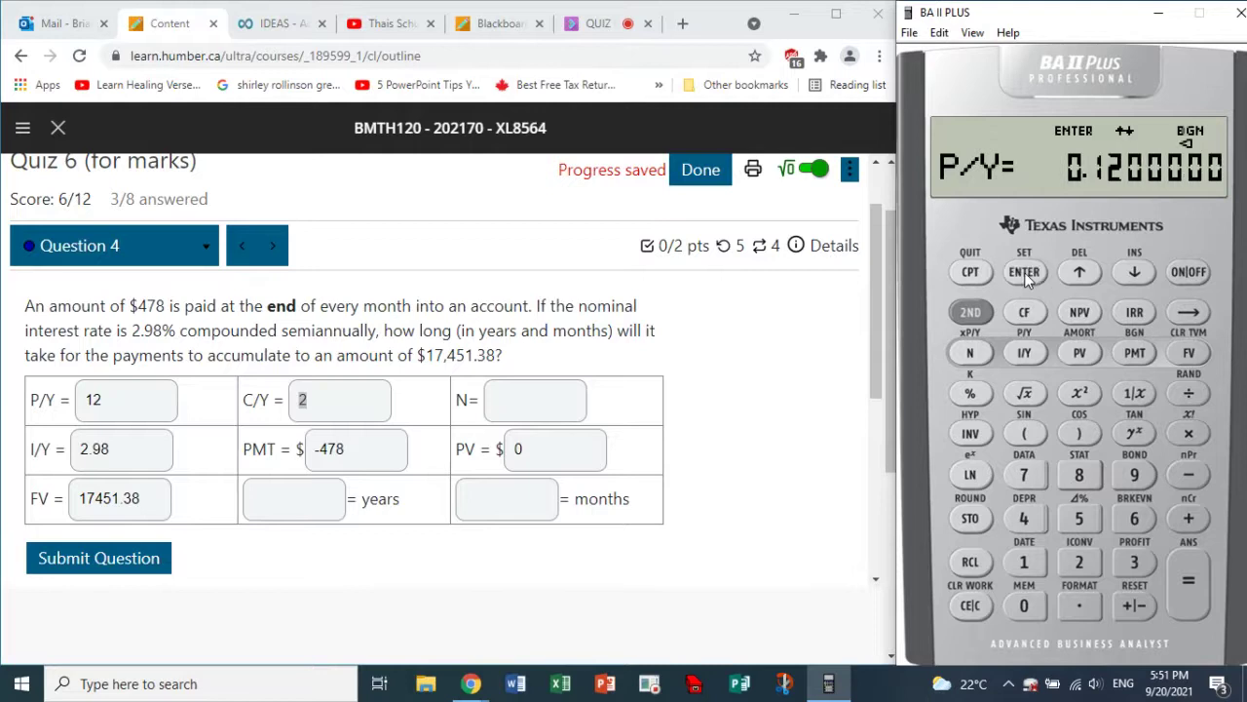
click(1022, 603)
click(1023, 562)
click(1078, 562)
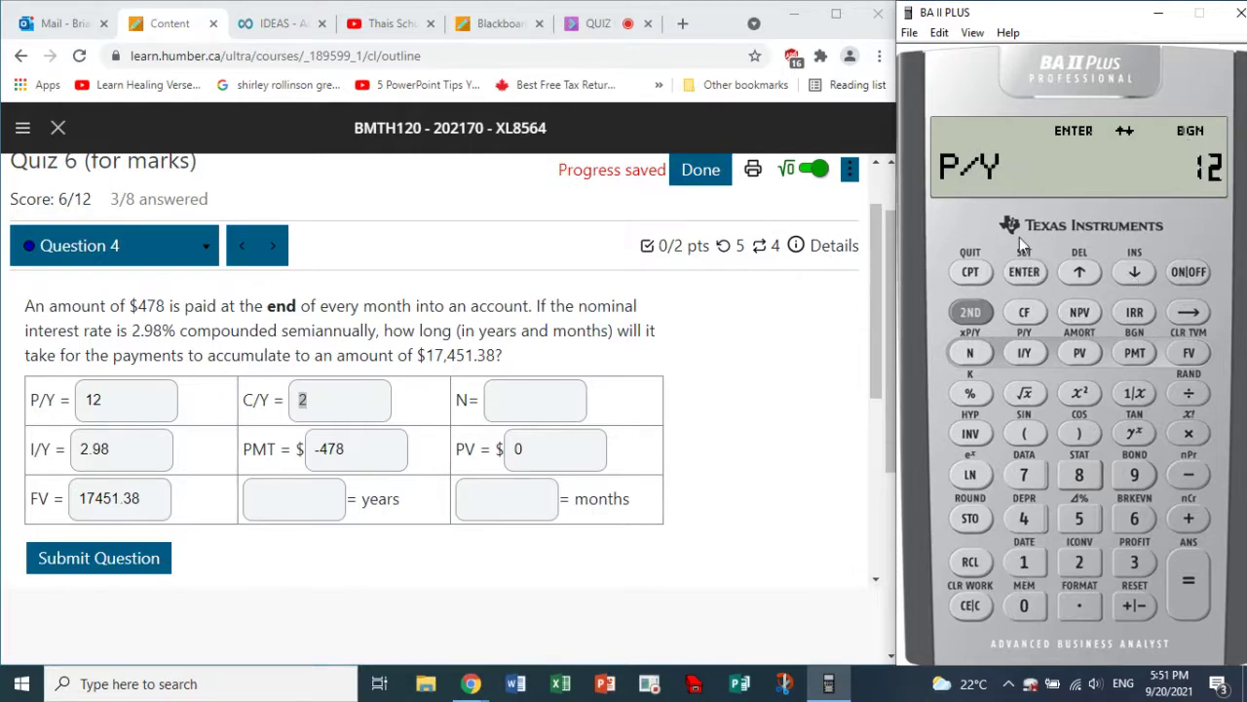
click(1024, 271)
Set 2 compounding periods per year and return to the main display.
click(1136, 273)
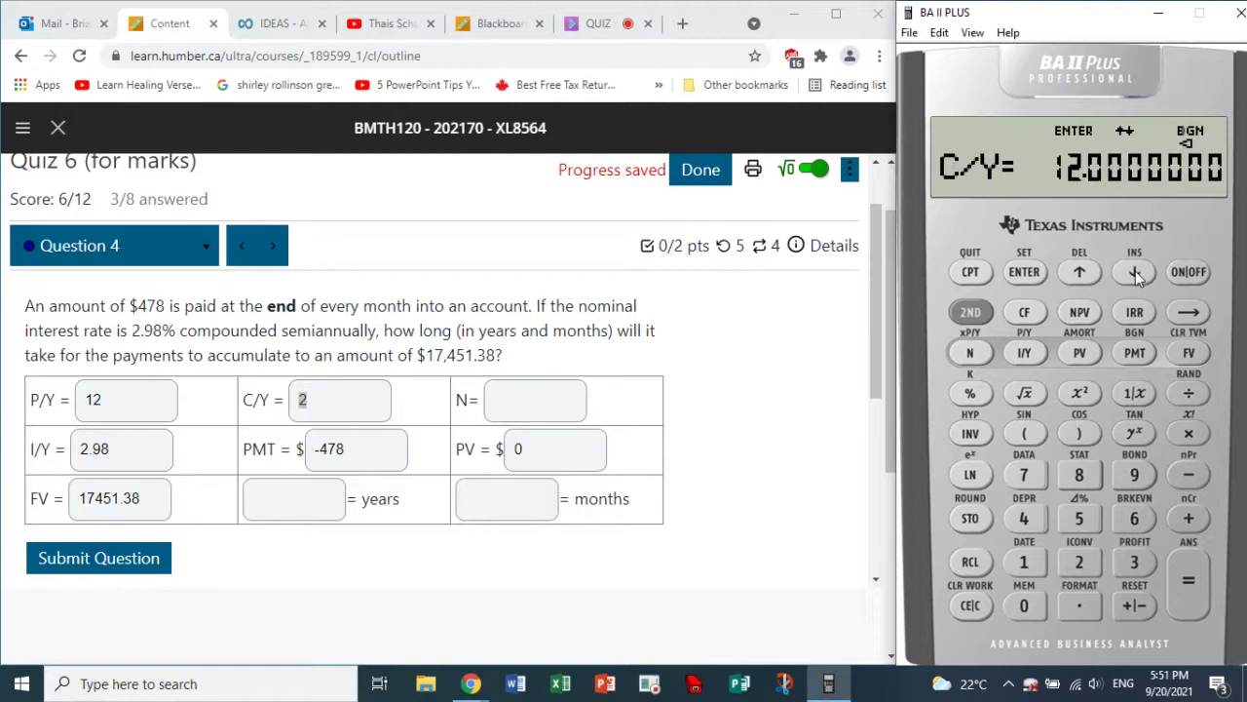
click(1079, 563)
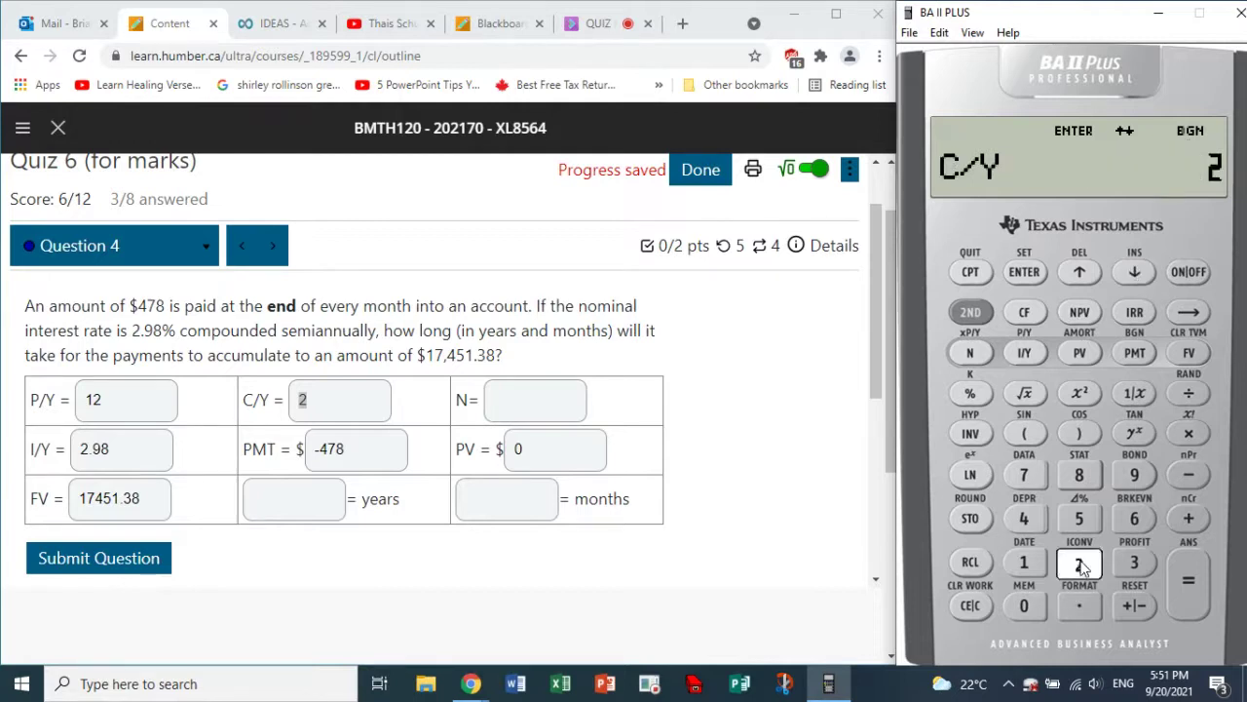
click(1024, 272)
click(1135, 274)
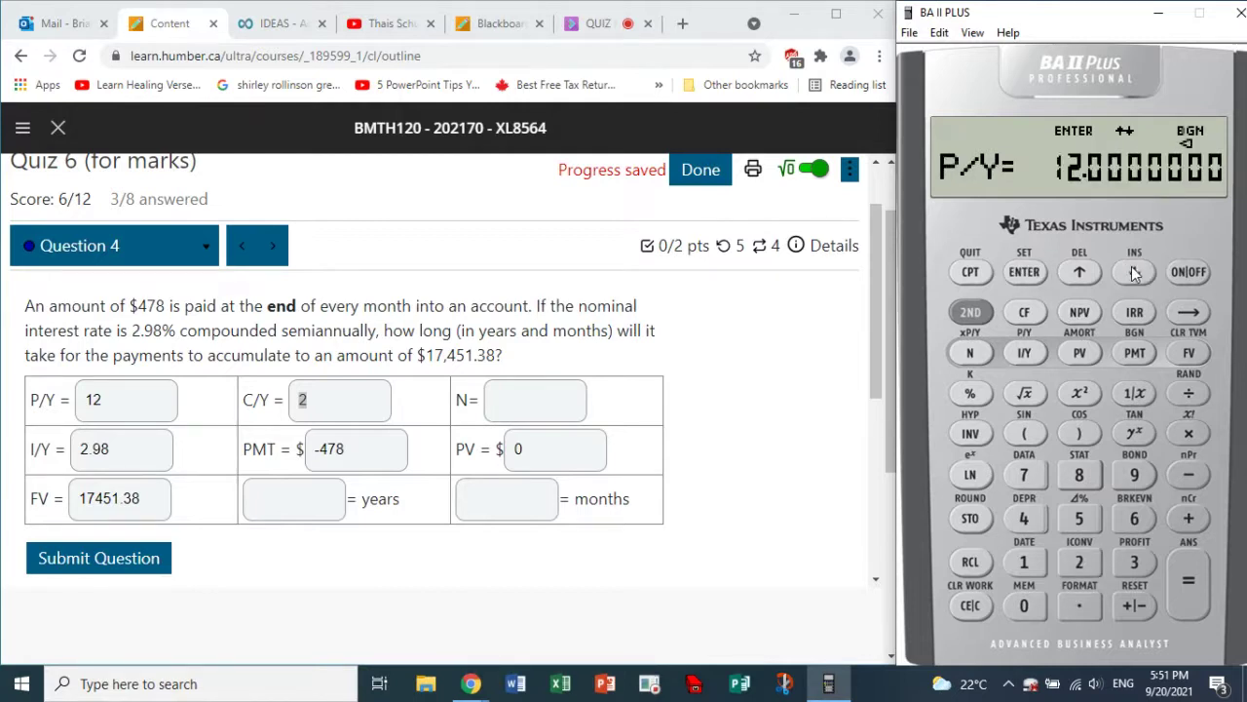
click(1134, 274)
click(971, 312)
click(971, 272)
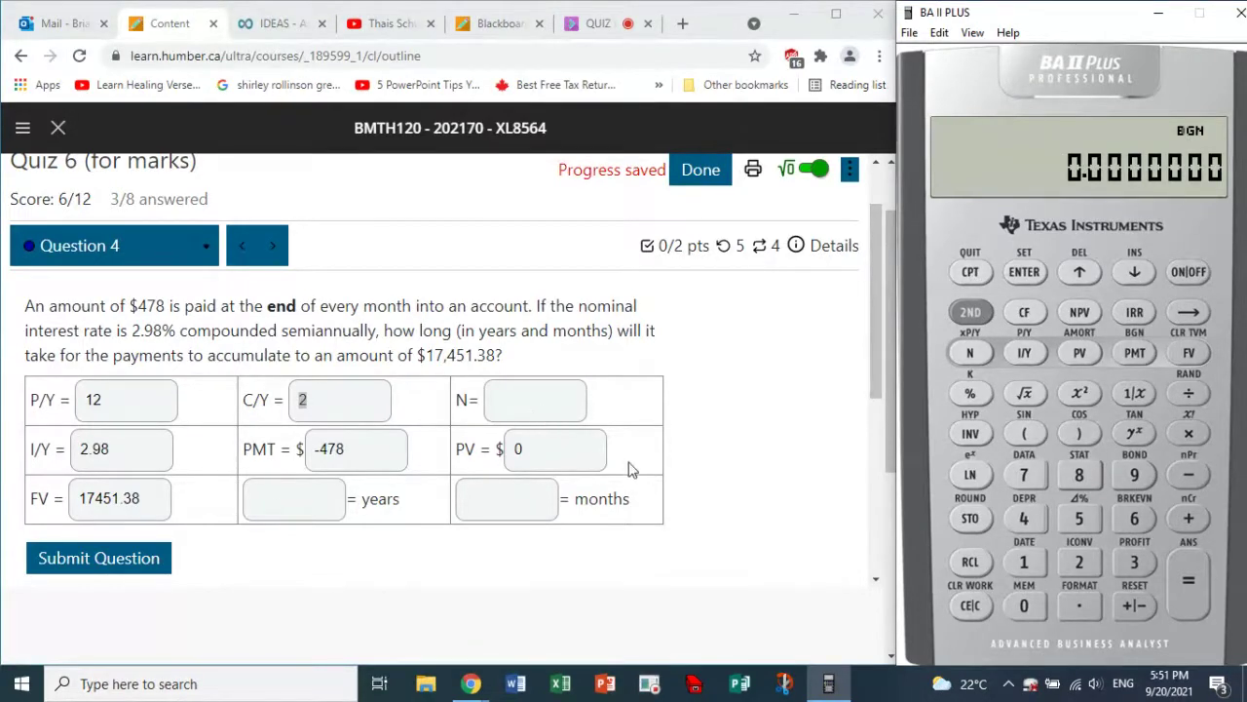
Store 2.98 as the interest rate and 0 as the present value.
click(134, 447)
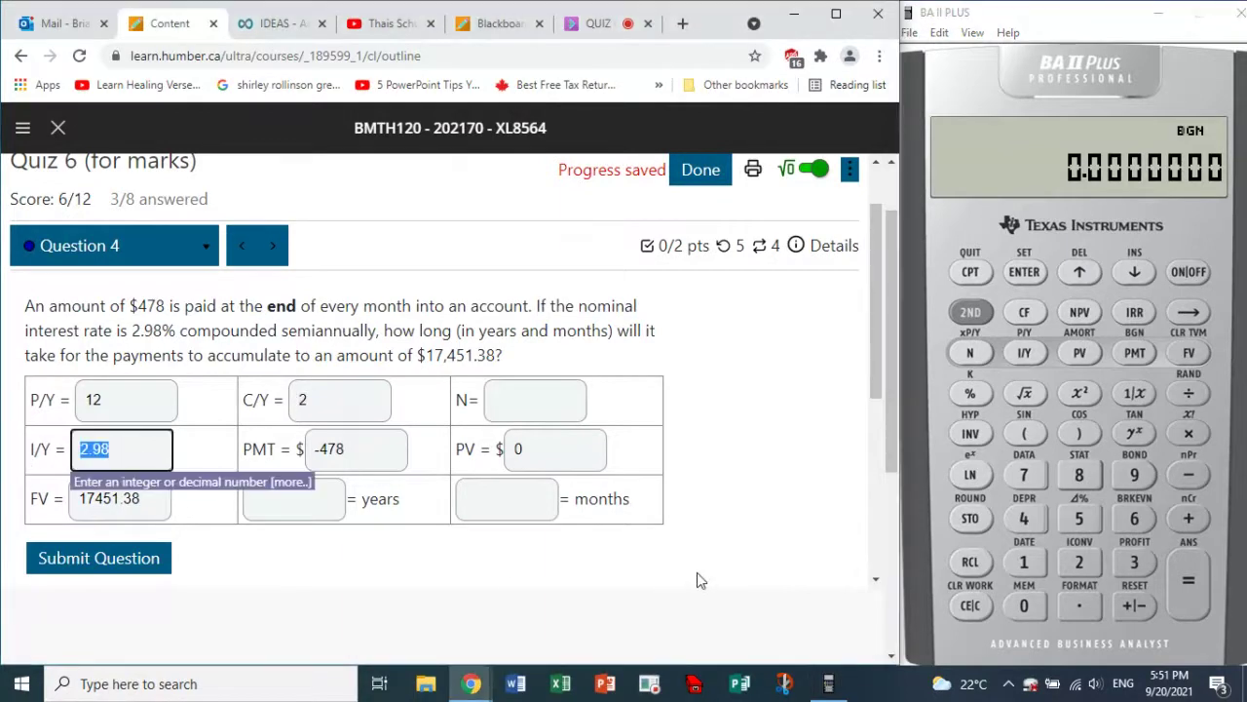
click(1081, 564)
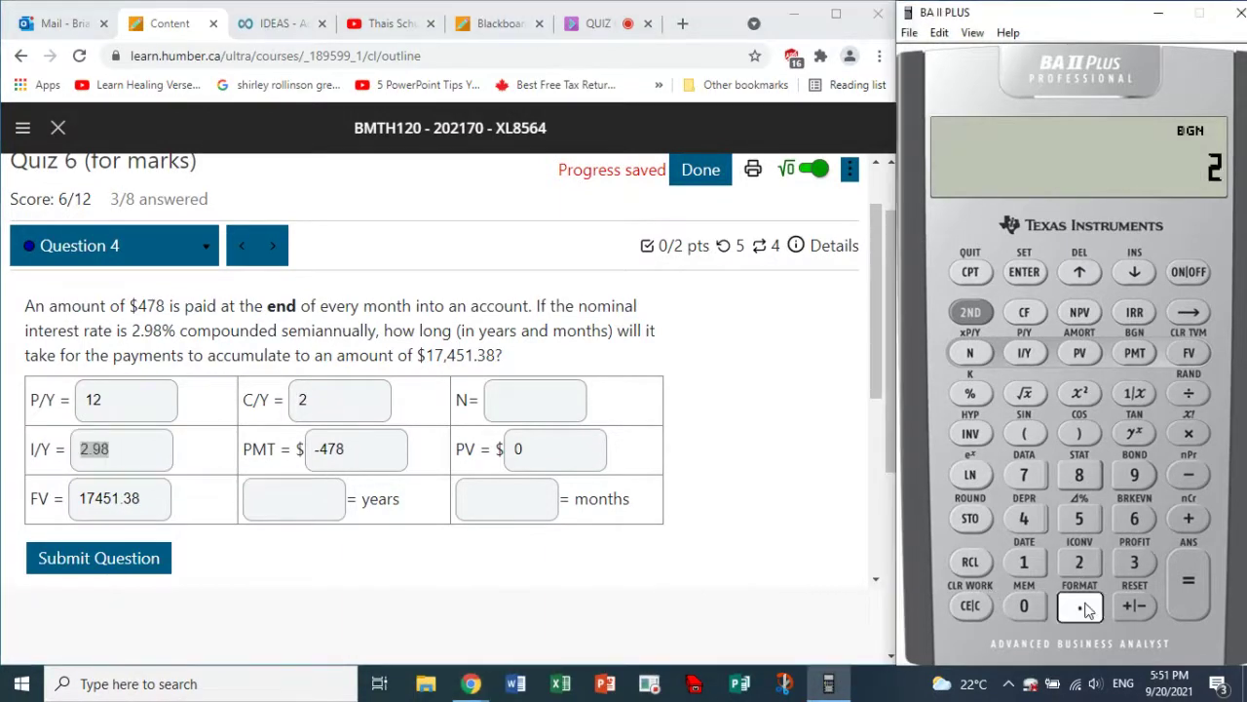
click(1133, 477)
click(1083, 475)
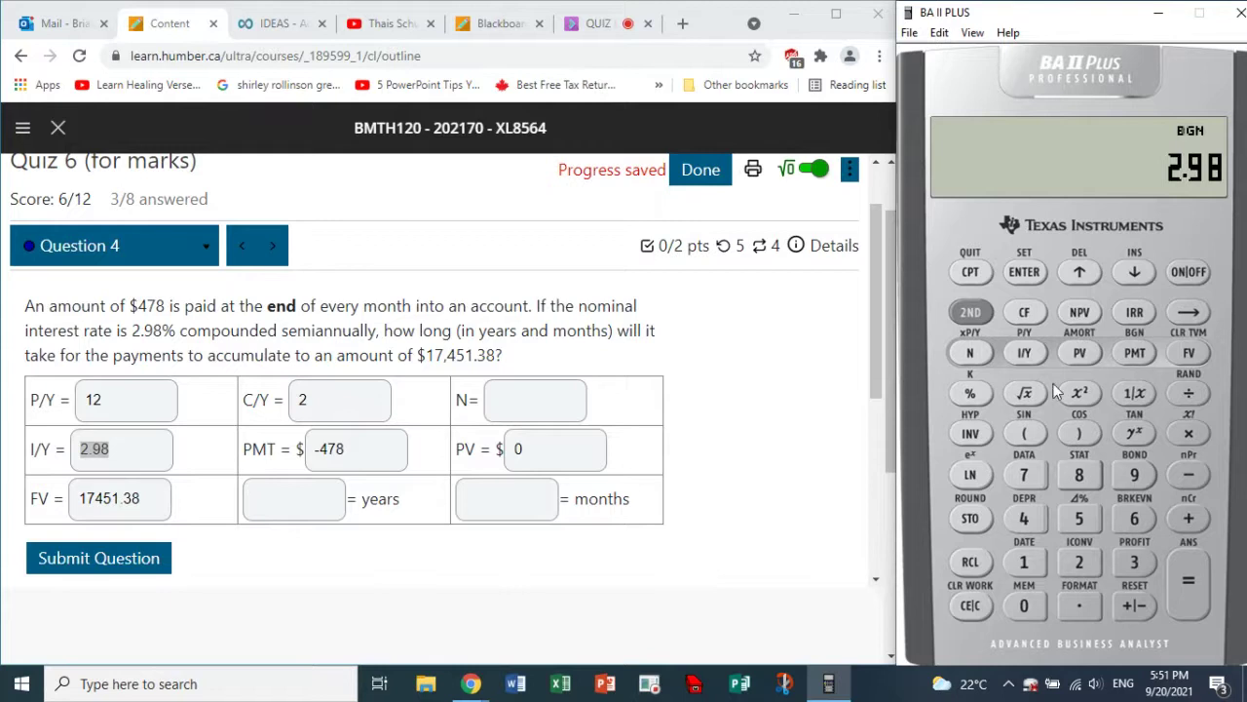
click(1025, 353)
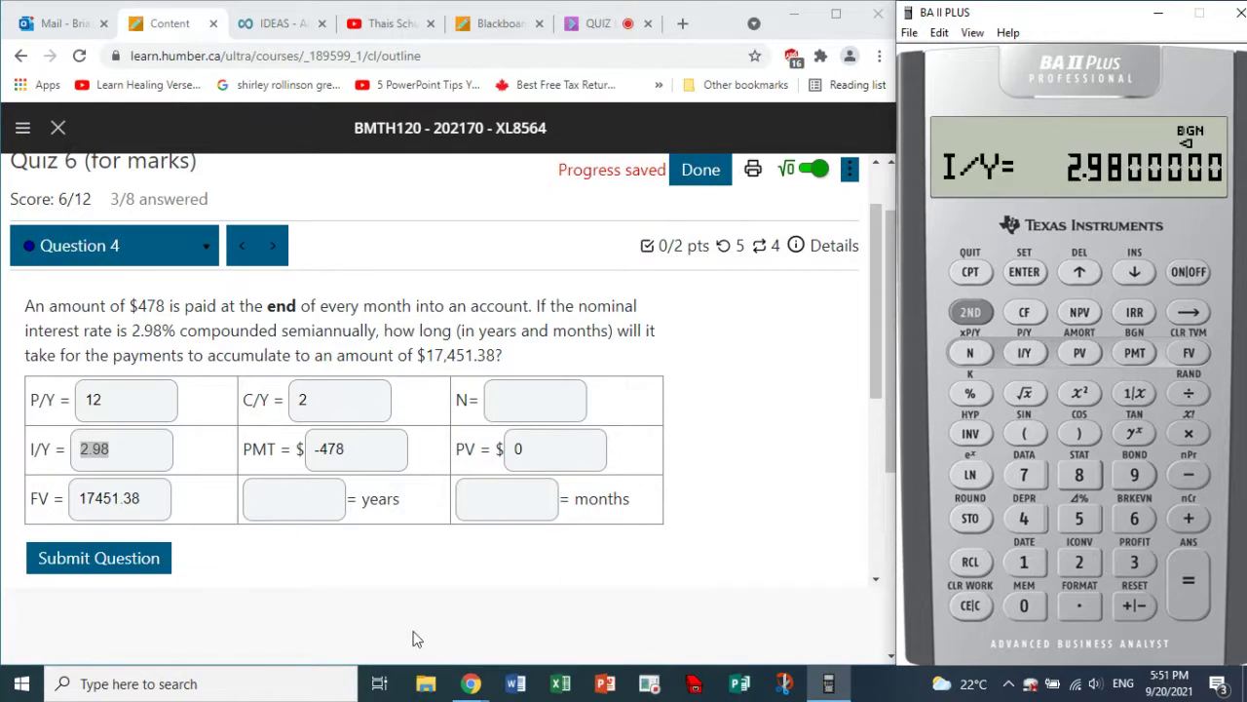
click(409, 598)
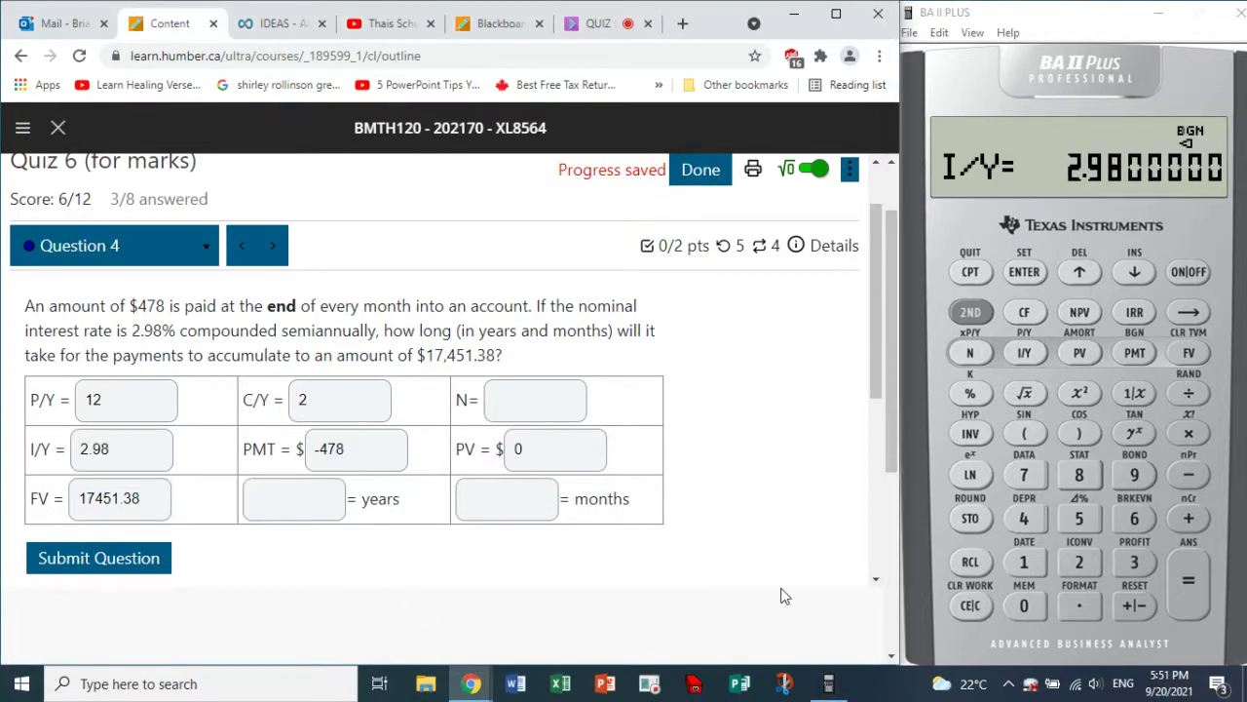
click(1015, 606)
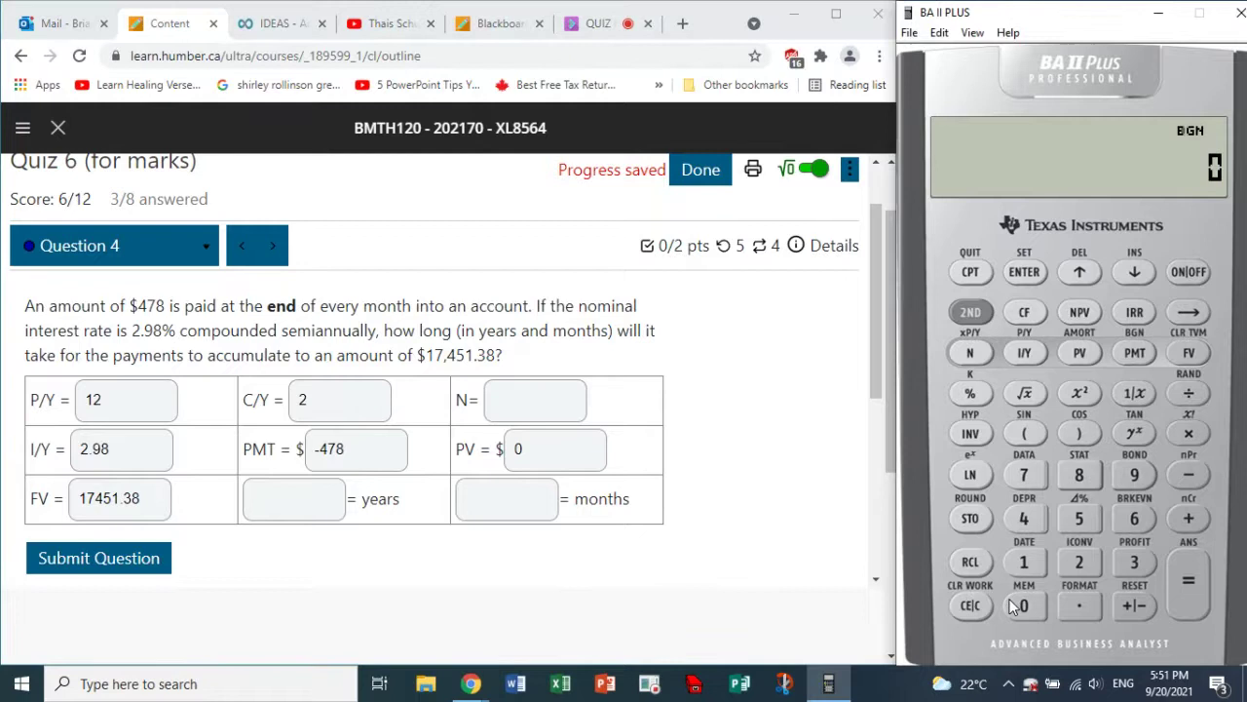
click(1082, 355)
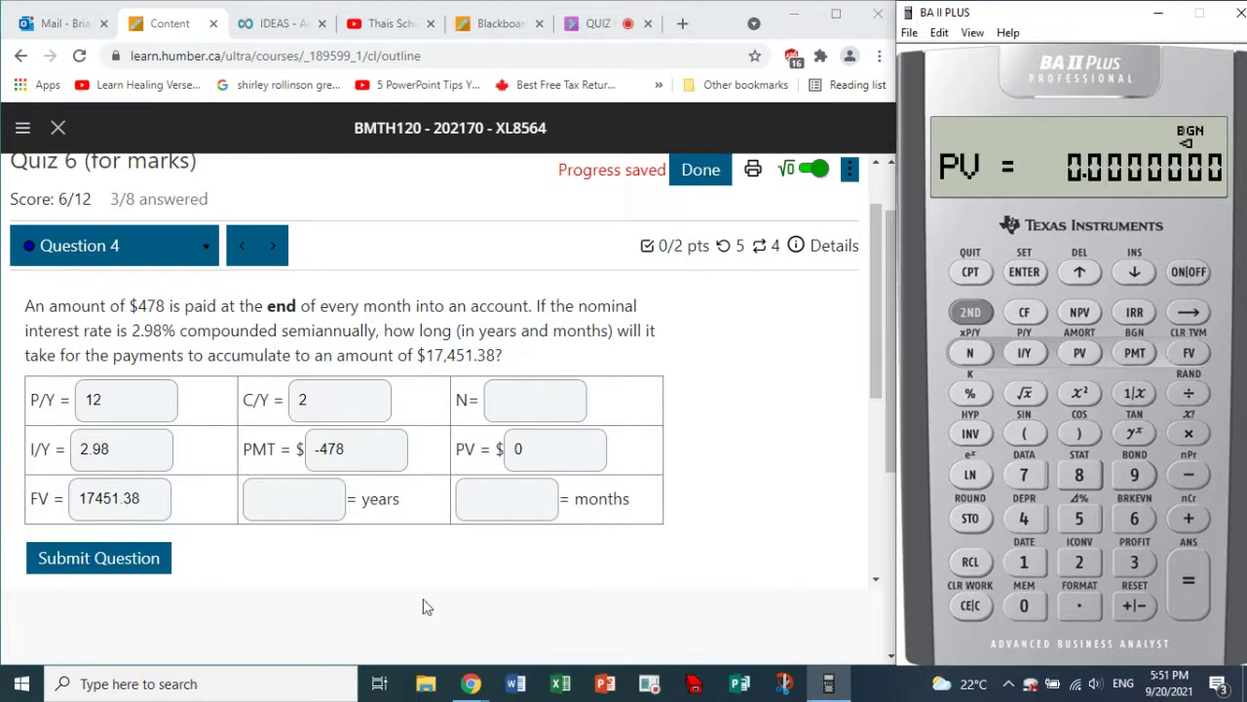
Enter -478 as the payment amount PMT.
double_click(383, 450)
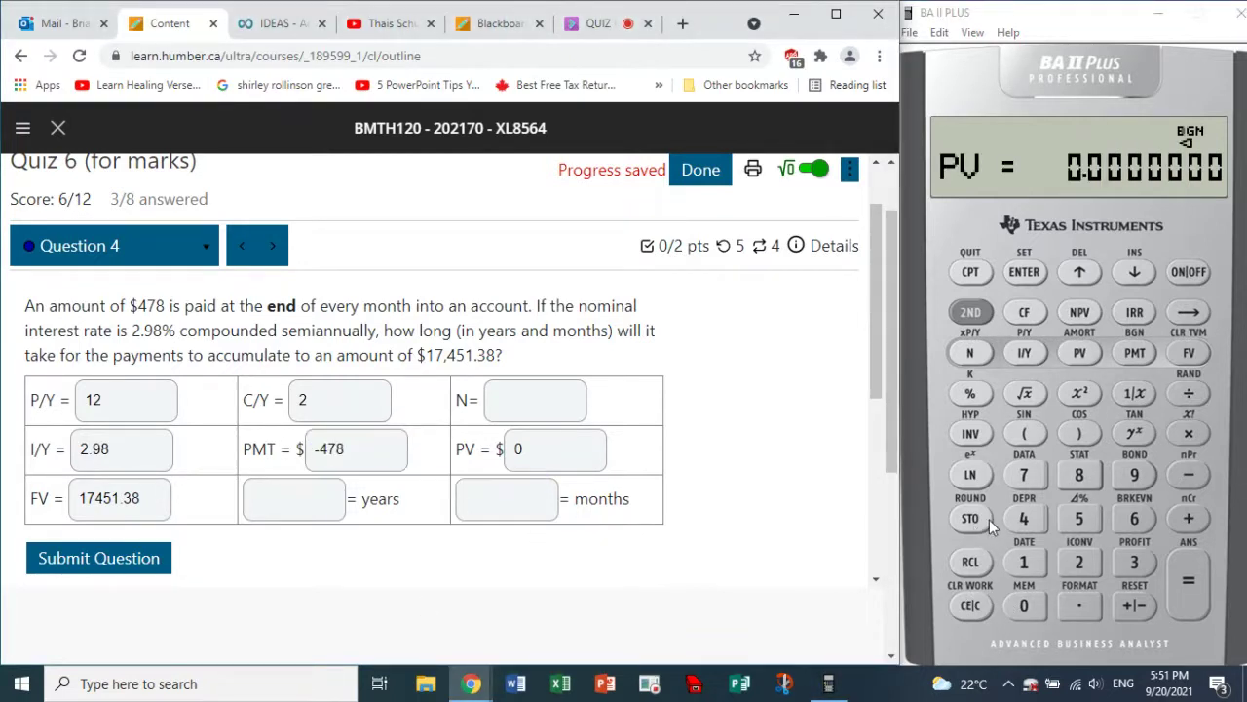
click(1028, 517)
click(1024, 474)
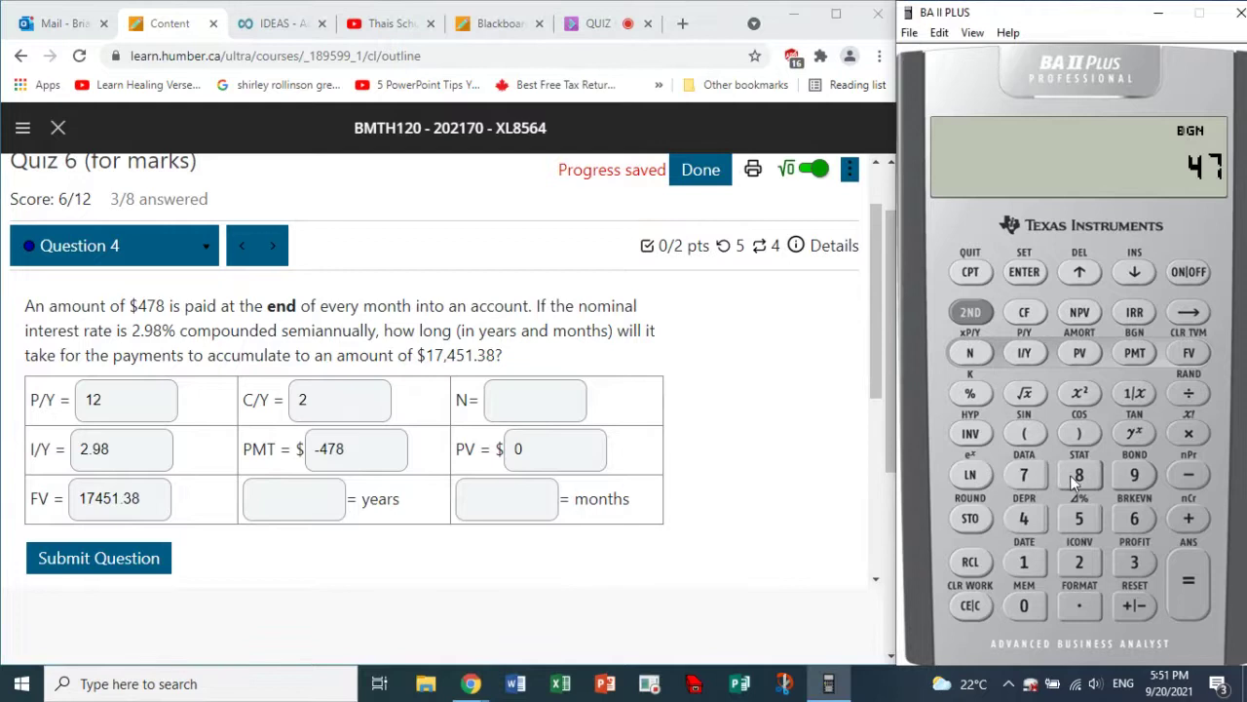
click(1070, 474)
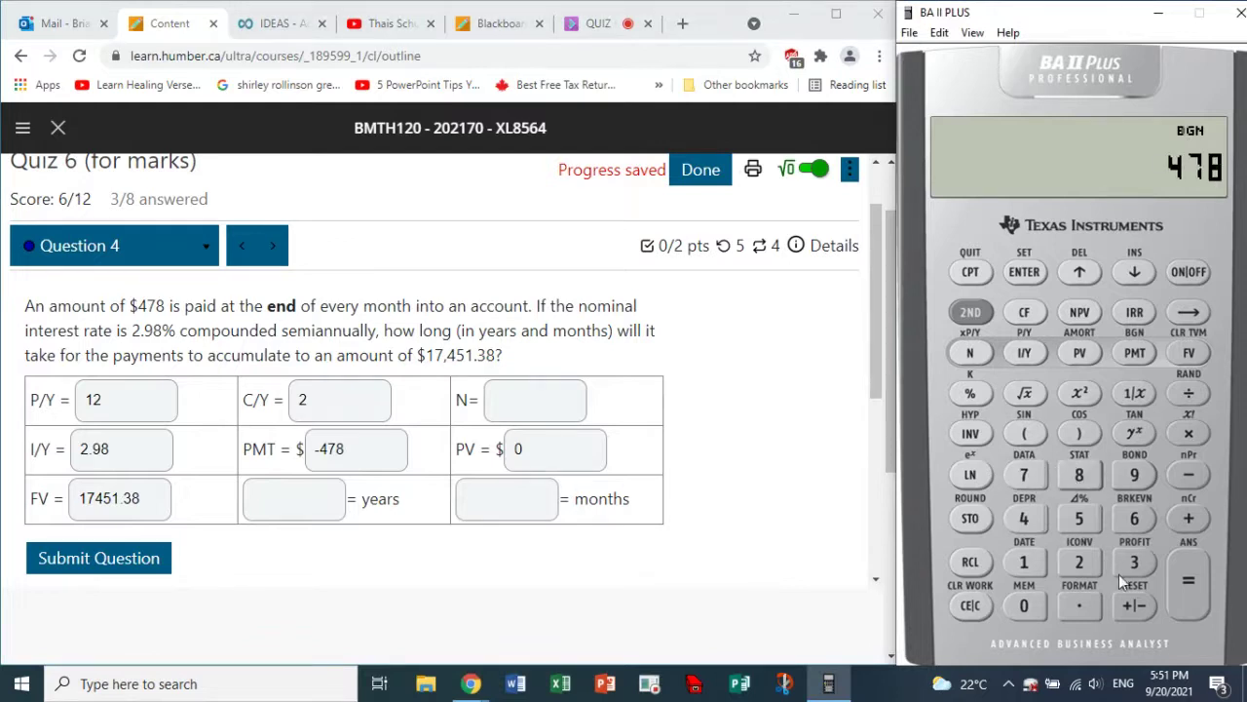
click(1135, 353)
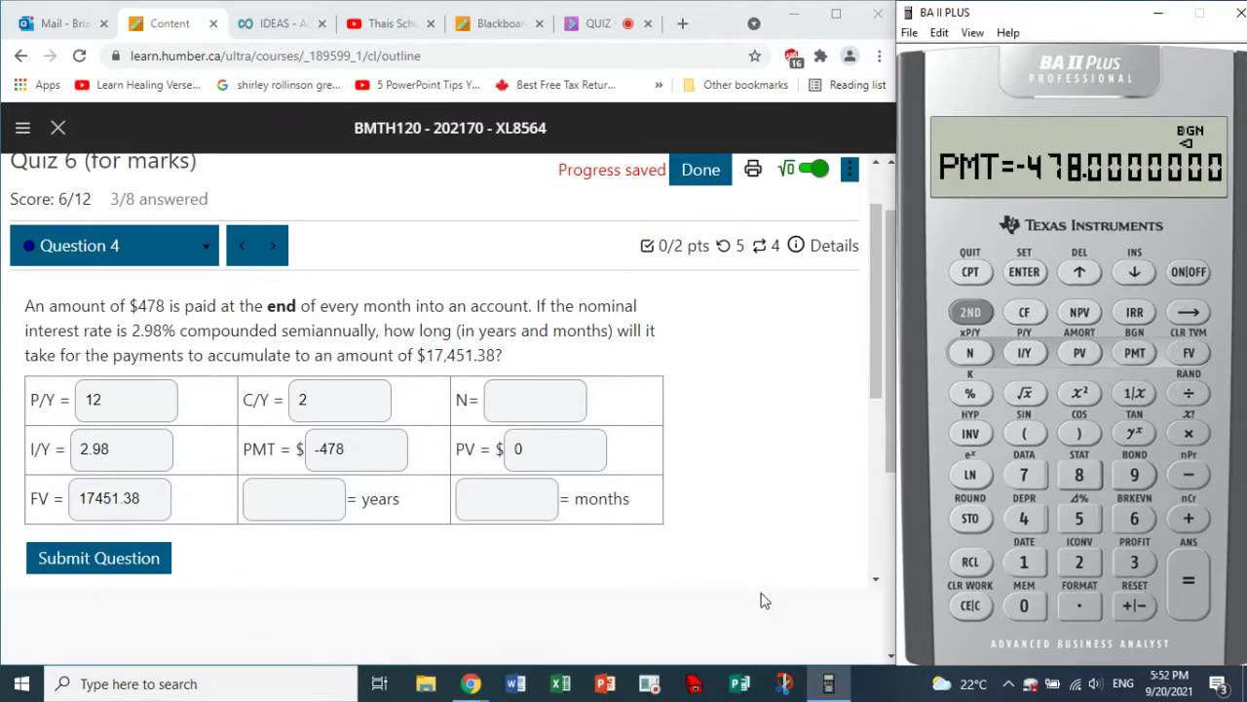
Store FV = 17451.38 and compute N, giving 34.9174382 payments.
click(152, 499)
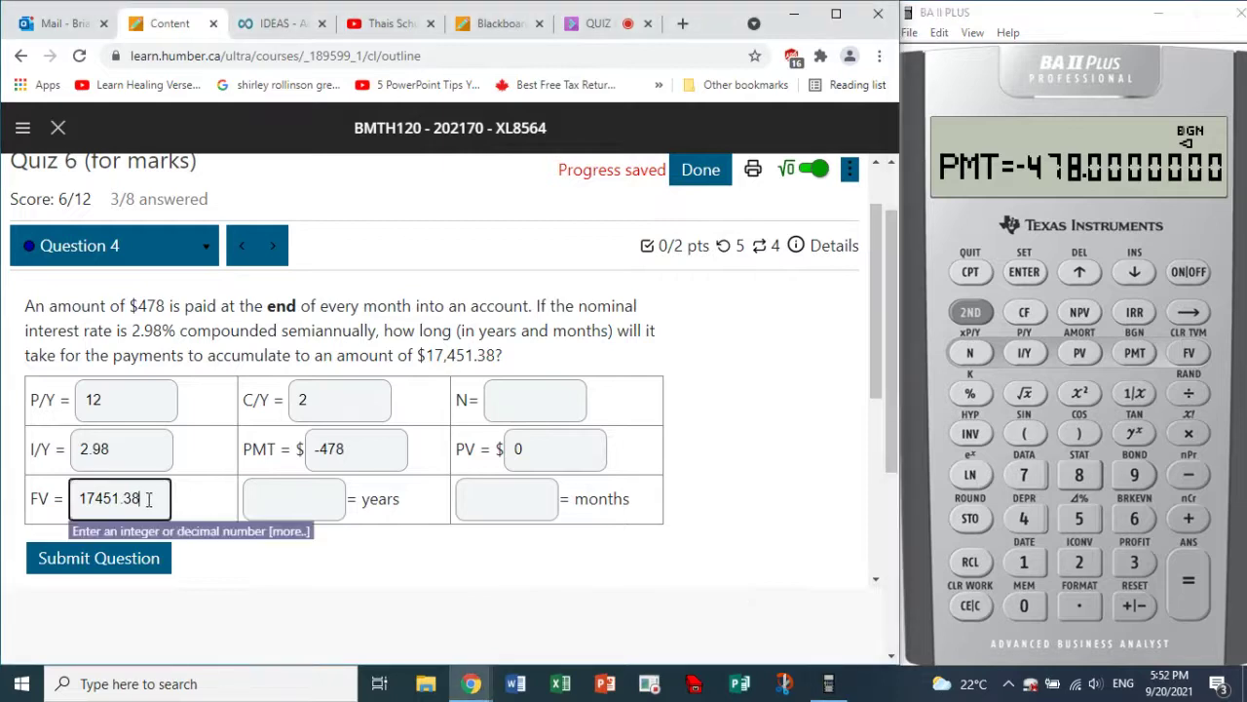
drag(152, 499, 49, 502)
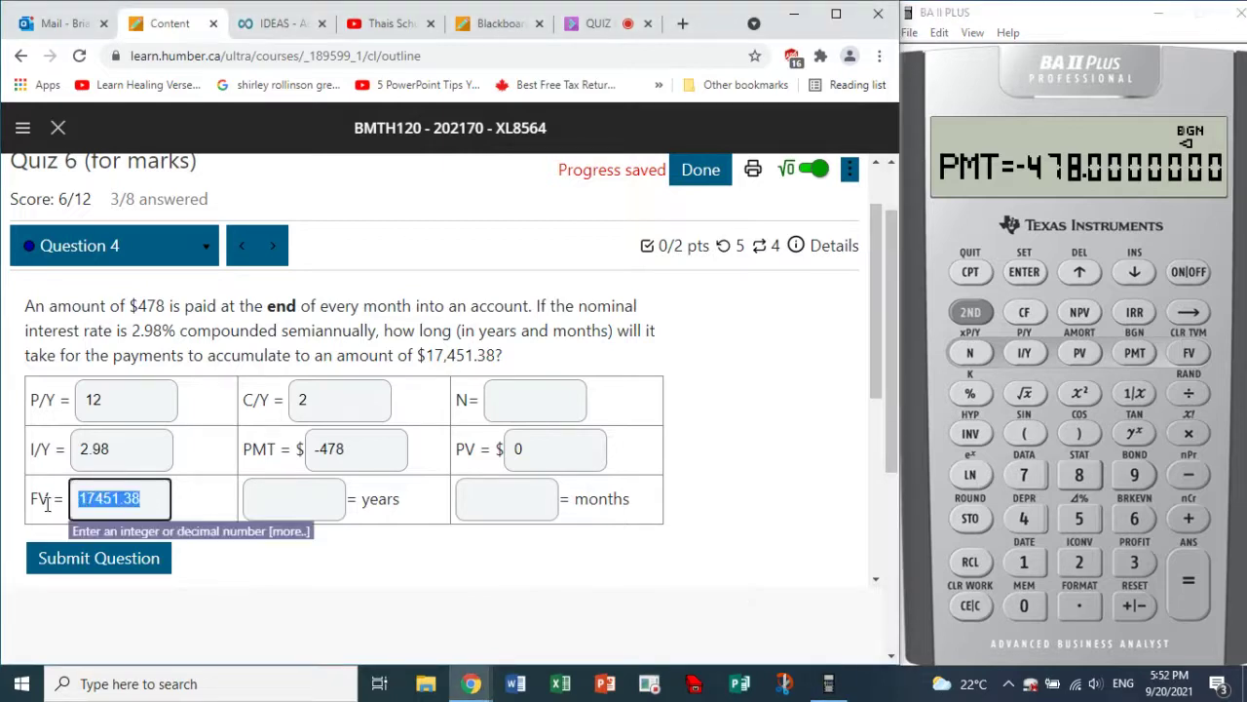
click(1039, 563)
click(1031, 480)
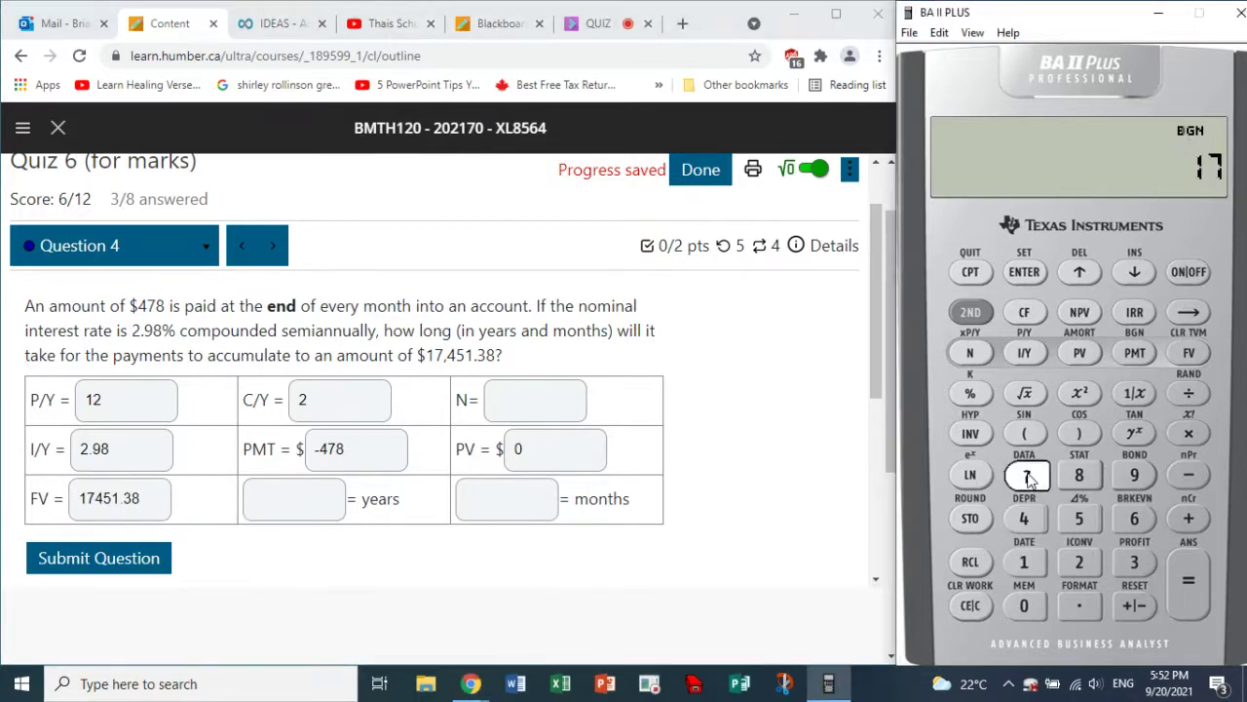
click(1033, 516)
click(1083, 520)
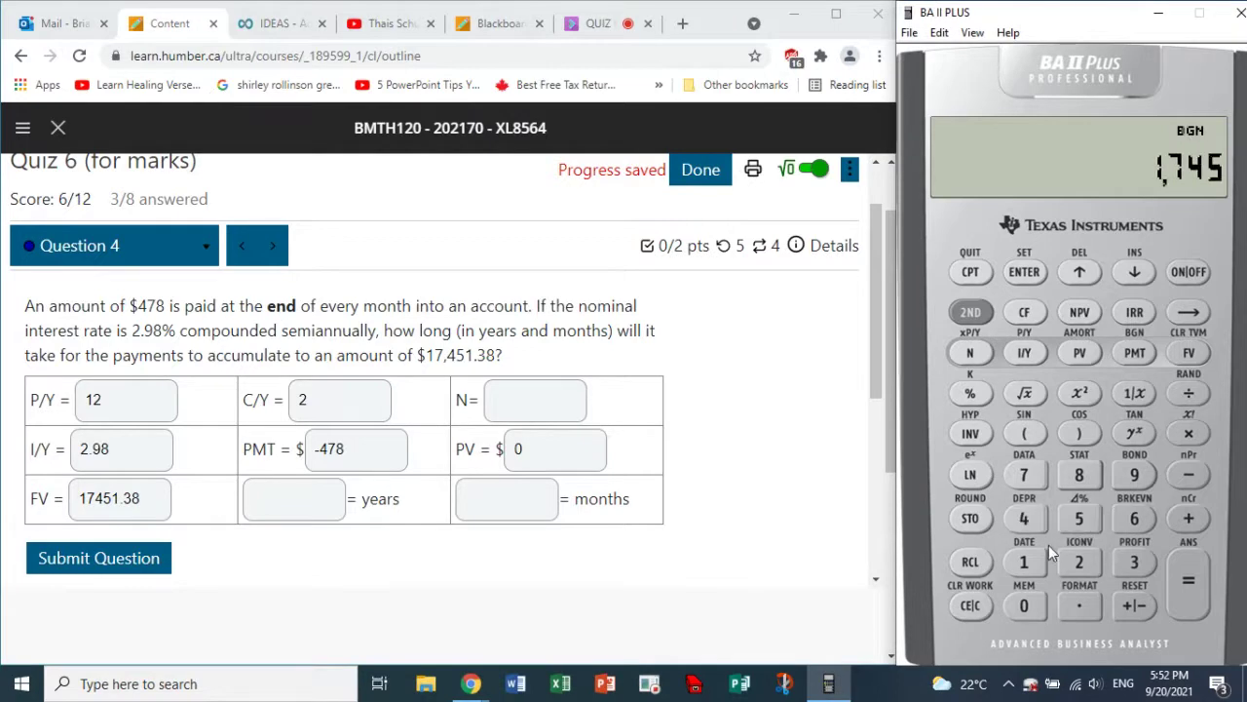
click(1028, 562)
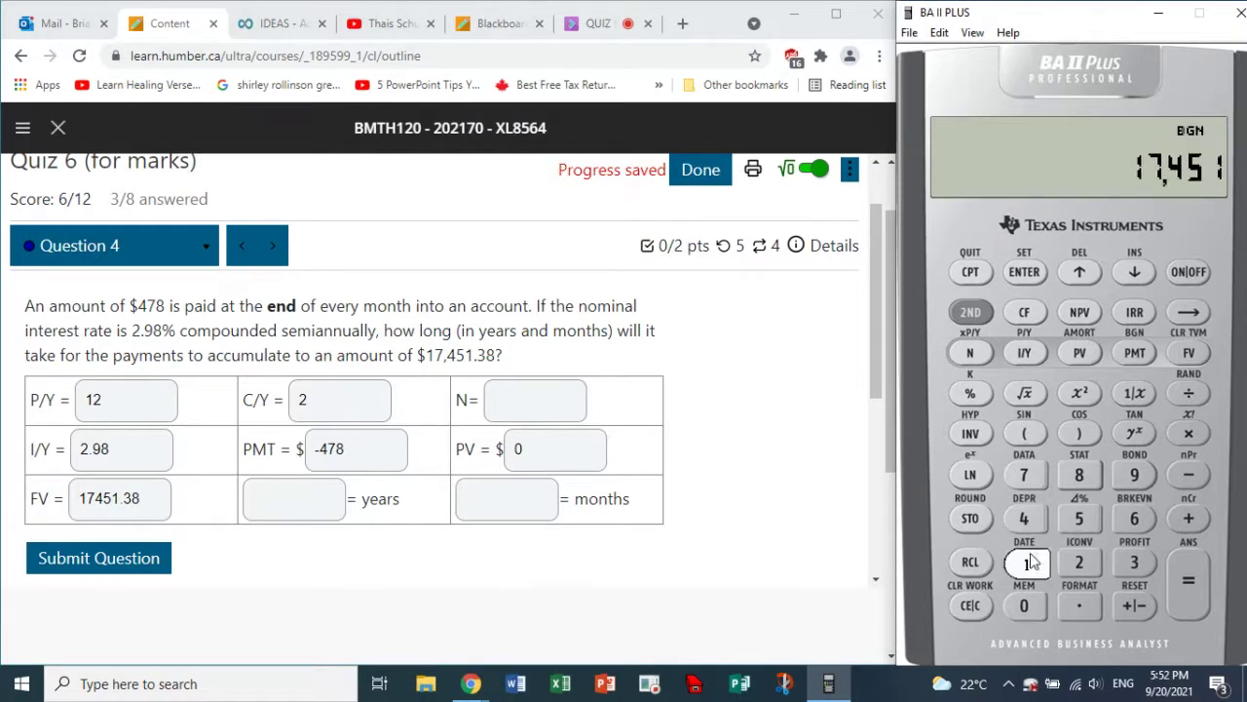
click(1134, 562)
click(1081, 478)
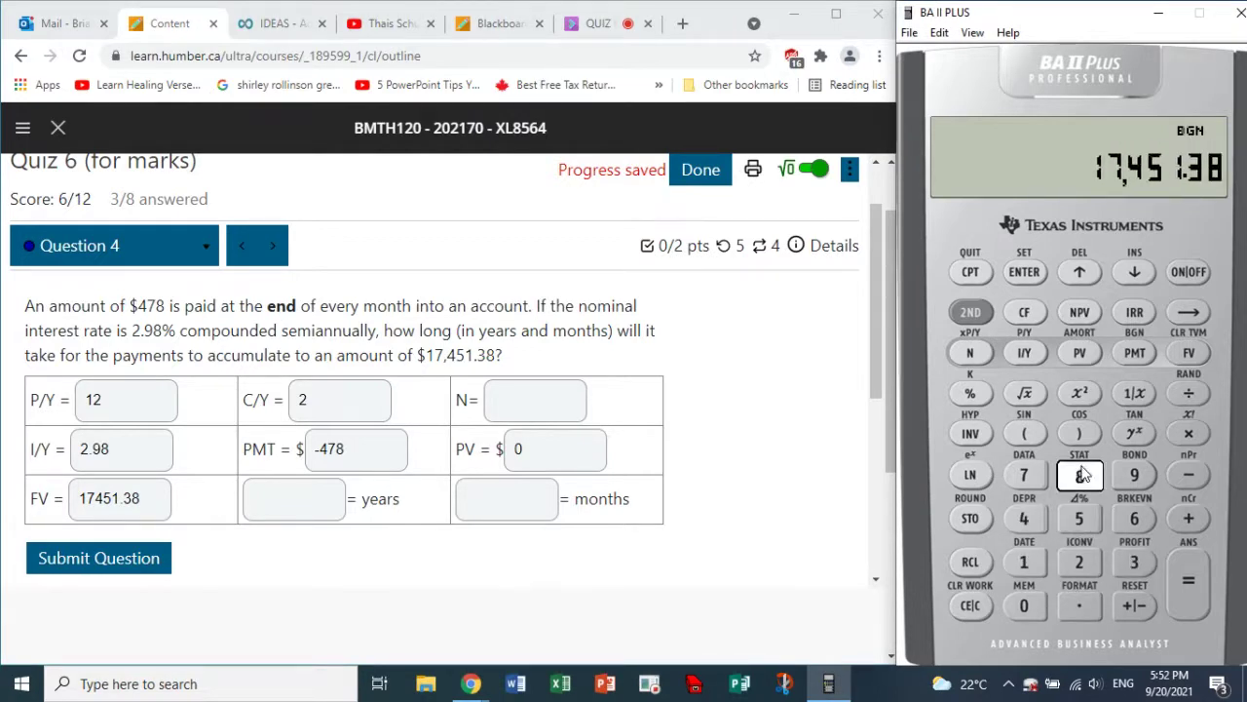
click(1189, 351)
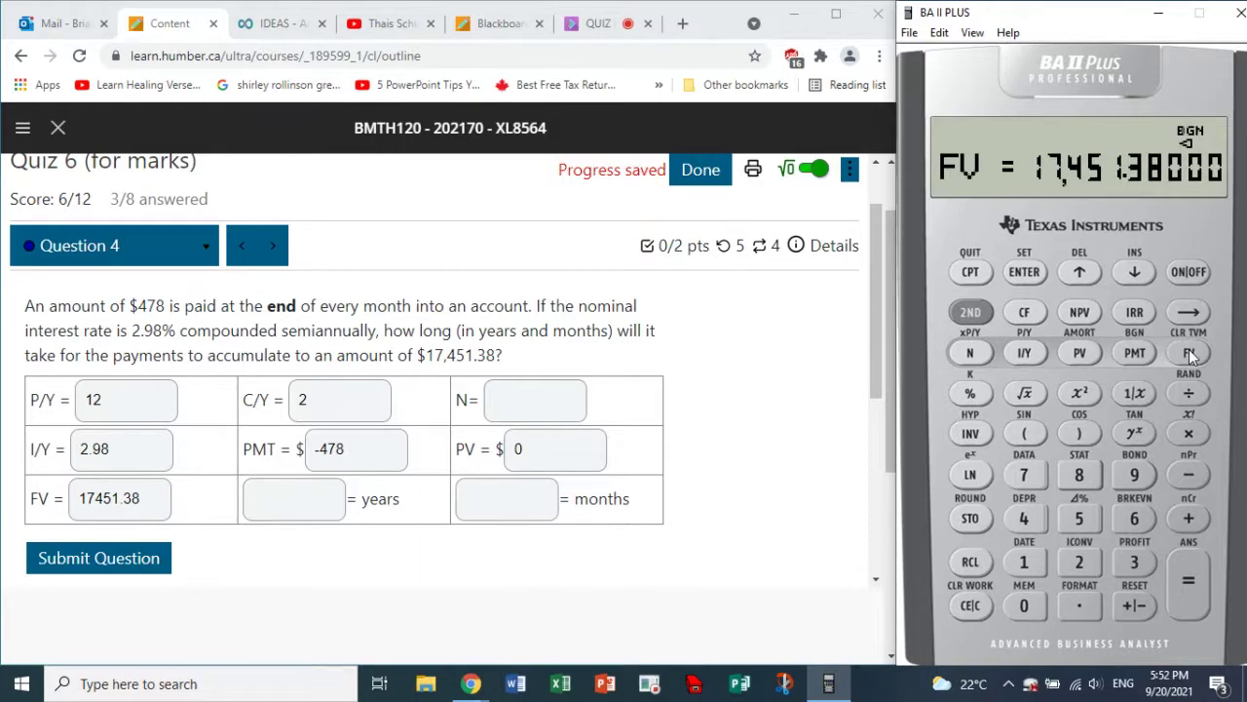
click(972, 271)
click(971, 353)
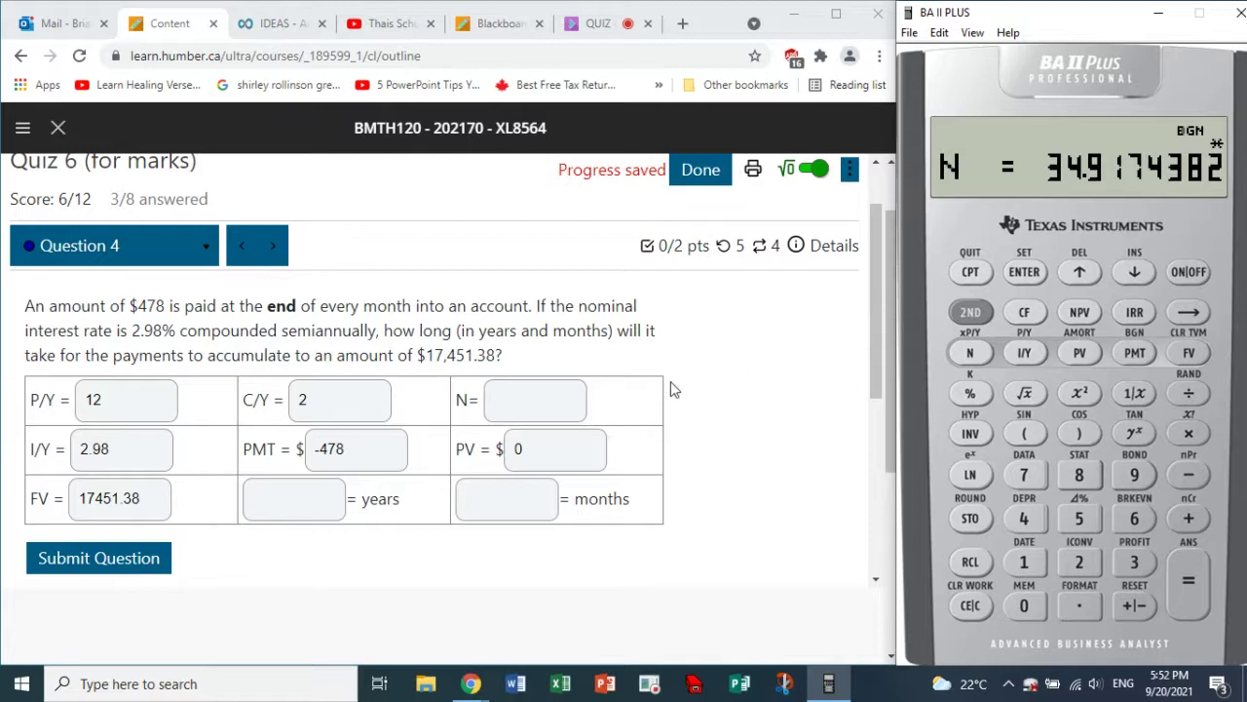
Enter 34.9174382 as the quiz's N= answer.
click(566, 394)
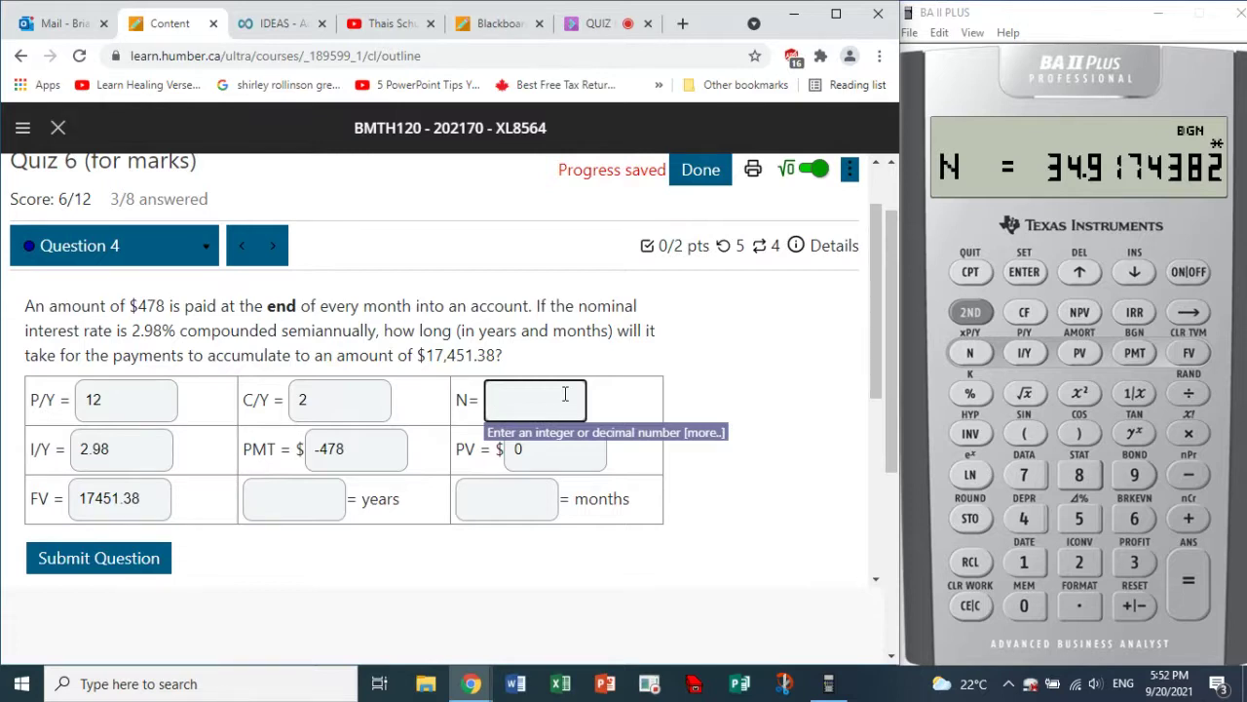
text(34.9)
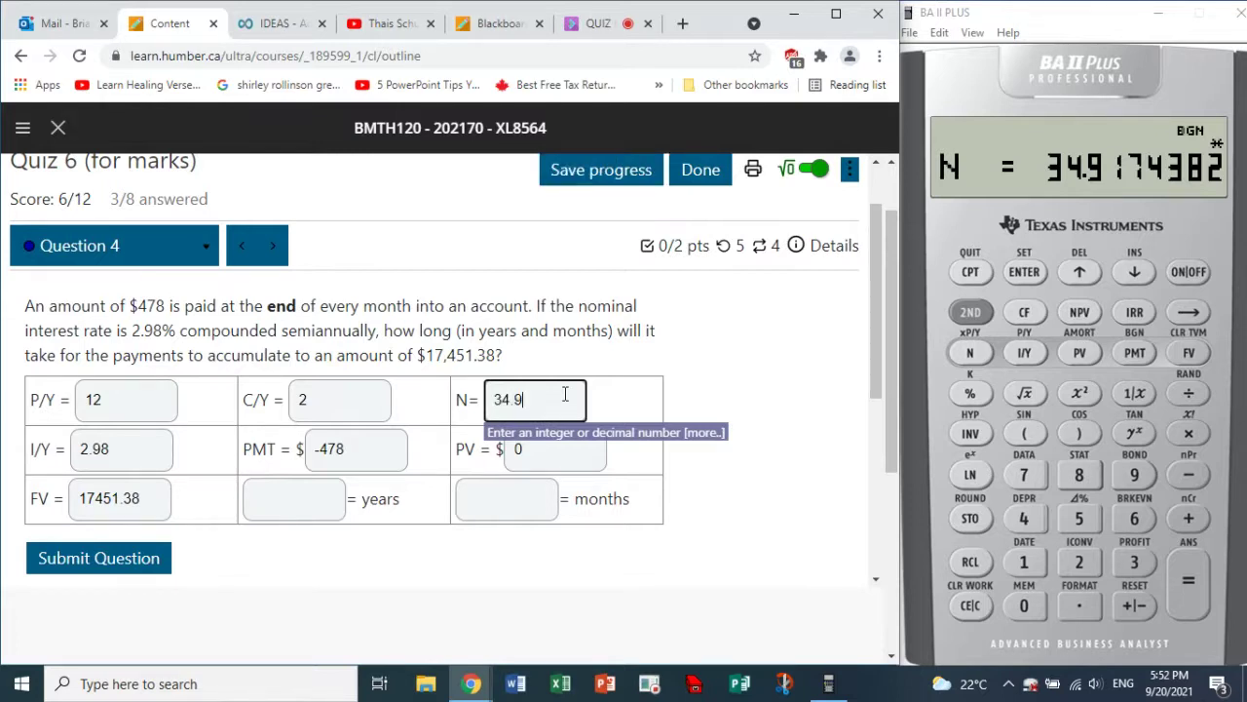
text(174382)
click(712, 574)
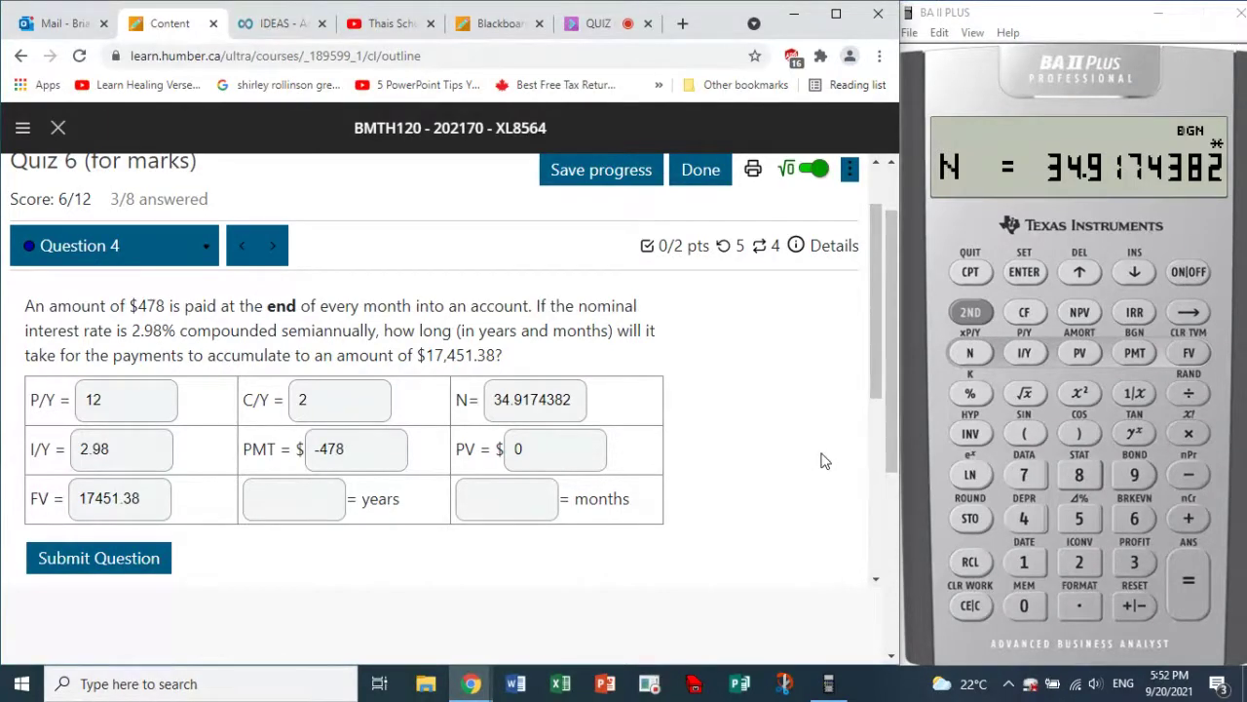
Divide 34.9174382 by 12 payments per year to get 2.9097865 years.
click(326, 501)
click(495, 498)
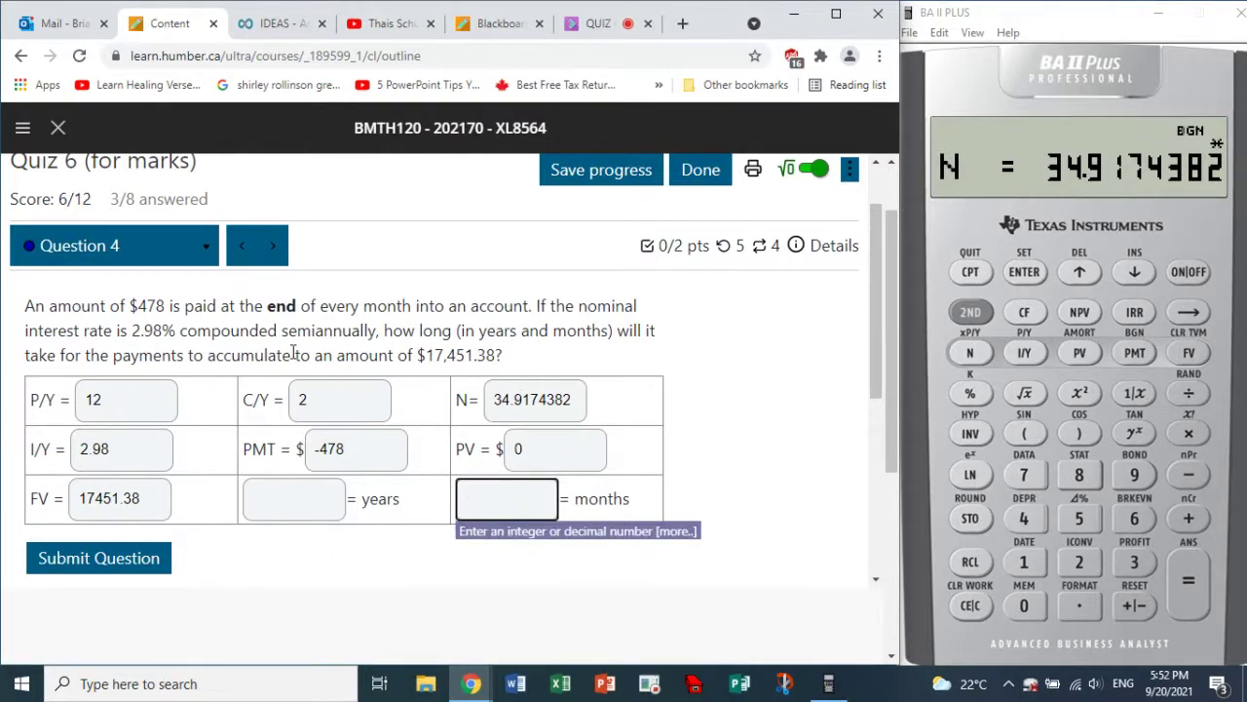
drag(111, 353, 293, 355)
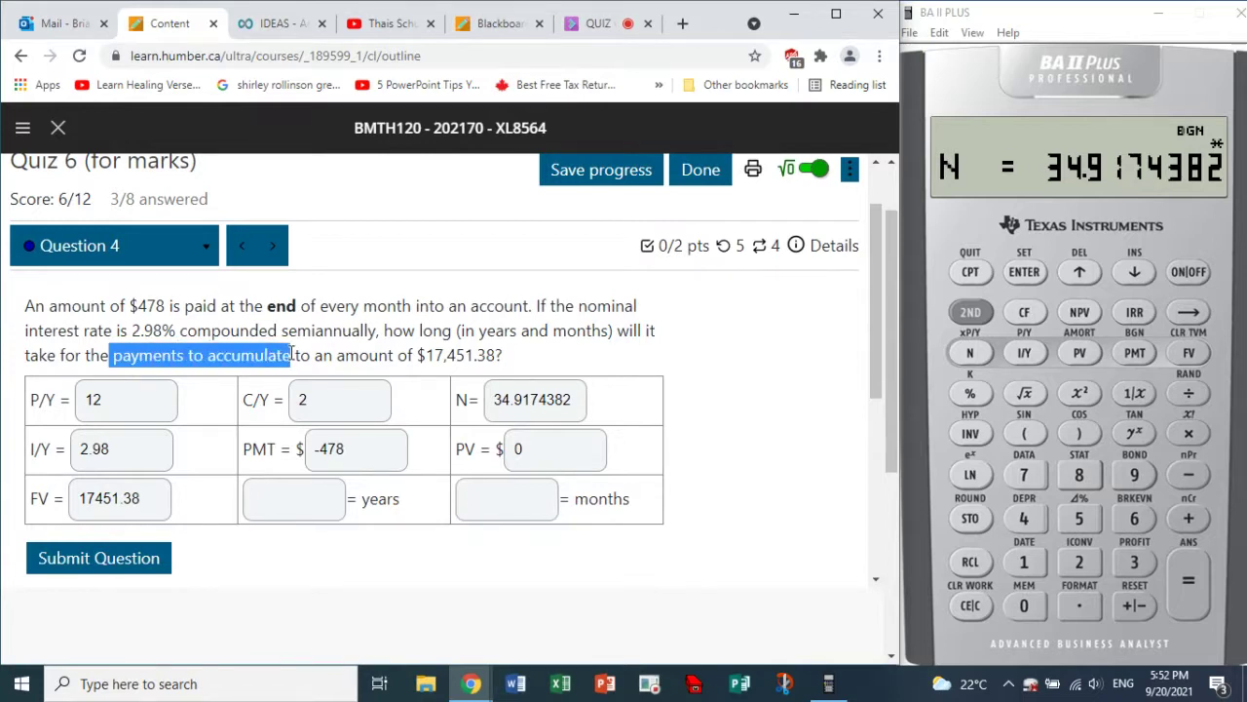
click(510, 499)
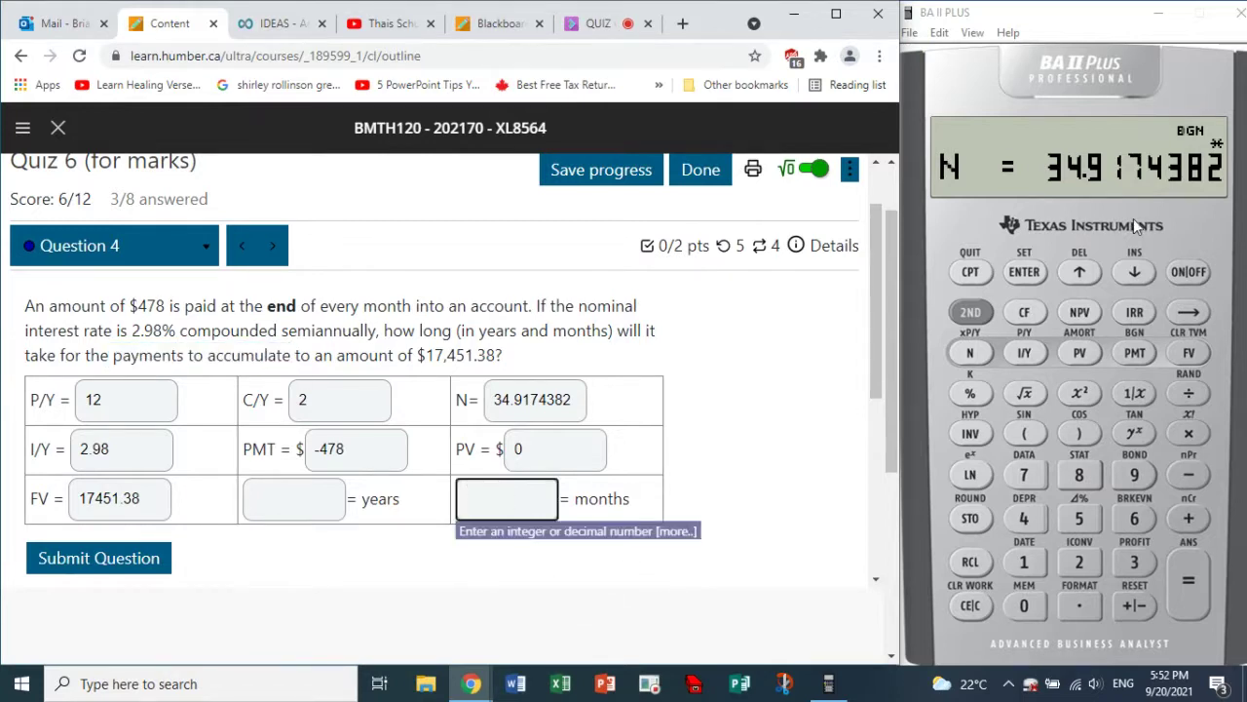
click(130, 390)
drag(98, 393, 74, 392)
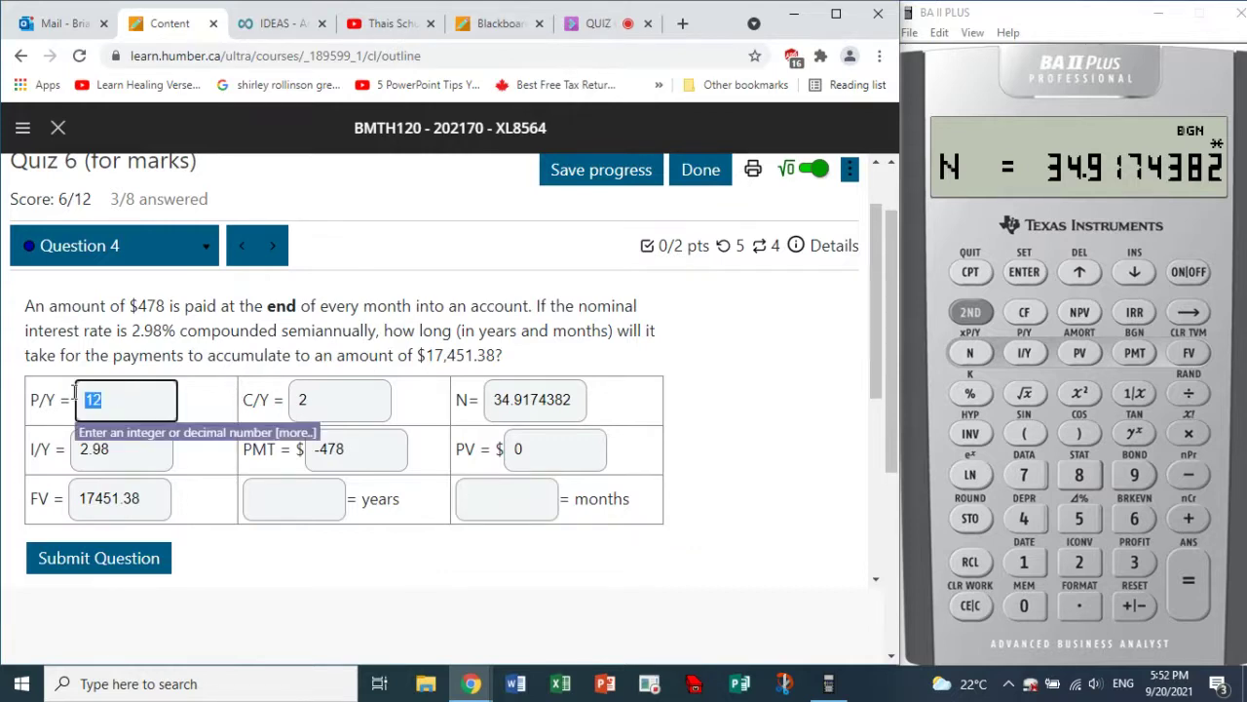
click(1194, 394)
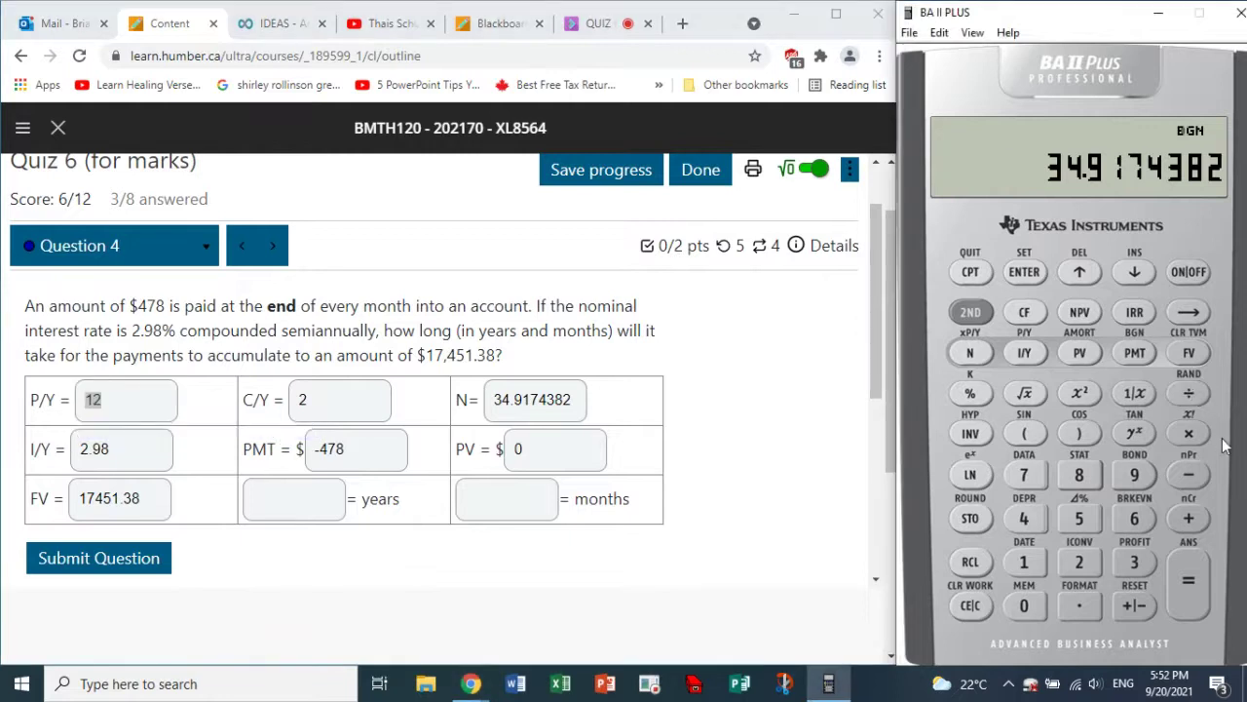
click(1032, 570)
click(1078, 566)
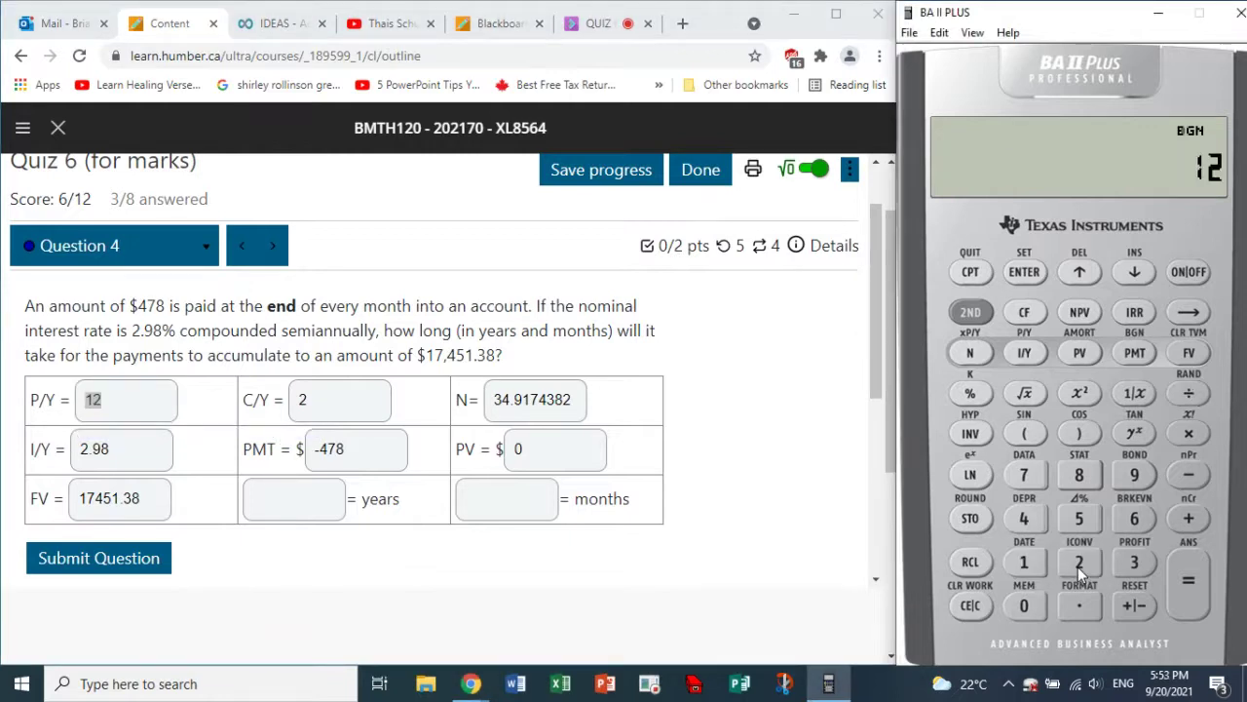
click(1187, 584)
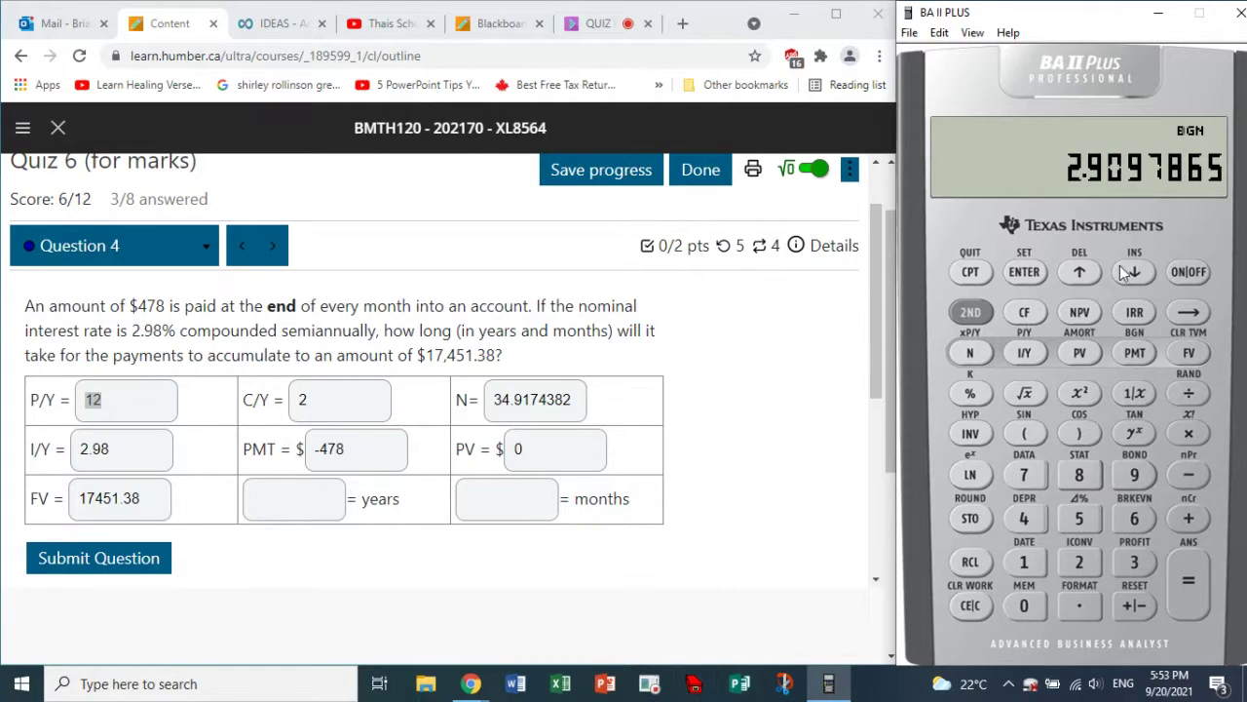
Enter 2 in the quiz's years answer box.
click(289, 508)
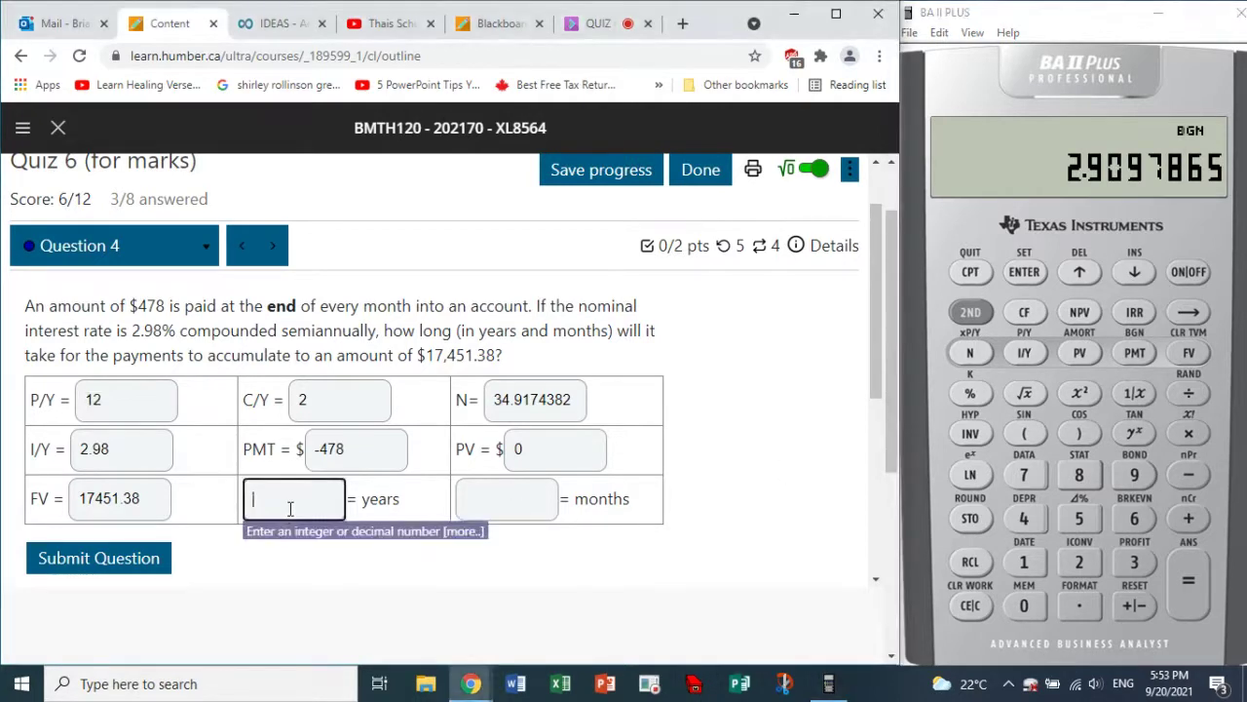
text(2)
click(578, 580)
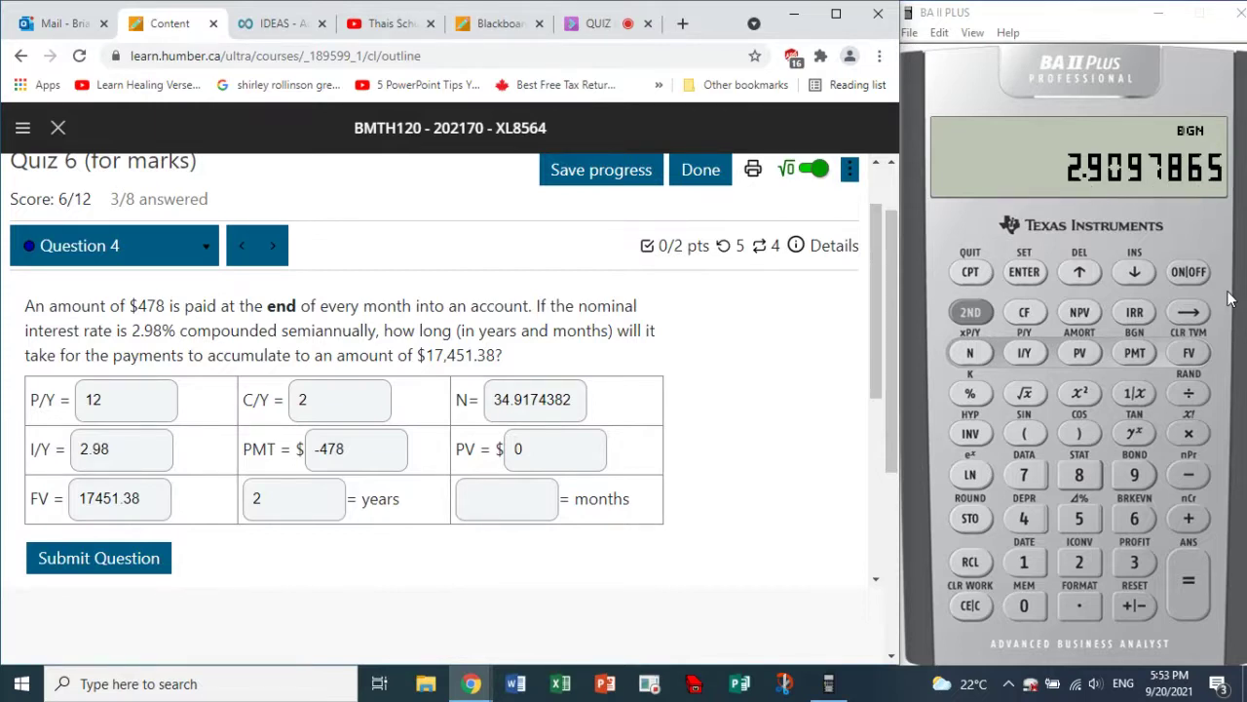
Subtract 2 to isolate the 0.9097865 year fraction and start multiplying by 12.
click(1205, 483)
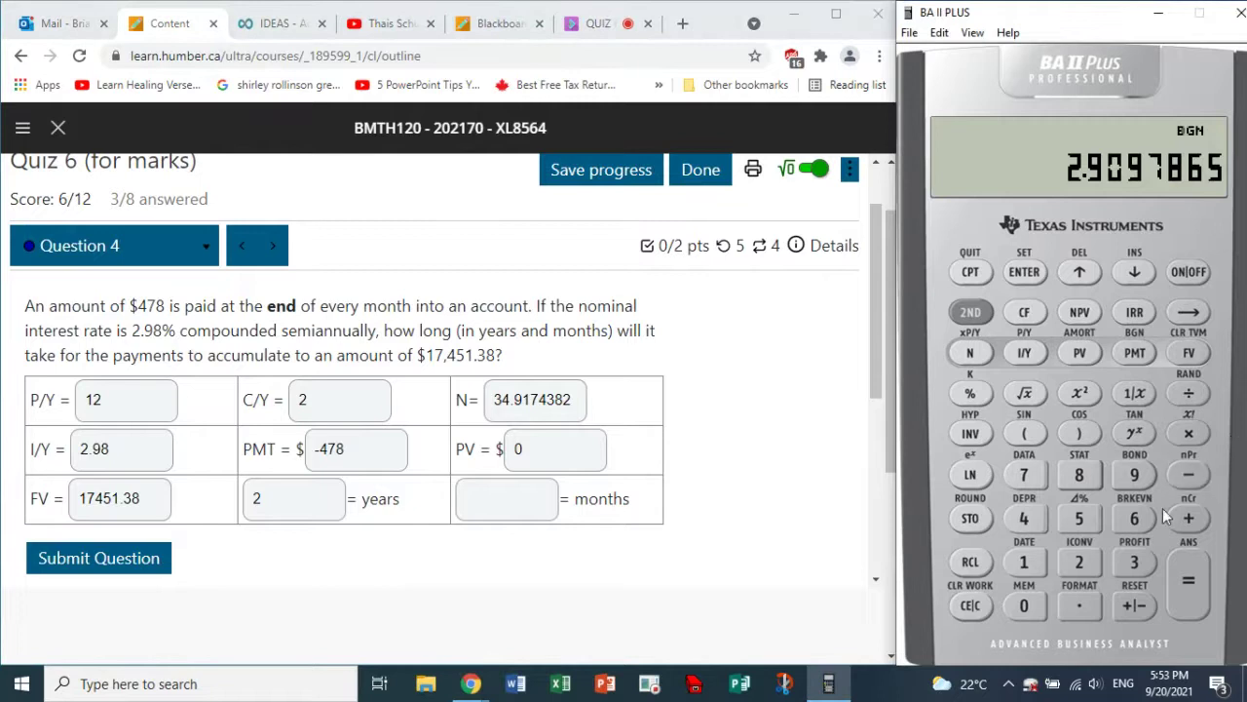
click(1086, 563)
click(1183, 570)
click(536, 505)
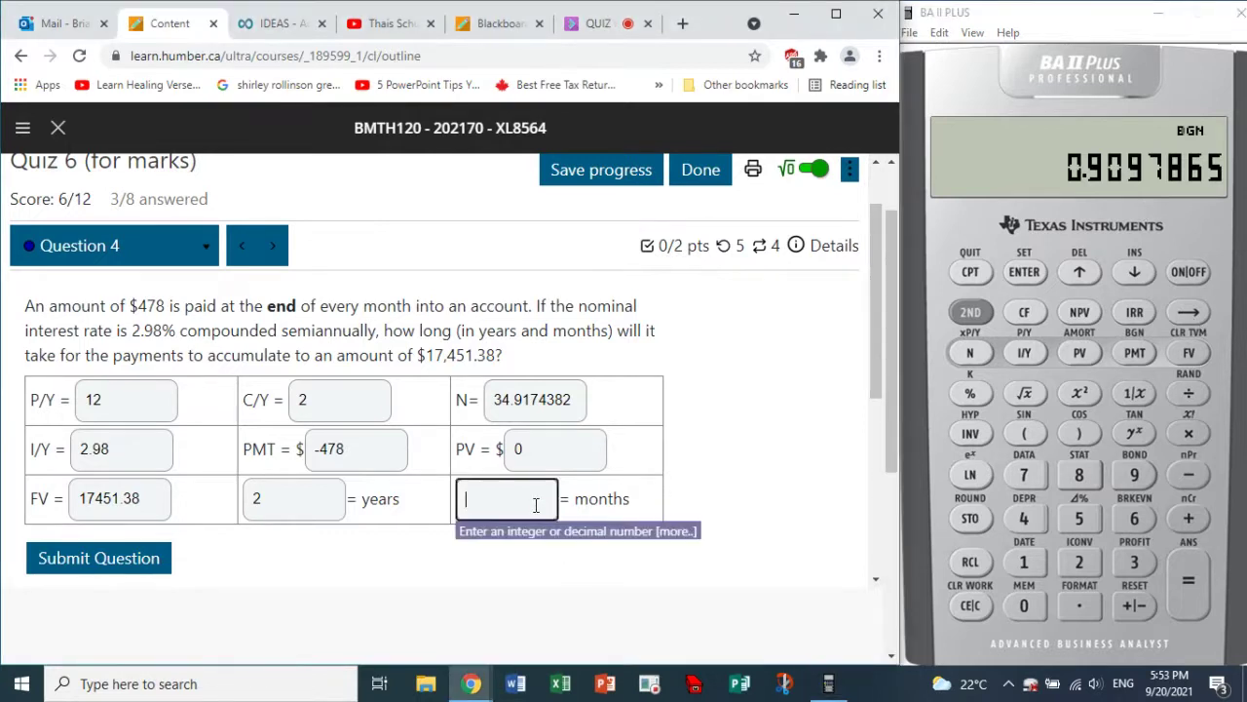
click(1189, 434)
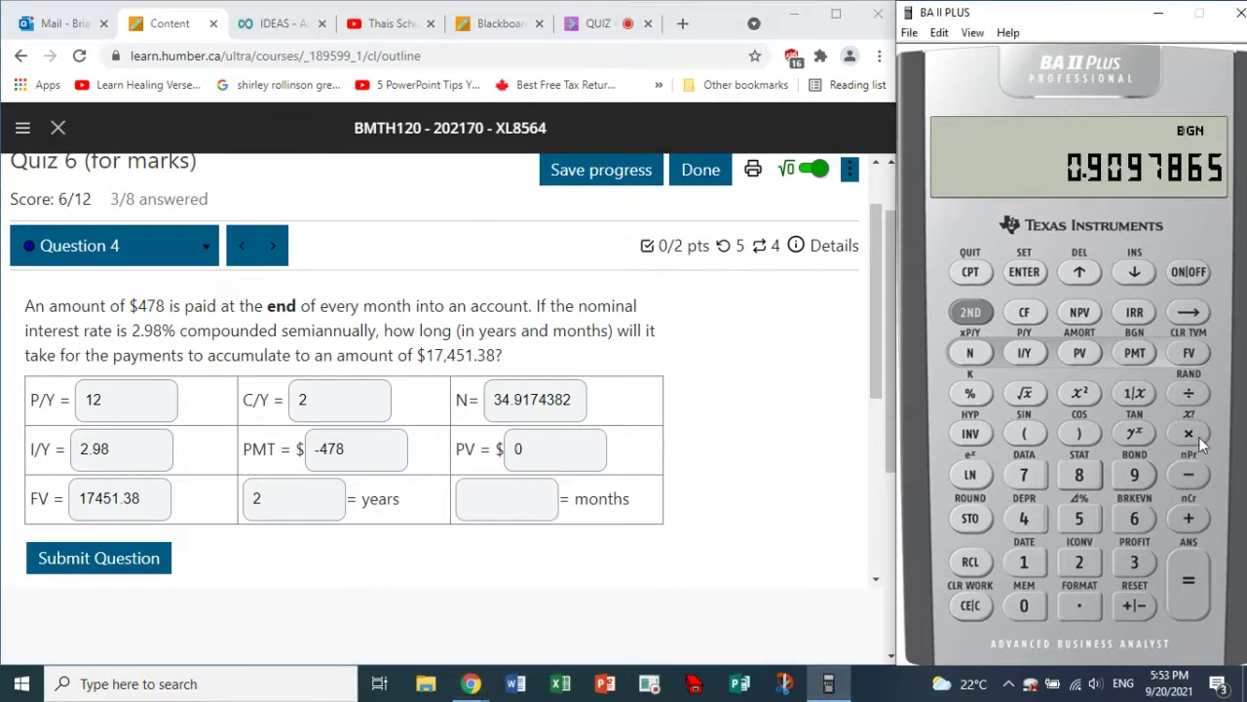
click(1025, 562)
click(1078, 565)
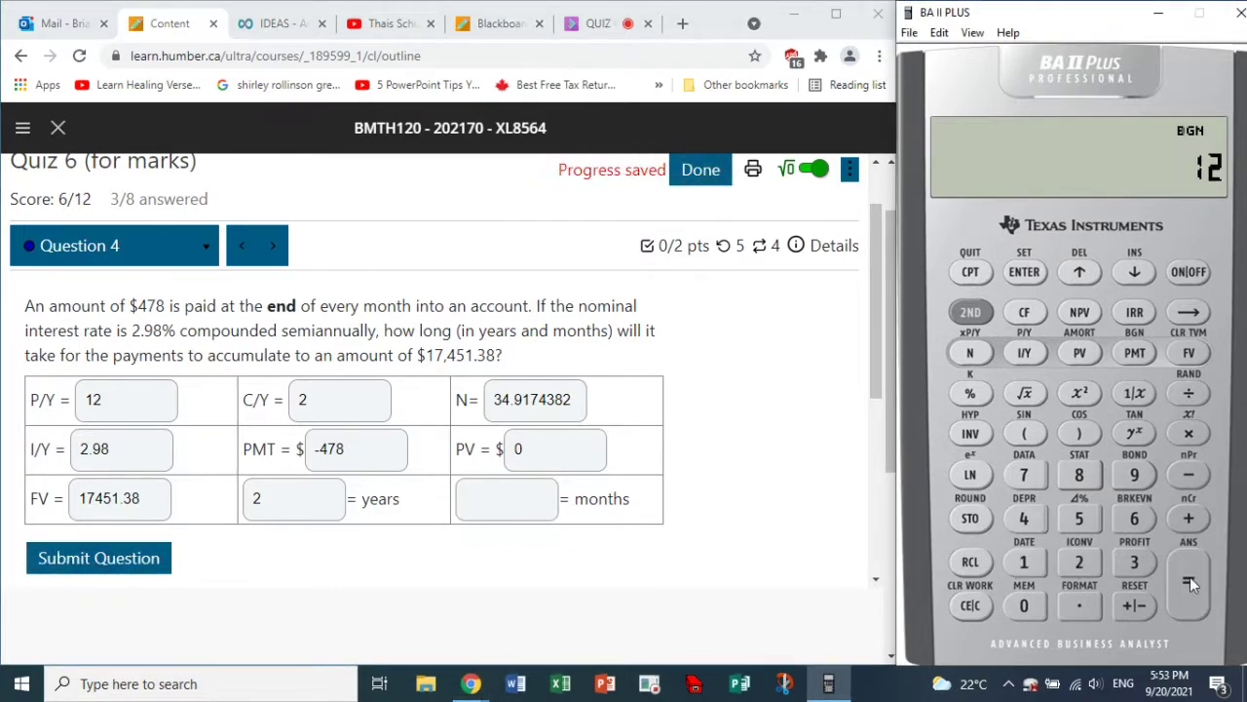
Compute 10.9174382 months and enter 11 as the months answer.
click(1189, 582)
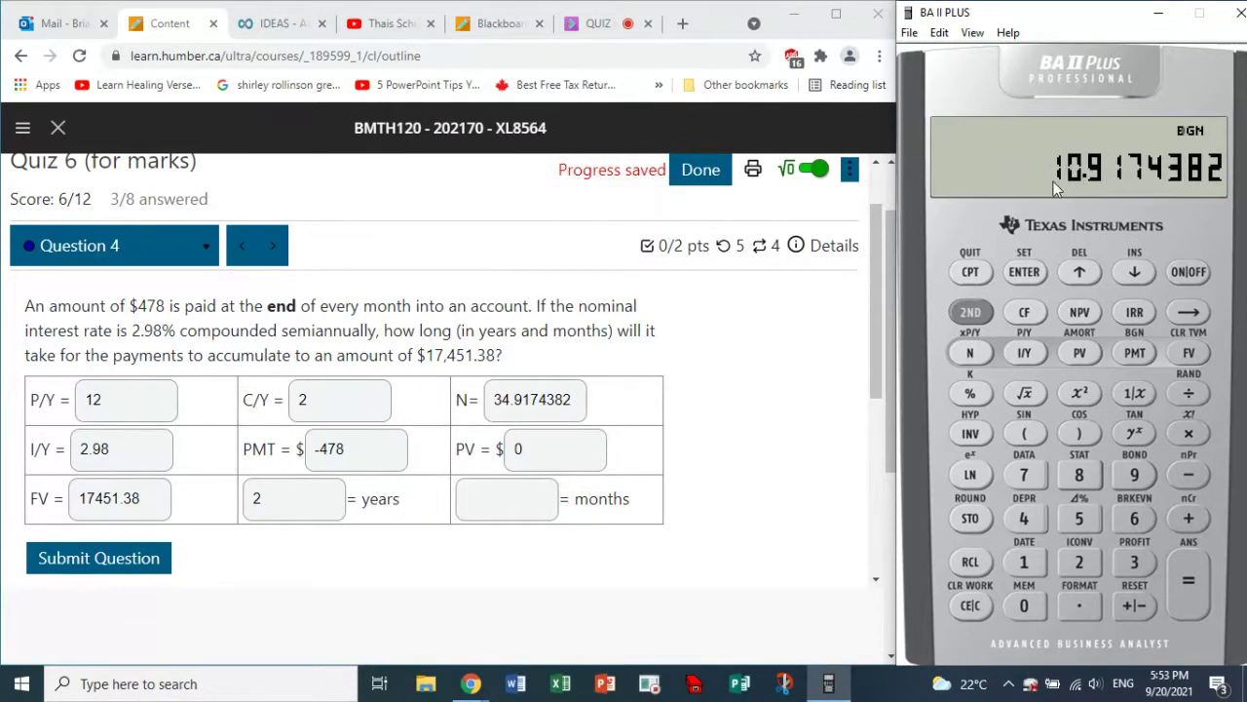
click(511, 512)
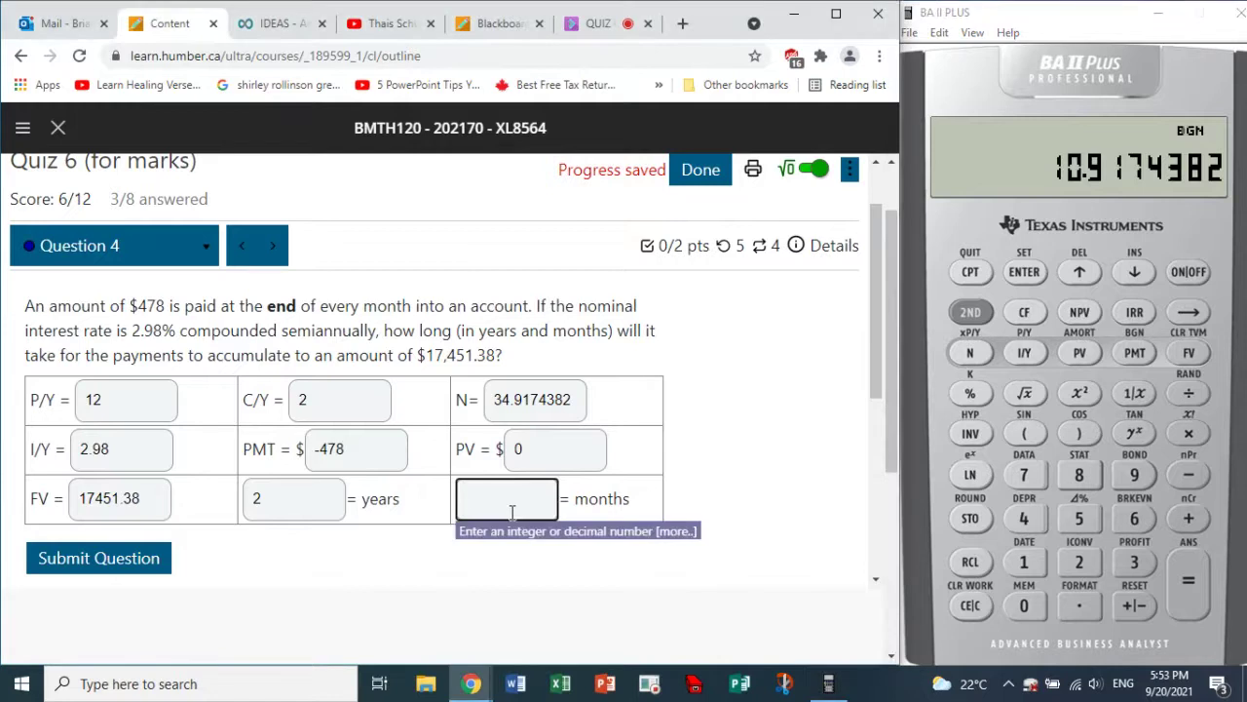
text(11)
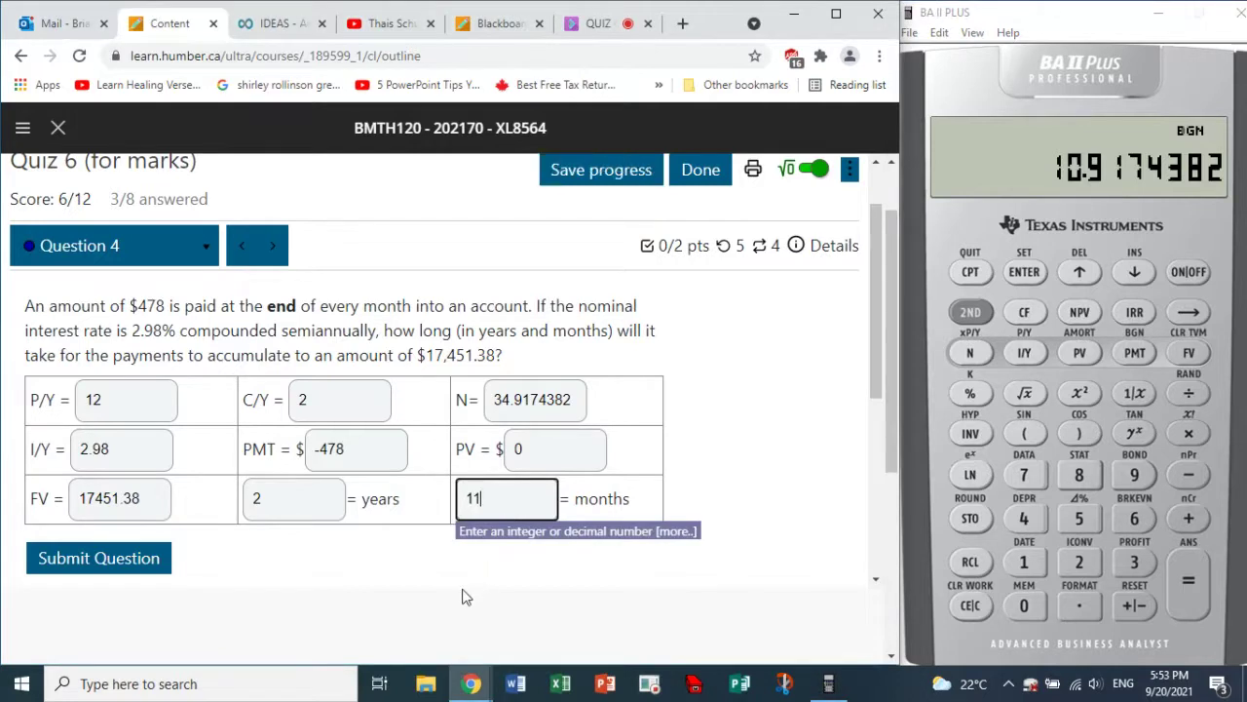
click(419, 599)
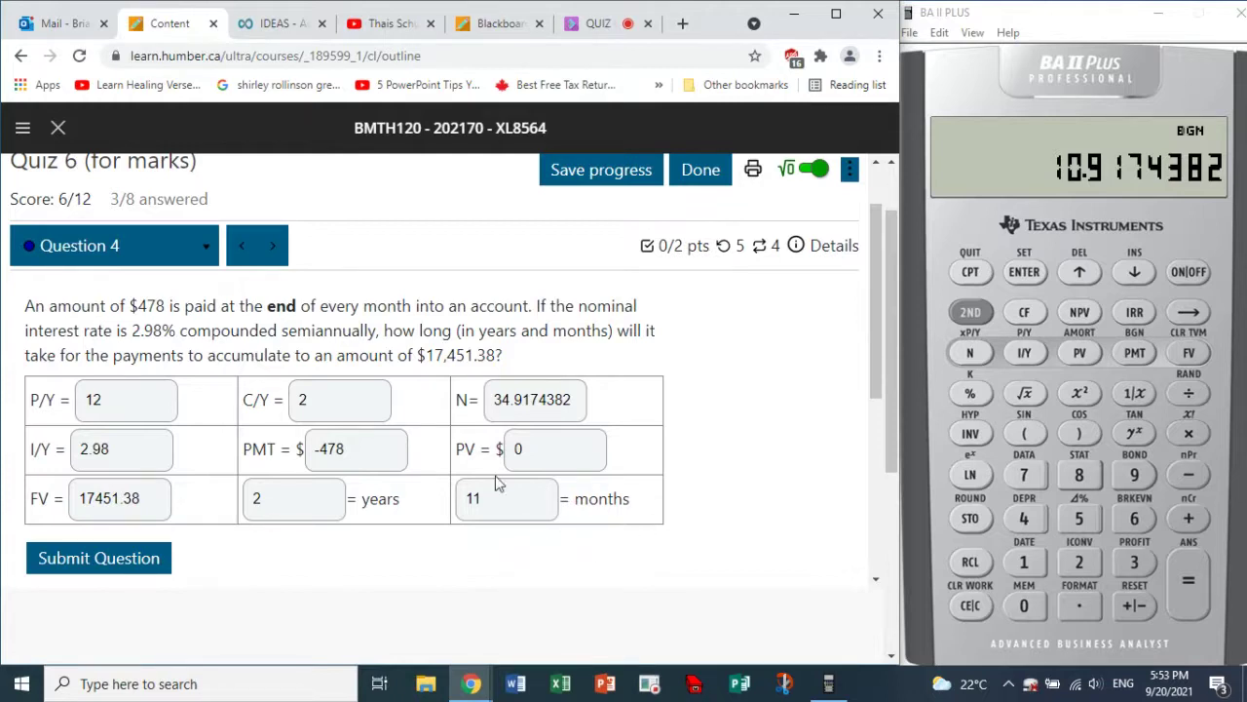
Highlight 'every month' in the question and submit Question 4.
double_click(327, 308)
drag(383, 299, 411, 306)
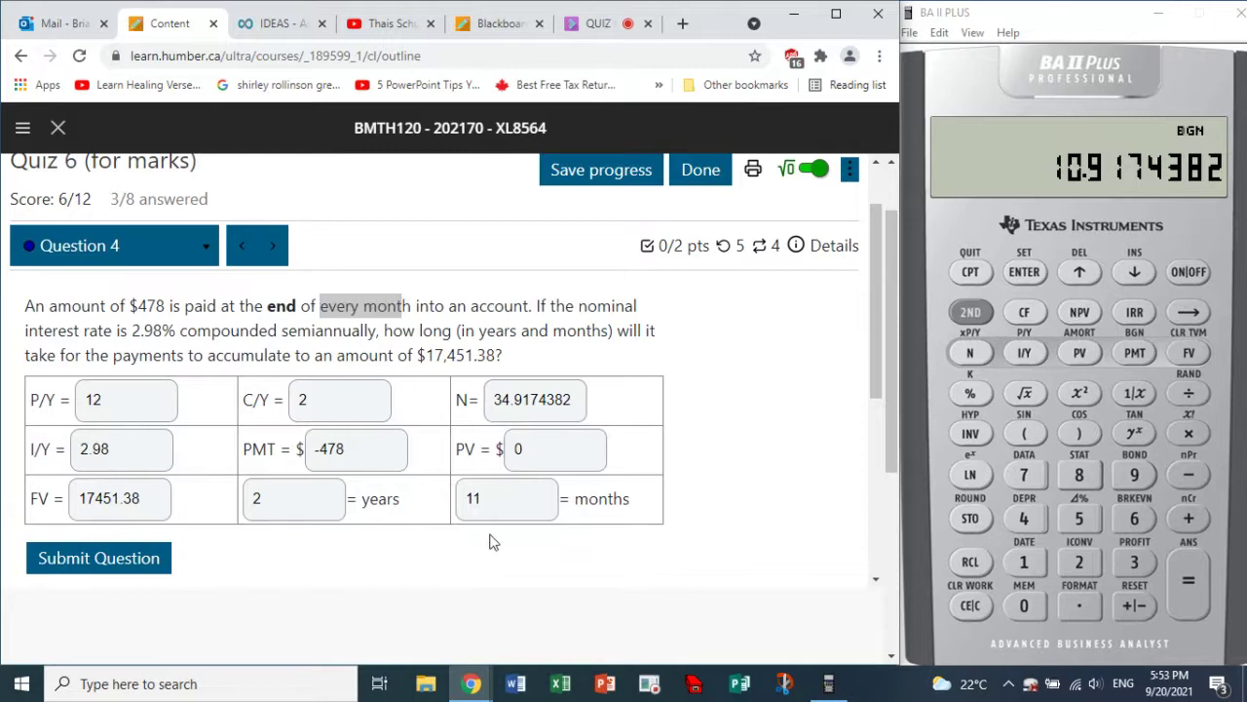
click(130, 558)
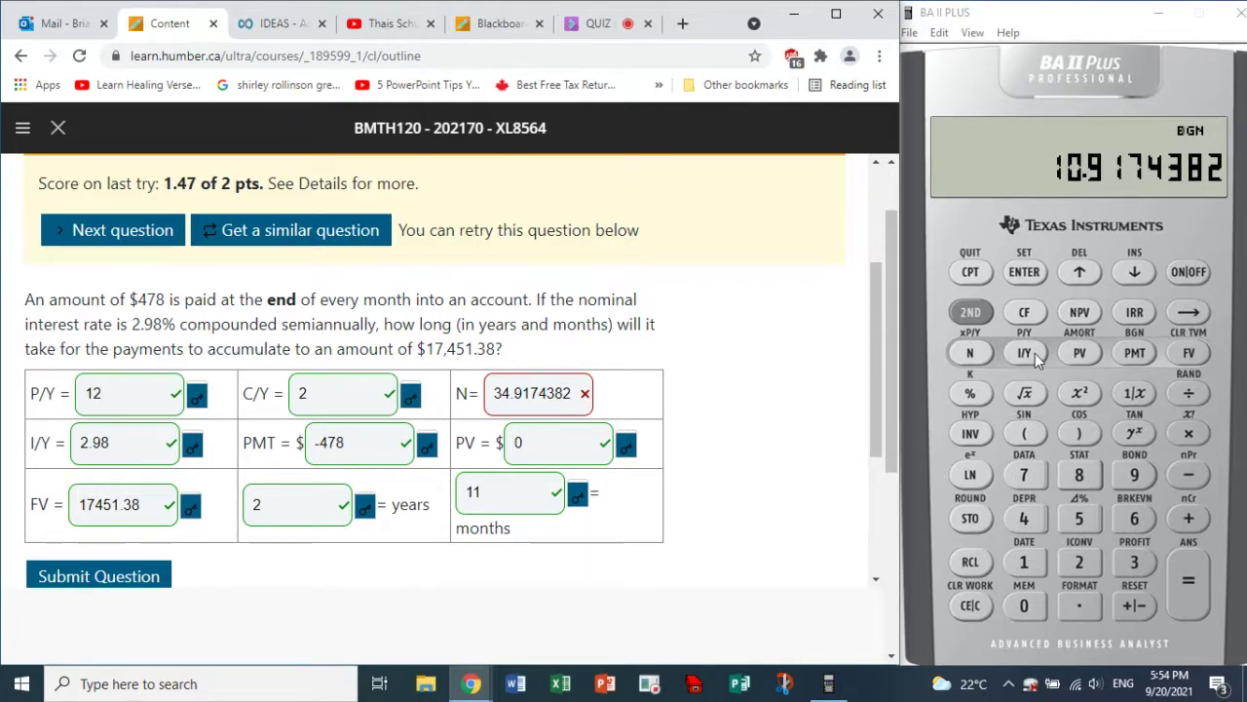
Switch payment timing from BGN to END and recompute N as 35.0000033.
click(986, 317)
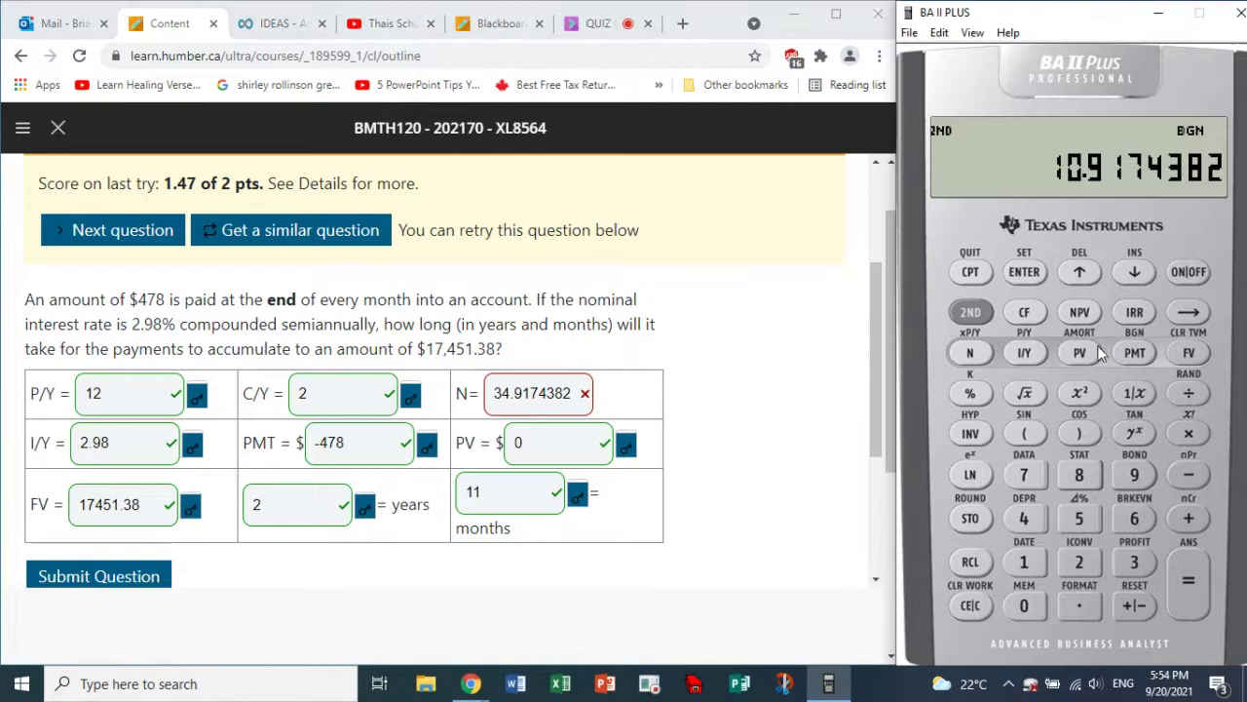
click(1133, 353)
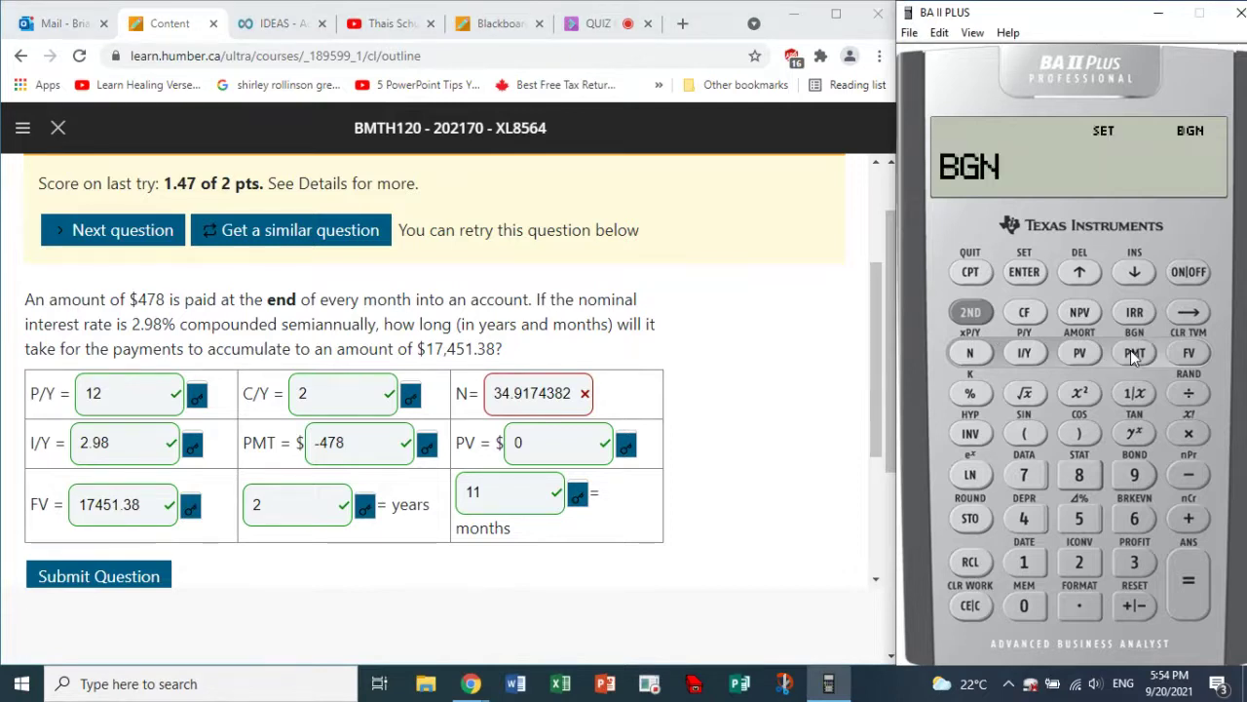
click(976, 318)
click(1024, 272)
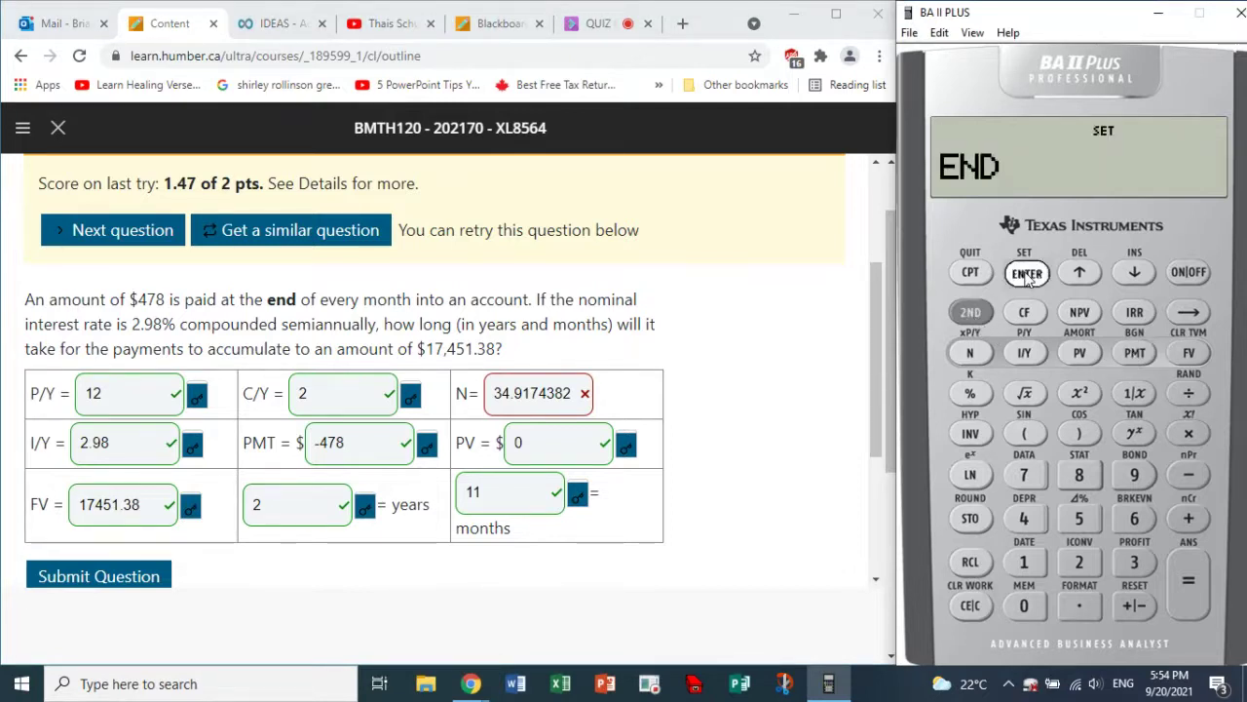
click(978, 310)
click(970, 273)
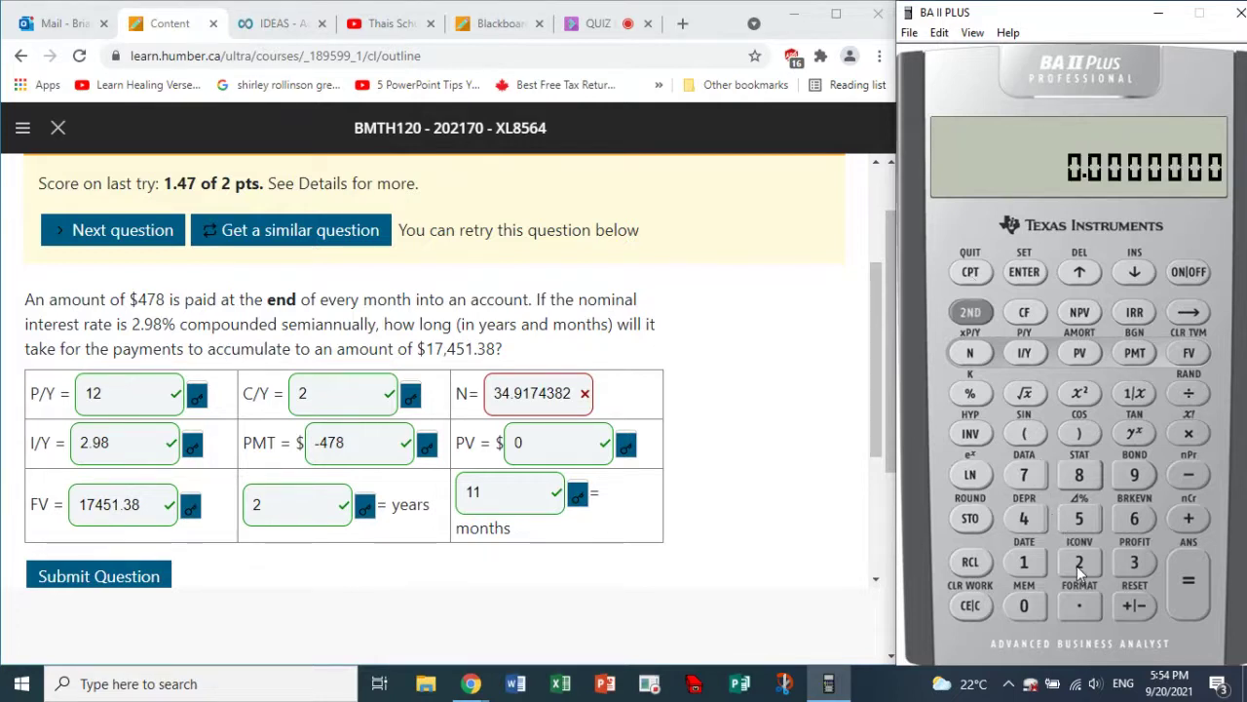
click(978, 277)
click(976, 352)
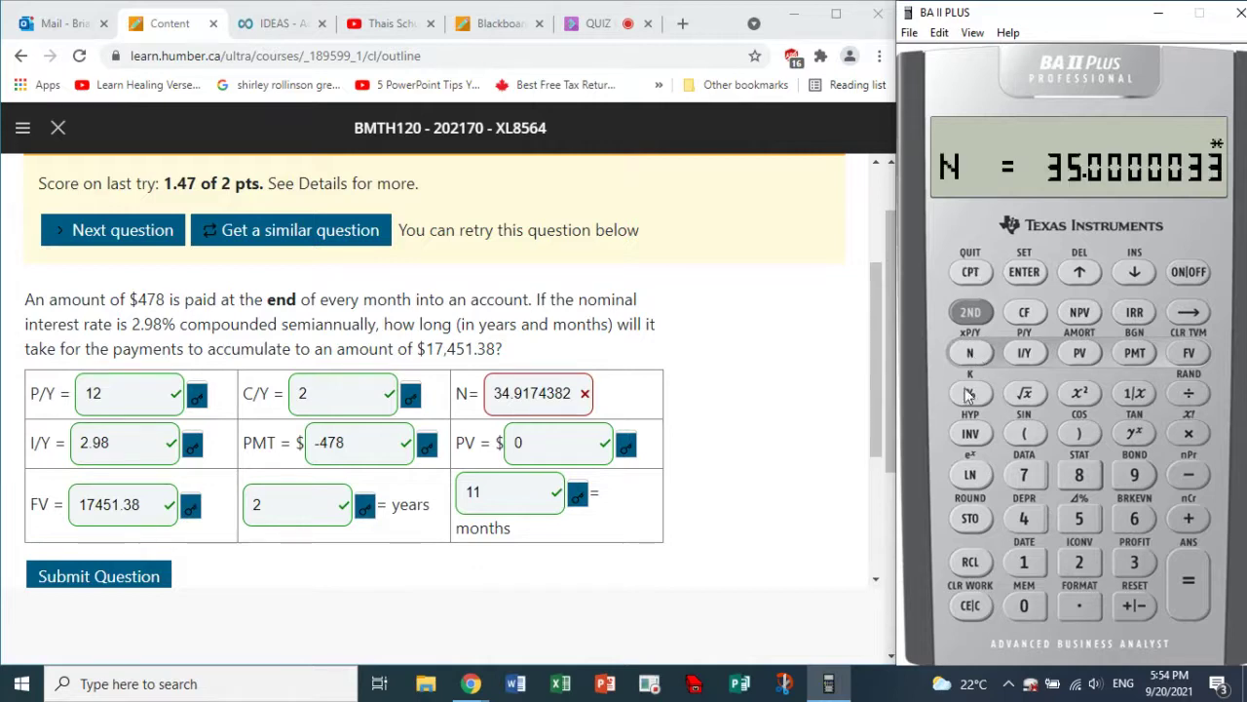
Replace the N answer with 35 and resubmit Question 4.
click(582, 389)
double_click(582, 390)
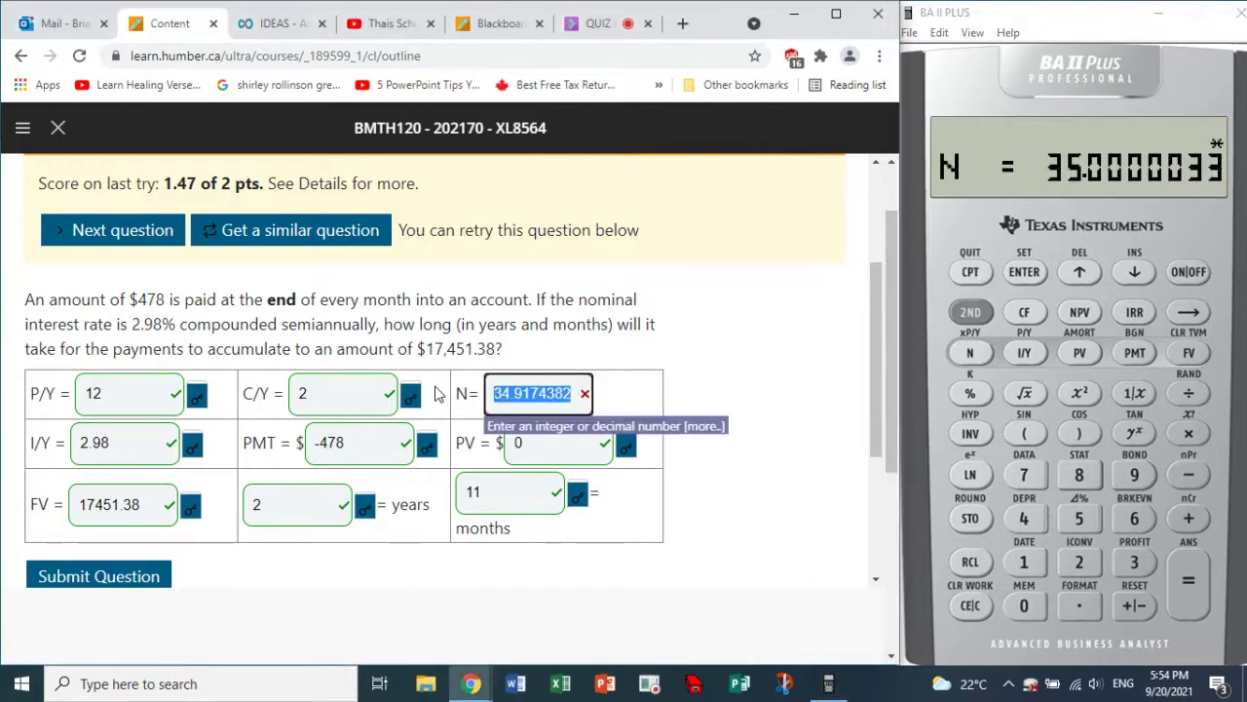
text(35)
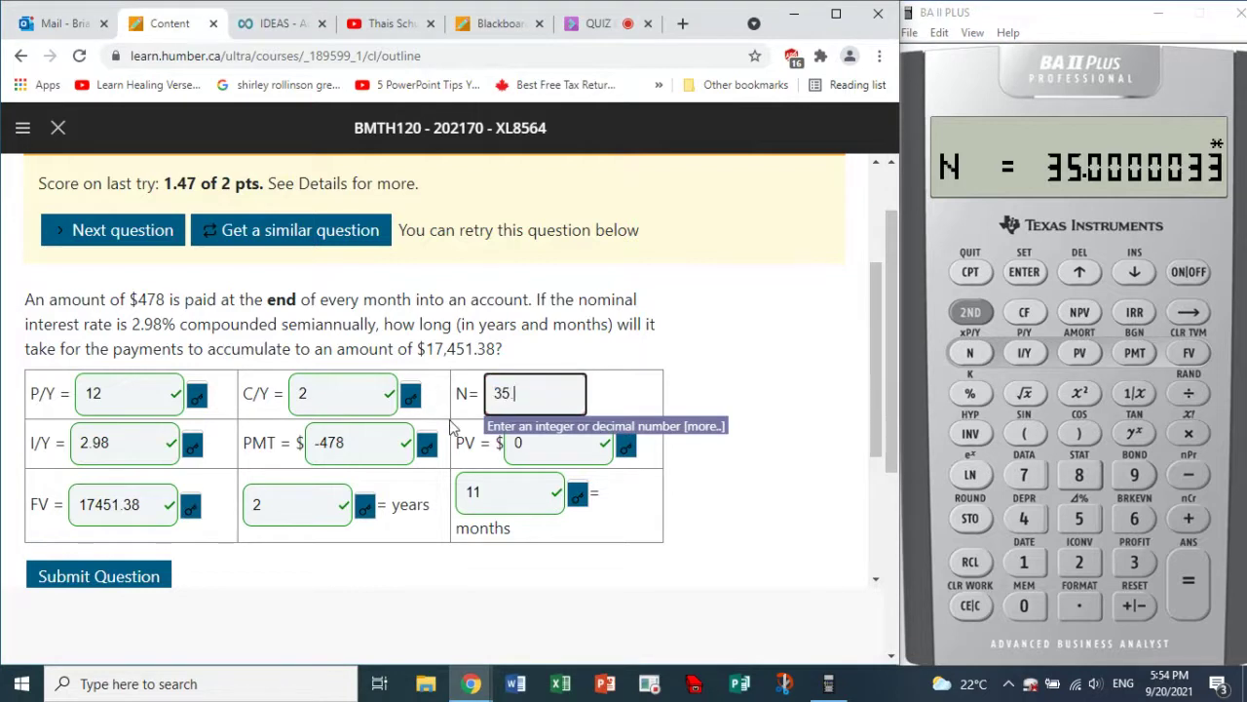
text(.)
click(115, 581)
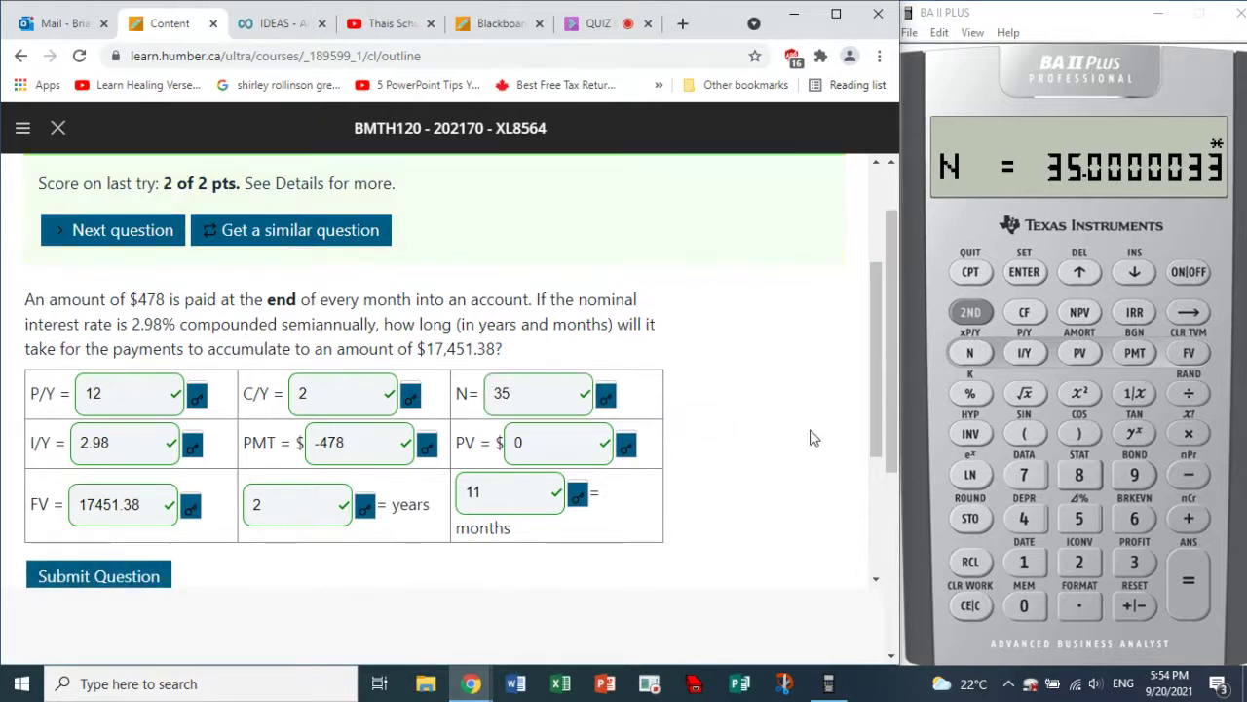
Divide 35 by 12 for 2.9166669 years, then subtract the 2 whole years.
click(1191, 395)
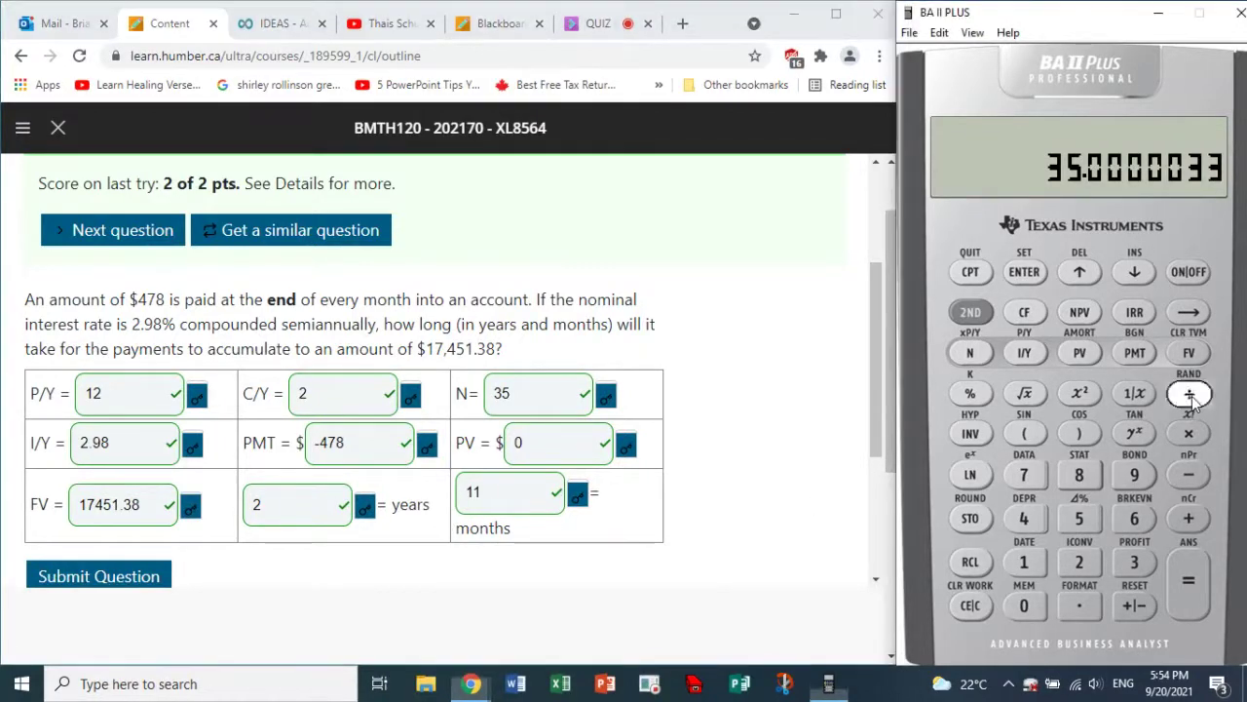
click(1025, 561)
click(1082, 559)
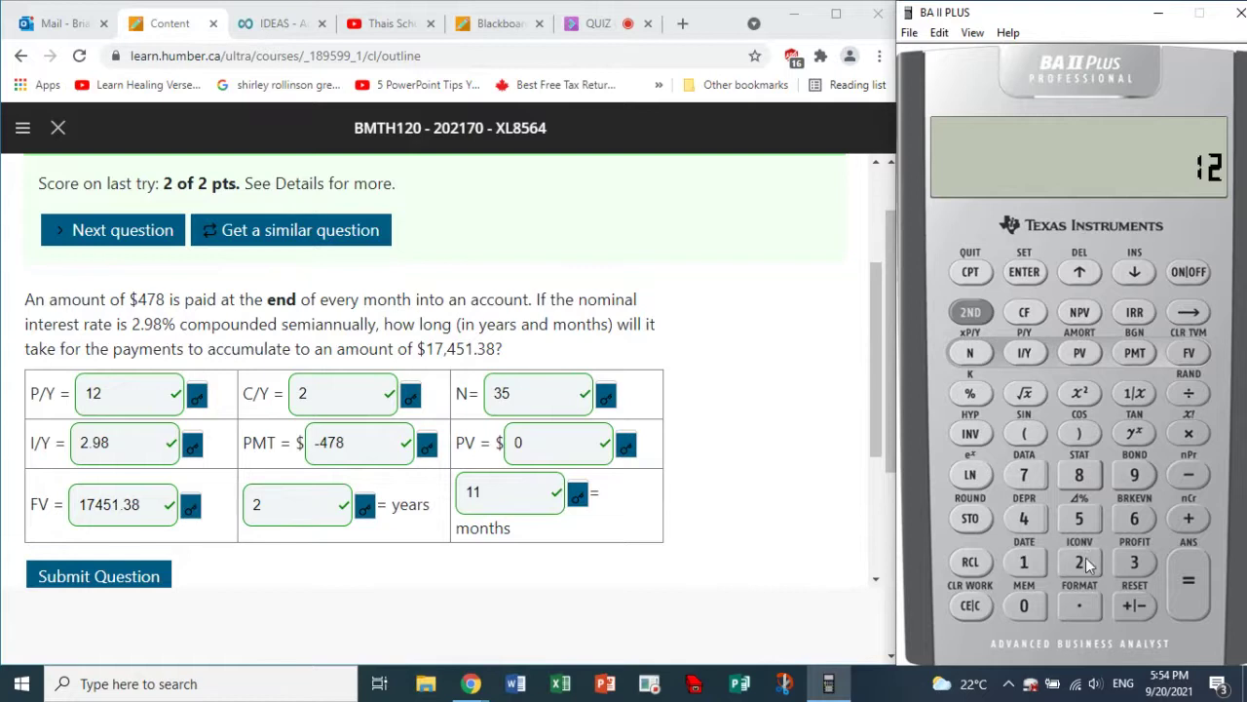
click(1197, 594)
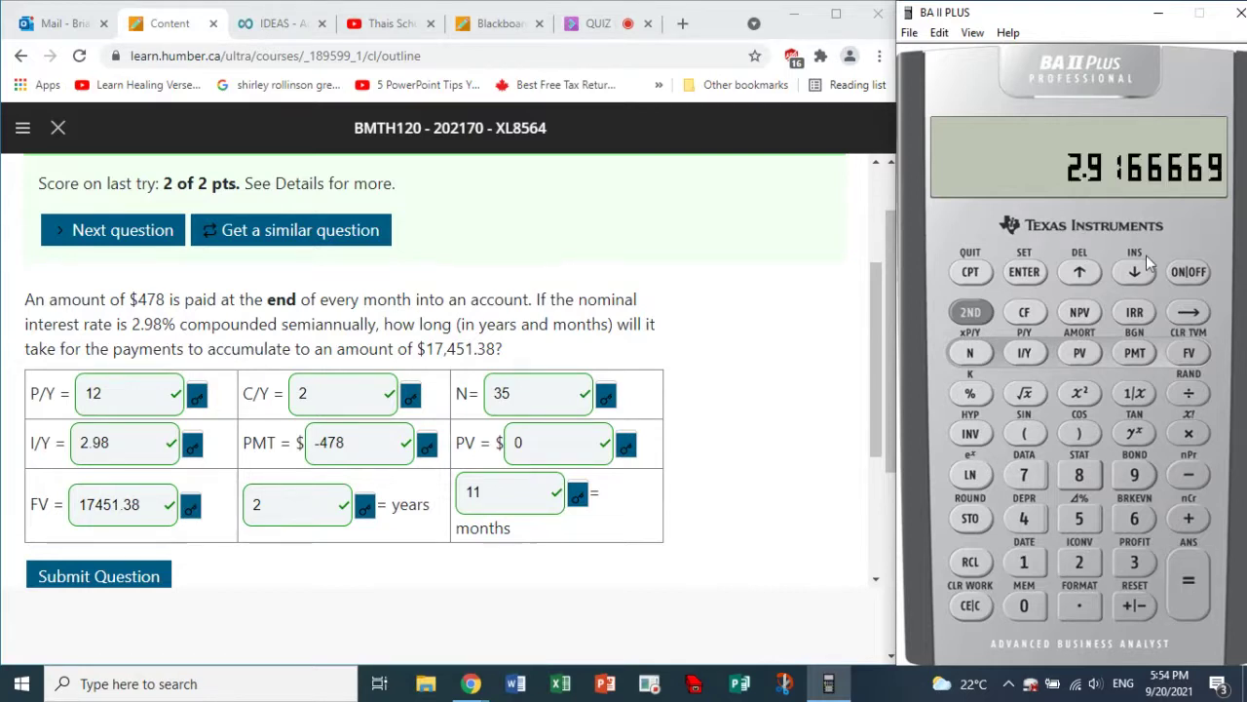
click(1189, 474)
click(1079, 563)
click(1184, 588)
Multiply the year fraction by 12 to get 11 months and show the Collaborate tab.
click(1190, 434)
click(1029, 561)
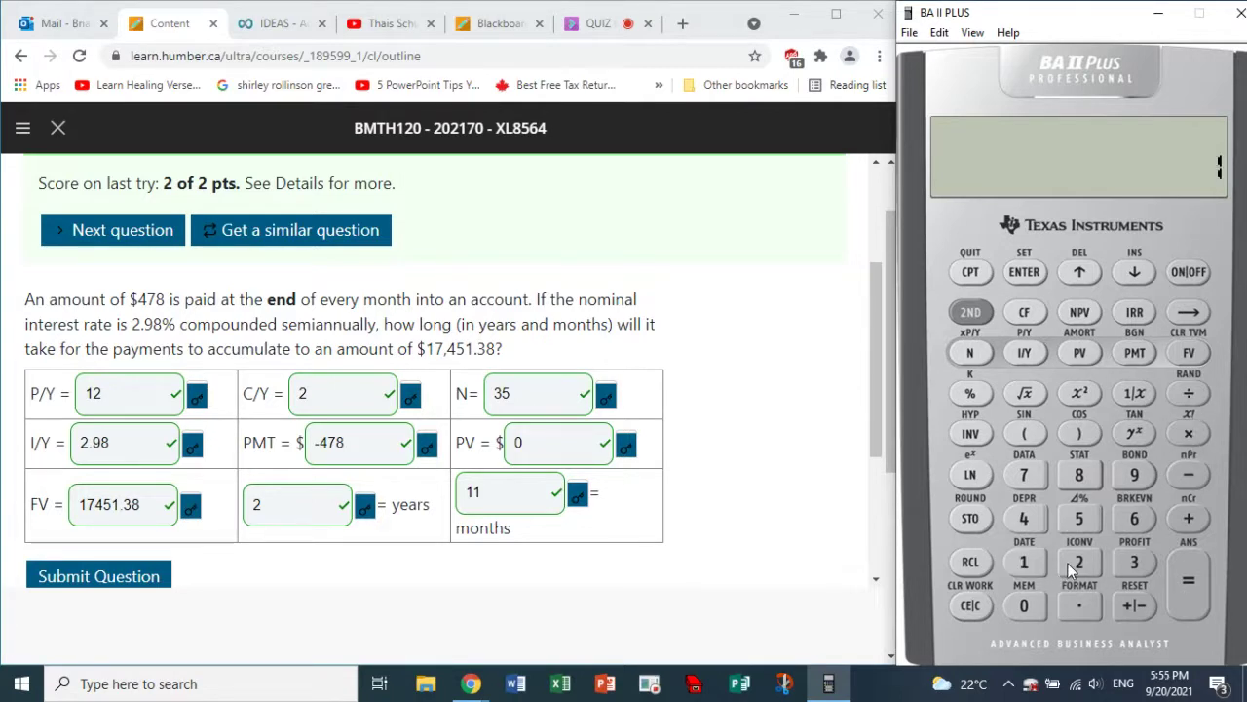
click(1075, 563)
click(1190, 583)
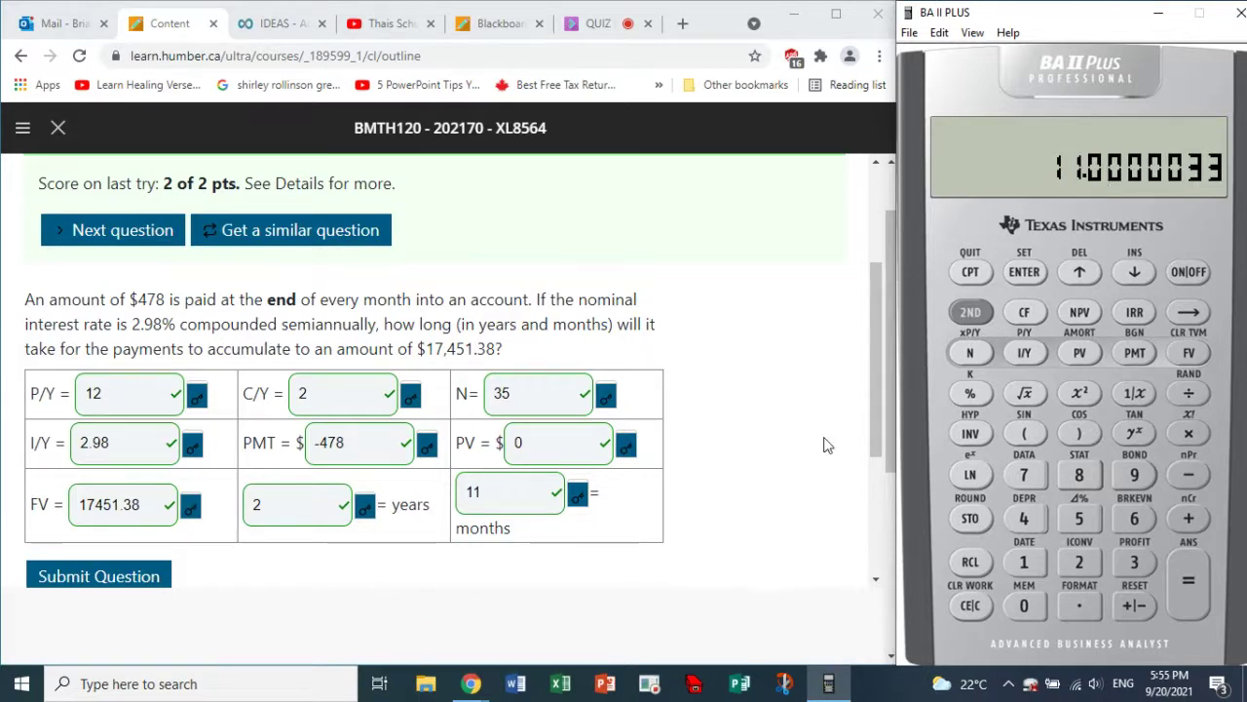
drag(882, 371, 870, 285)
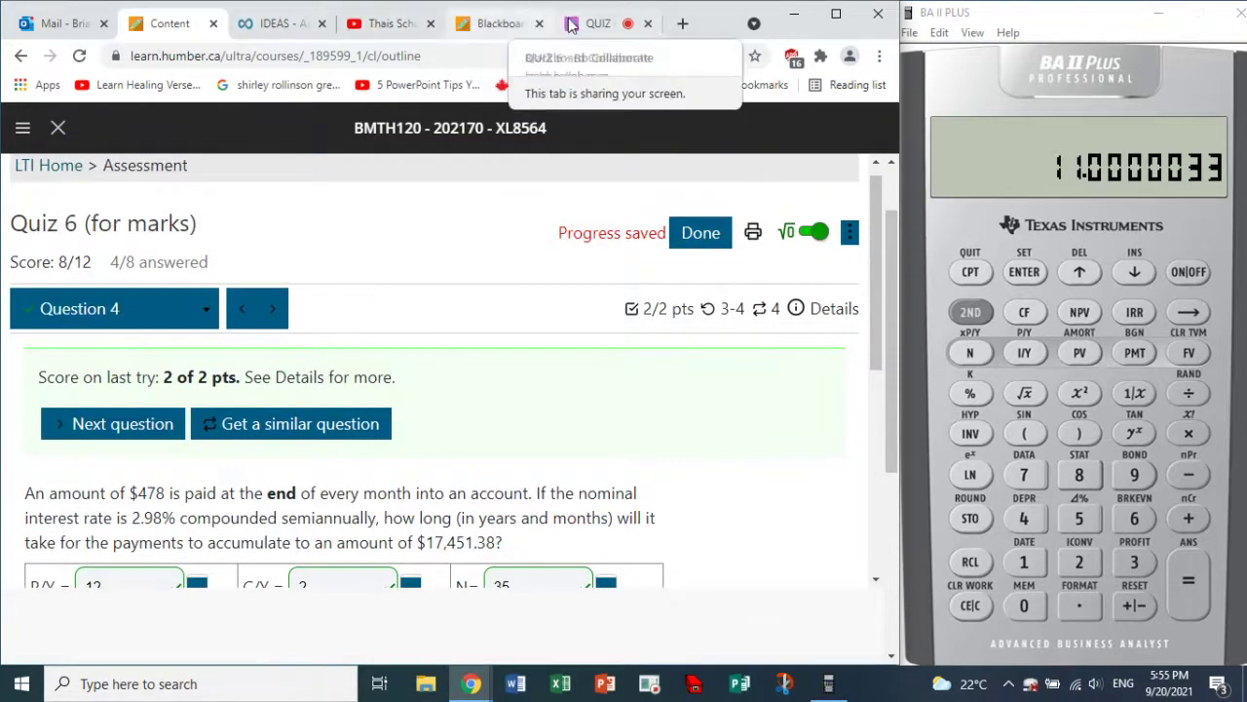
click(591, 25)
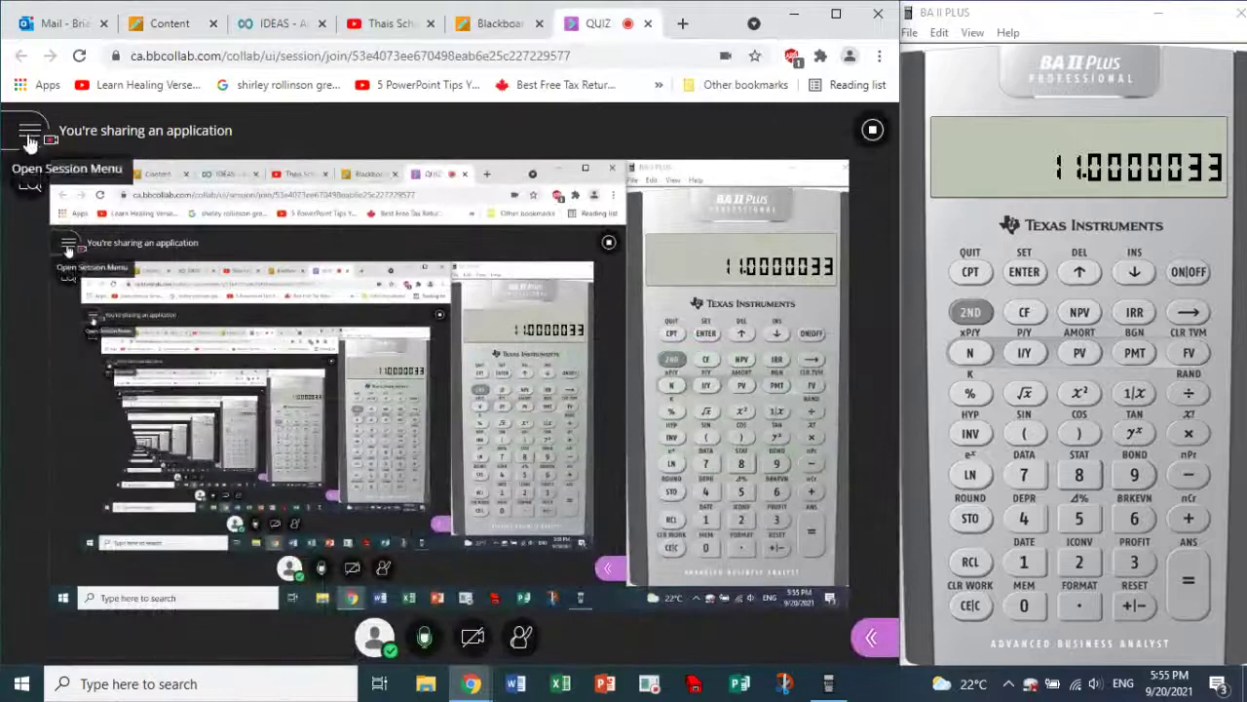